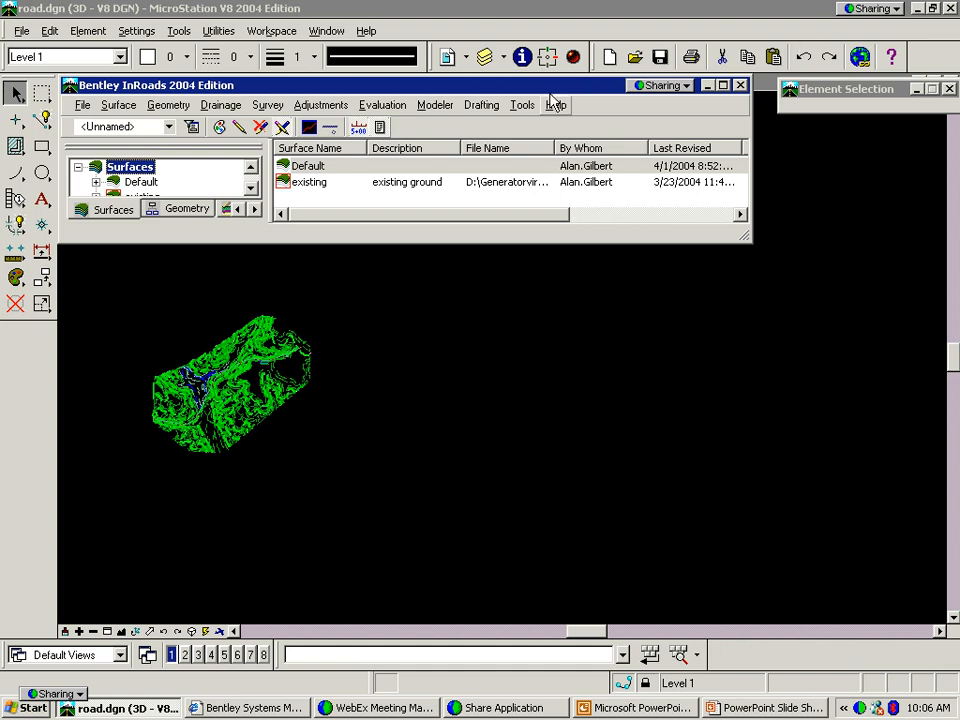
Open the Plan and Profile Generator and load its 20scale preference
click(493, 108)
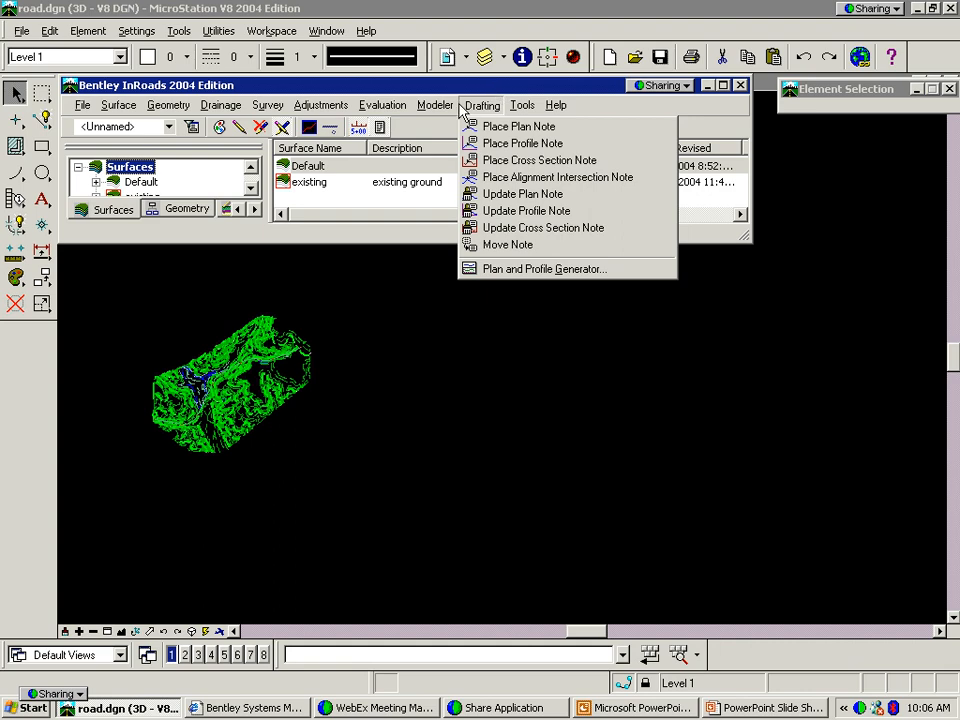
click(460, 105)
click(460, 107)
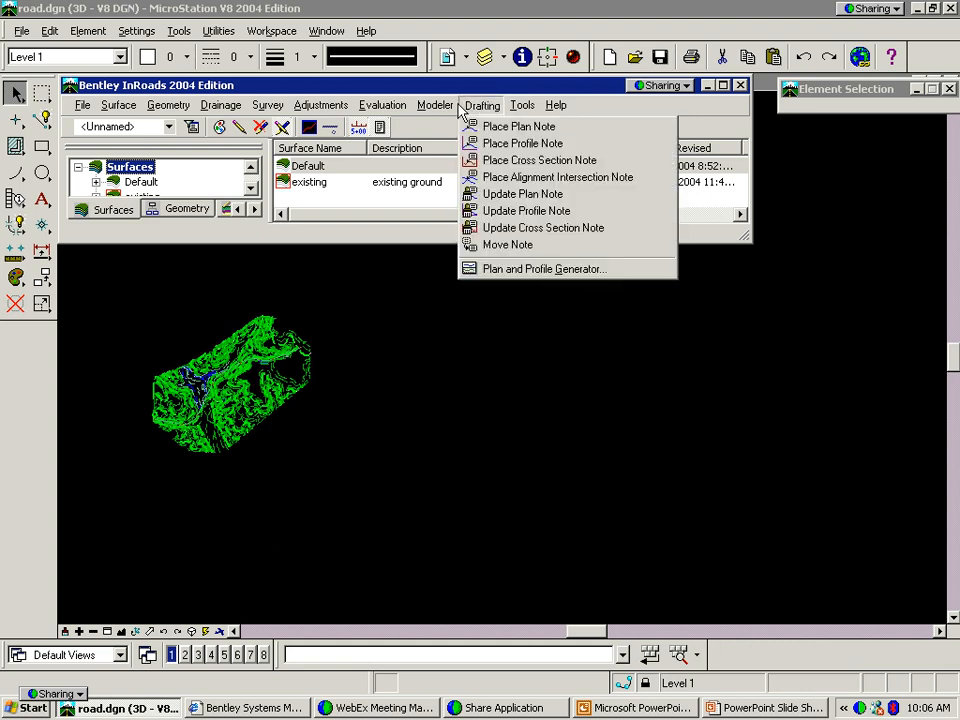
click(505, 269)
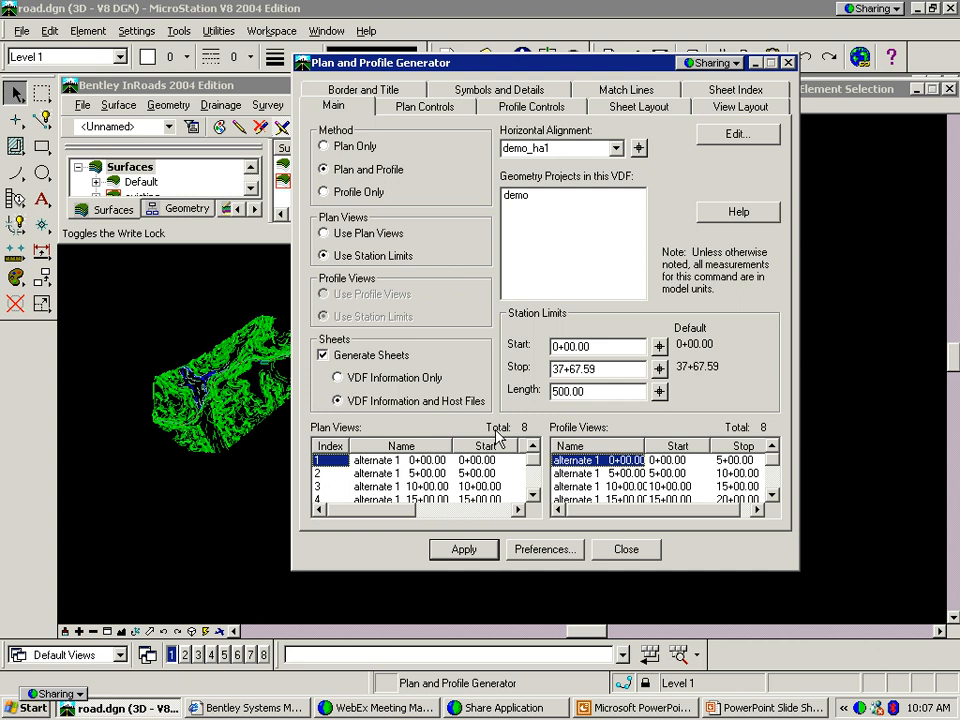
click(546, 551)
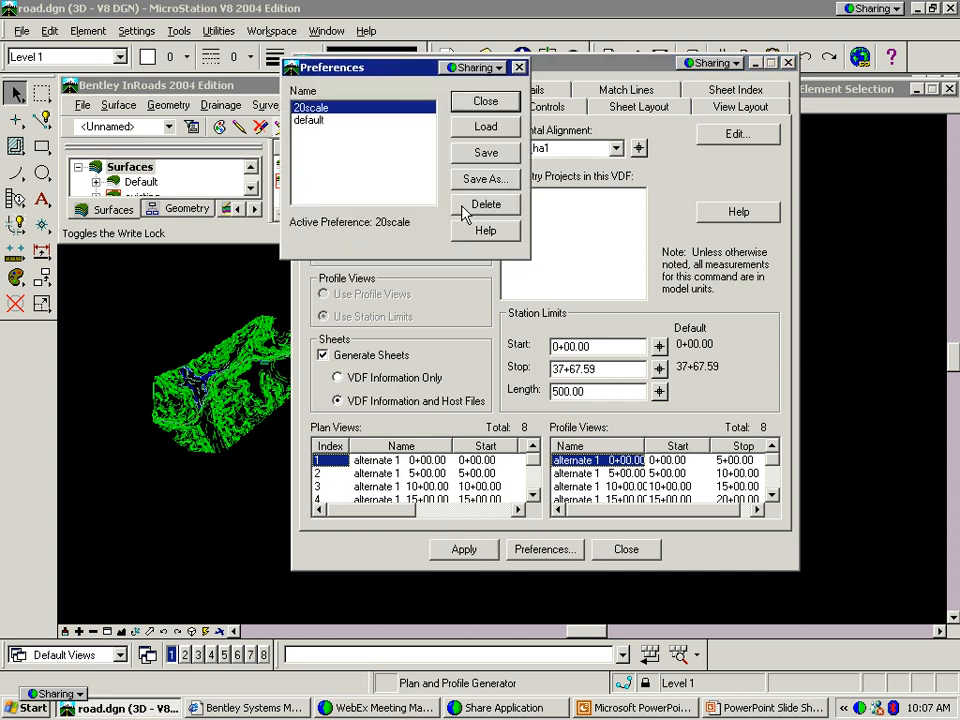
click(486, 126)
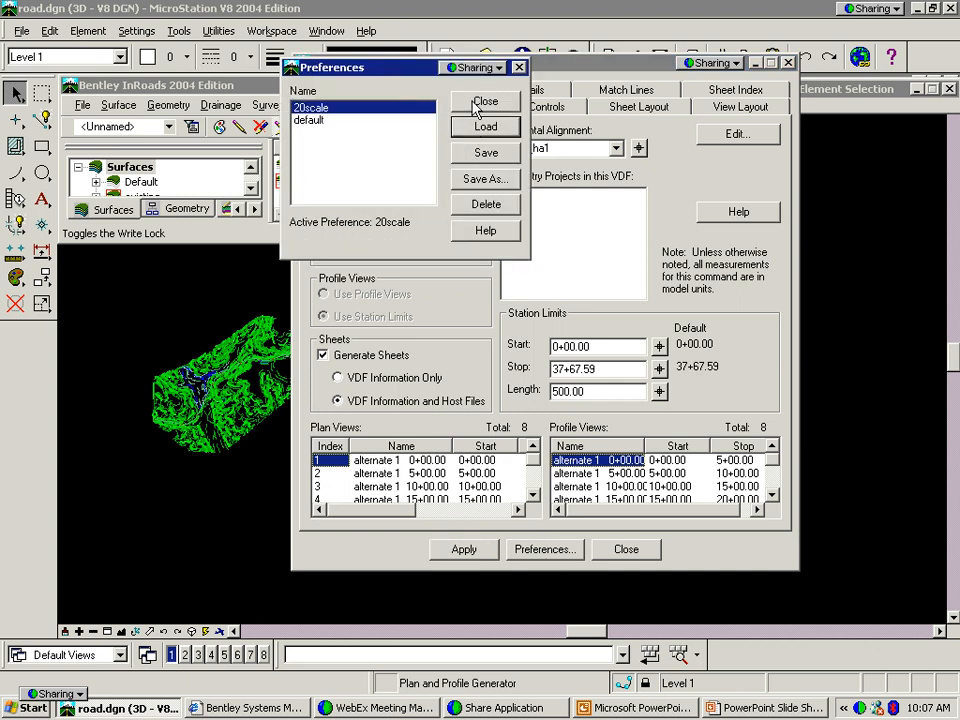
click(486, 101)
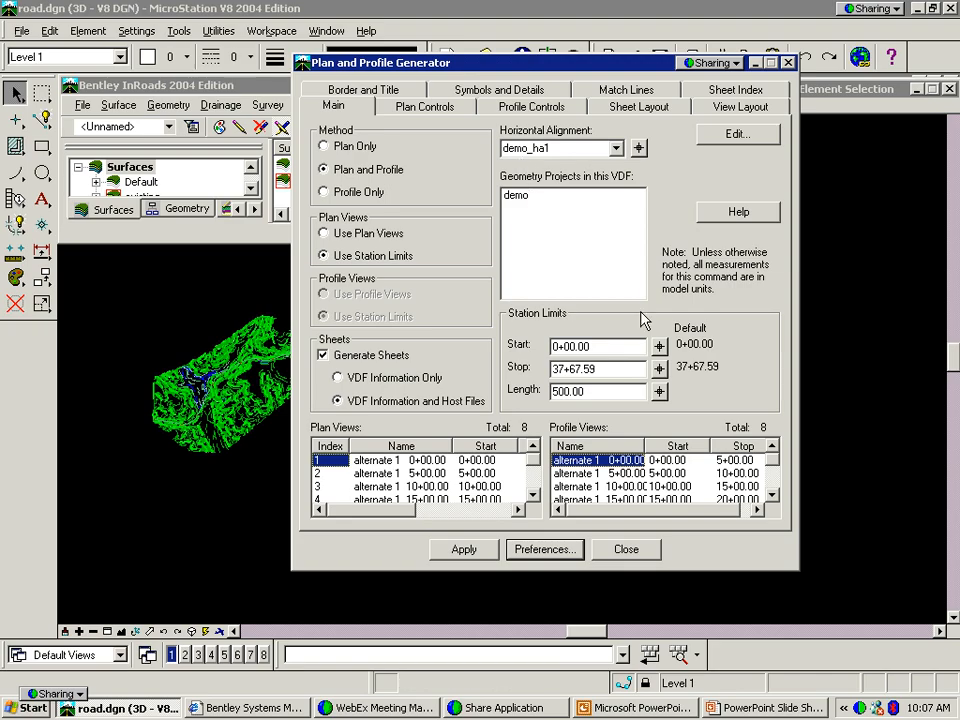
Generate the demo_ha1 plan and profile sheets, regenerating the existing views and placing the profiles in the empty area east of the contour map
click(460, 552)
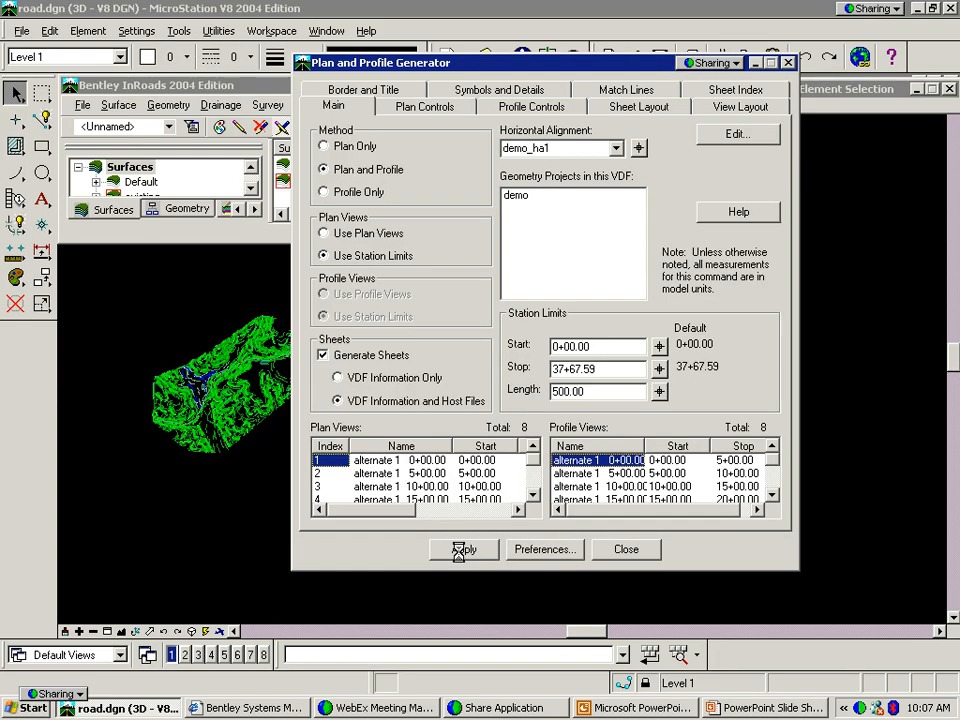
click(423, 391)
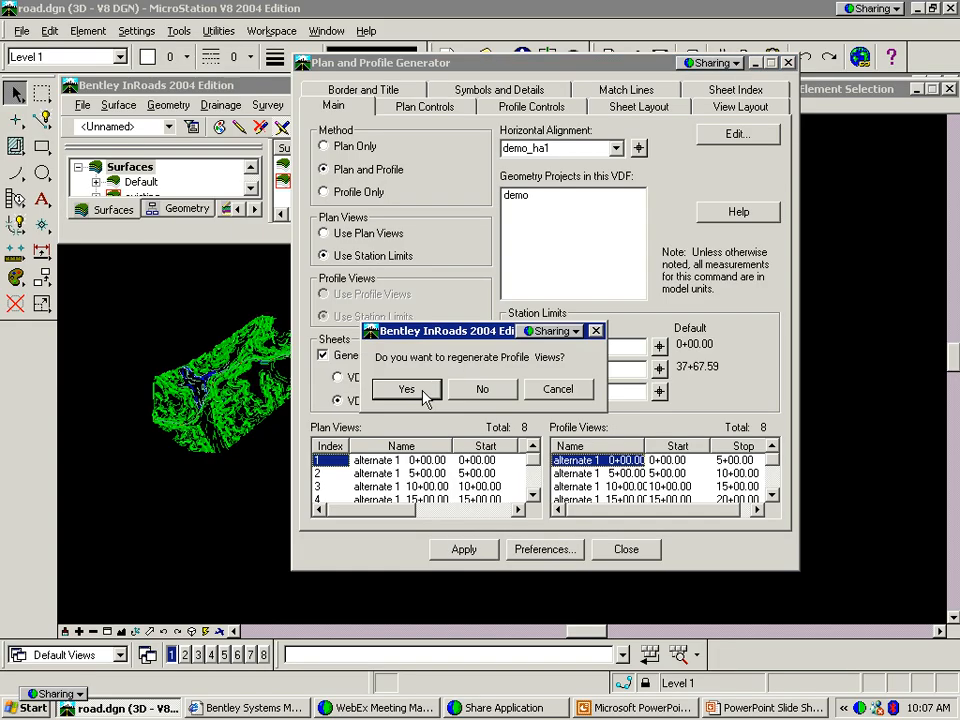
click(423, 391)
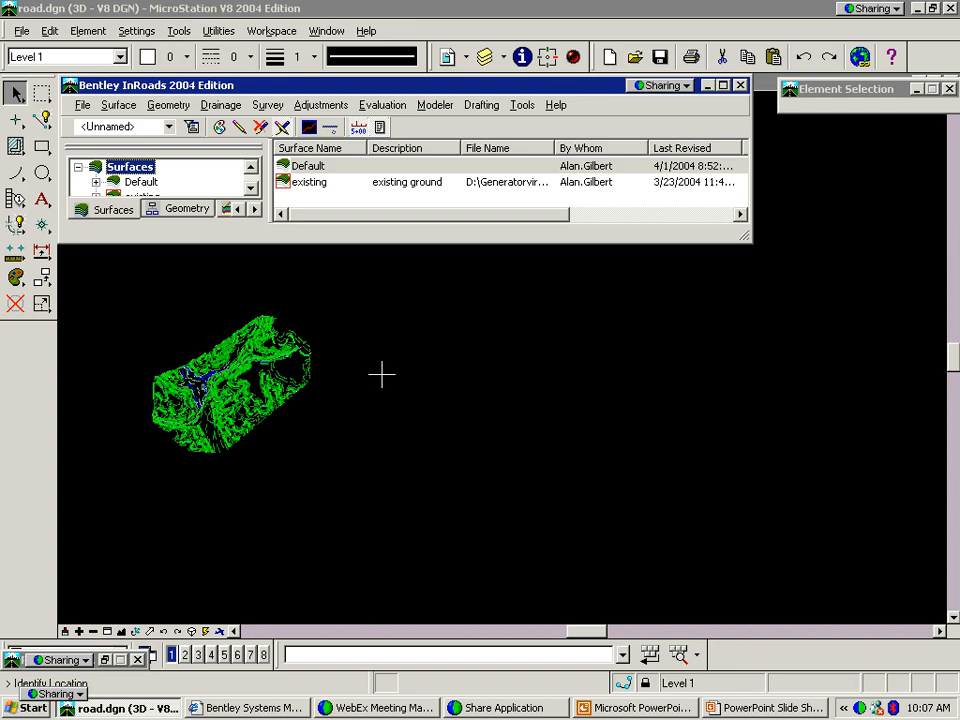
click(386, 374)
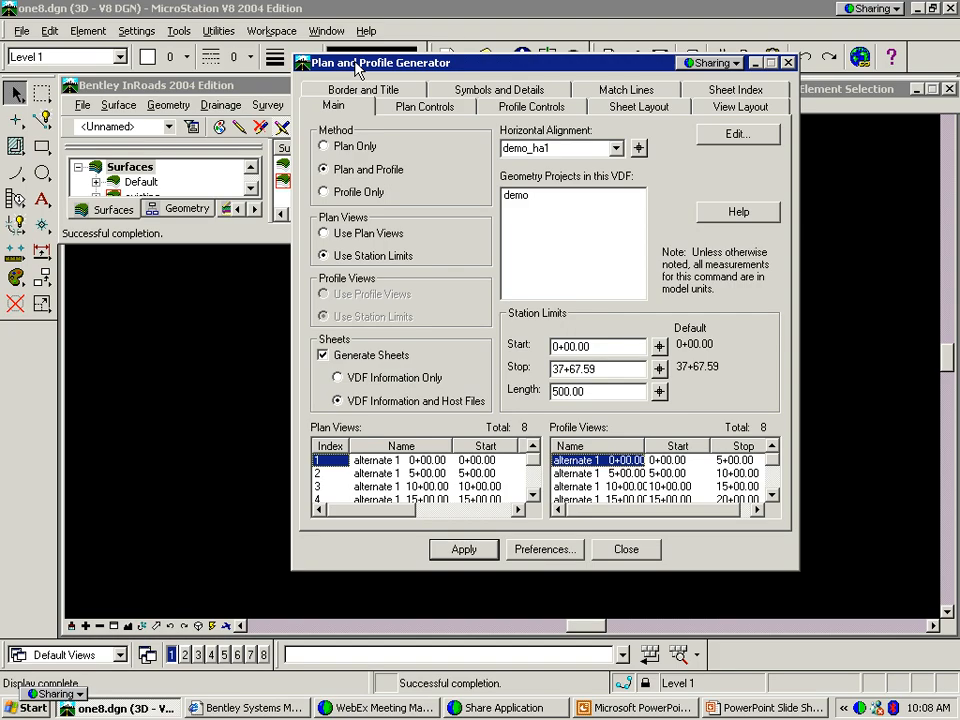
Examine the plan and profile views on the generated one8.dgn sheet up close, with the generator out of the way
click(757, 64)
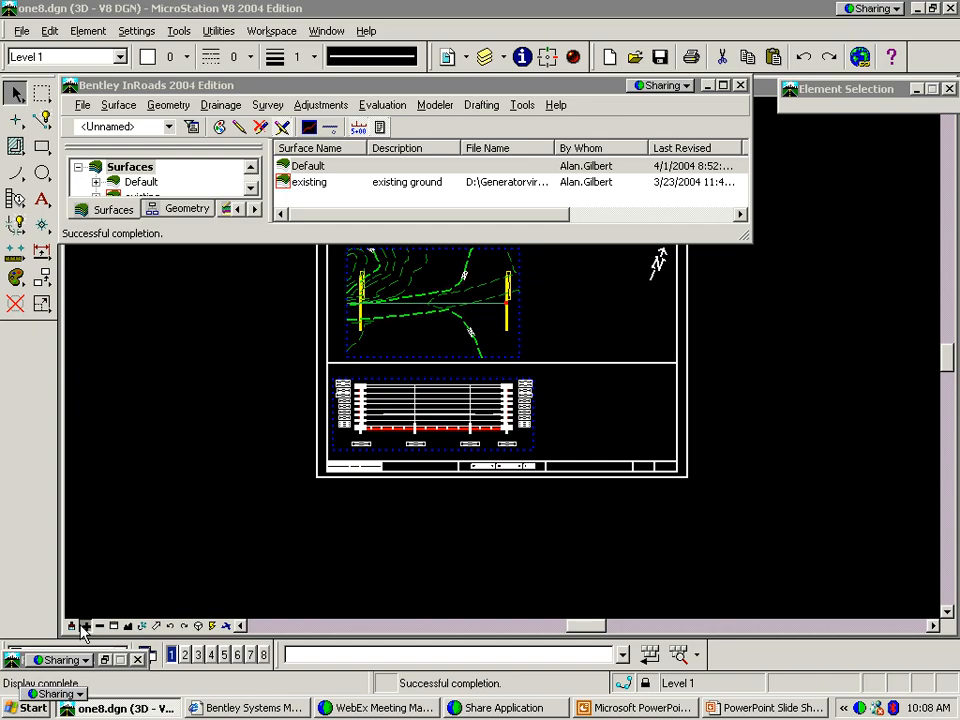
click(85, 626)
click(489, 320)
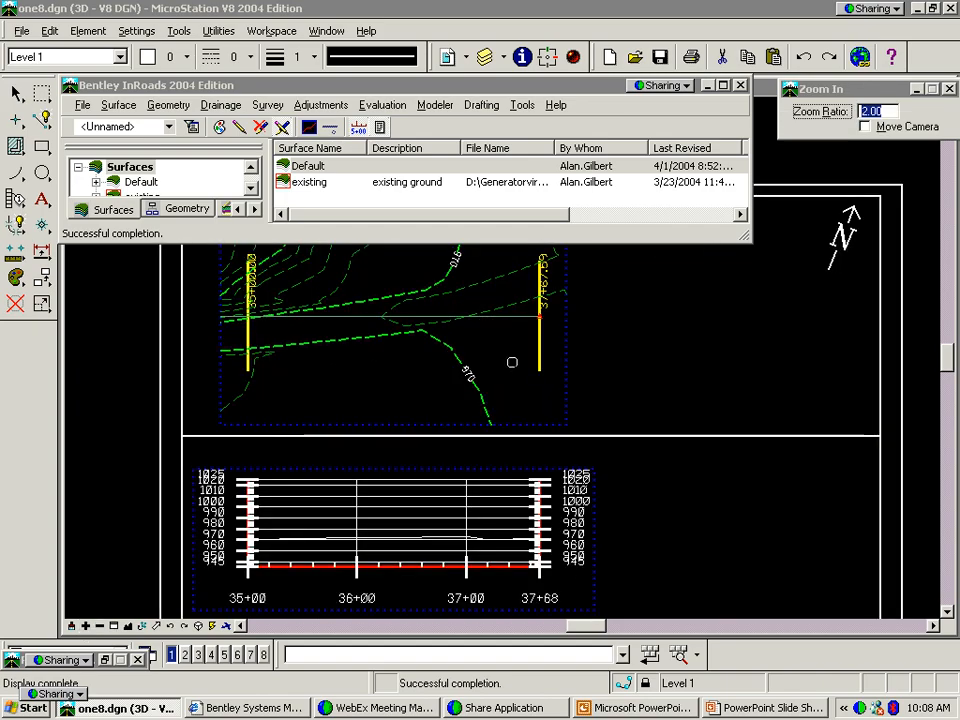
right_click(512, 362)
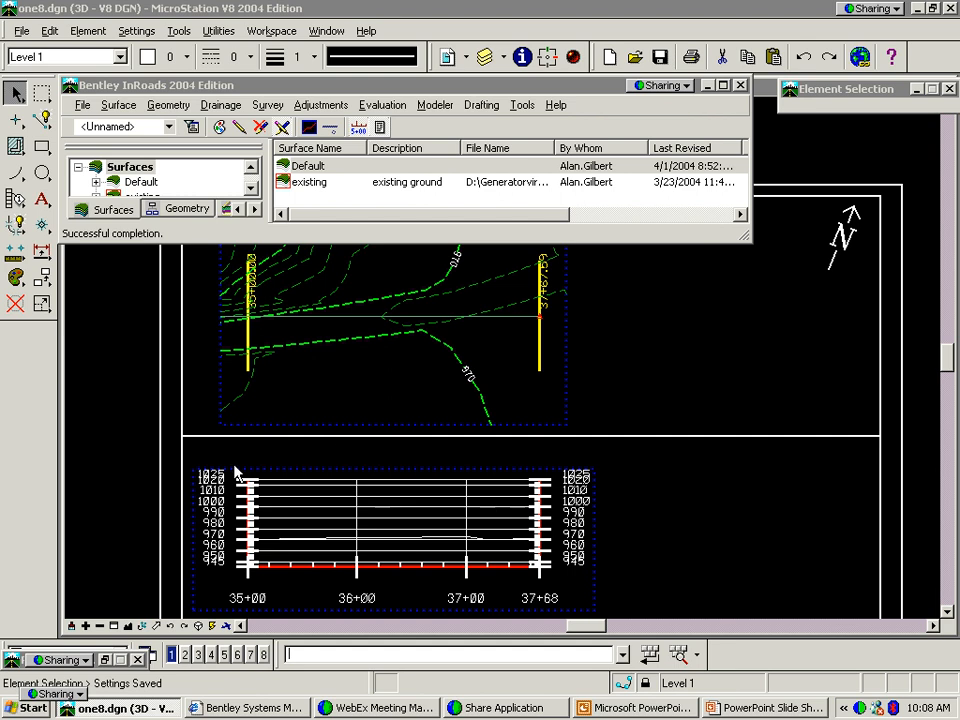
click(245, 427)
click(294, 469)
click(355, 517)
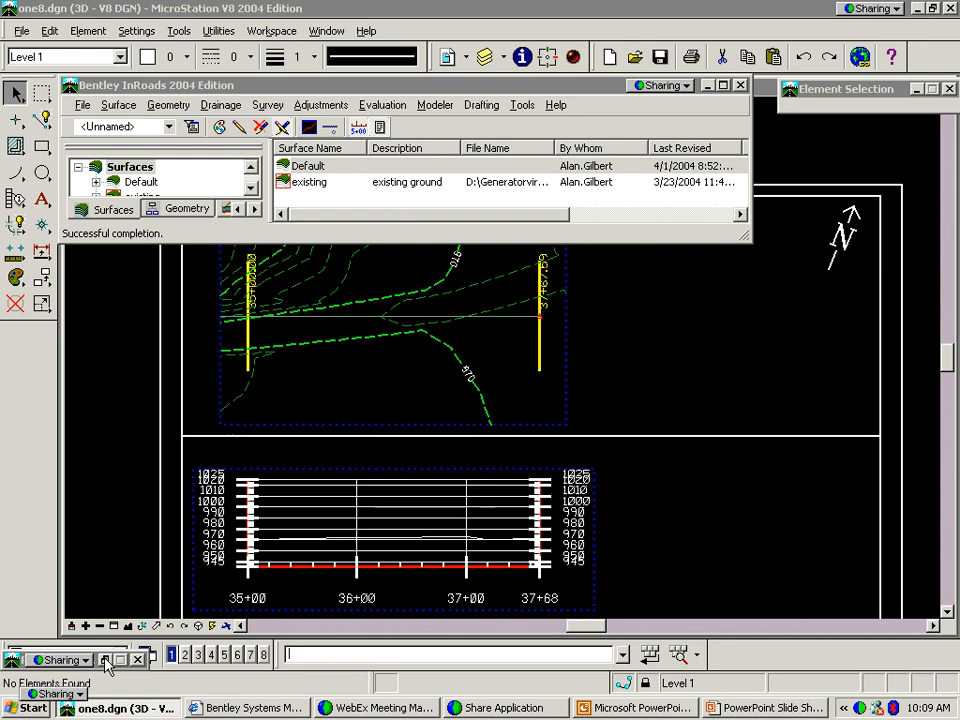
Review the views listed for sheets 8 and 1 in the generator's sheet index and show sheet 1
click(105, 660)
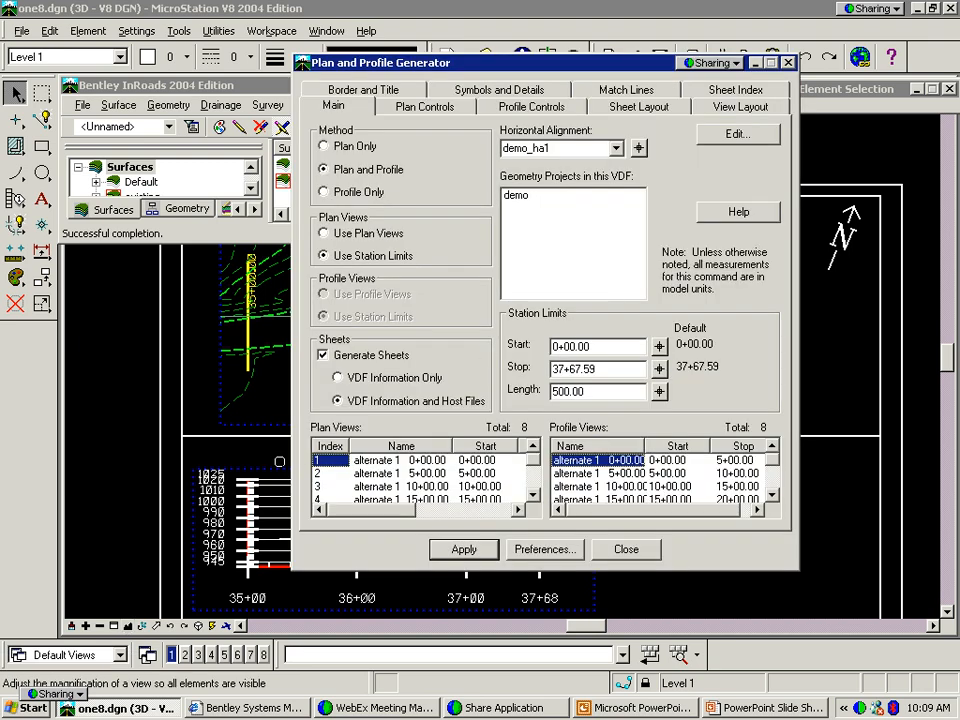
click(729, 92)
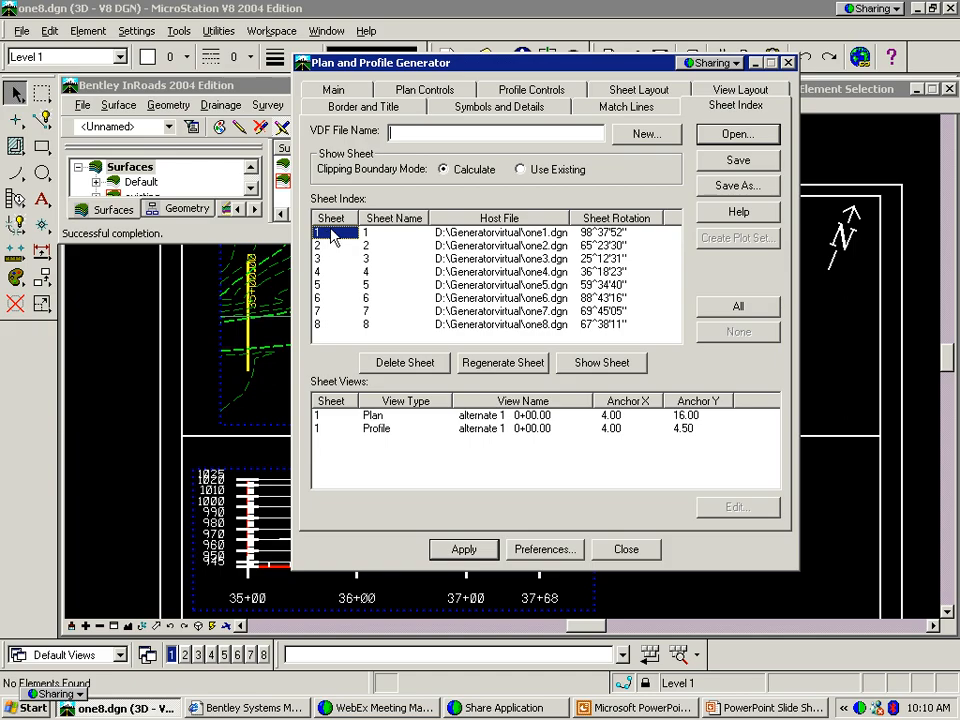
click(336, 328)
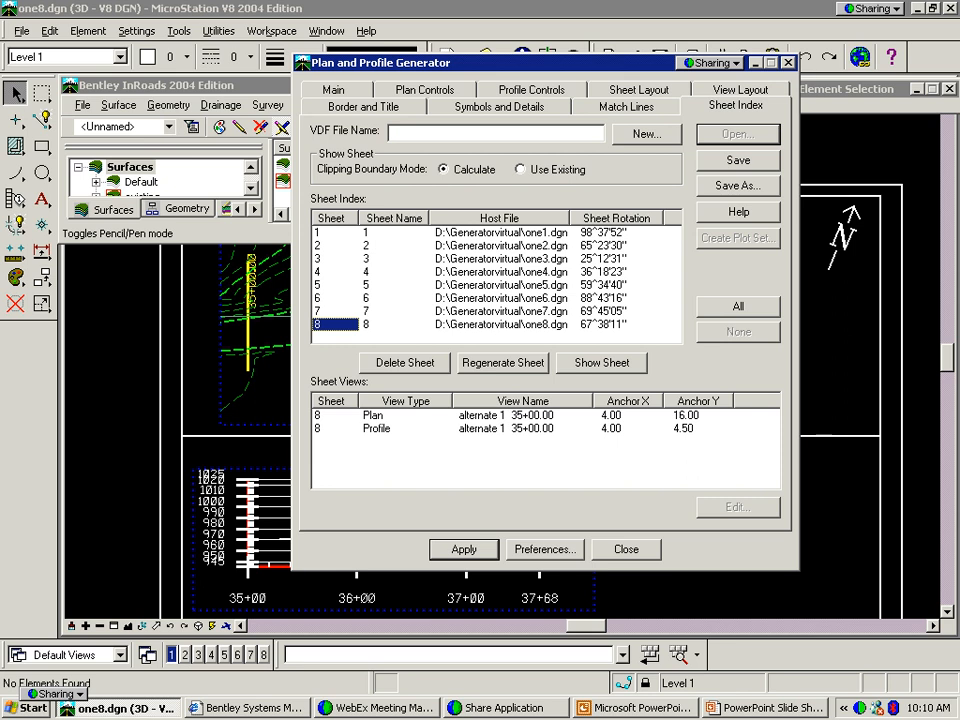
click(318, 237)
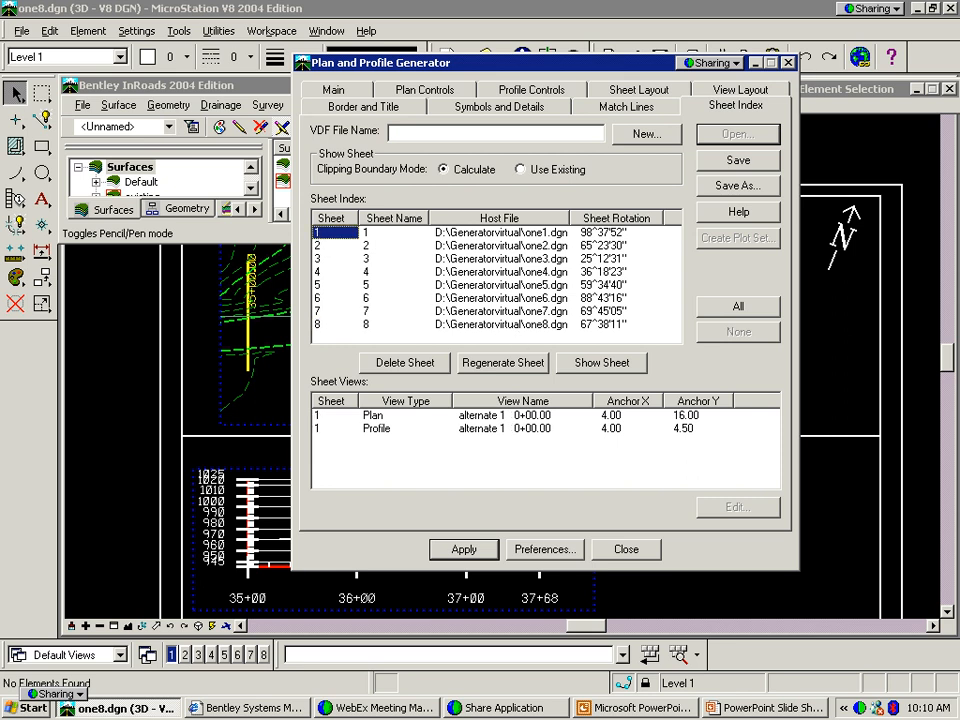
click(602, 363)
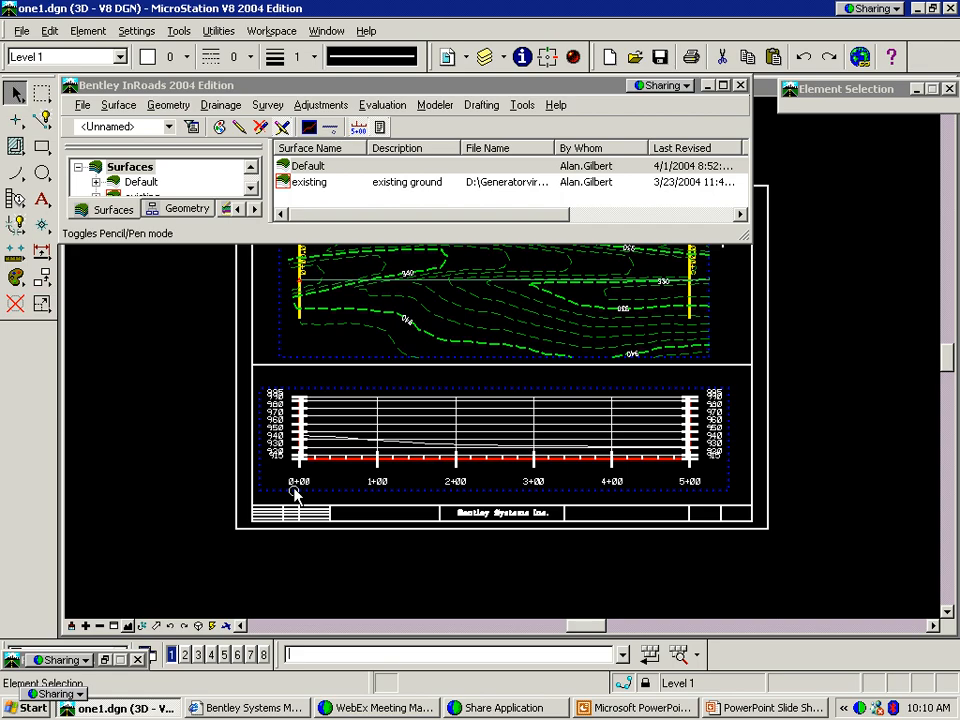
Show sheet 2 from the generator's sheet index
click(105, 660)
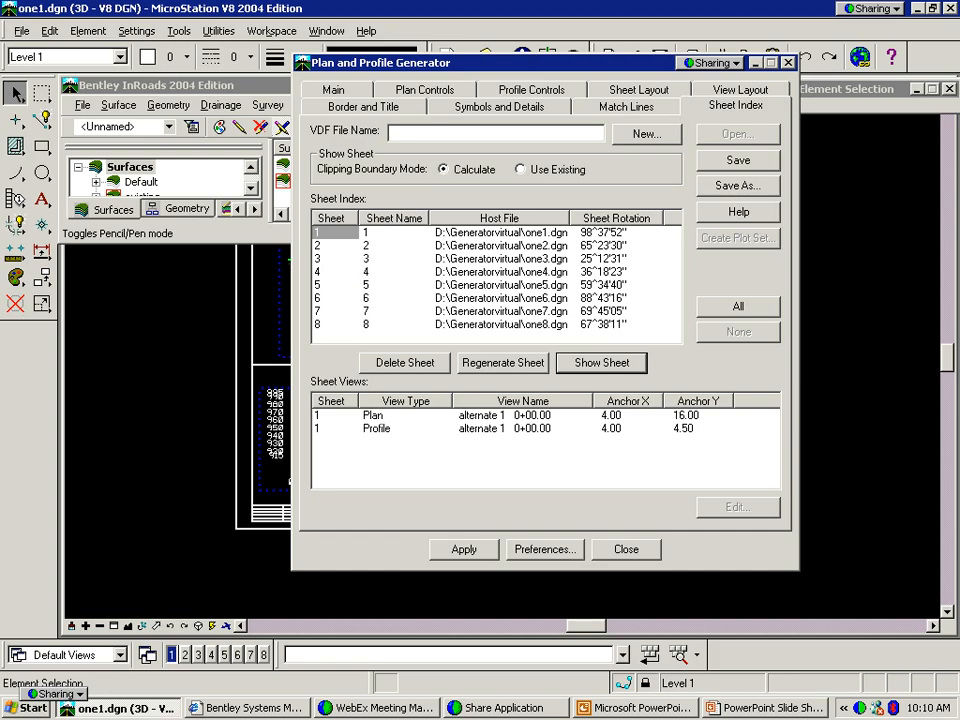
click(330, 247)
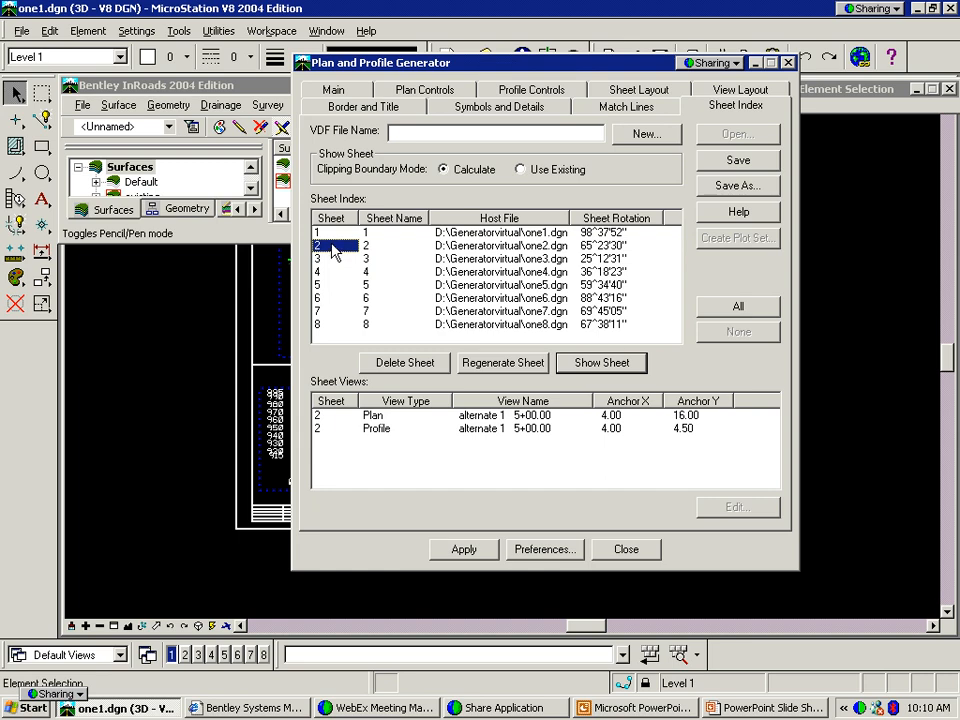
click(617, 367)
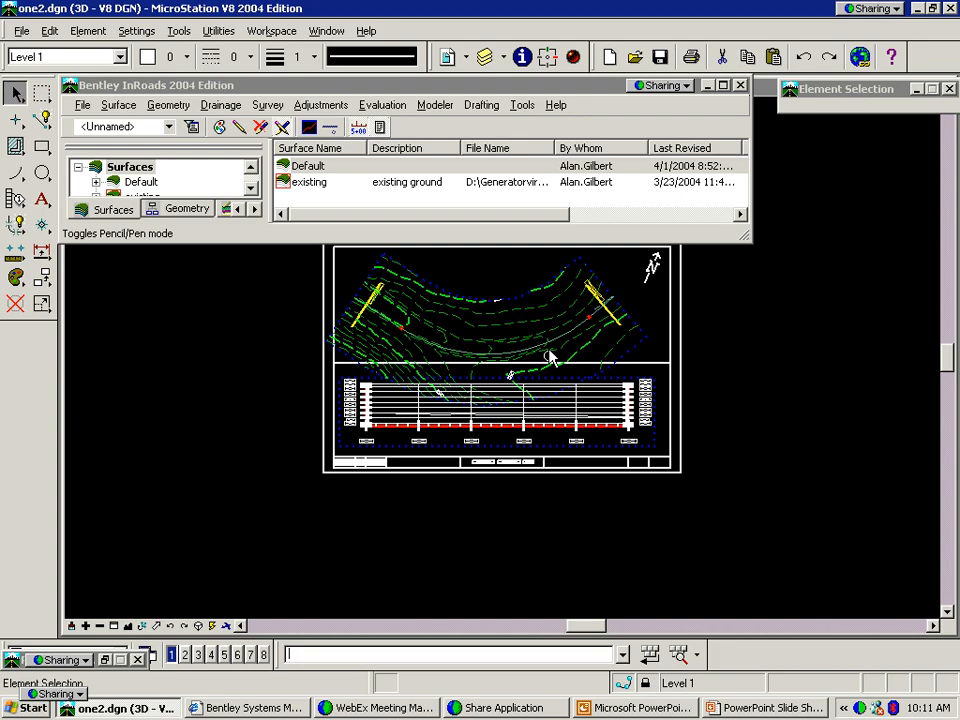
Show sheet 3 from the generator's sheet index
click(104, 658)
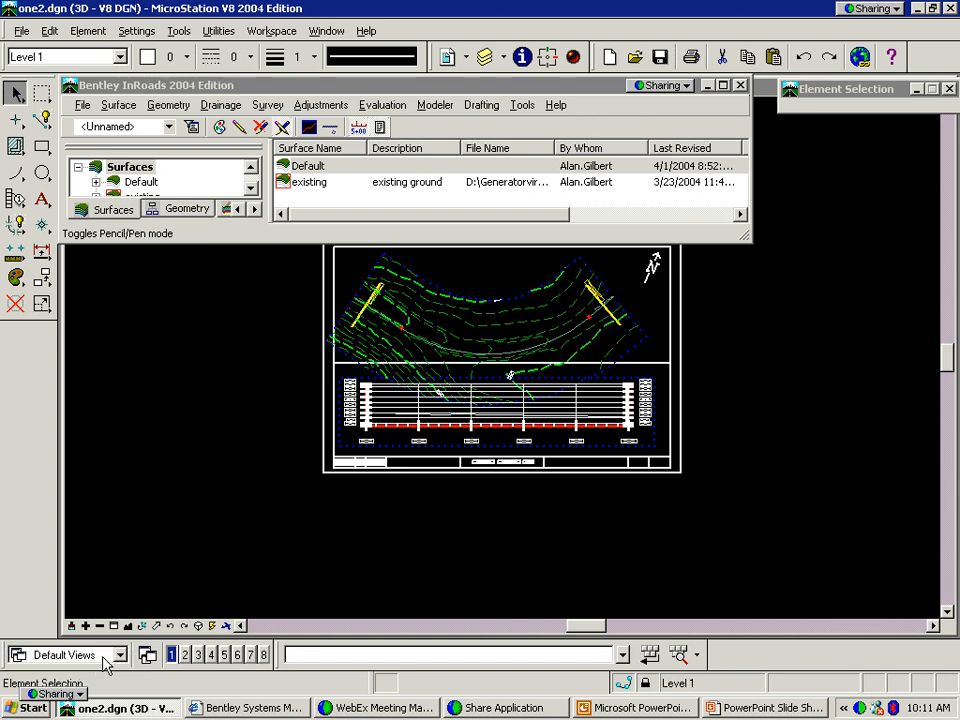
click(330, 259)
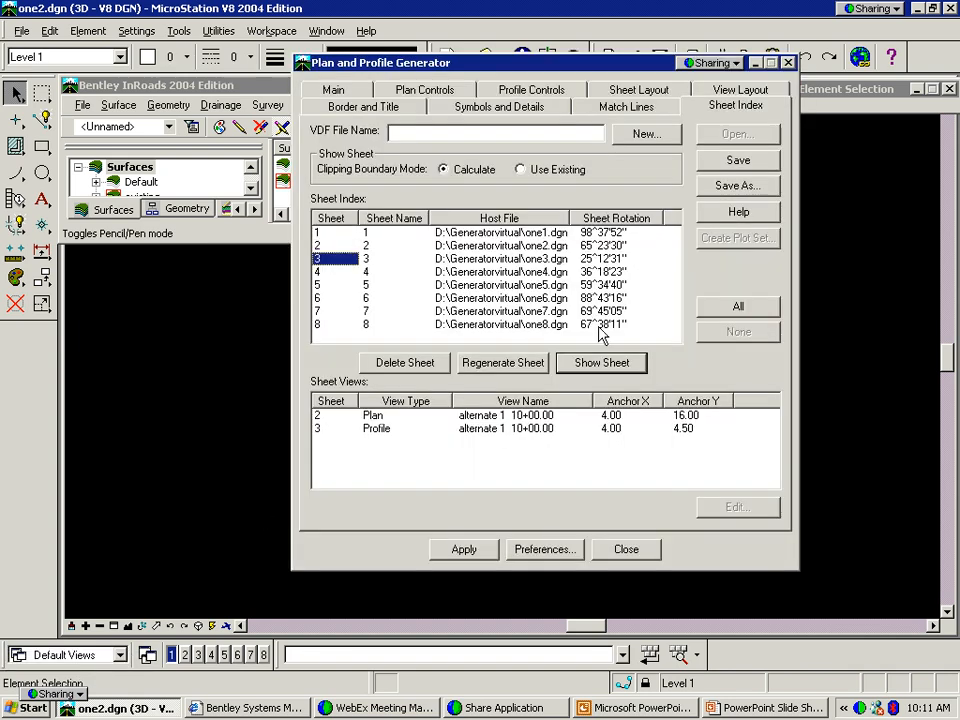
click(612, 364)
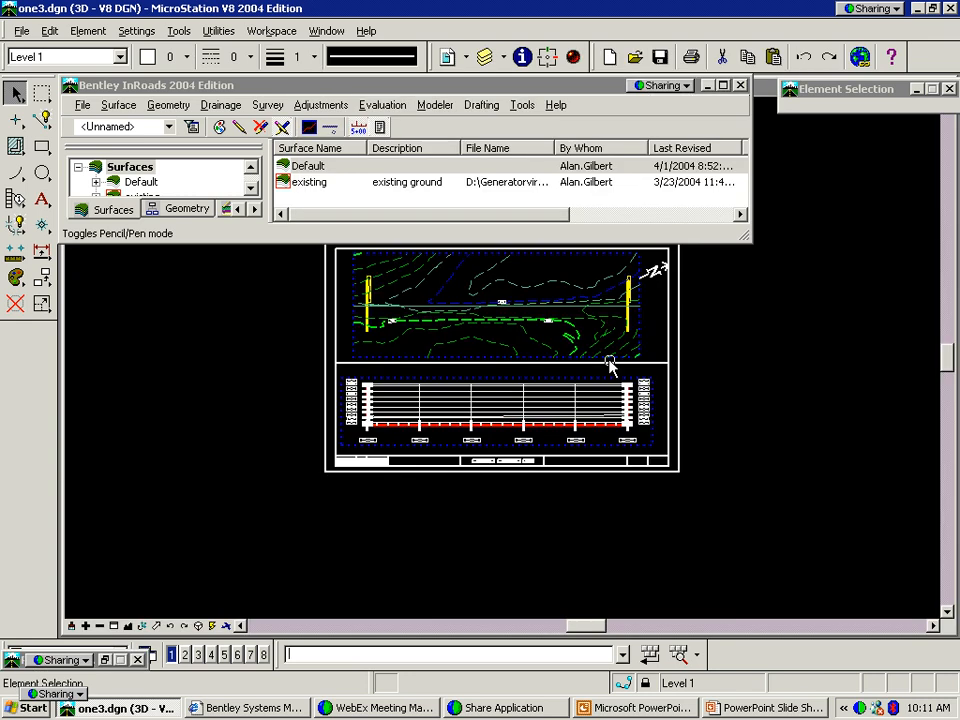
Return to sheet 2 through the sheet index and minimize the generator to view the sheet
click(104, 660)
click(340, 245)
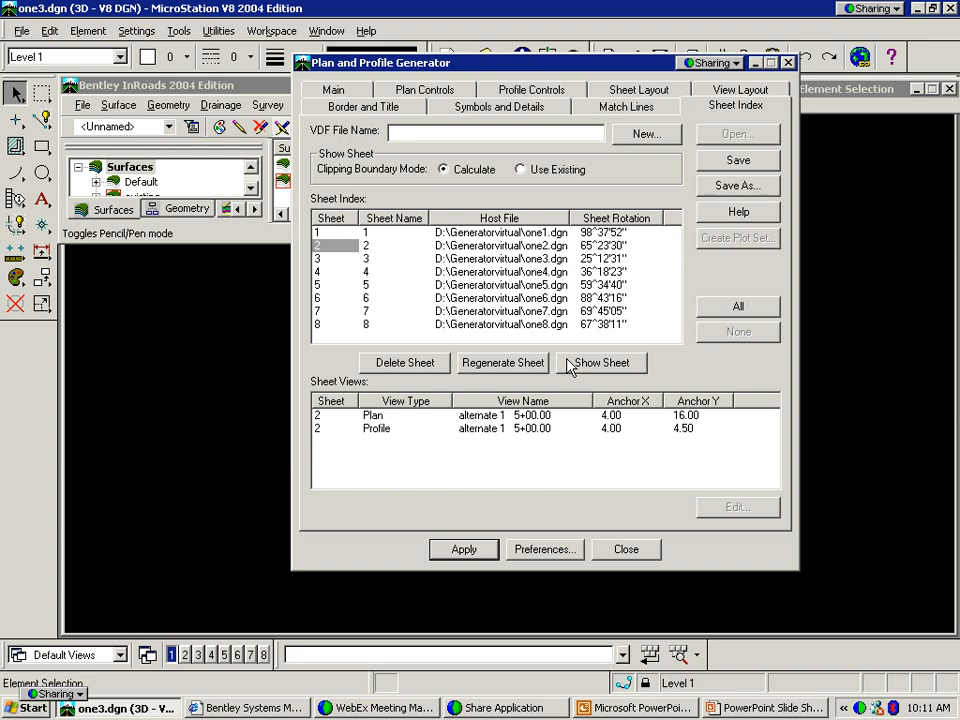
click(570, 363)
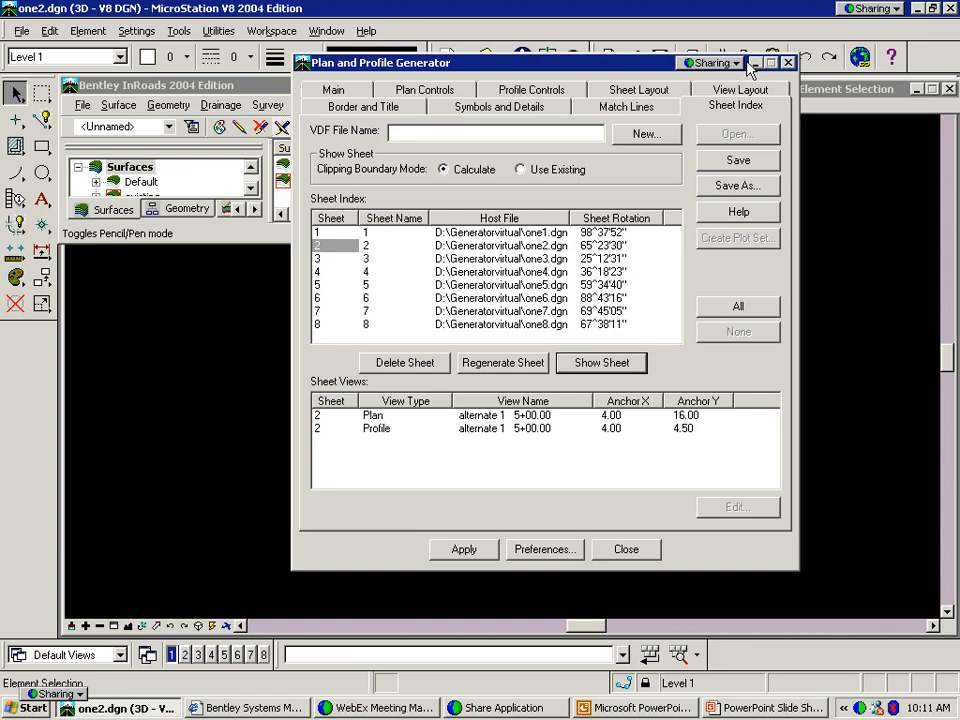
click(755, 64)
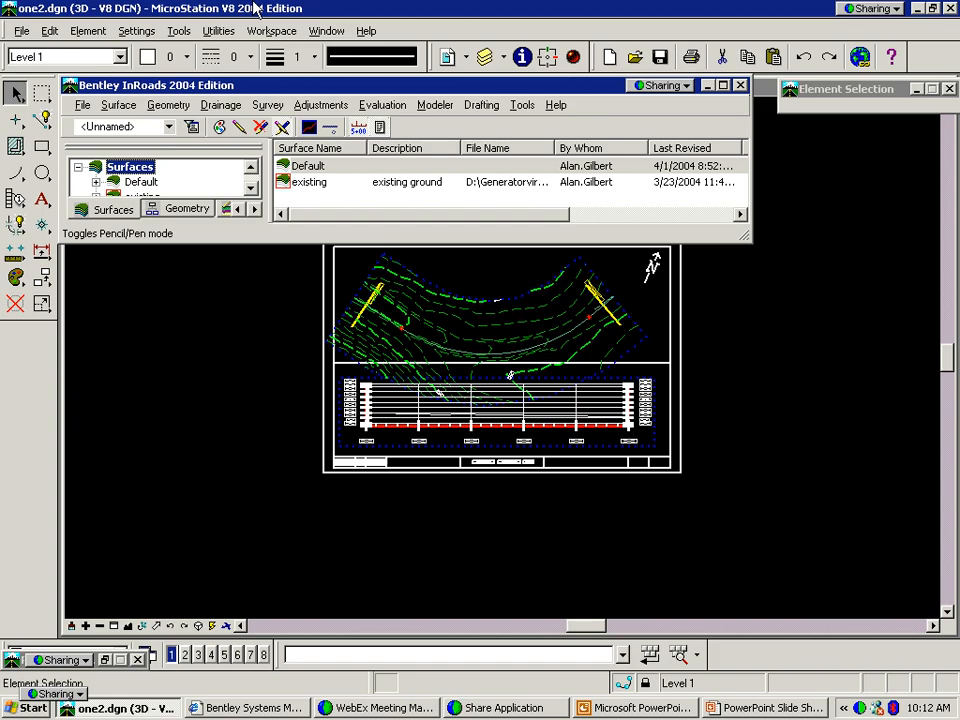
Reopen road.dgn and inspect the start of the road alignment and its first curve on the contour map
click(21, 31)
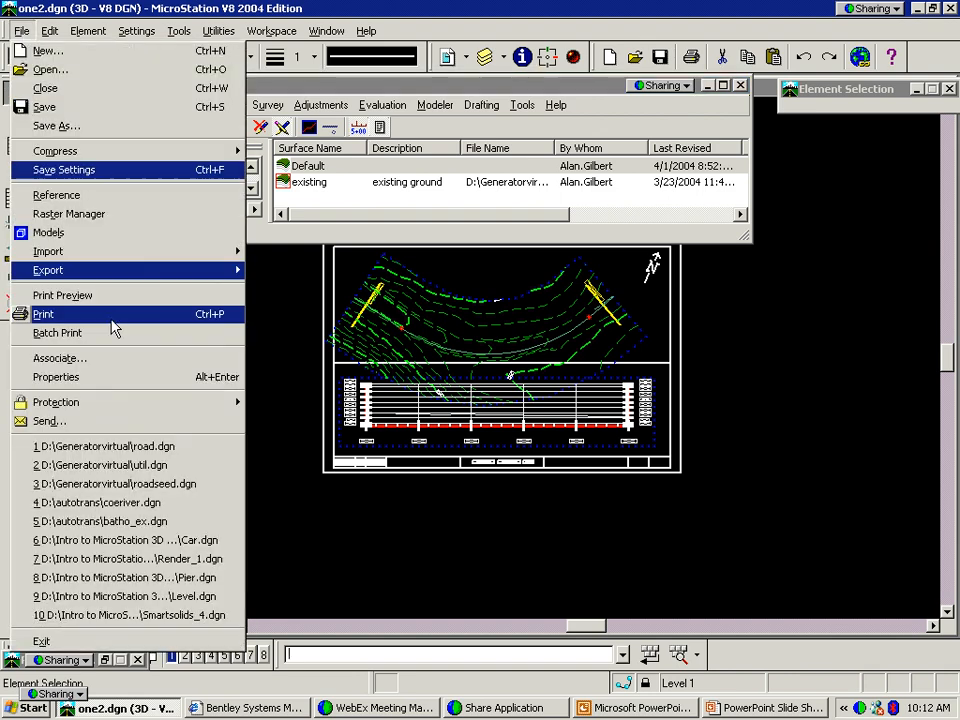
click(136, 447)
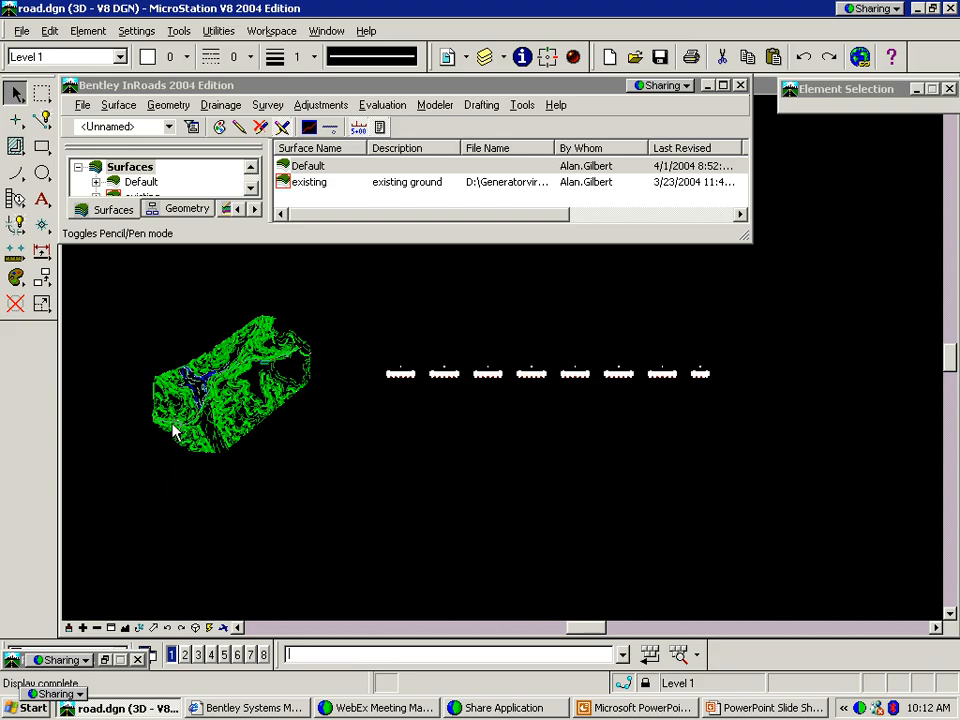
click(84, 630)
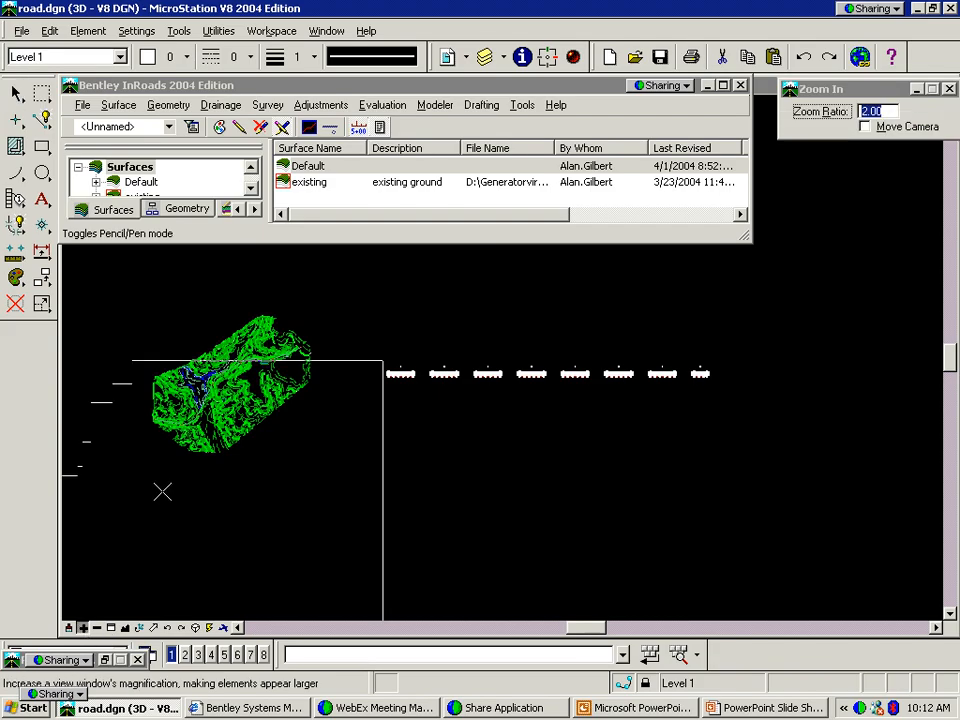
click(323, 383)
click(324, 383)
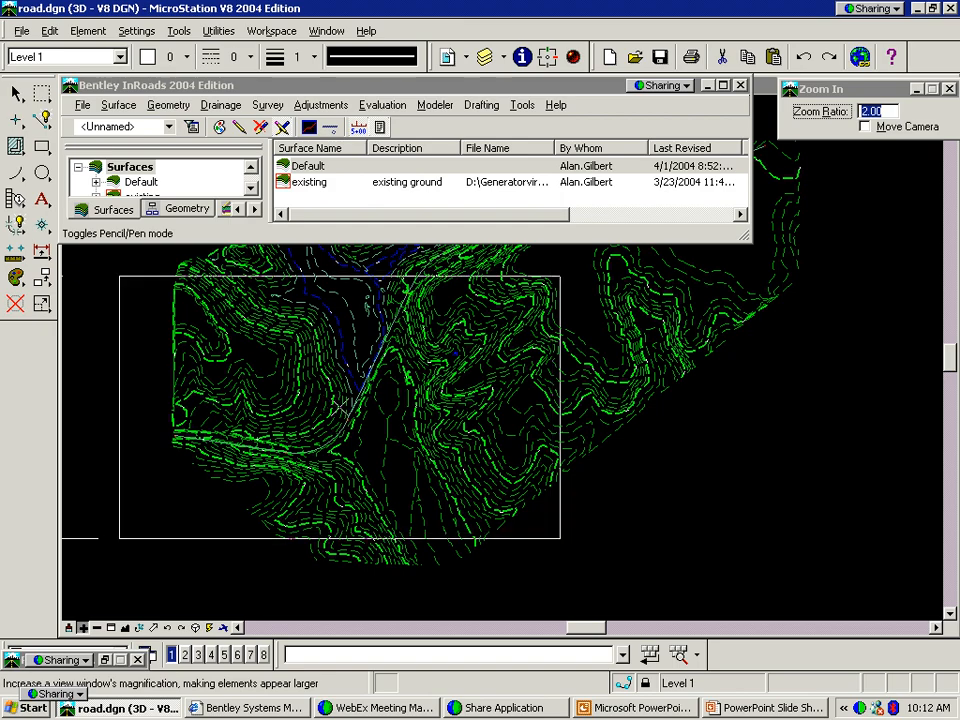
click(355, 408)
right_click(362, 416)
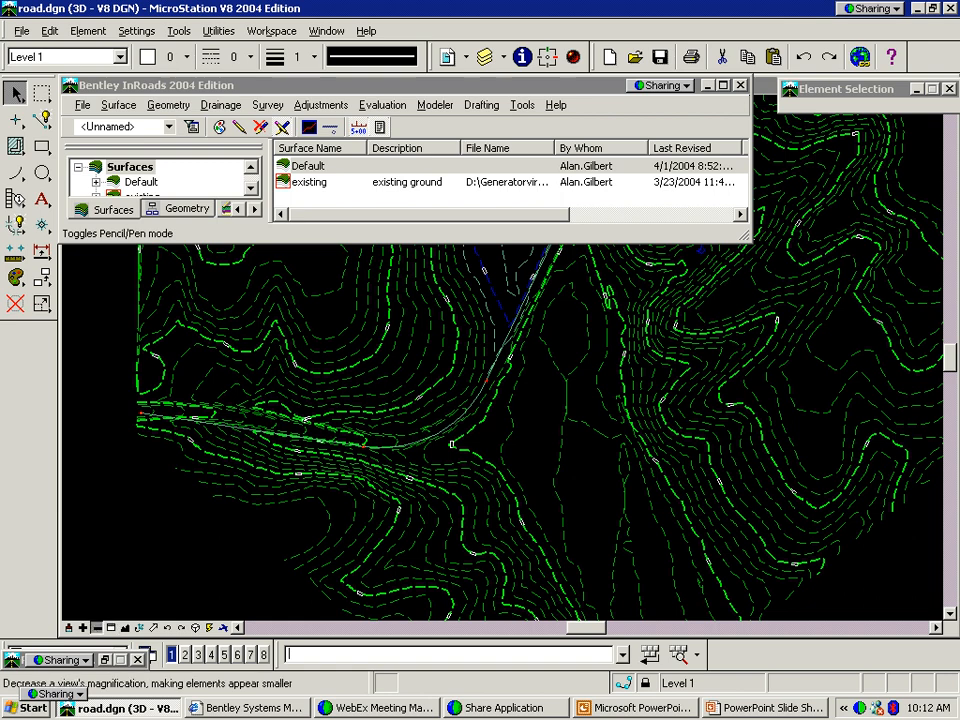
Fit the whole design in view and draw a two-point SmartLine across the start of the road alignment on the contour map
click(97, 628)
click(111, 628)
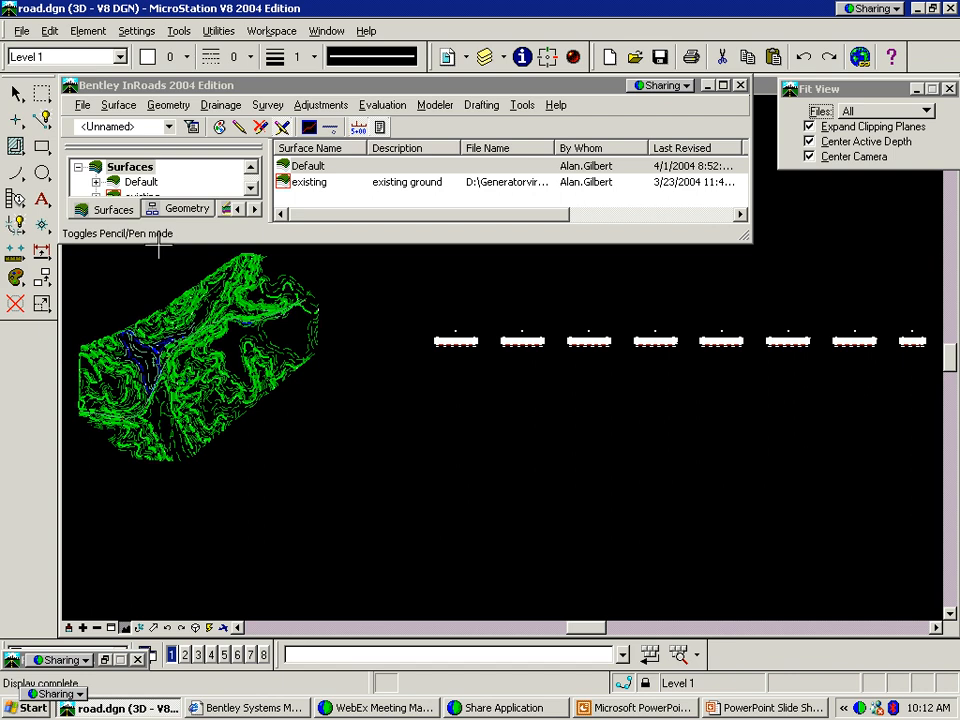
click(41, 119)
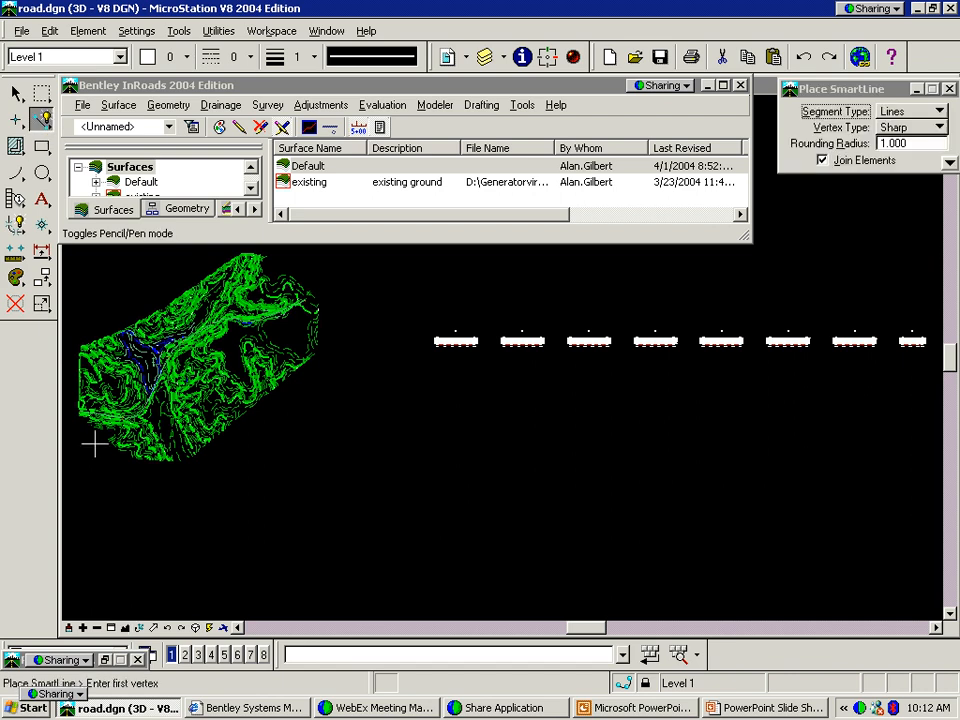
click(87, 440)
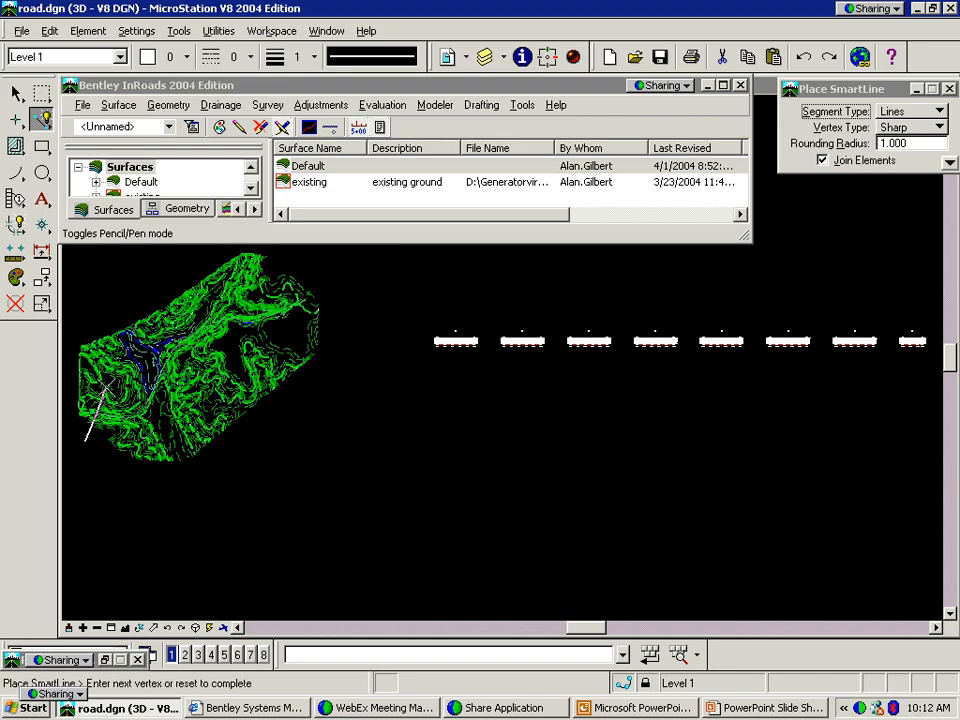
click(105, 394)
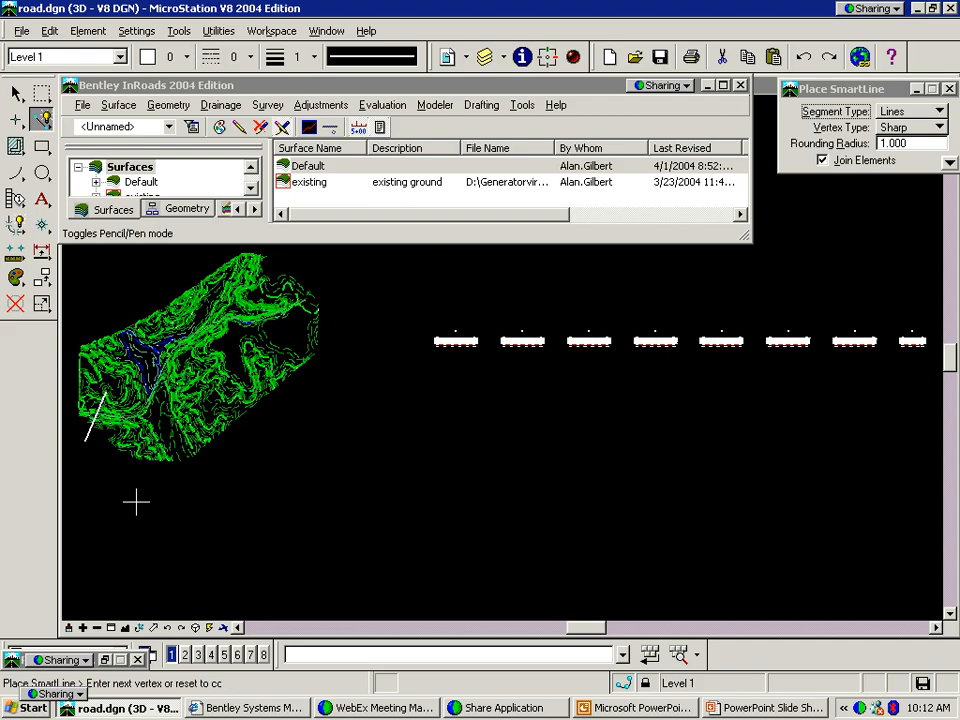
right_click(193, 542)
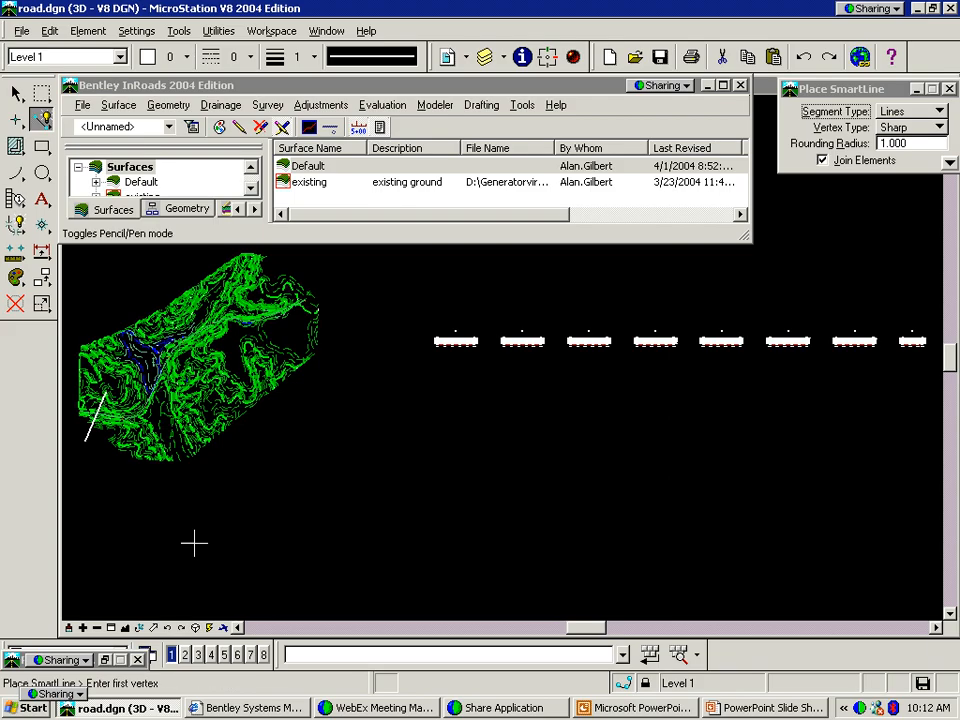
Restore the Plan and Profile Generator and show sheet 1 from its sheet index to check the drawn line
click(105, 660)
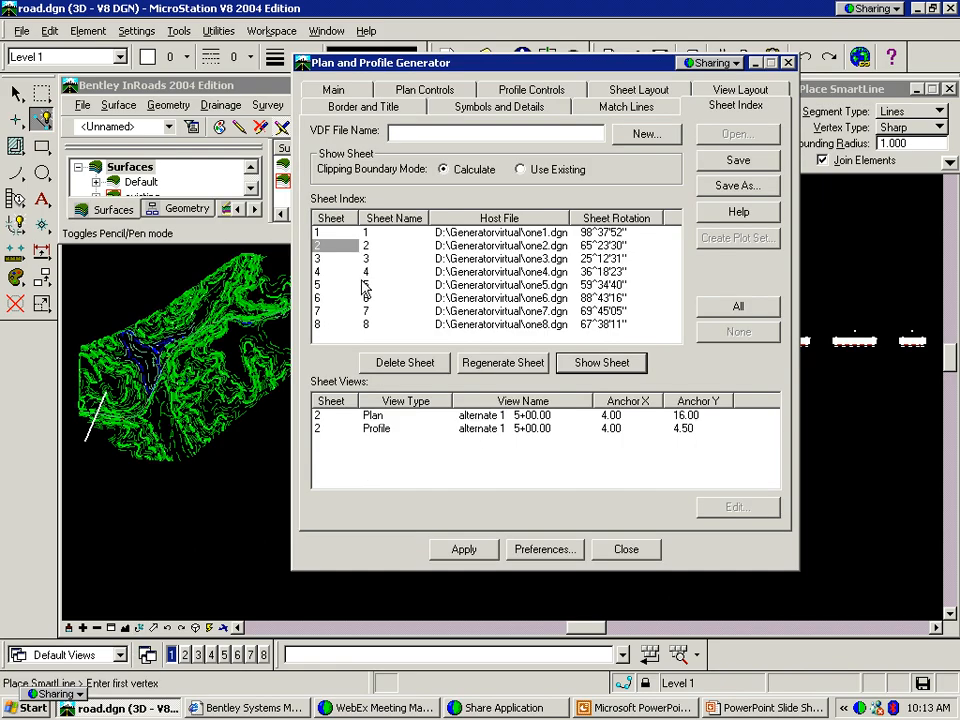
click(330, 234)
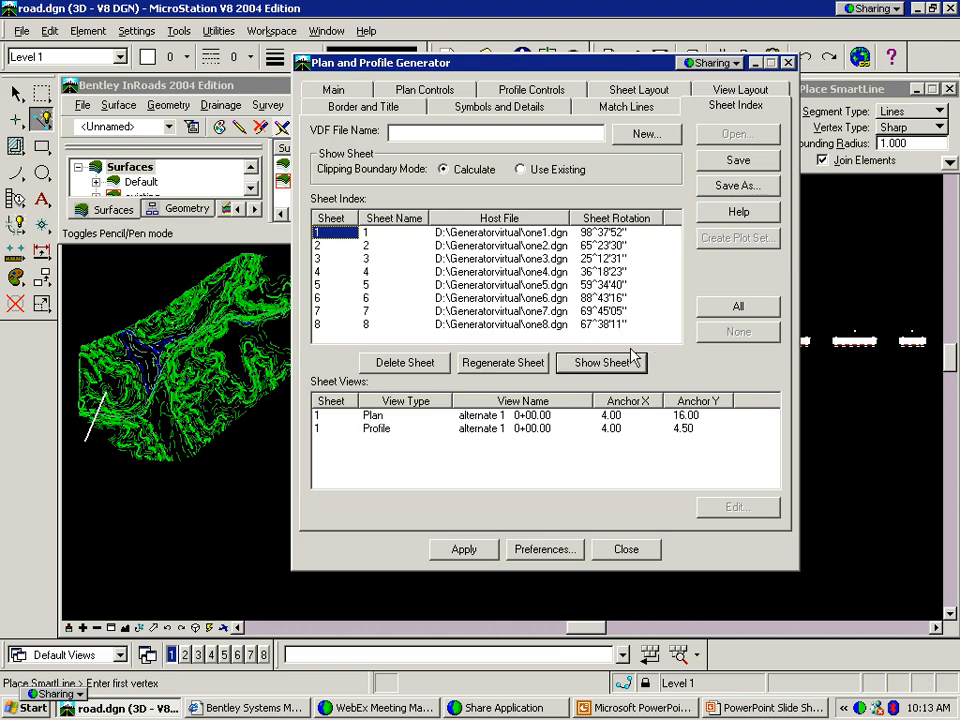
click(602, 363)
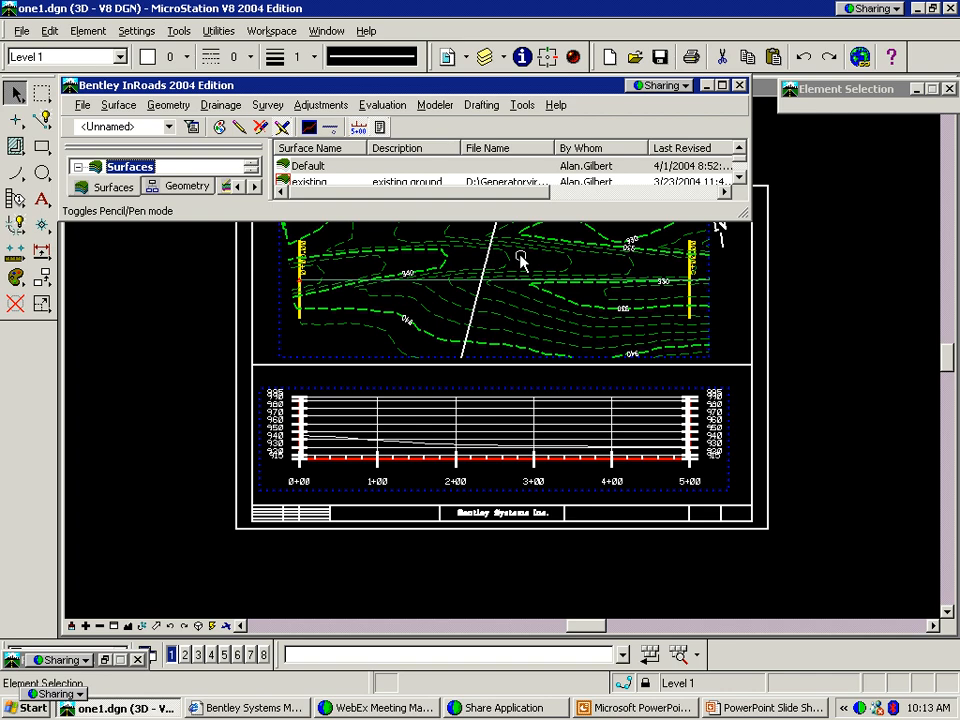
Reopen road.dgn and delete the white line crossing the start of the alignment
click(105, 660)
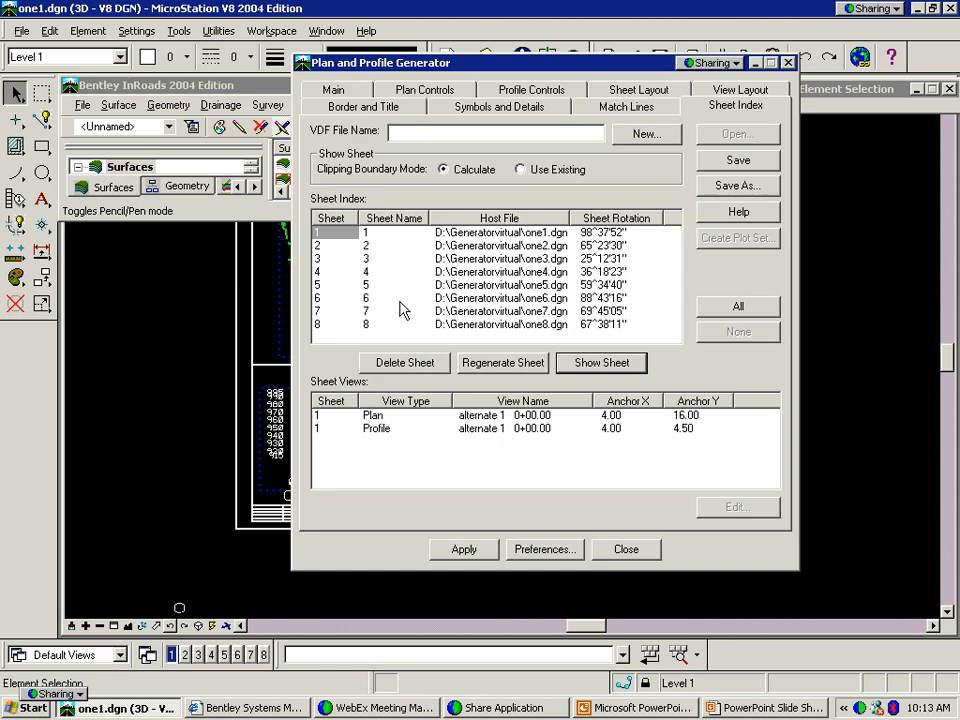
click(20, 31)
click(140, 451)
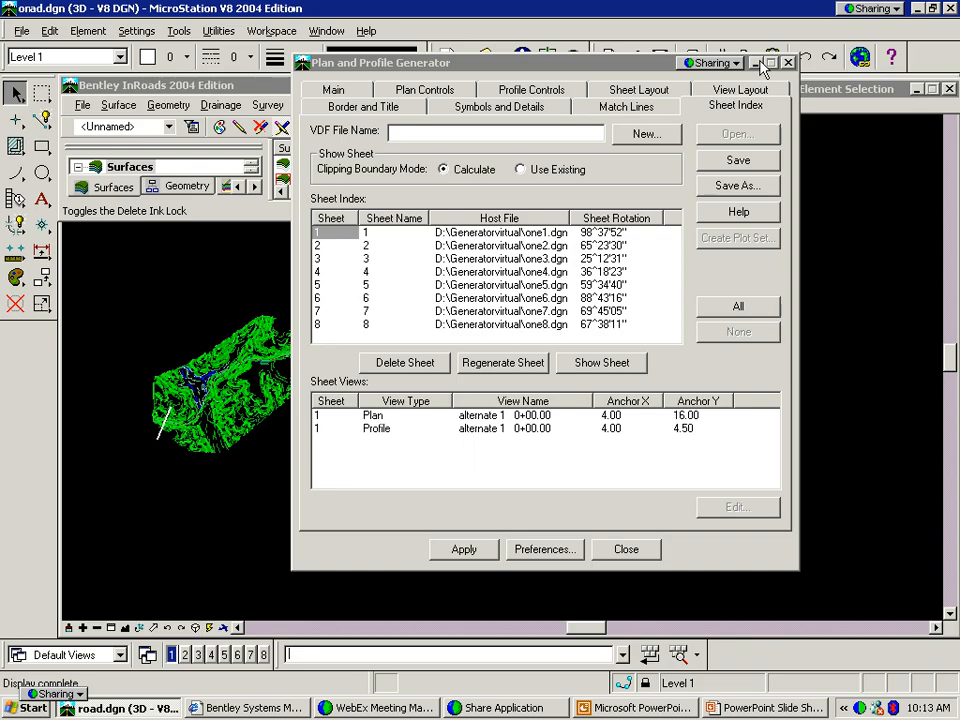
click(787, 62)
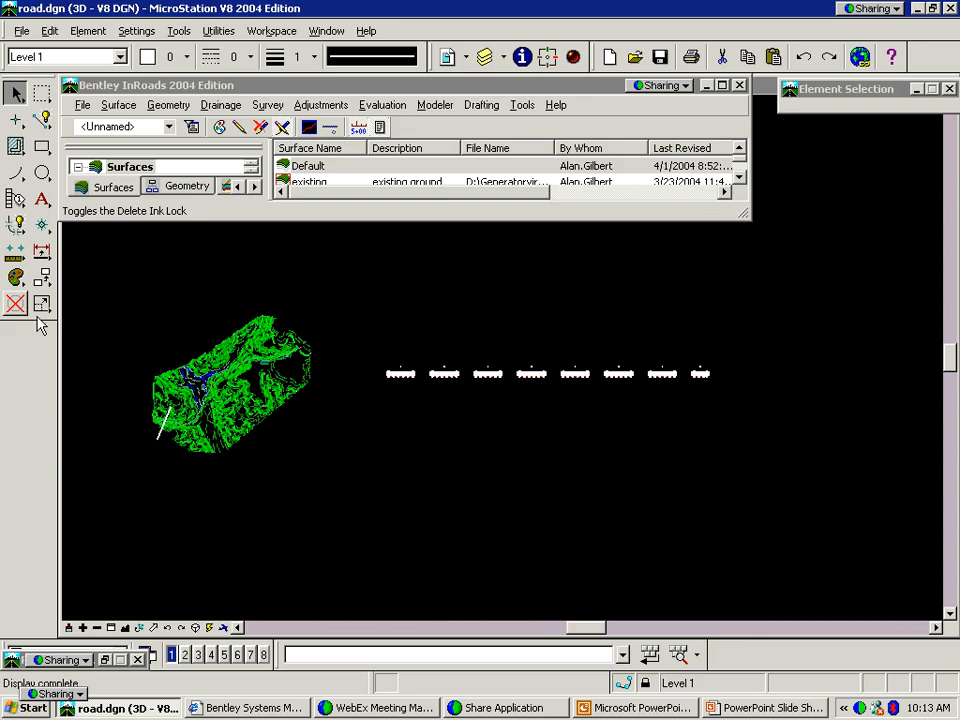
click(16, 304)
click(157, 436)
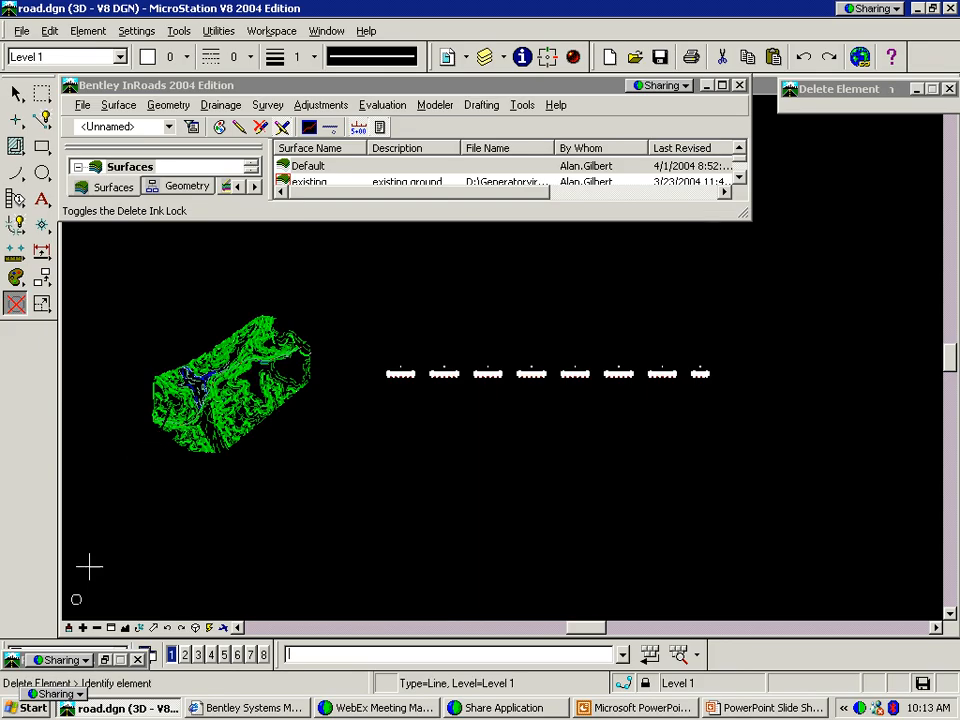
click(16, 93)
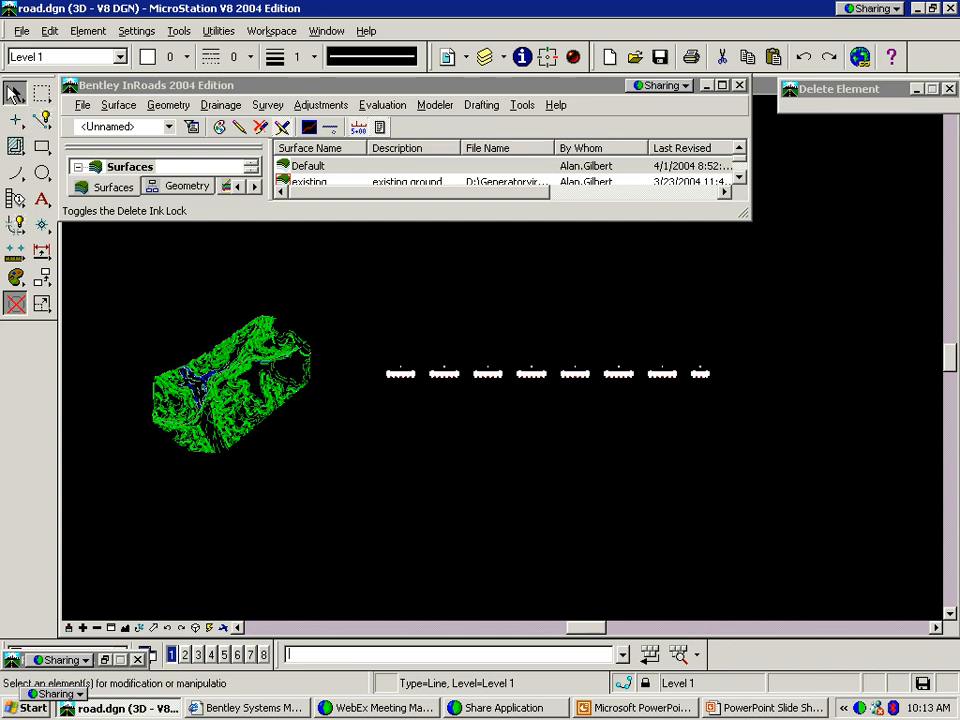
Examine the first generated profile, stations 0+00 to 5+00, and the row of profiles beside the contour map
click(41, 119)
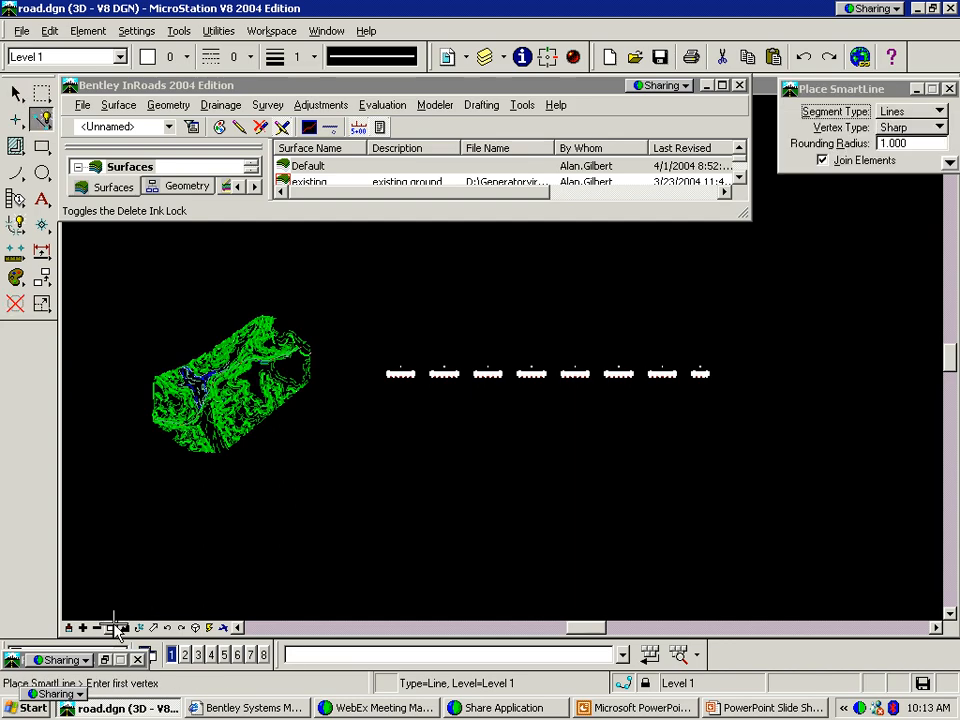
click(82, 627)
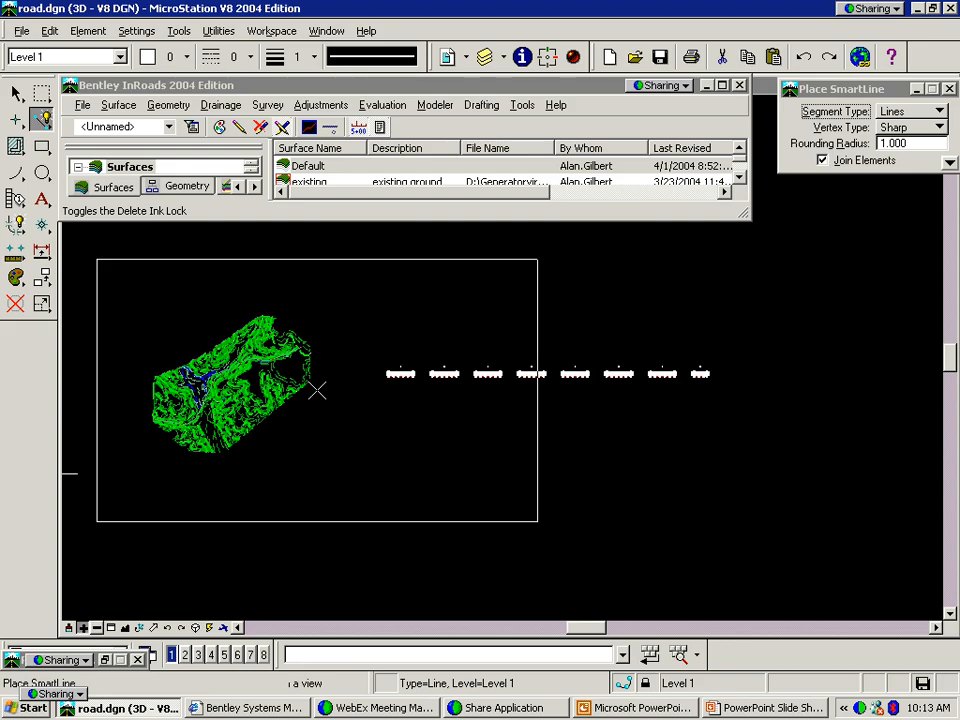
click(484, 390)
click(459, 410)
click(446, 390)
click(498, 380)
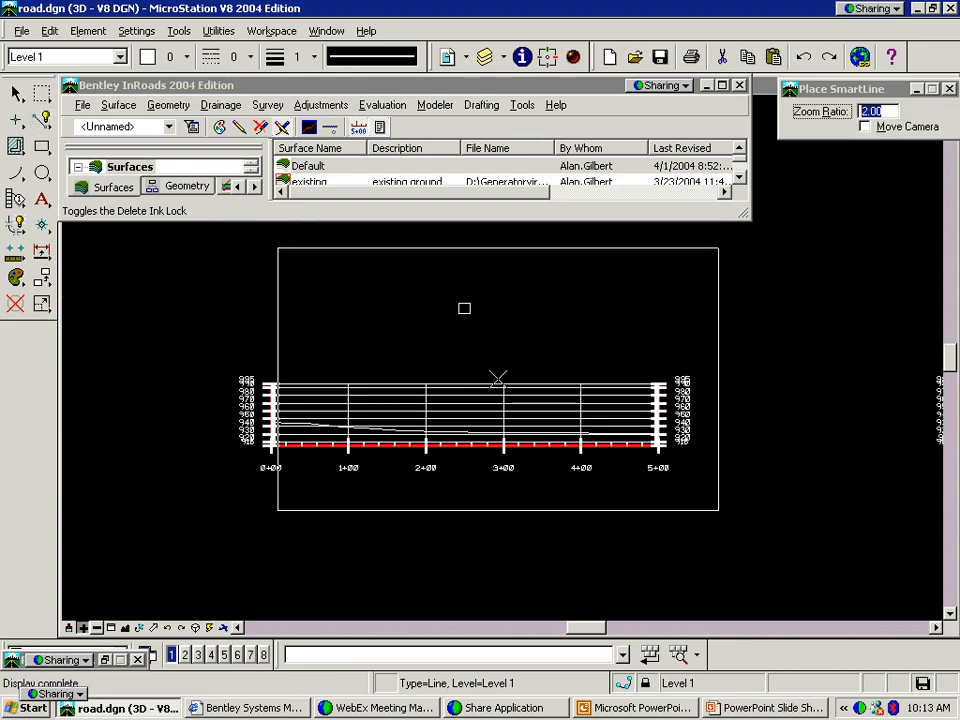
right_click(498, 380)
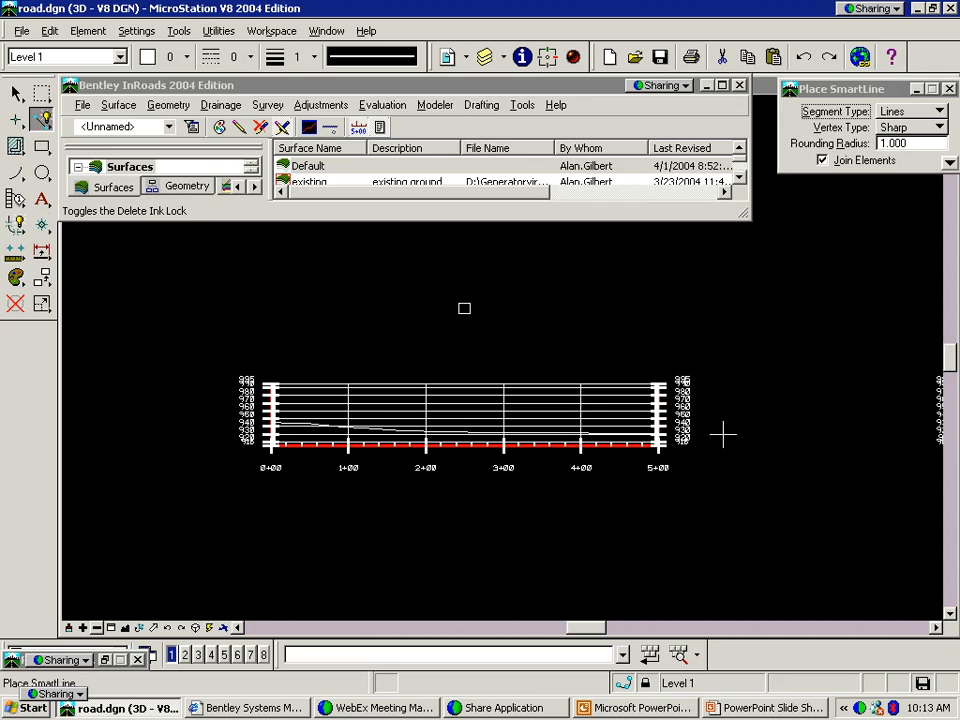
click(96, 628)
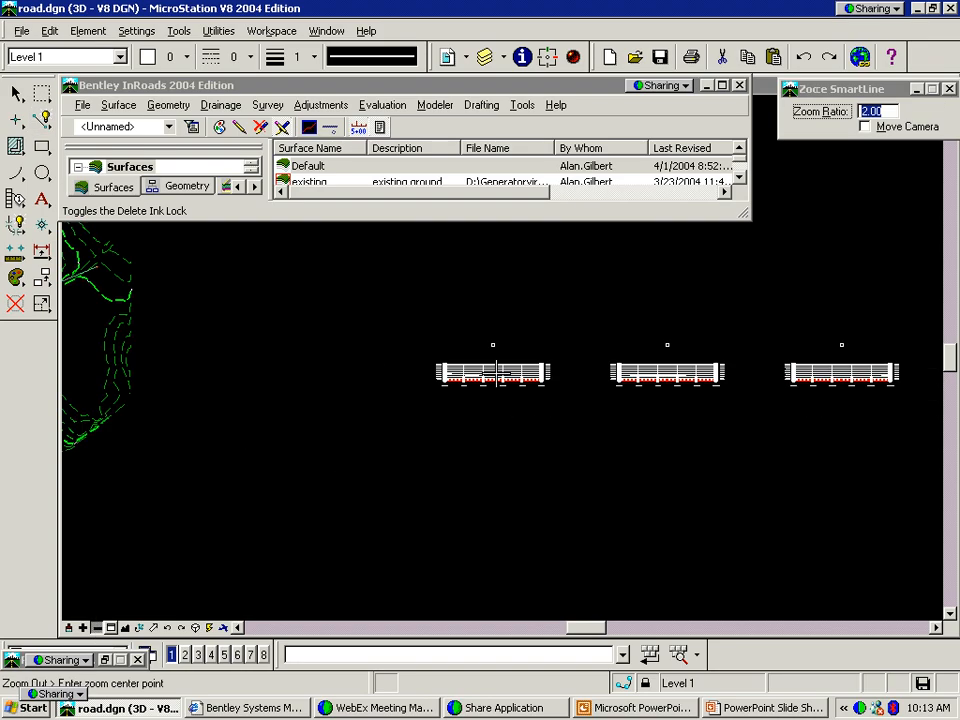
click(97, 628)
click(110, 628)
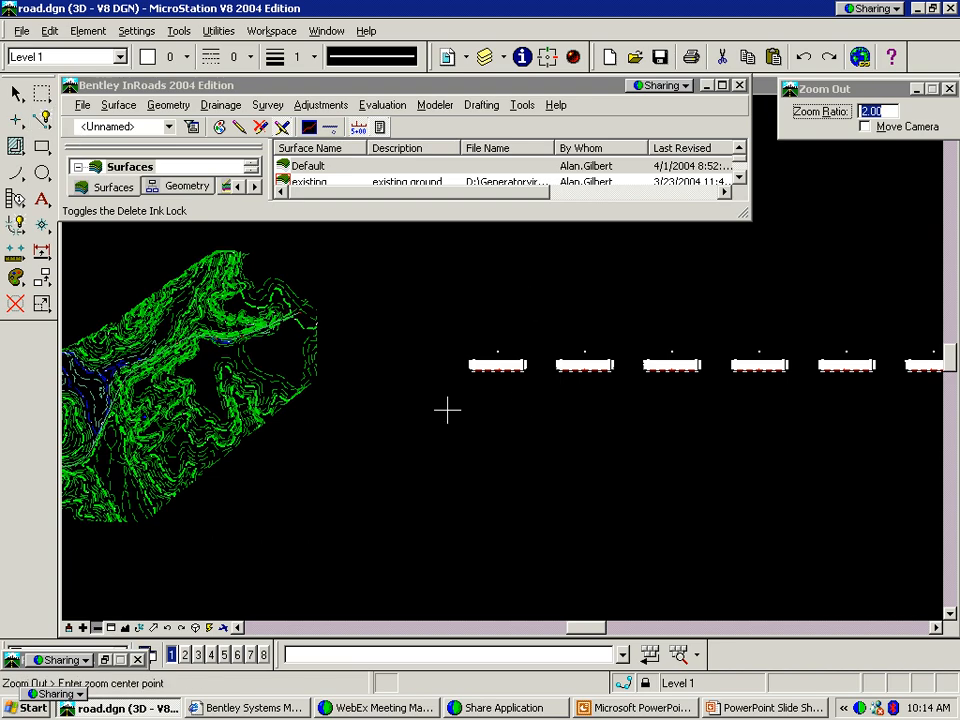
click(67, 628)
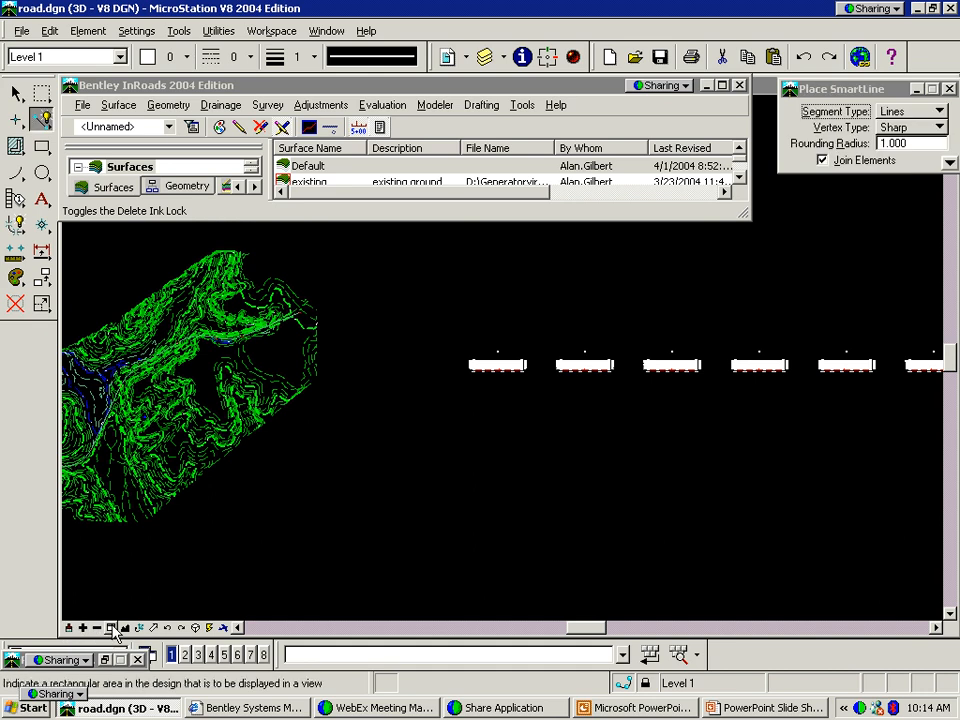
click(122, 628)
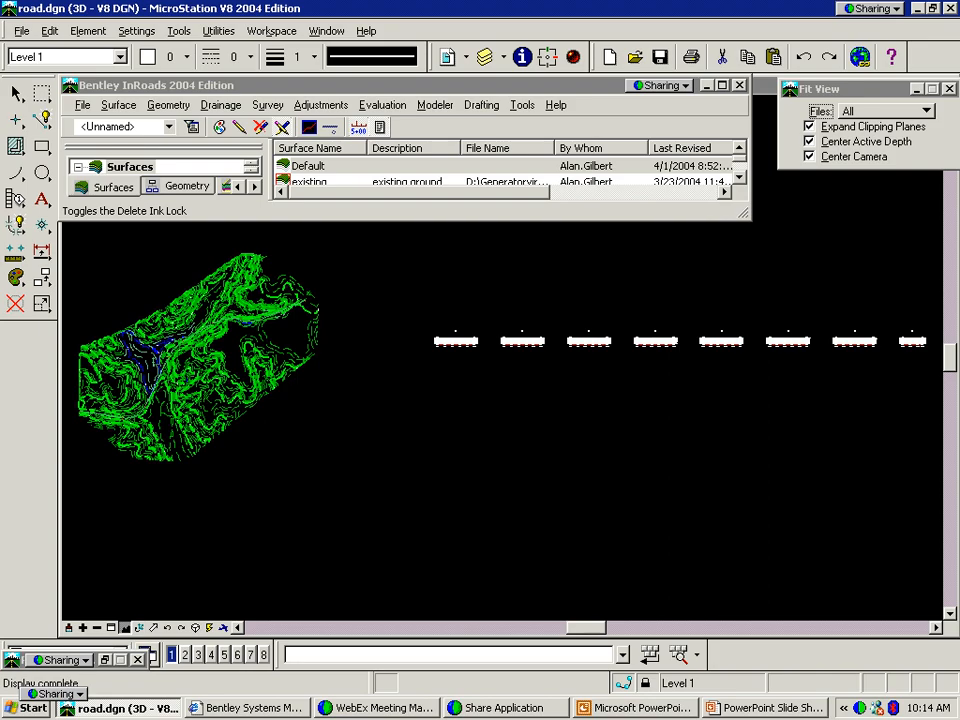
Restore the generator on its main settings, move it clear of the contour map, and check the loaded geometry and surfaces
click(104, 660)
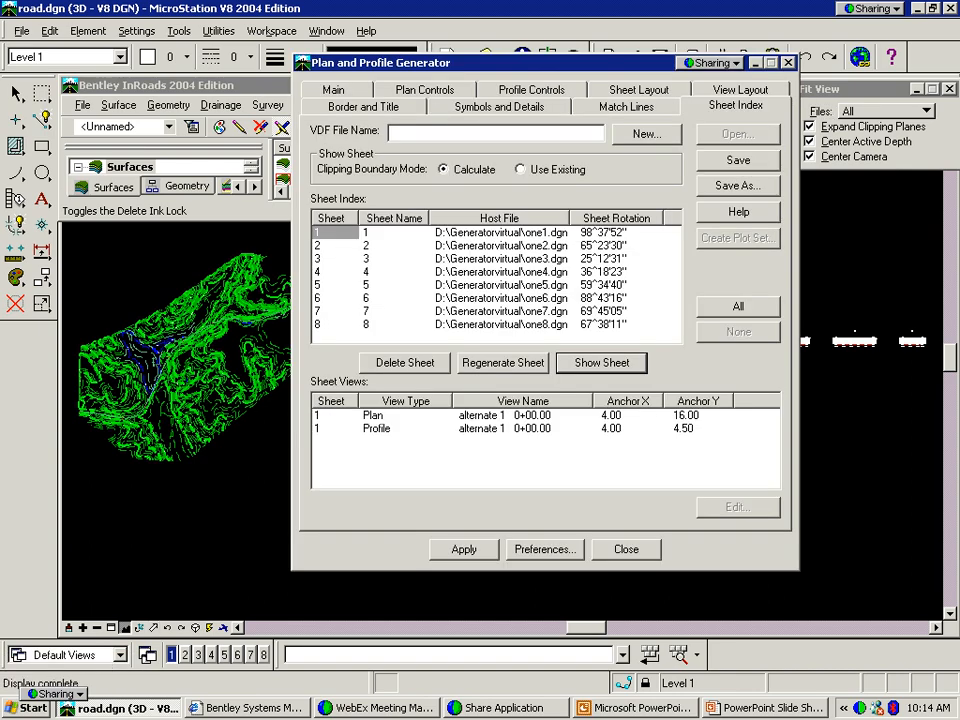
click(335, 92)
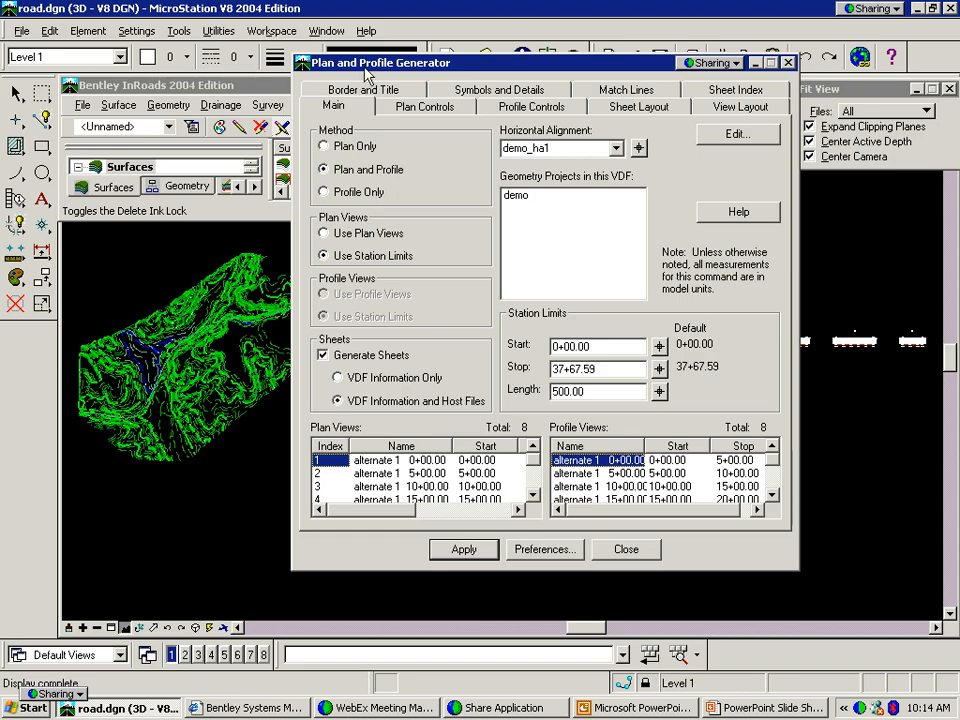
drag(366, 70, 333, 64)
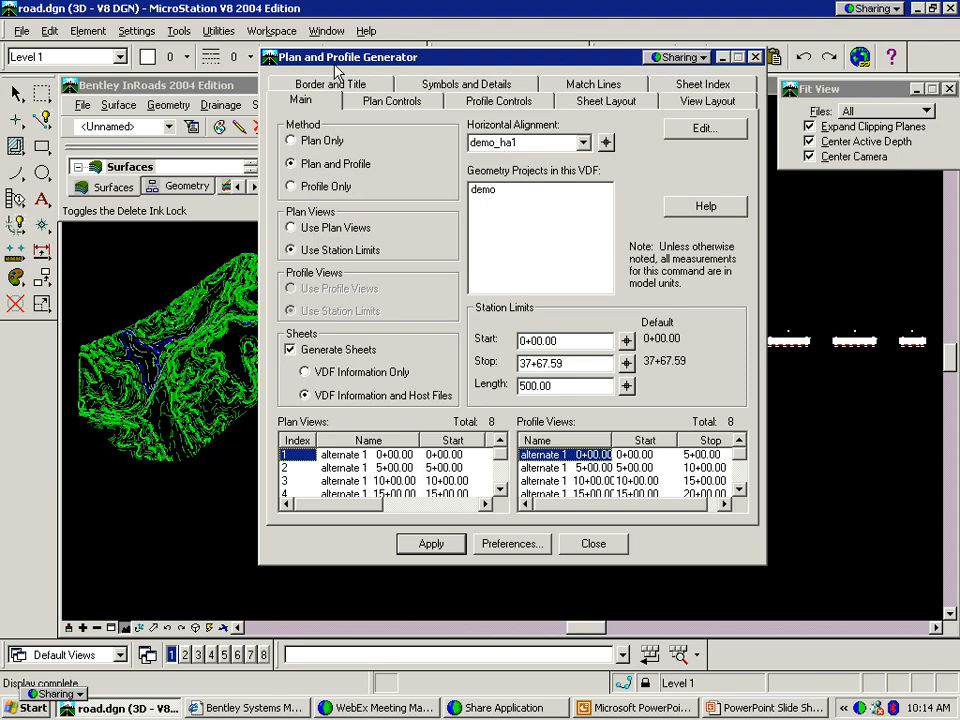
mouse_move(424, 59)
mouse_down()
mouse_move(548, 152)
mouse_move(526, 113)
mouse_up()
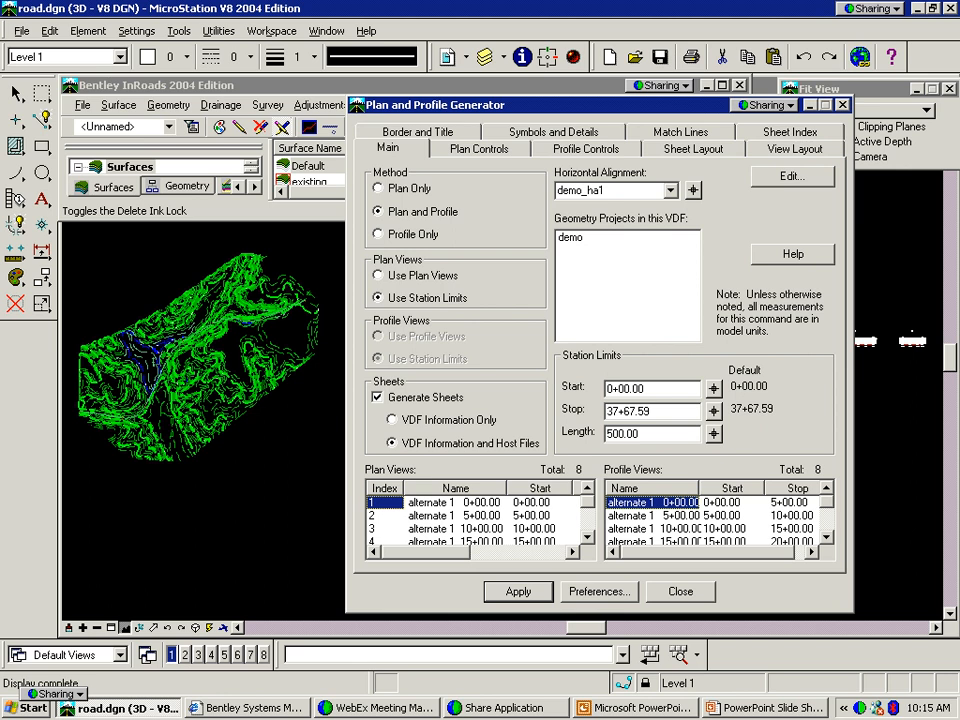
click(190, 187)
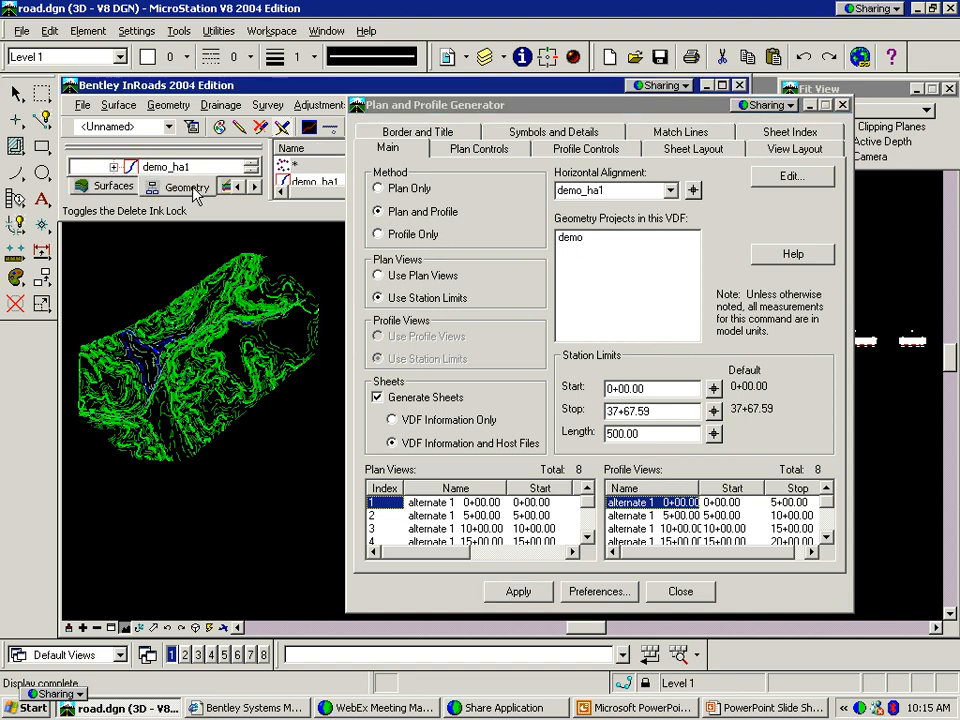
click(115, 188)
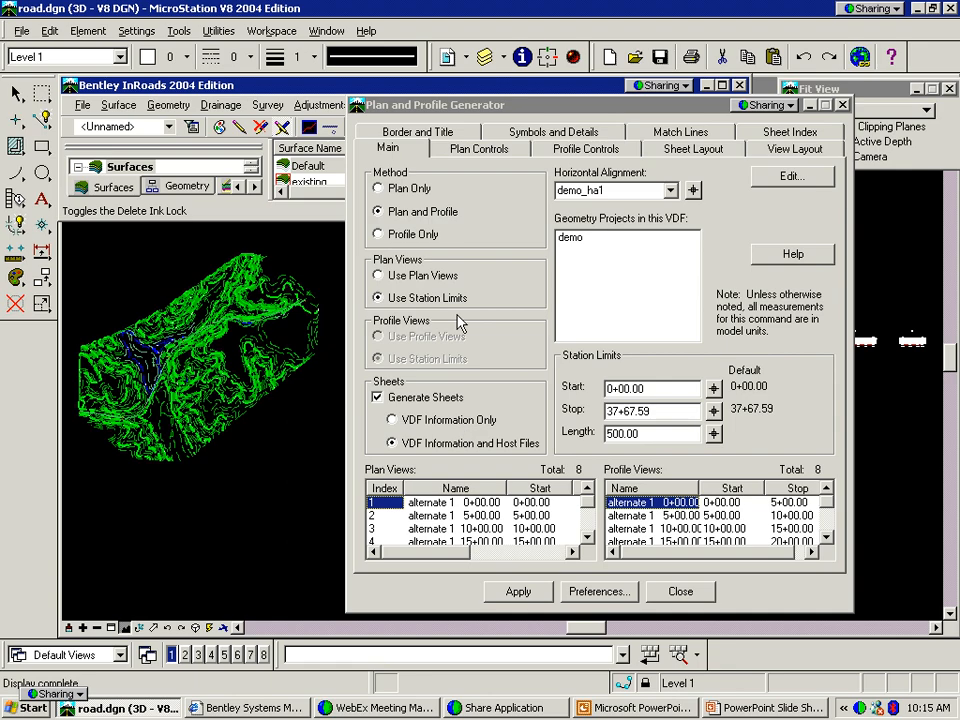
Try the Profile Only method and return to Plan and Profile
click(407, 237)
click(407, 243)
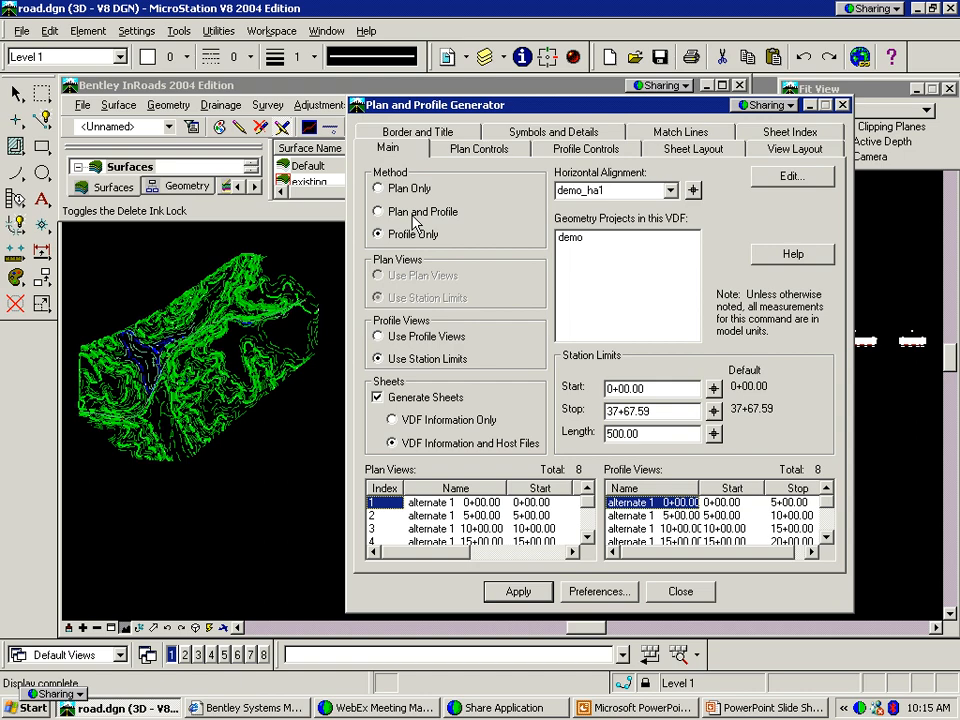
click(414, 214)
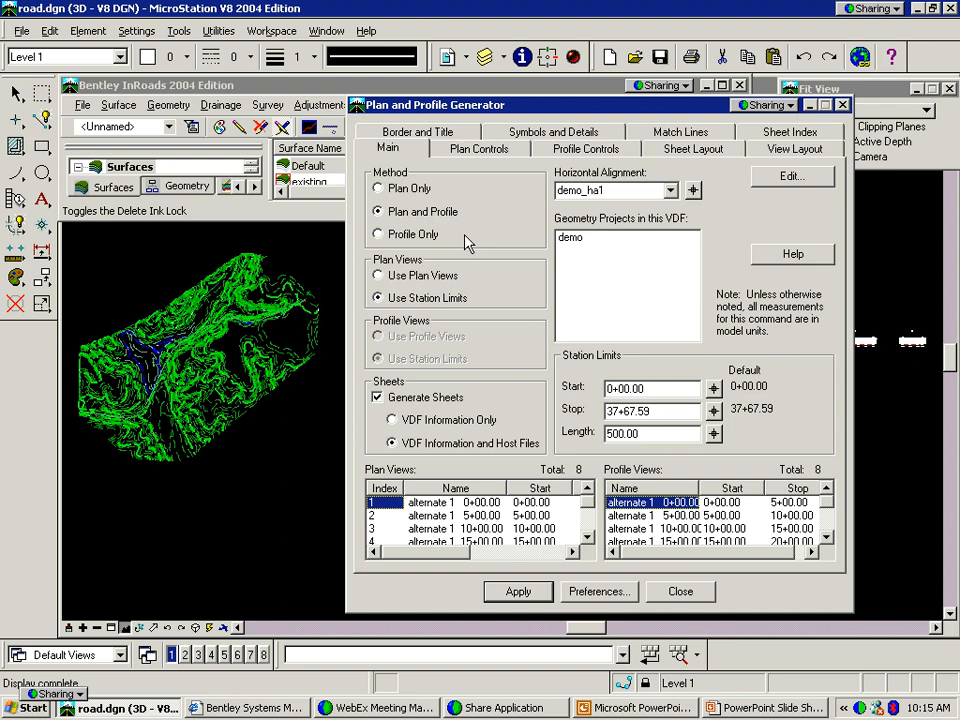
Check the available horizontal alignments in the generator, keeping demo_ha1 selected
click(672, 191)
click(673, 192)
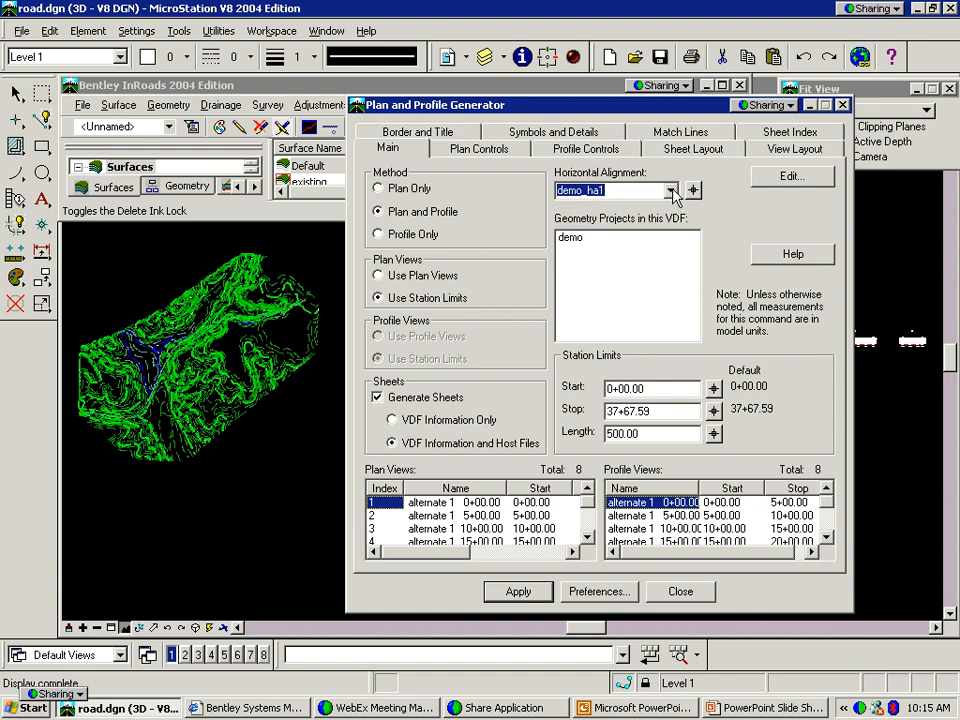
click(673, 191)
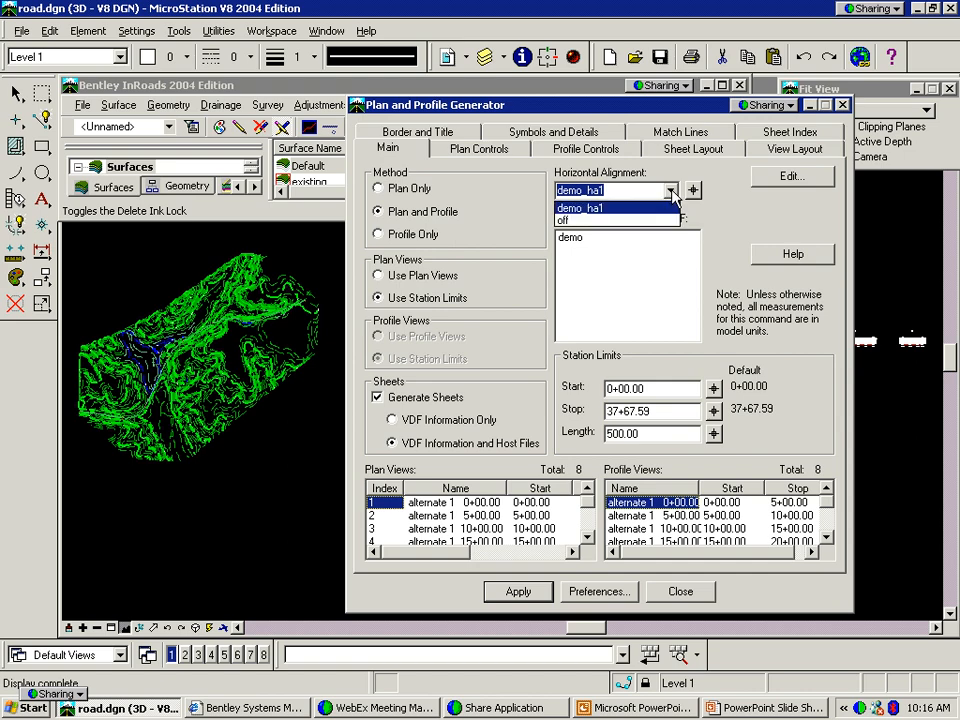
click(673, 193)
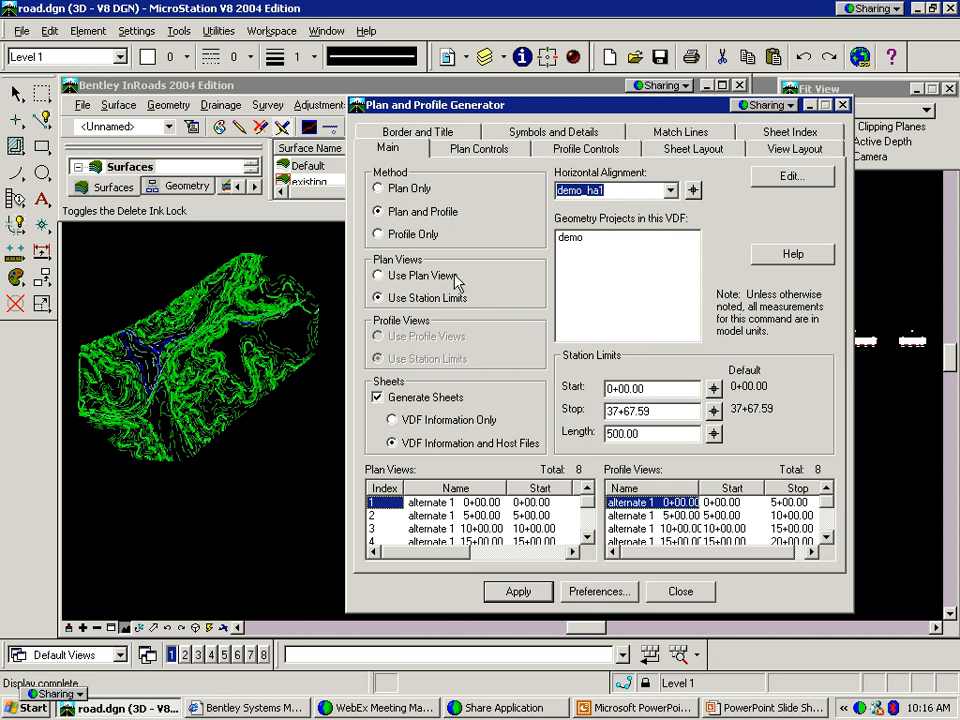
Try Use Plan Views as the plan view source and return to Use Station Limits
click(449, 305)
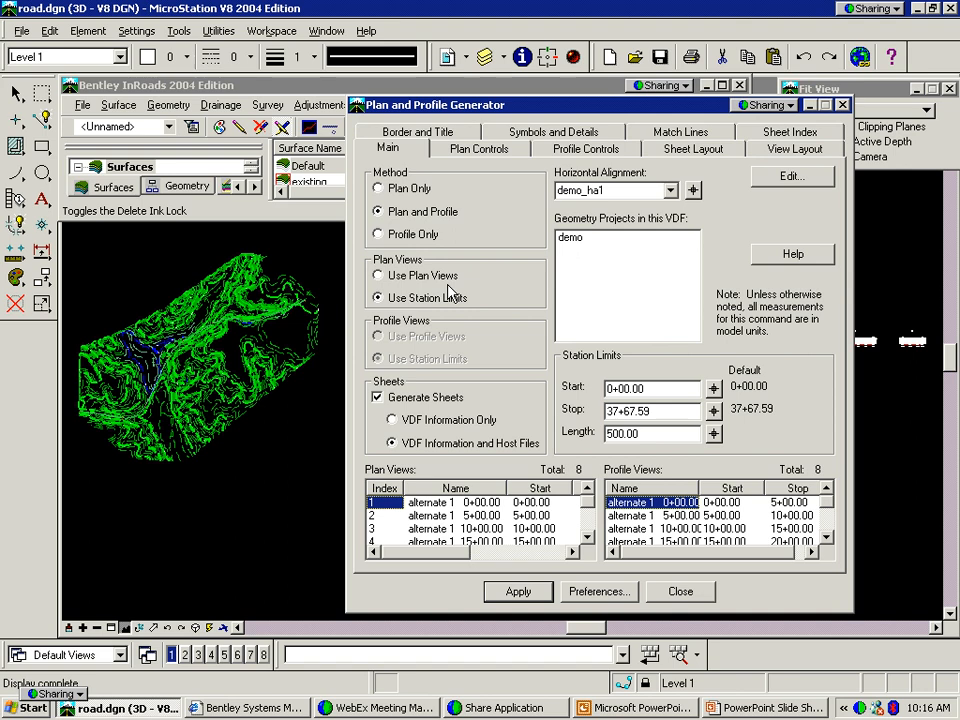
click(436, 277)
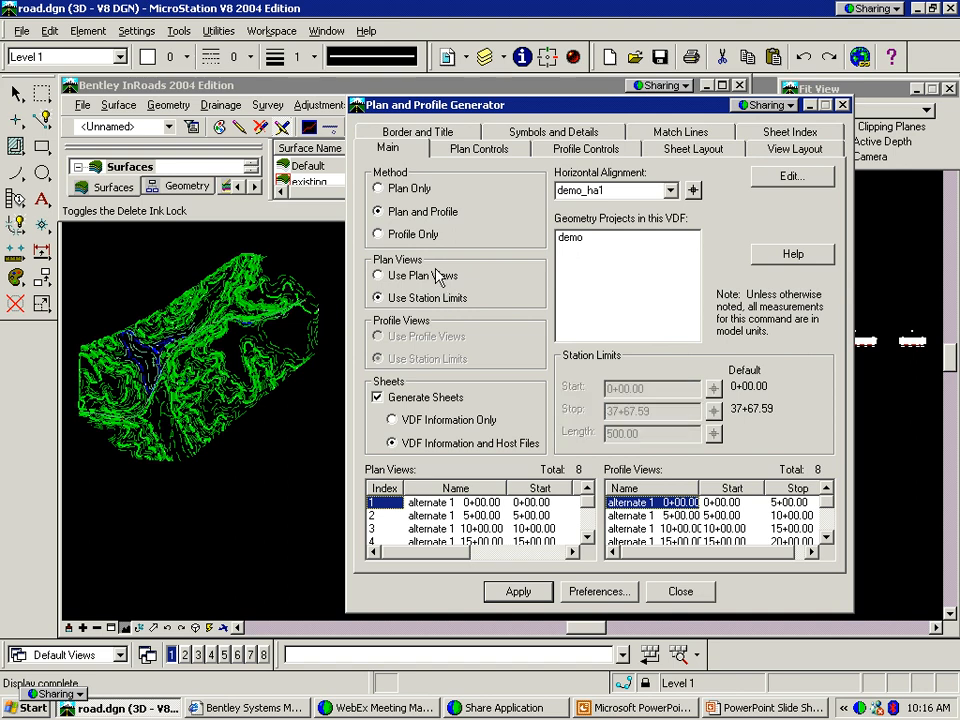
click(439, 297)
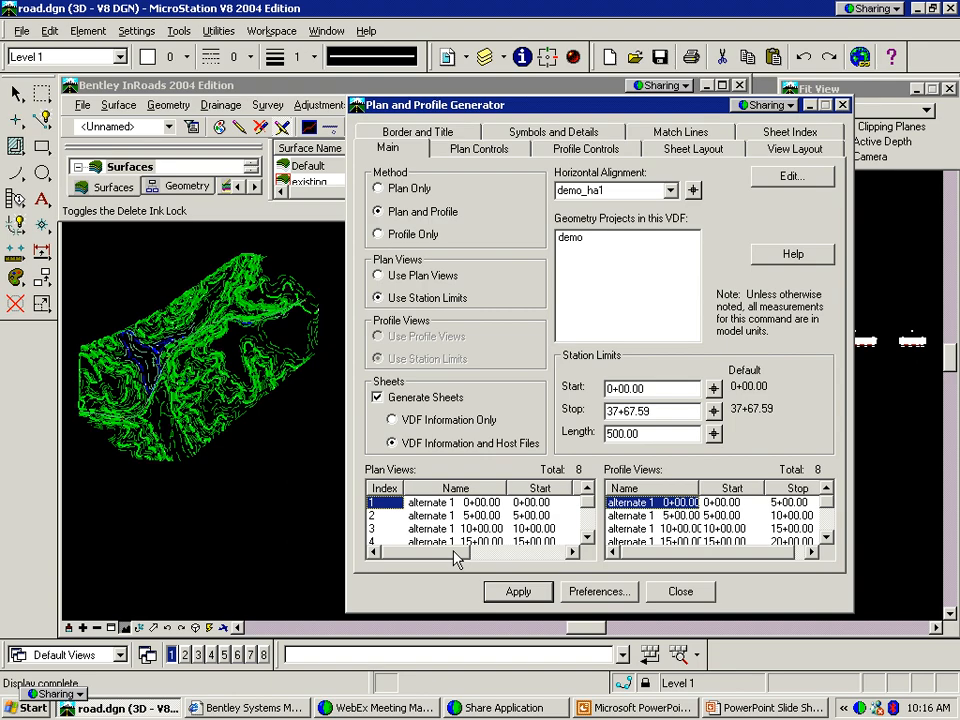
Examine the generator's plan views list across its index, name, station, width and overlap columns
mouse_move(454, 553)
mouse_down()
mouse_move(510, 557)
mouse_move(430, 555)
mouse_move(497, 550)
mouse_move(436, 550)
mouse_up()
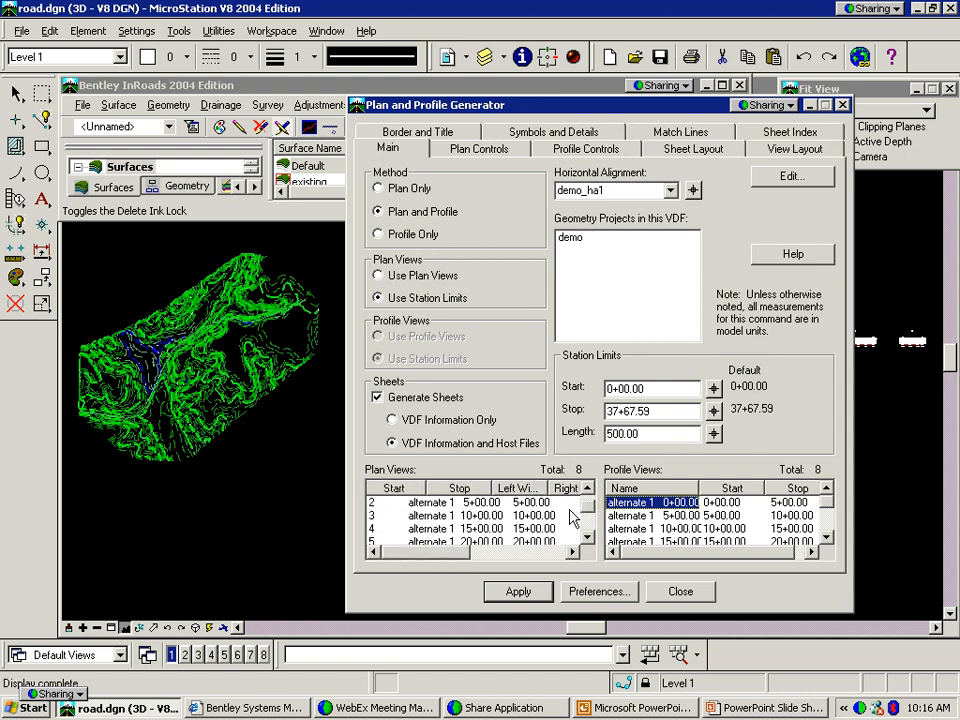
drag(587, 508, 587, 514)
mouse_move(458, 557)
mouse_down()
mouse_move(557, 558)
mouse_move(452, 562)
mouse_up()
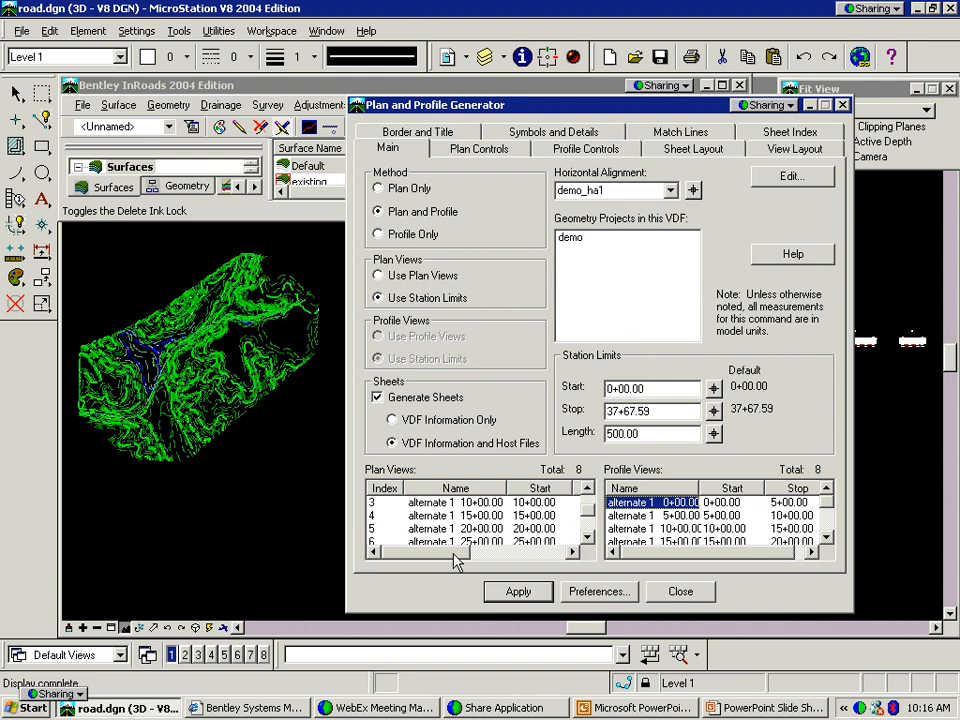
drag(455, 562, 558, 555)
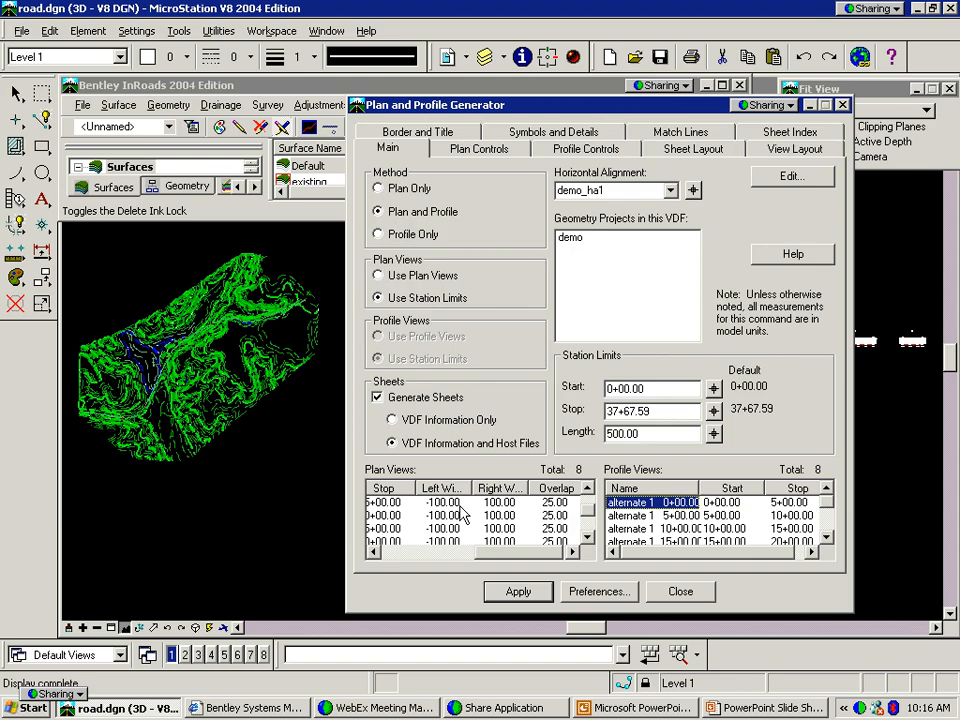
scroll(479, 553, down, 1)
click(479, 553)
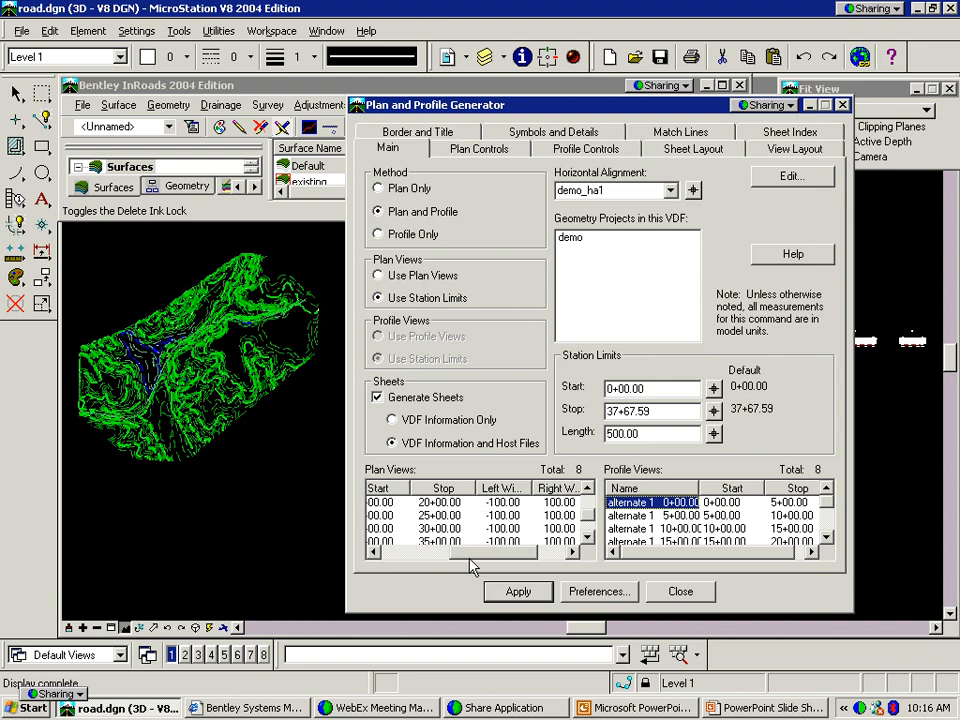
drag(476, 555, 401, 559)
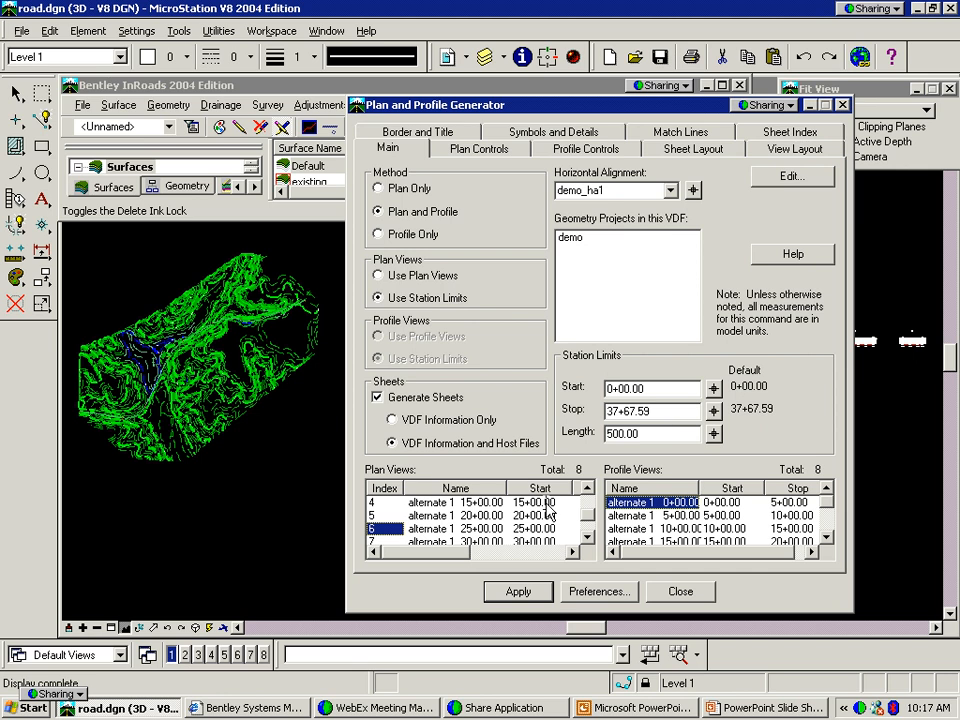
click(444, 552)
click(549, 556)
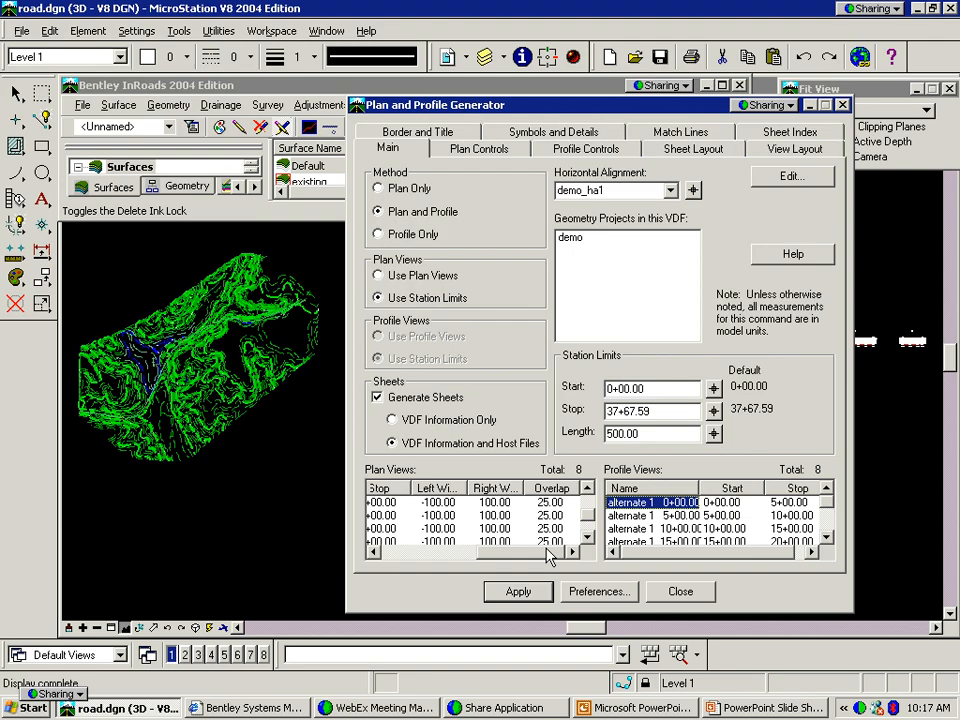
drag(549, 556, 444, 566)
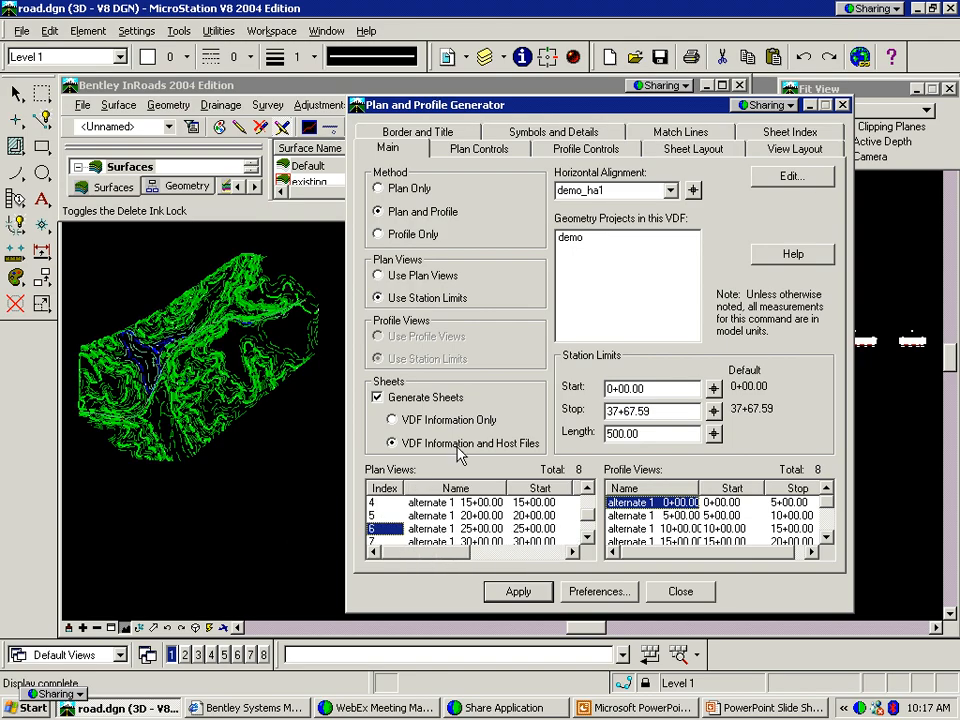
Switch the plan view source to Use Plan Views and back to Use Station Limits
click(406, 283)
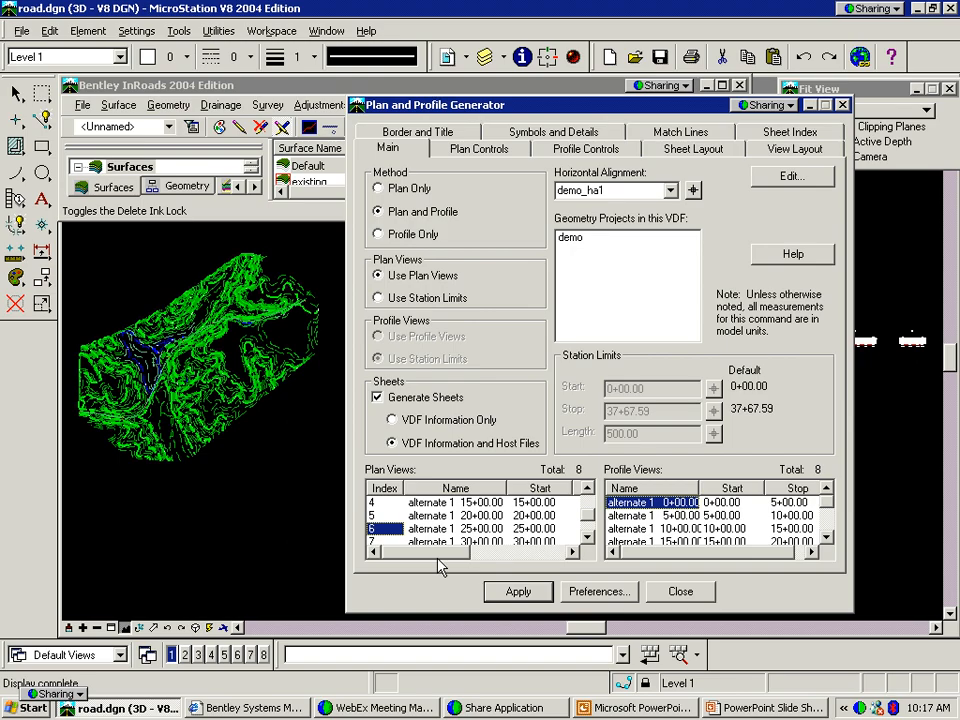
click(435, 299)
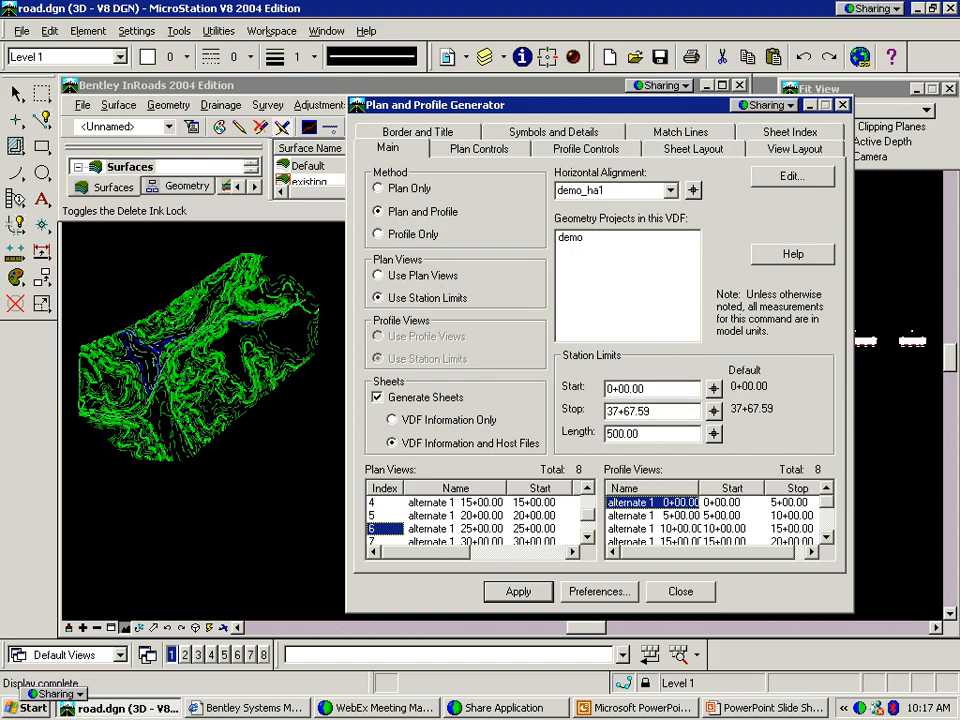
Move the generator aside, try VDF Information Only for the sheets, and return to VDF Information and Host Files
drag(549, 109, 502, 88)
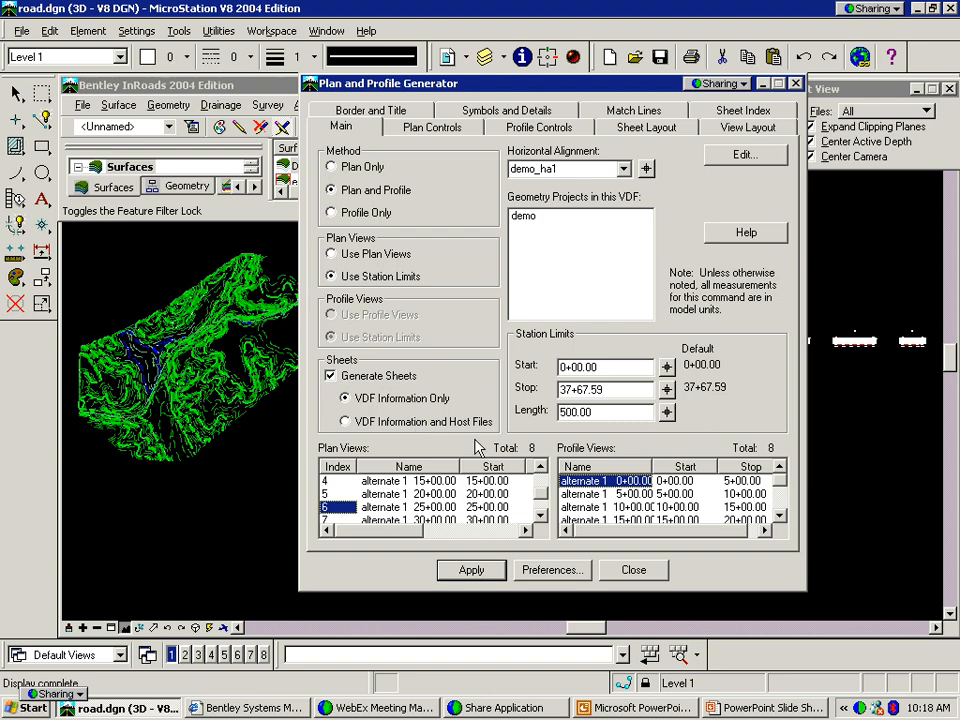
click(405, 421)
mouse_move(390, 530)
mouse_down()
mouse_move(489, 540)
mouse_move(375, 537)
mouse_up()
click(437, 424)
Check the seed view name and the left and right widths in the plan controls against the plan views list
click(456, 123)
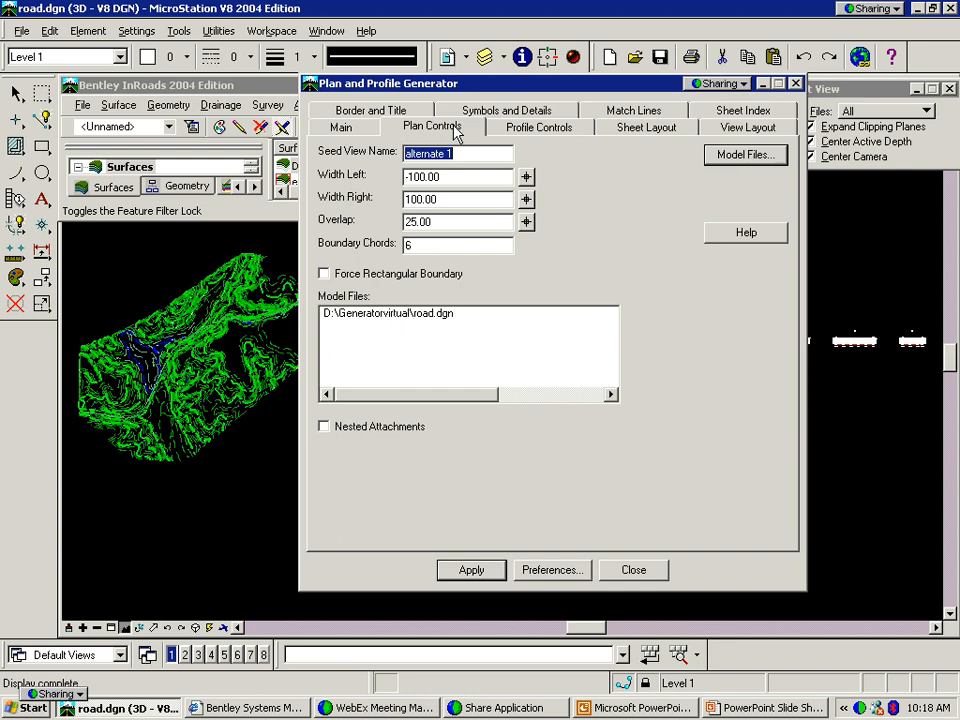
click(374, 129)
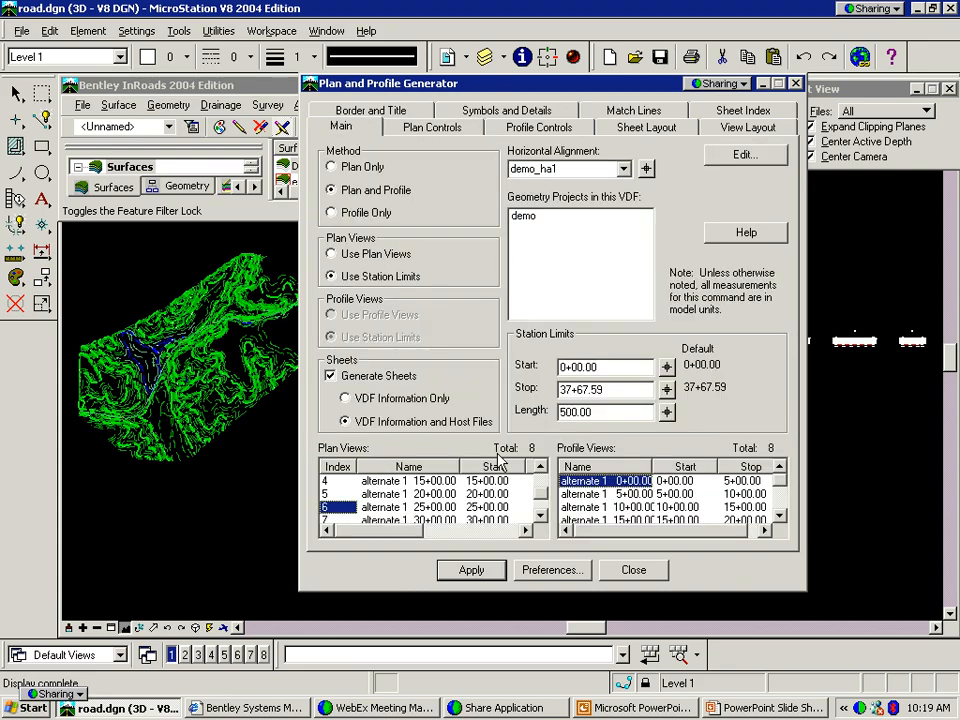
click(399, 483)
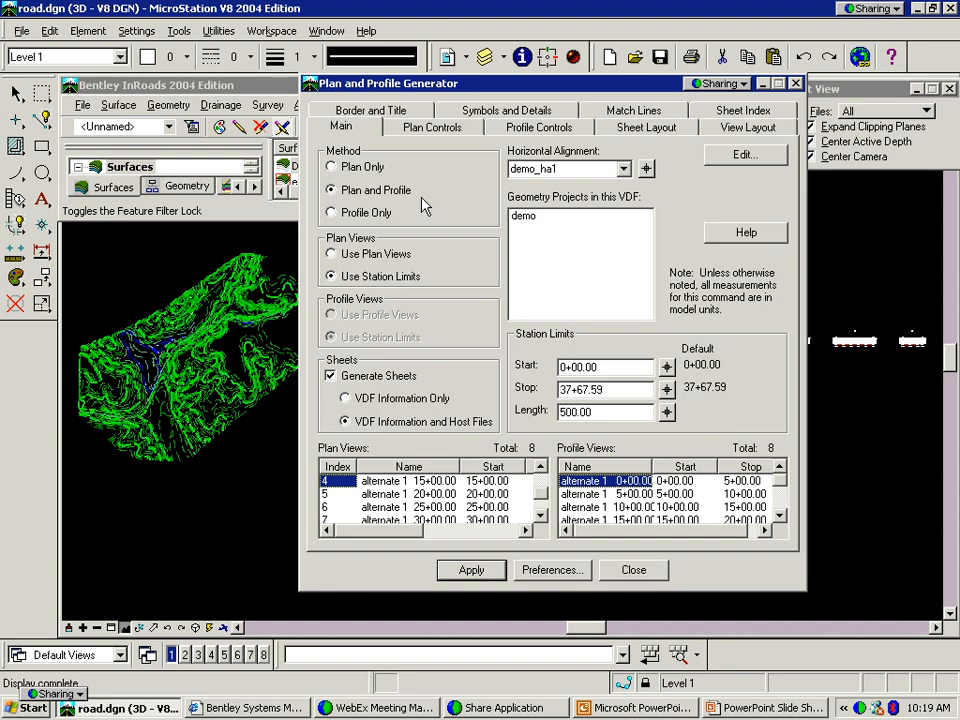
click(421, 128)
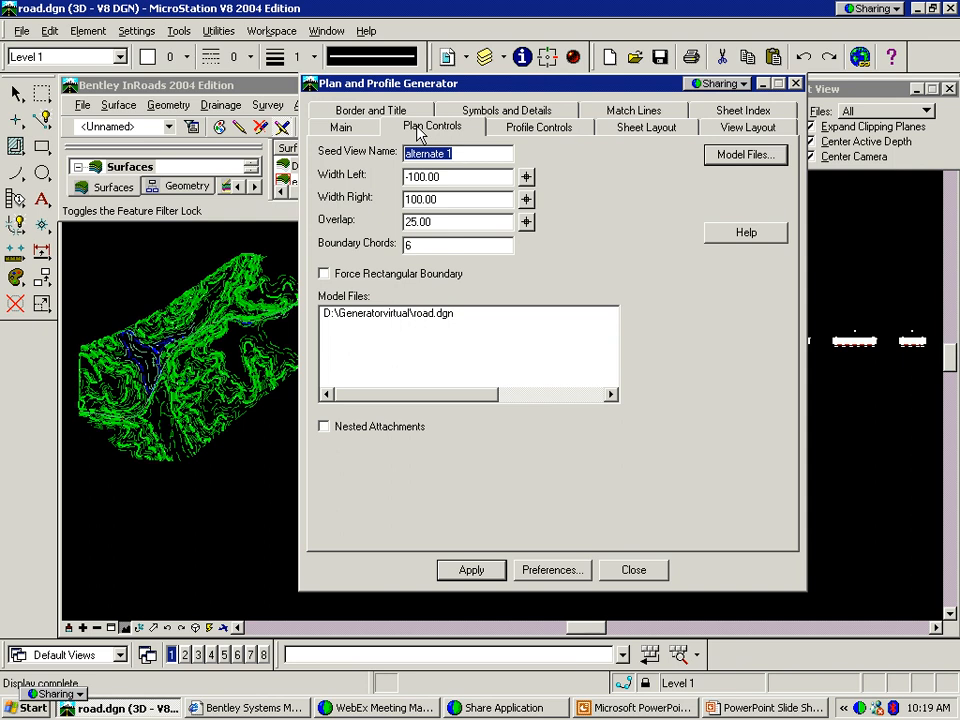
click(459, 177)
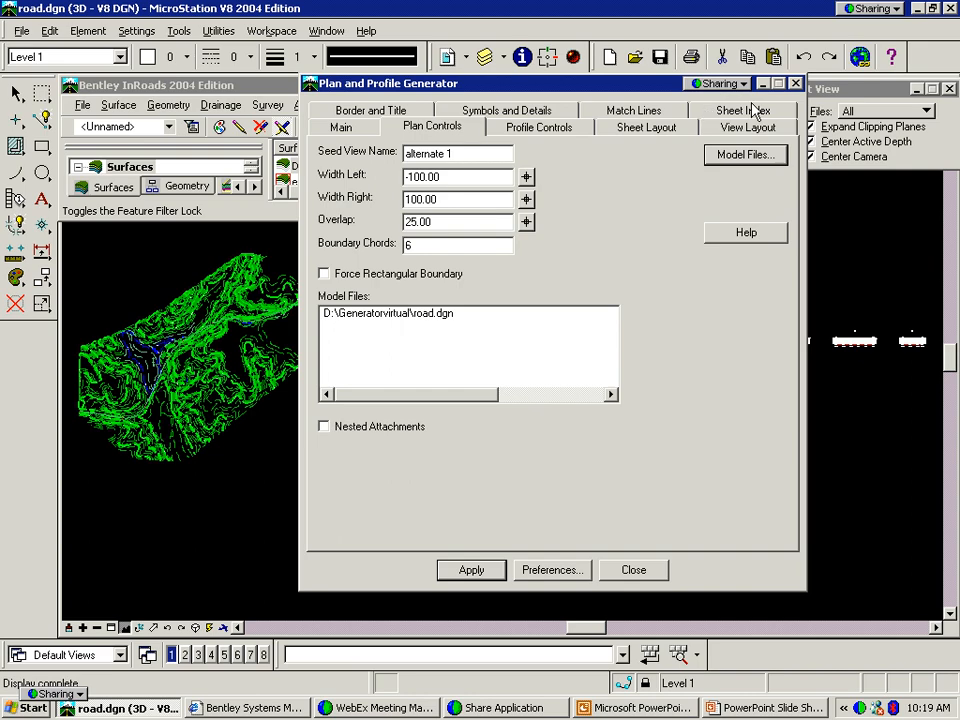
drag(536, 81, 512, 65)
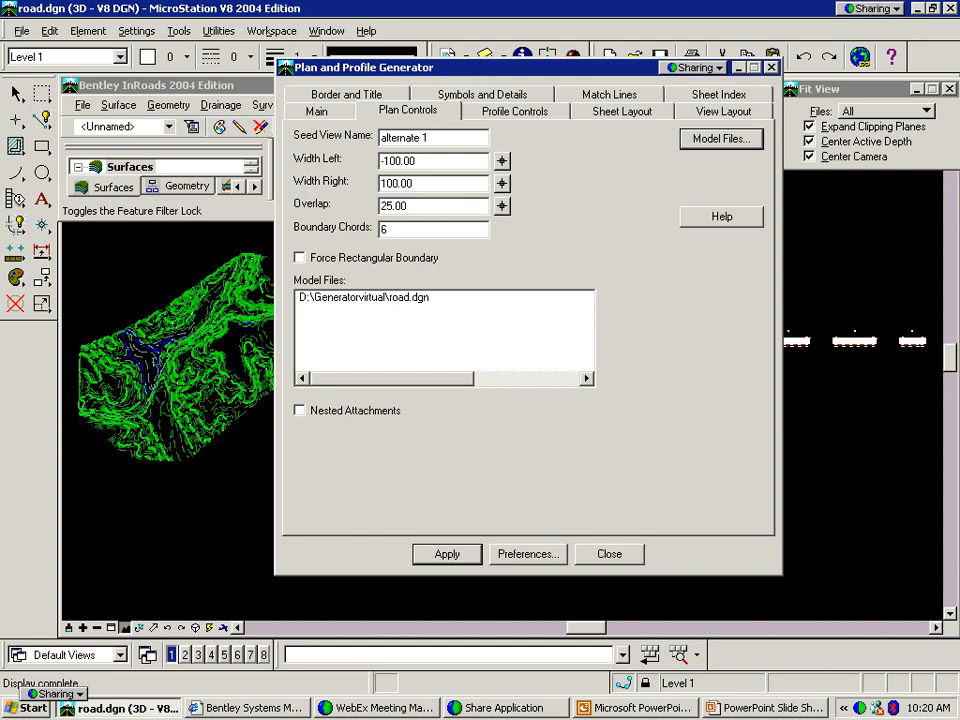
Compare the overlap of the listed plan views with the overlap and boundary chords in the plan controls
click(322, 111)
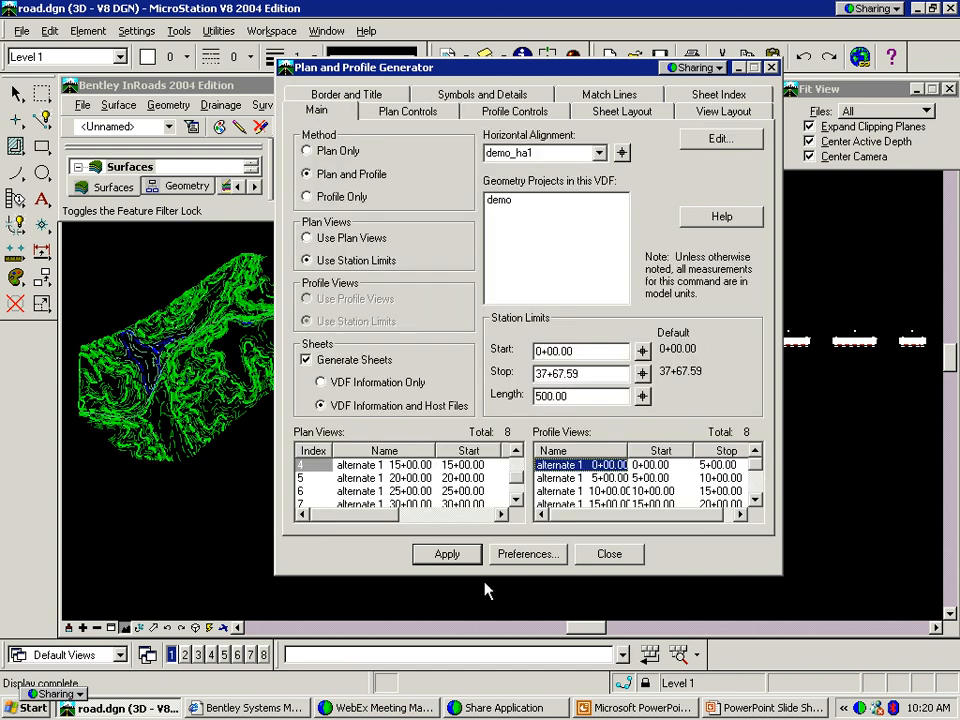
drag(416, 514, 462, 518)
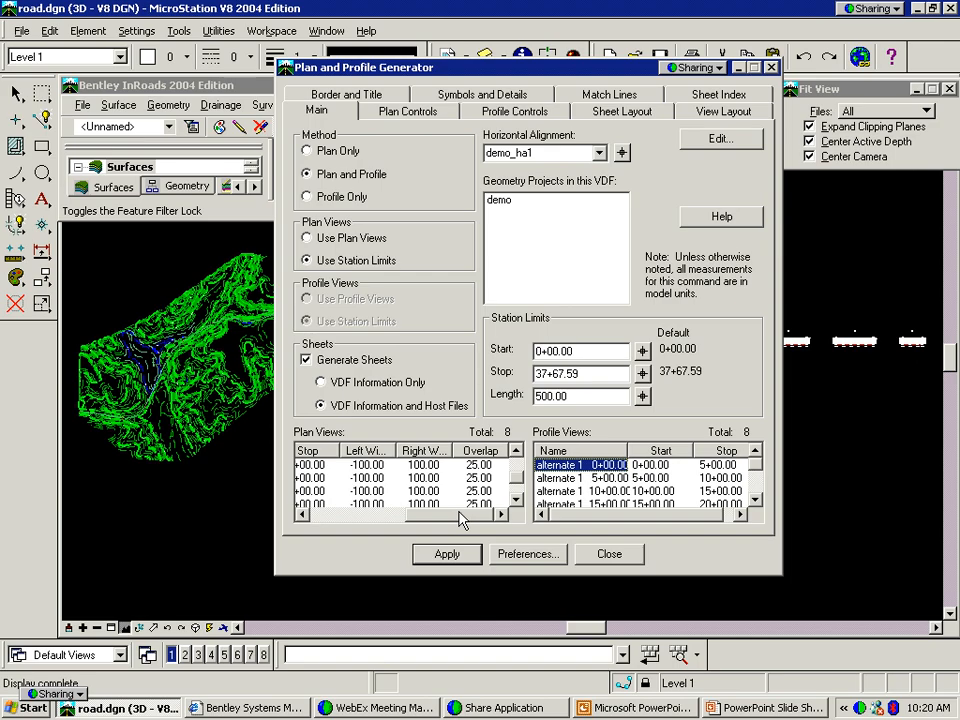
drag(482, 516, 384, 517)
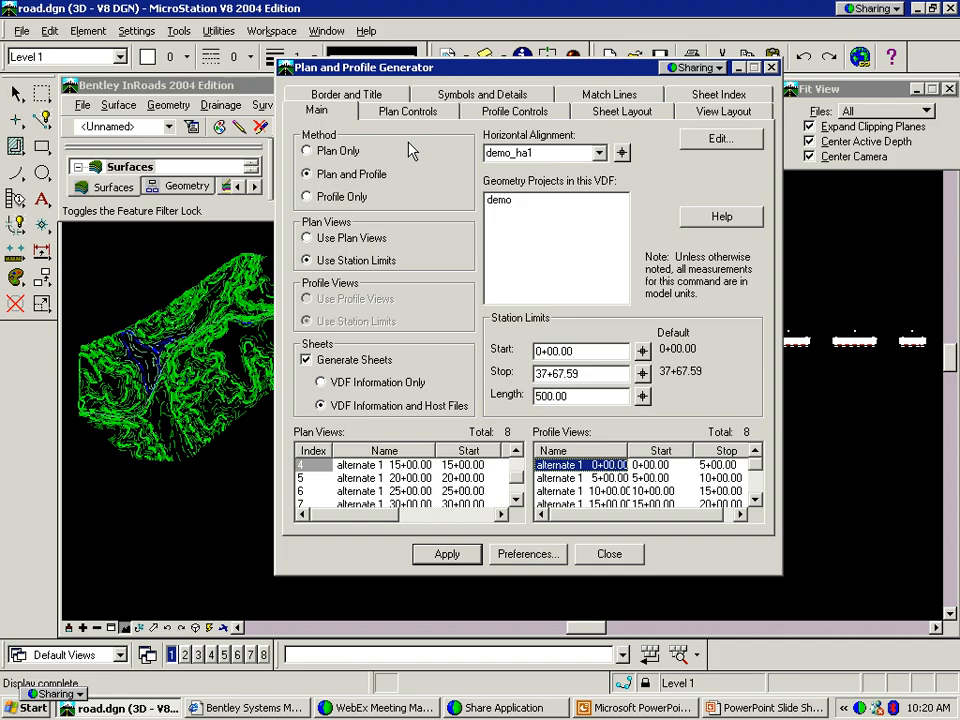
click(410, 112)
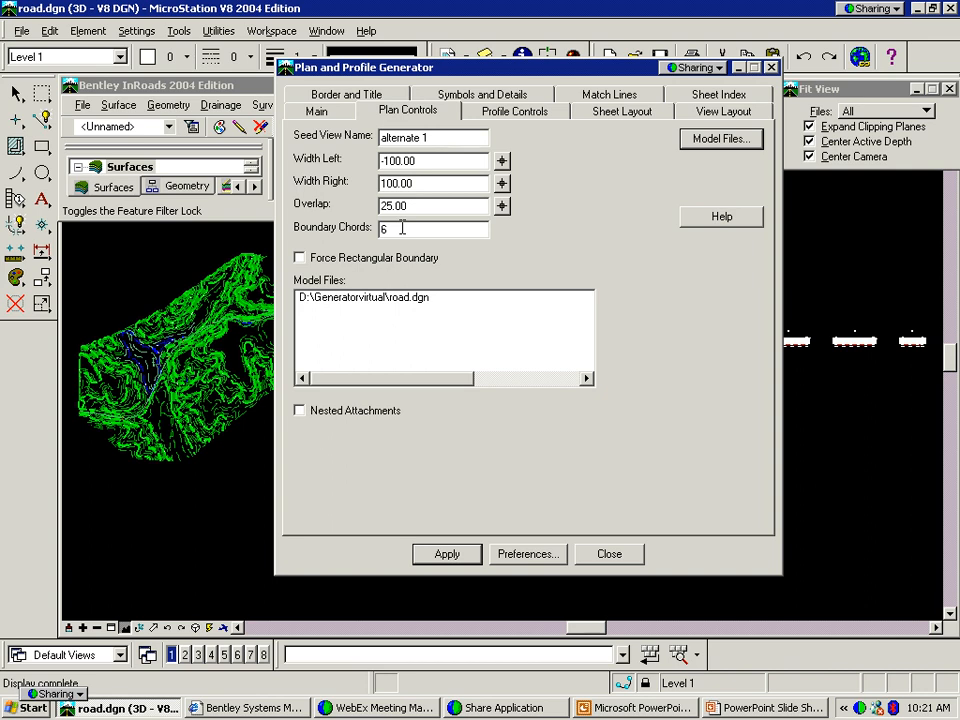
Show sheet 2 from the sheet index to inspect its plan view clipping boundary
click(726, 99)
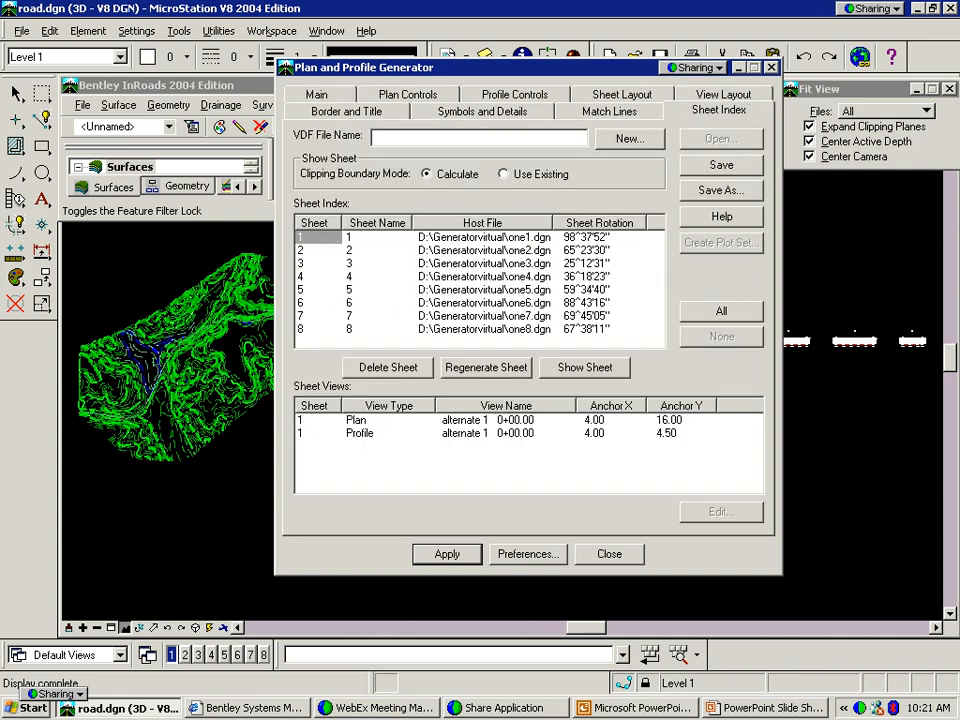
click(308, 240)
click(312, 250)
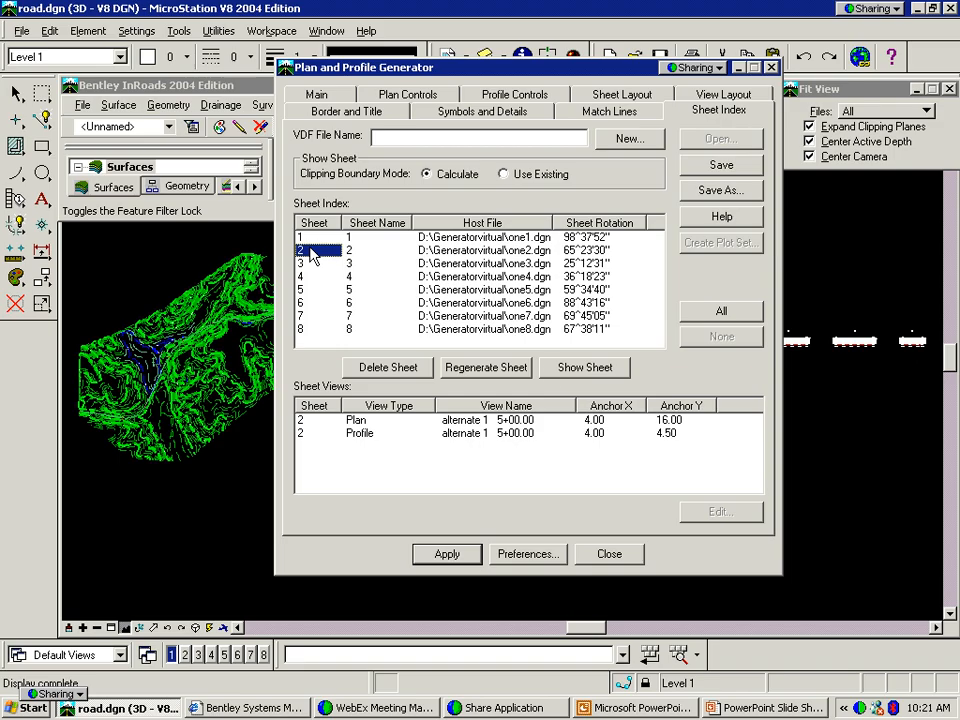
click(556, 369)
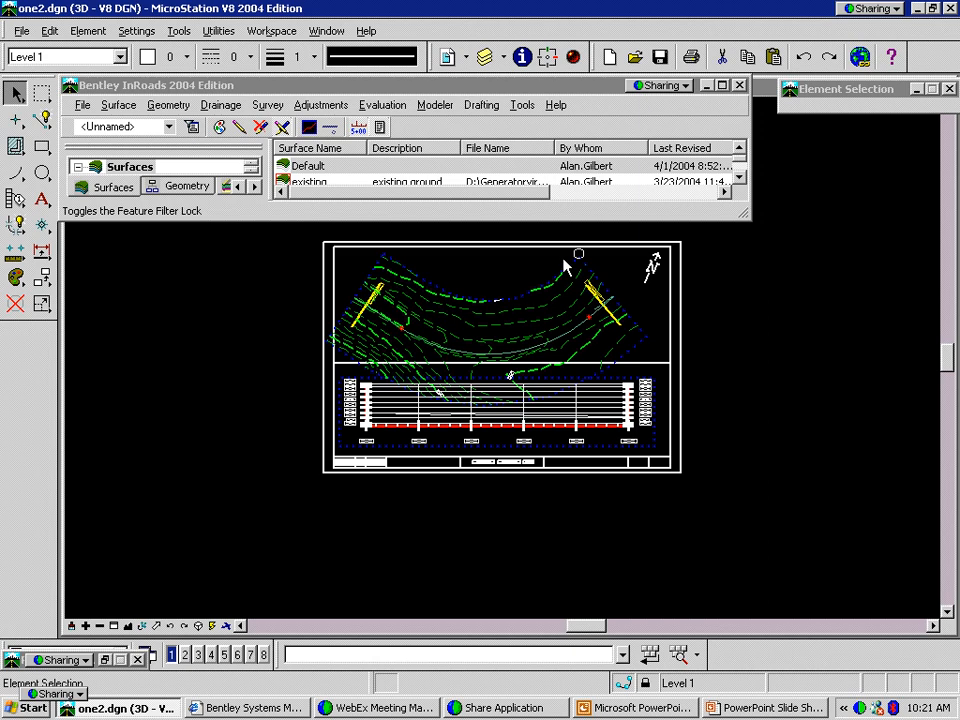
Restore the generator and reopen road.dgn
click(105, 665)
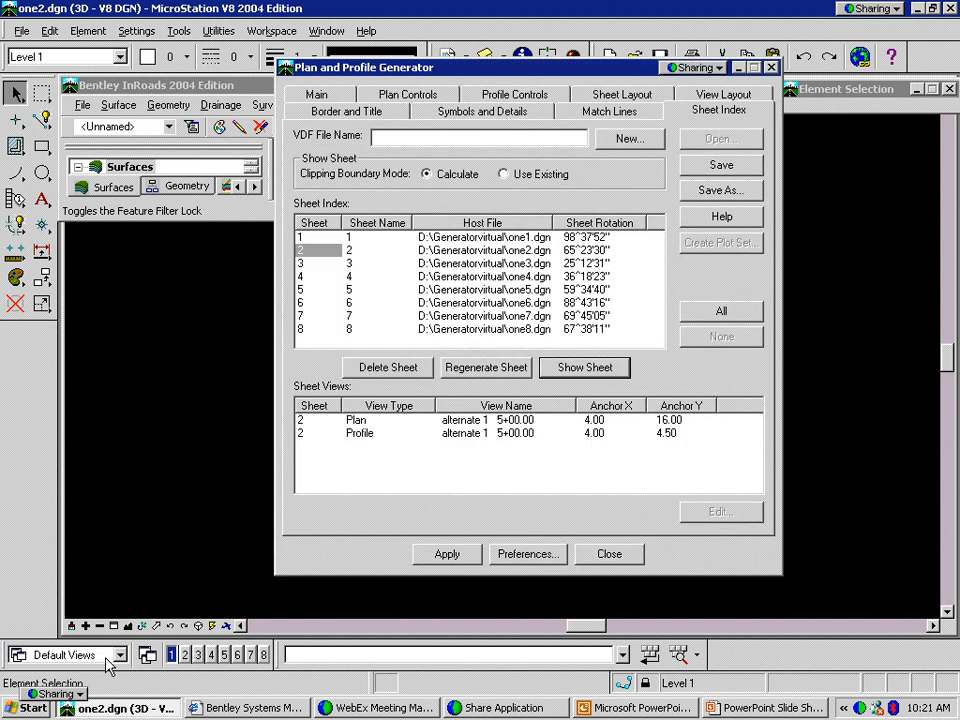
click(21, 31)
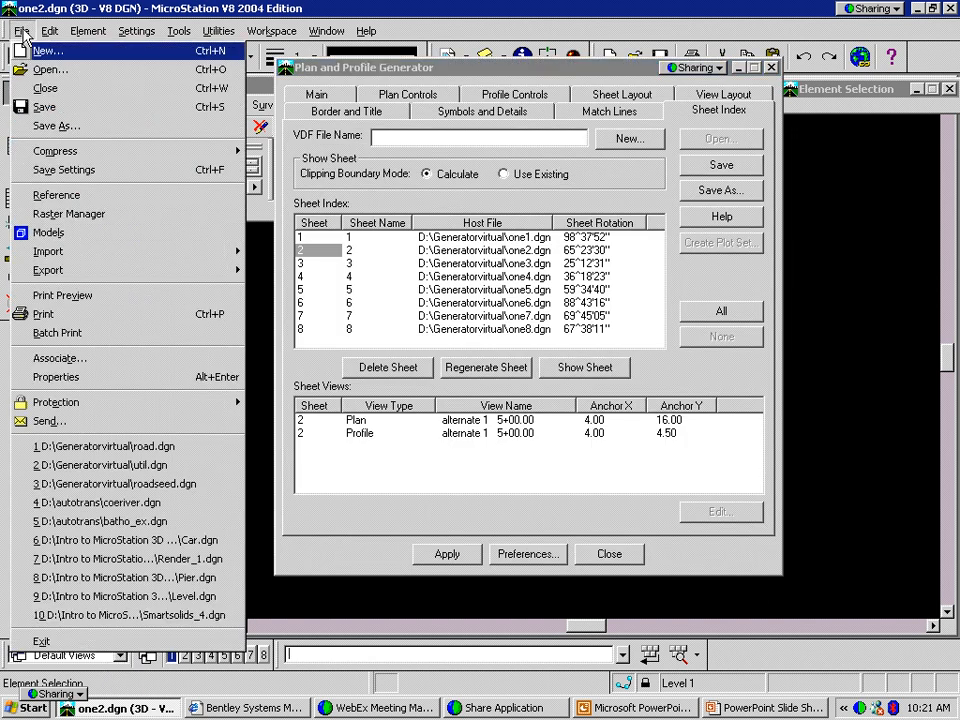
click(133, 446)
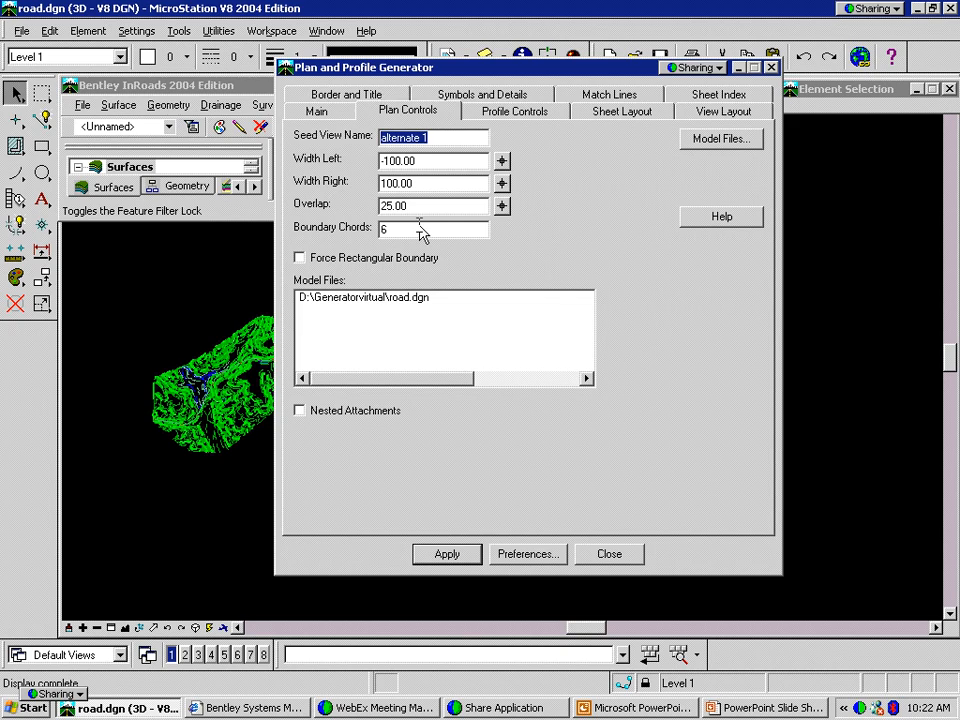
Set Boundary Chords to 2 and regenerate the plan and profile sheets, placing the new profiles below the existing profile row
text(2)
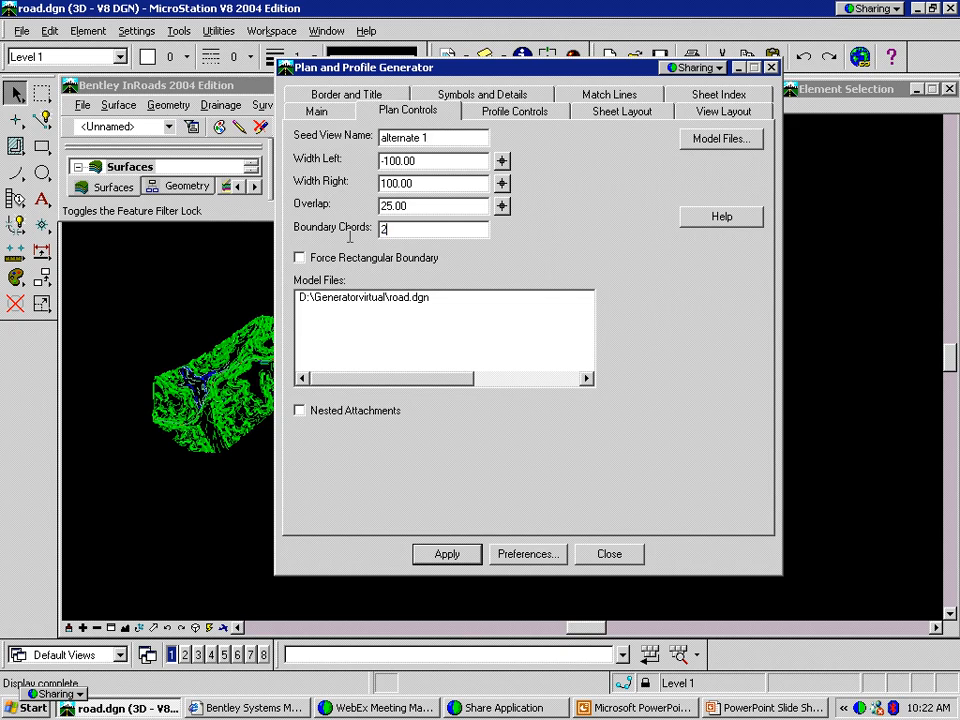
key(Tab)
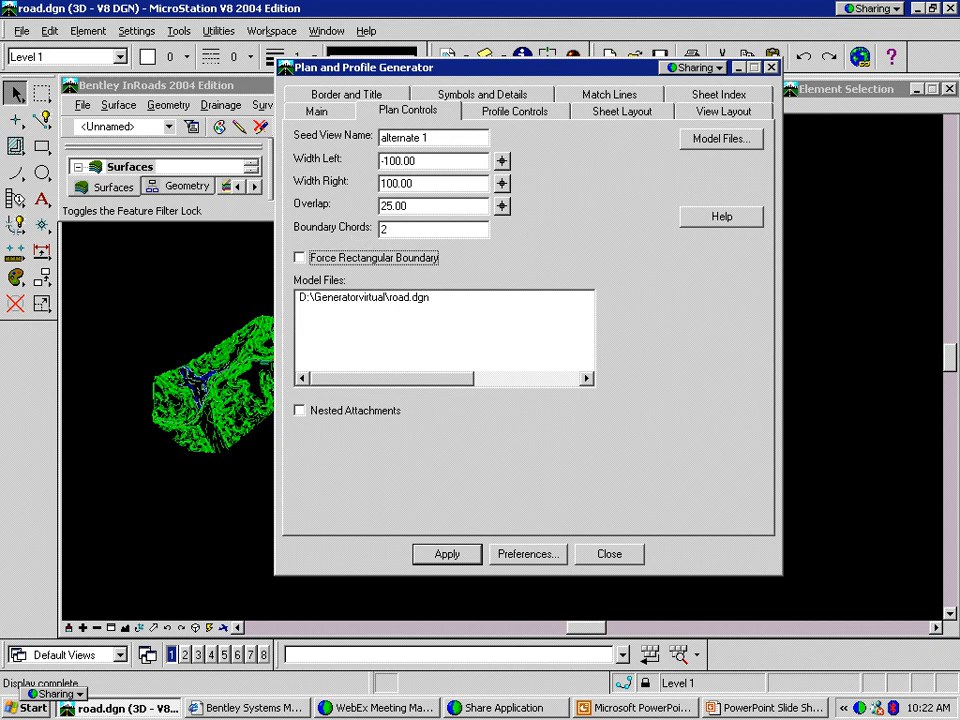
click(338, 115)
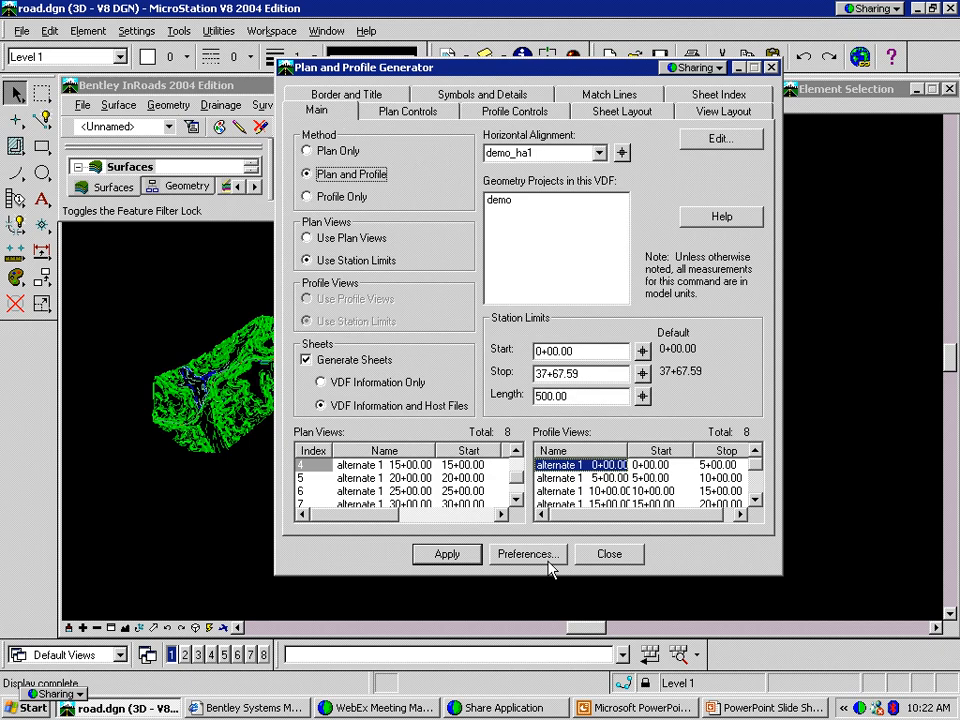
click(452, 557)
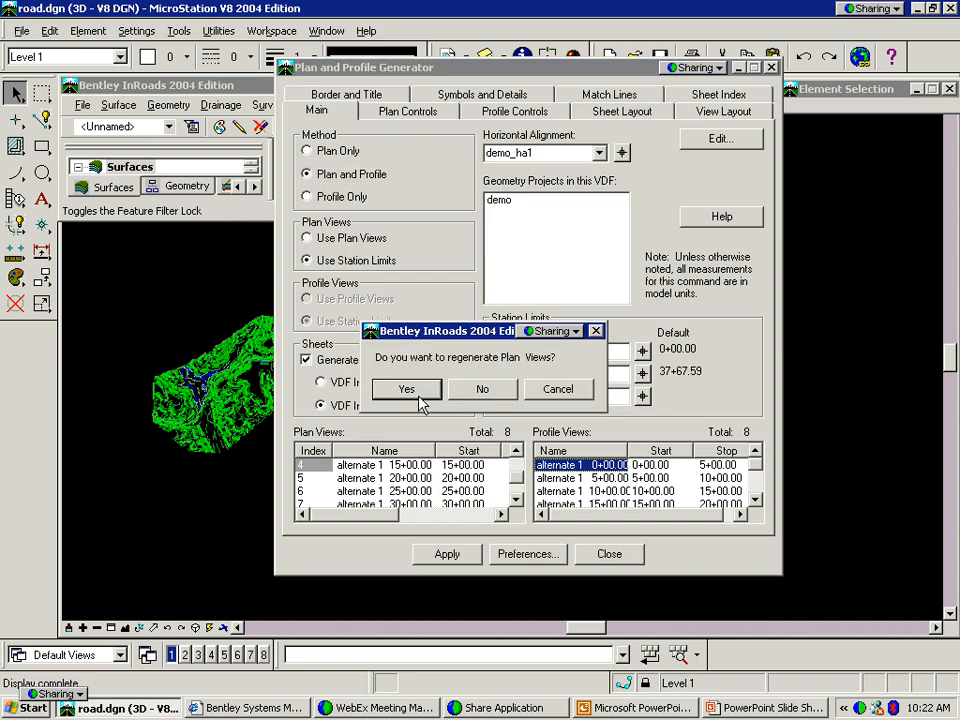
click(419, 398)
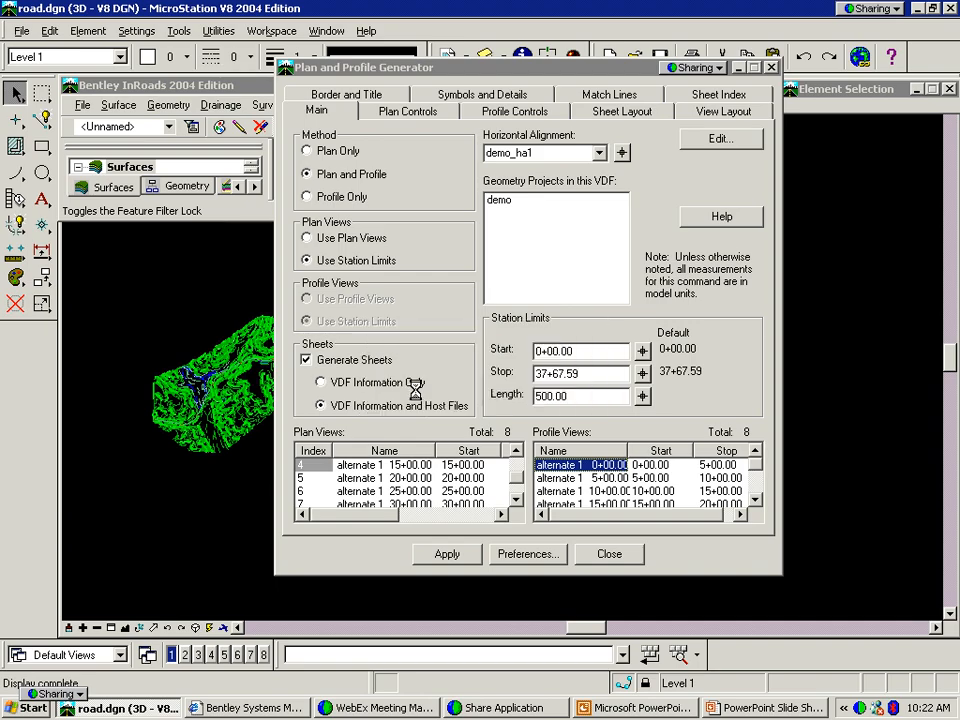
click(413, 389)
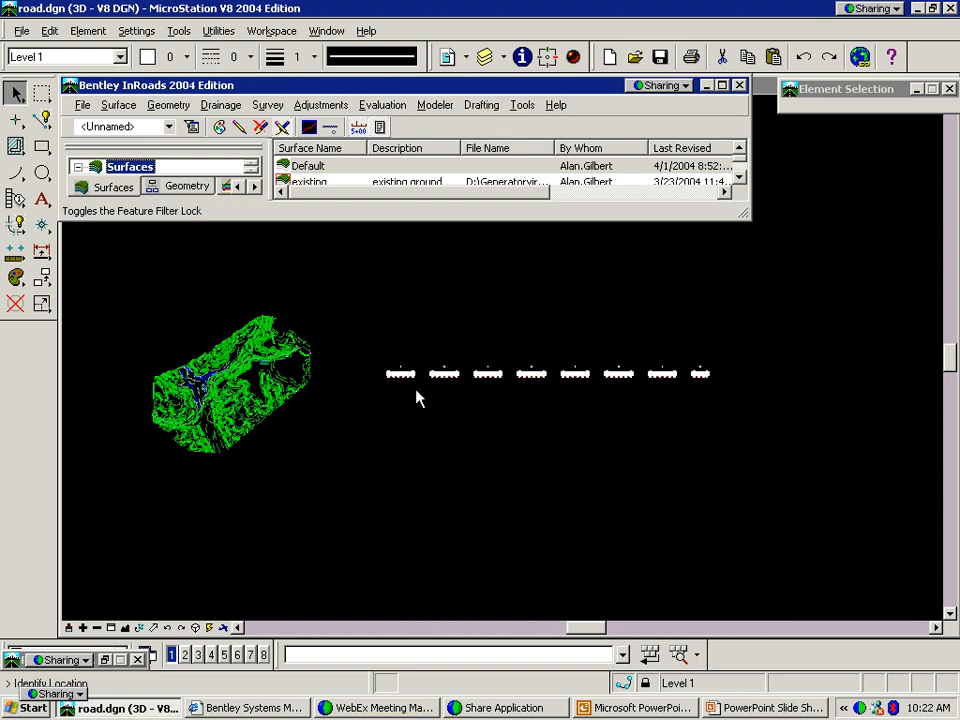
click(387, 438)
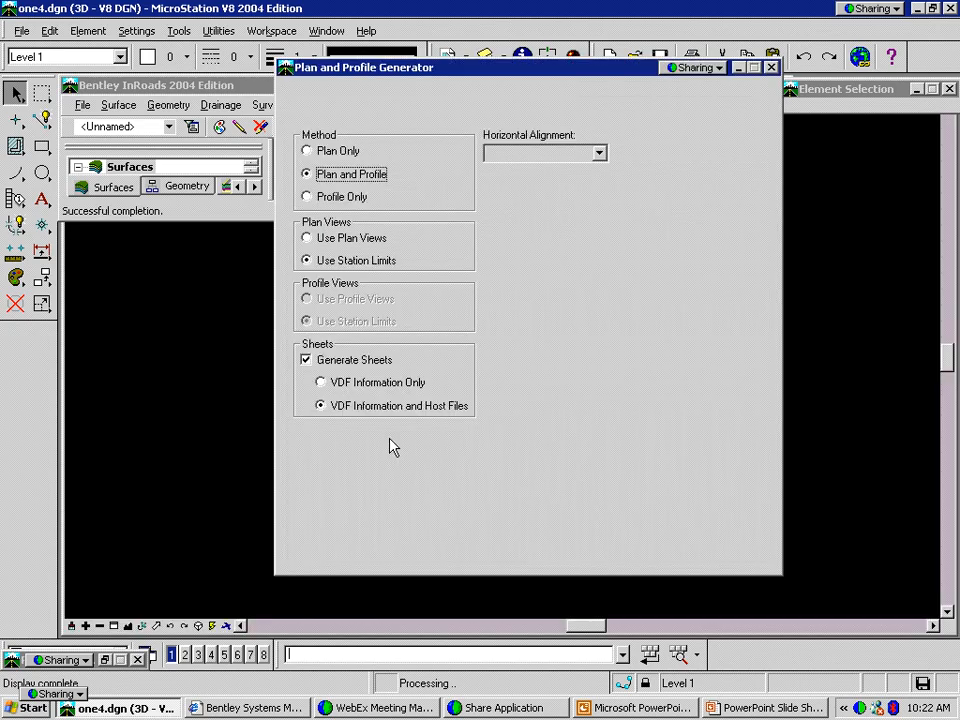
Show the regenerated sheet 2 to examine its plan view boundary
click(321, 246)
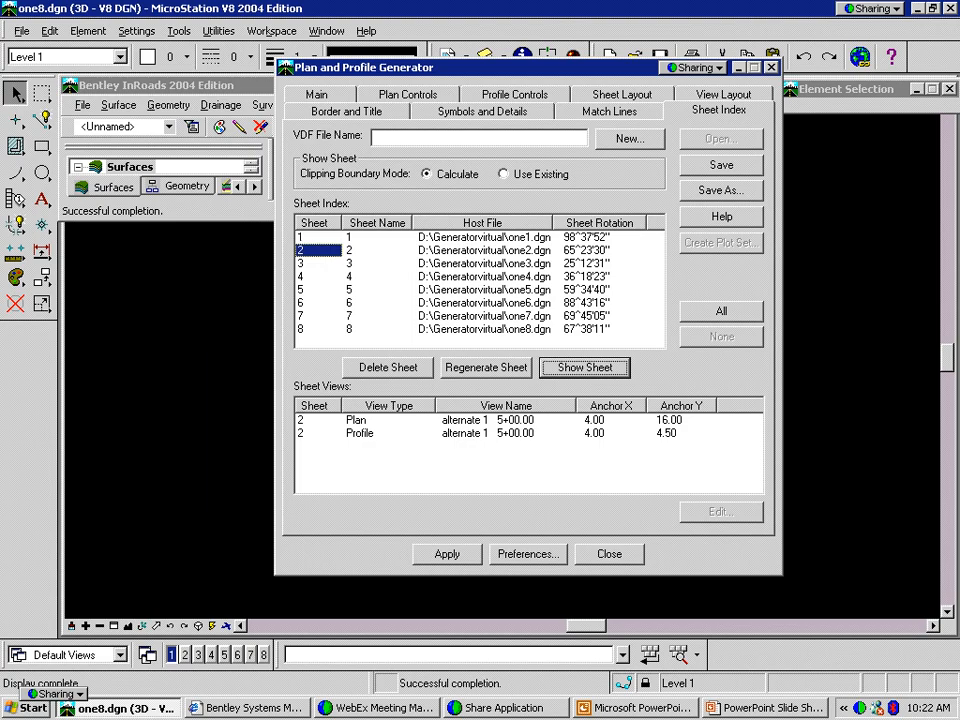
click(578, 307)
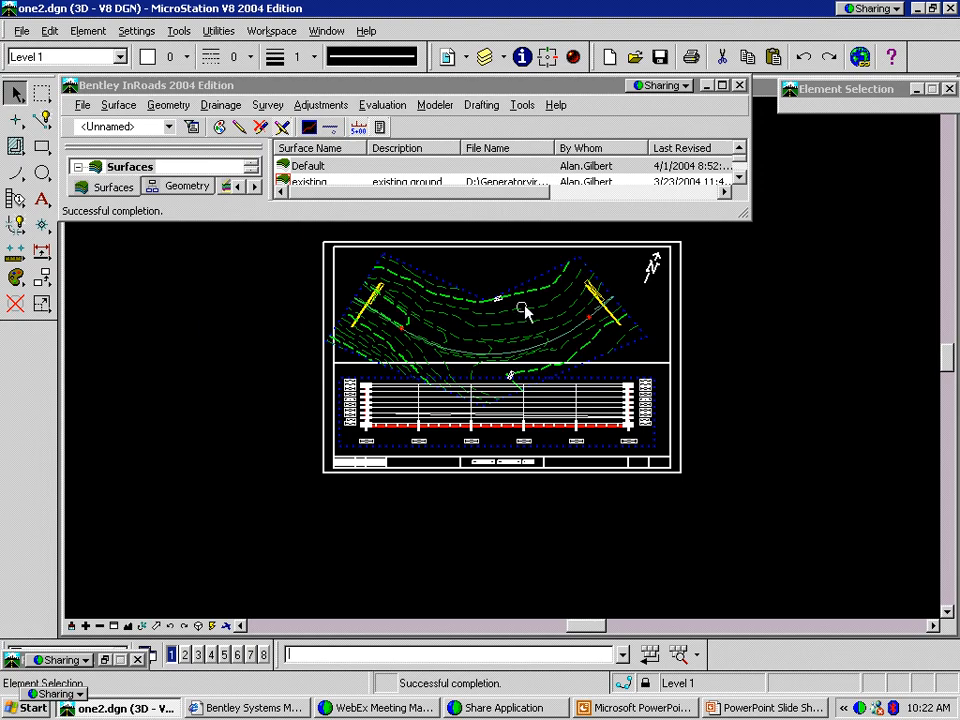
Select the plan and profile view boundaries on sheet 2 in turn to examine their clipping shapes
click(445, 285)
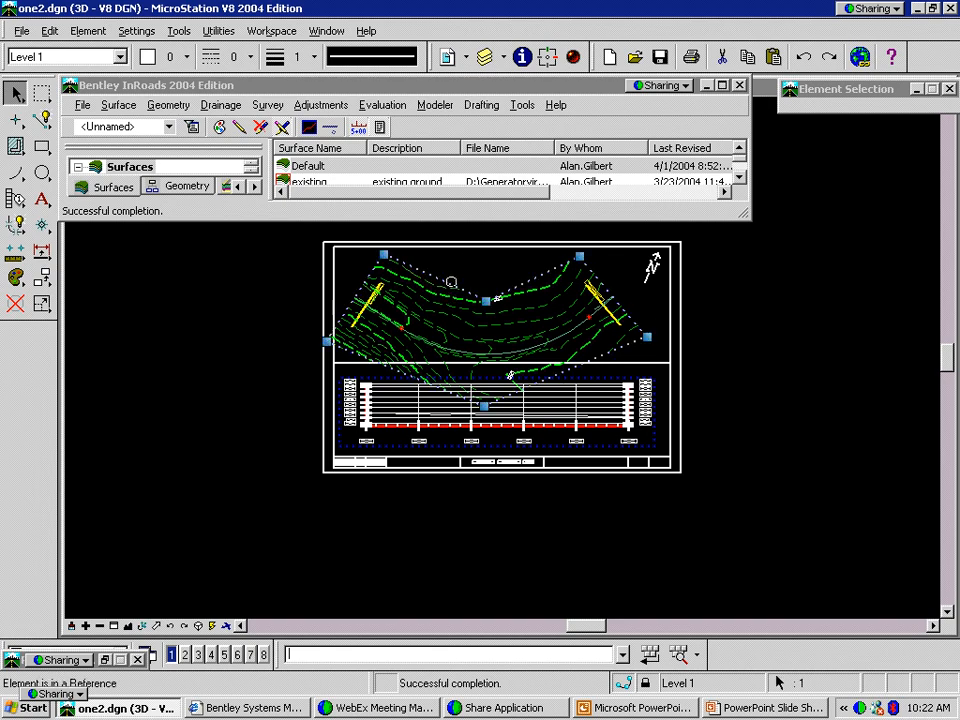
click(345, 446)
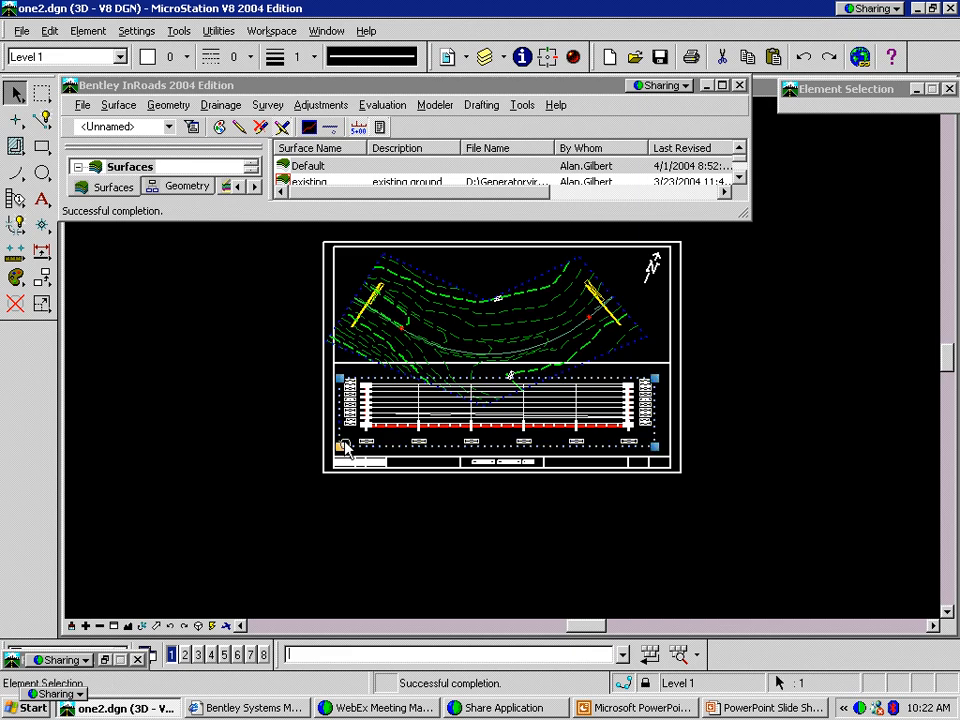
click(450, 274)
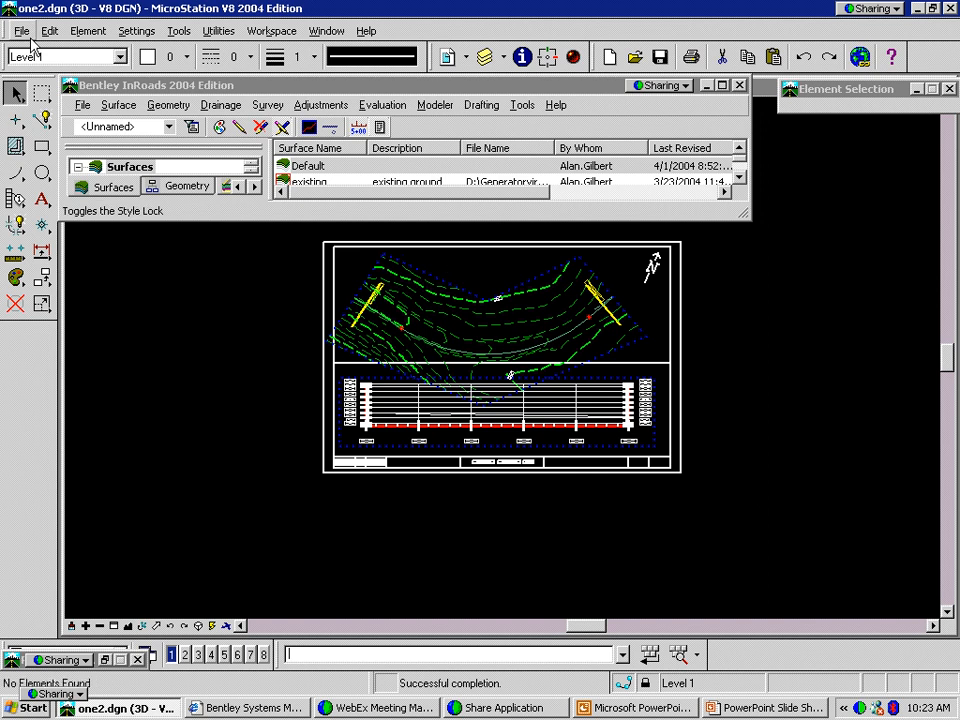
Set Boundary Chords to 6 in the generator's plan controls and compare the settings with the plan view on sheet 2
click(106, 661)
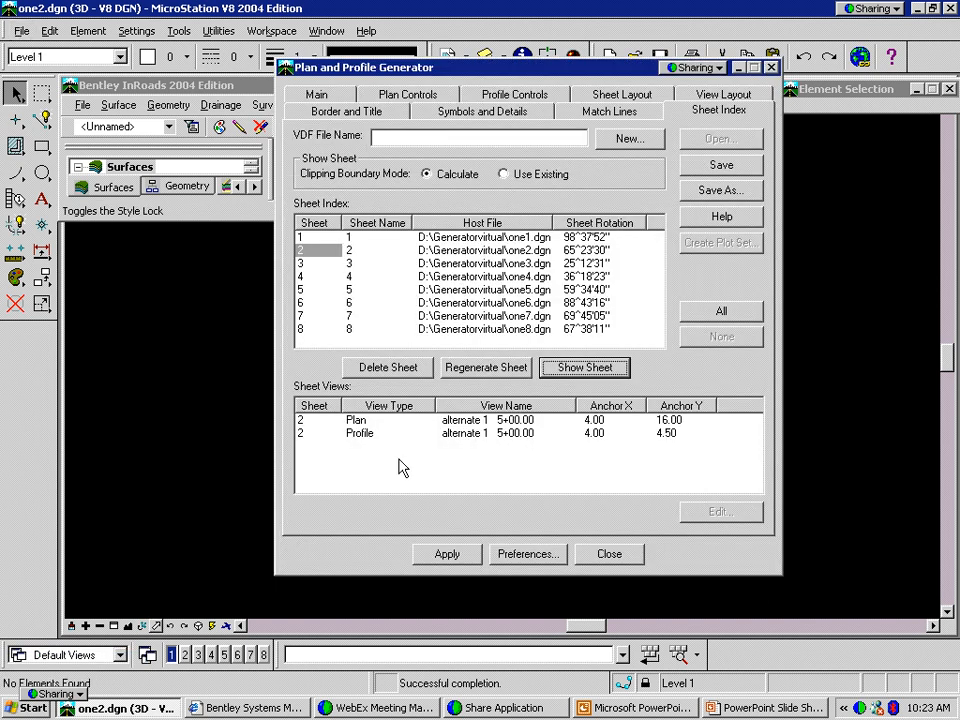
click(424, 100)
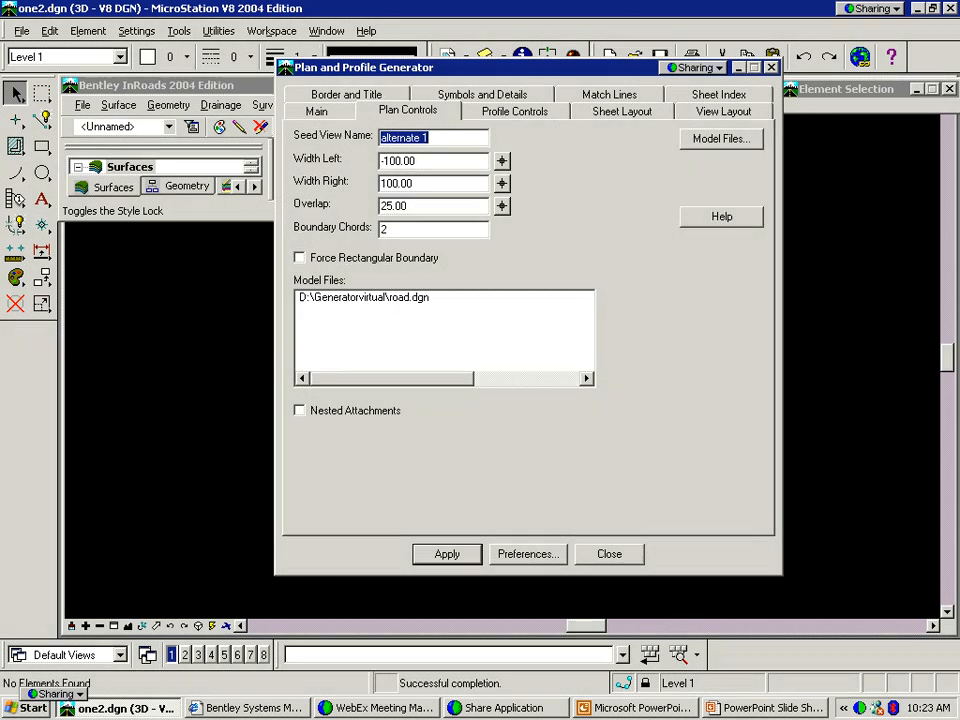
double_click(430, 228)
text(6)
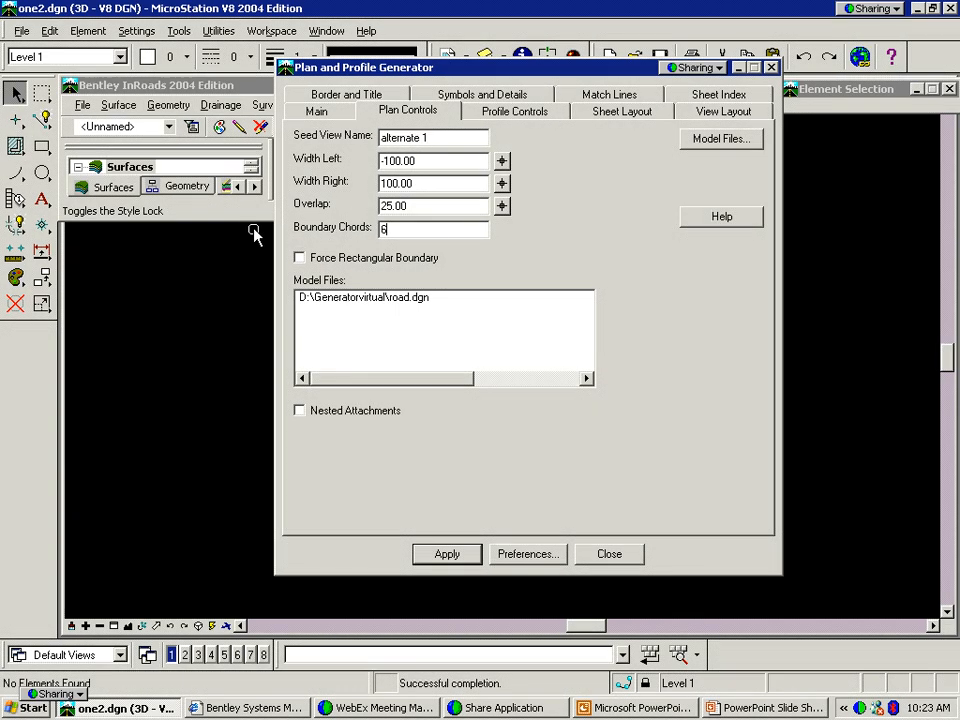
key(Tab)
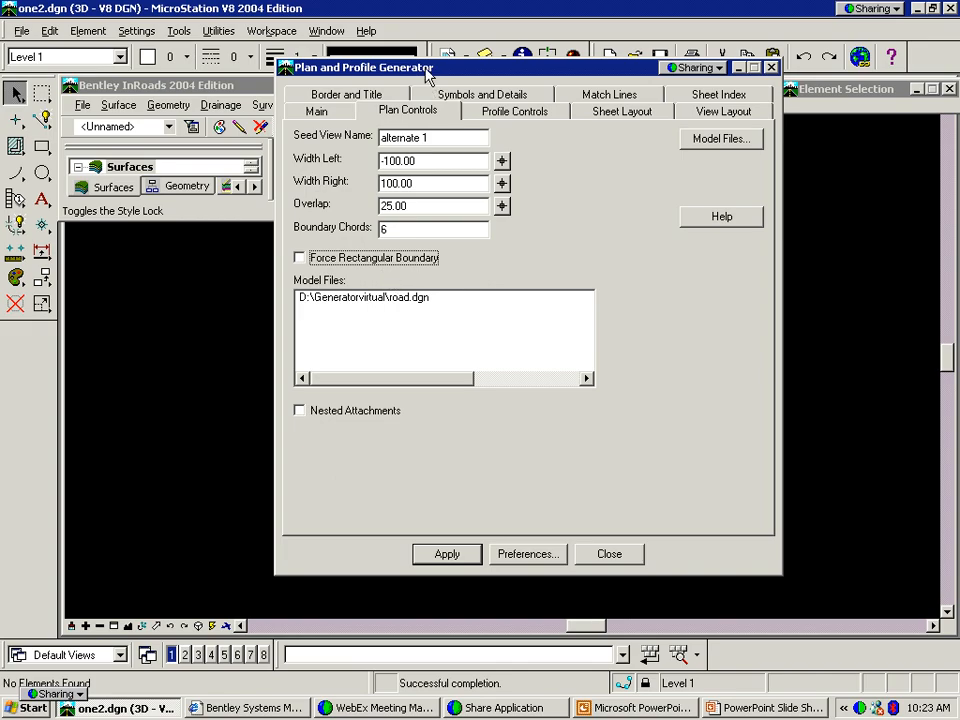
mouse_move(429, 72)
mouse_down()
mouse_move(587, 251)
mouse_move(692, 400)
mouse_up()
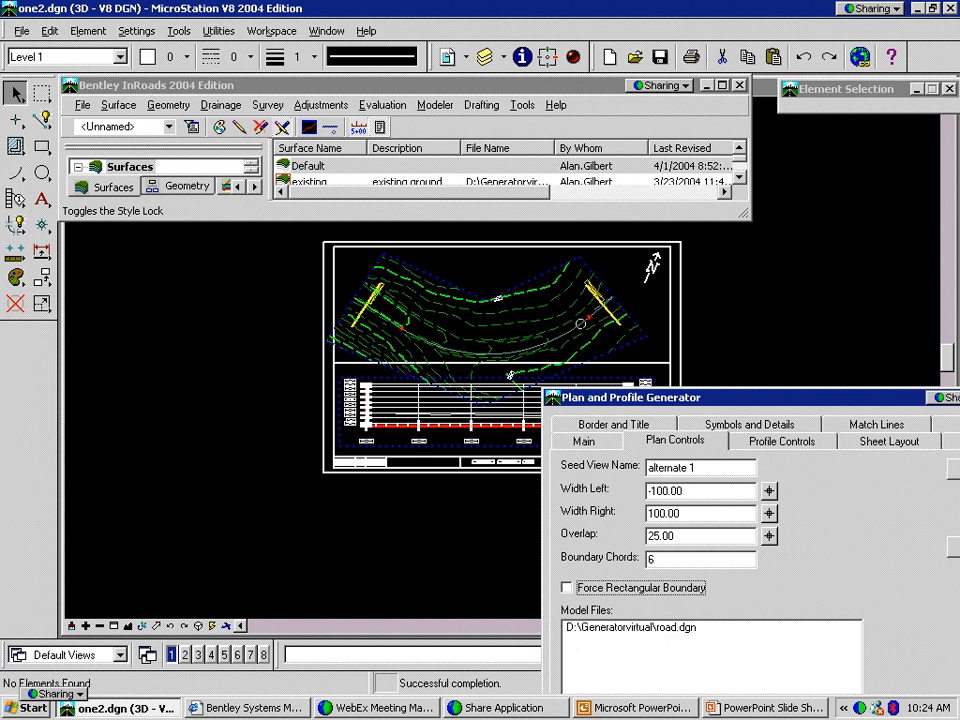
drag(705, 405, 460, 179)
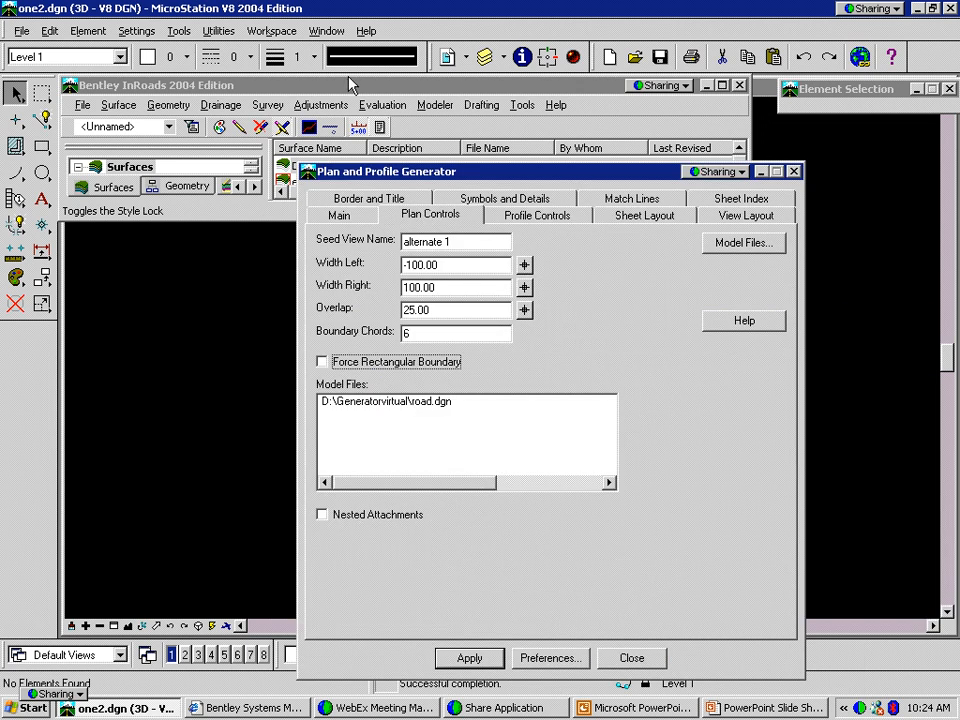
drag(349, 77, 346, 74)
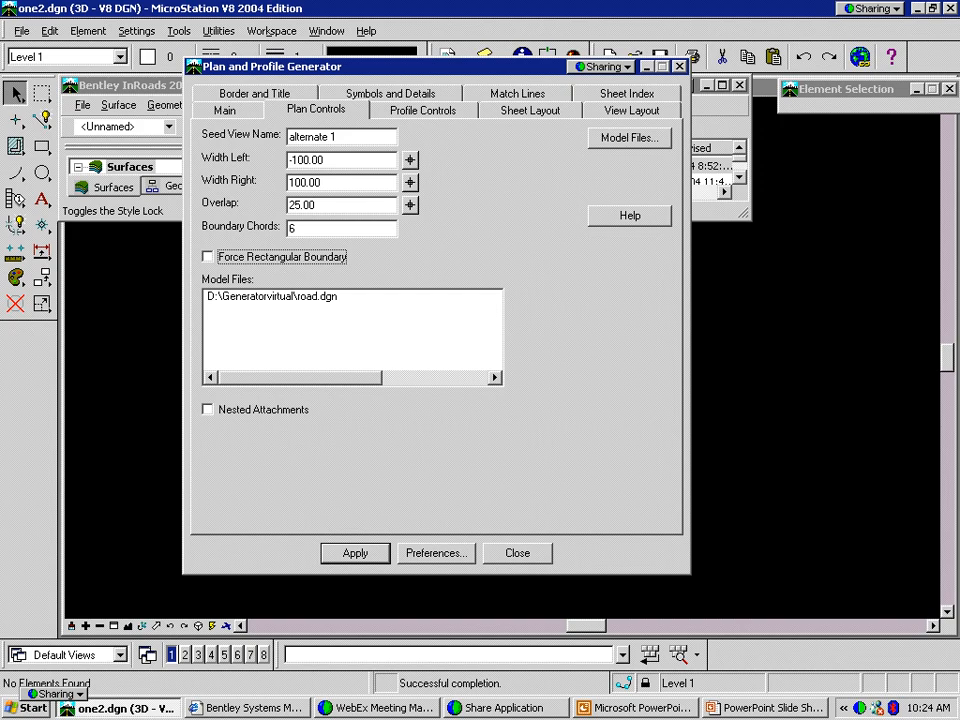
Turn on Force Rectangular Boundary for the plan views and reopen road.dgn
click(208, 257)
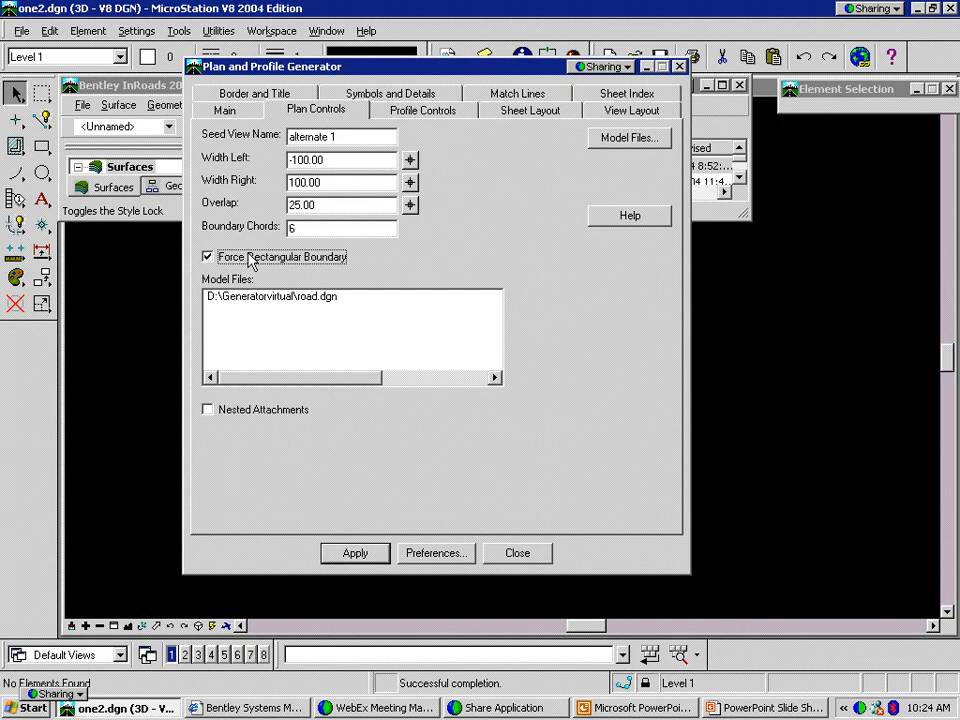
click(22, 33)
click(202, 452)
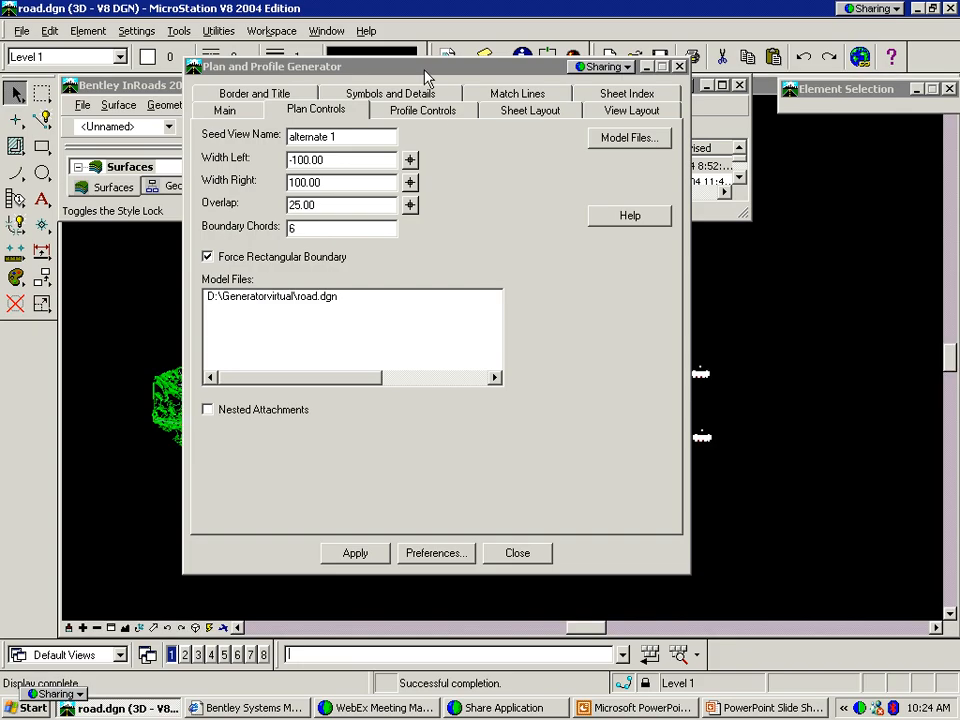
Regenerate the plan and profile sheets with the rectangular boundary setting, agreeing to regenerate the profile views as well
drag(425, 68, 473, 142)
drag(652, 442, 656, 465)
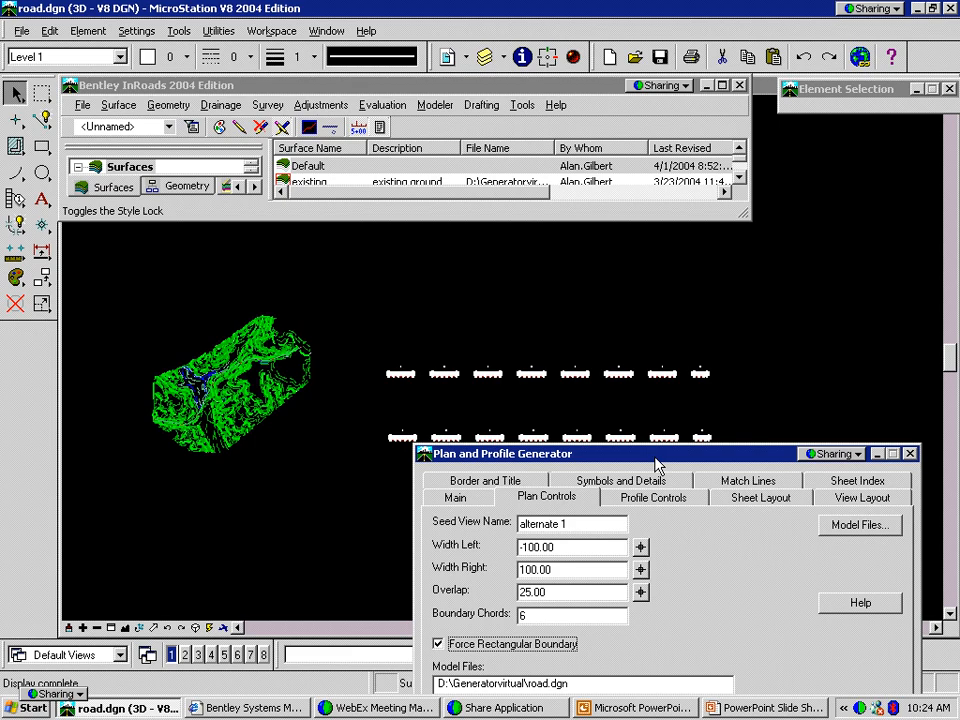
drag(657, 463, 651, 510)
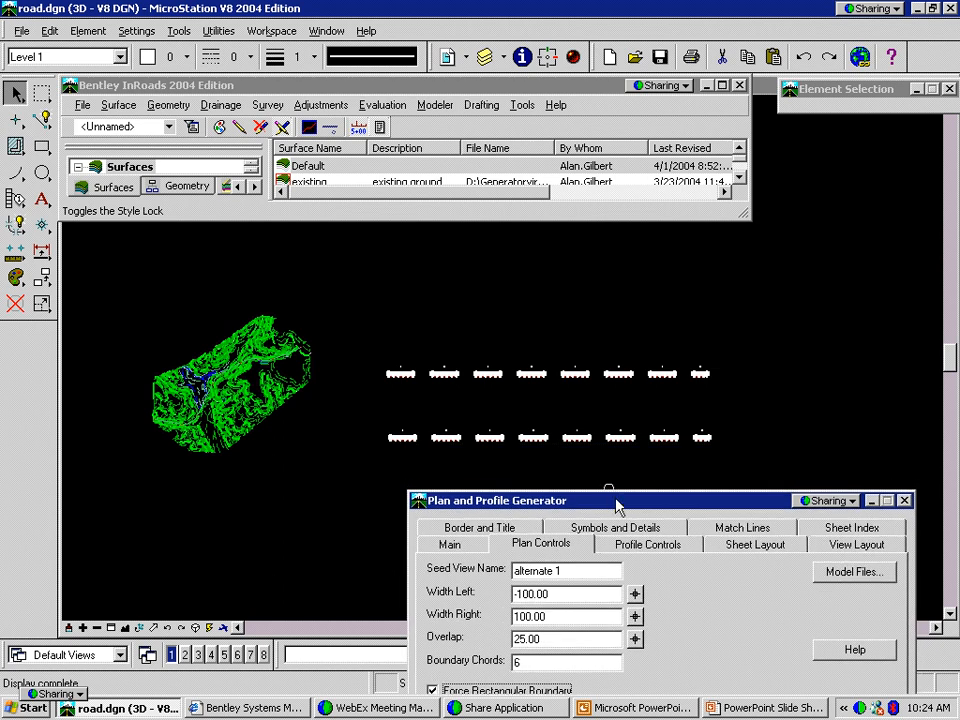
drag(617, 502, 489, 268)
drag(445, 132, 425, 21)
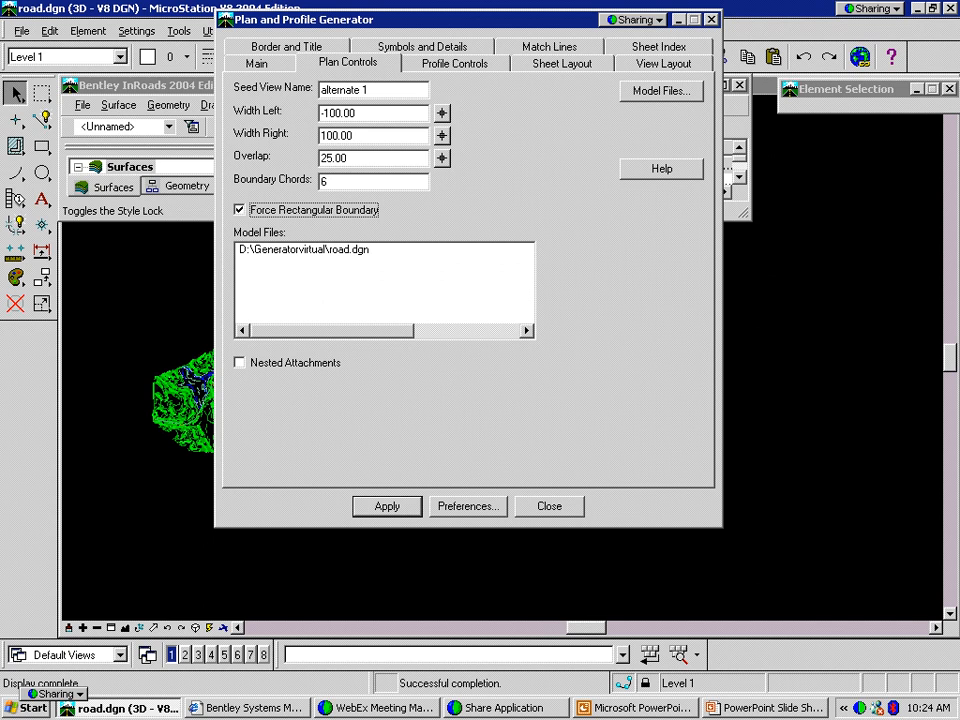
click(386, 507)
click(396, 392)
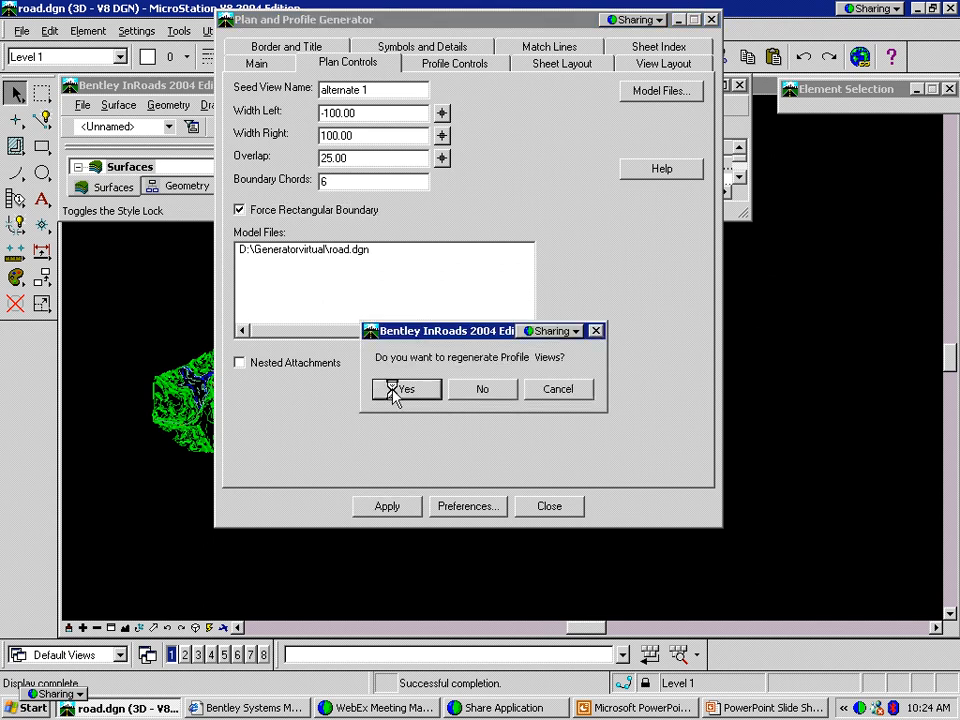
click(405, 390)
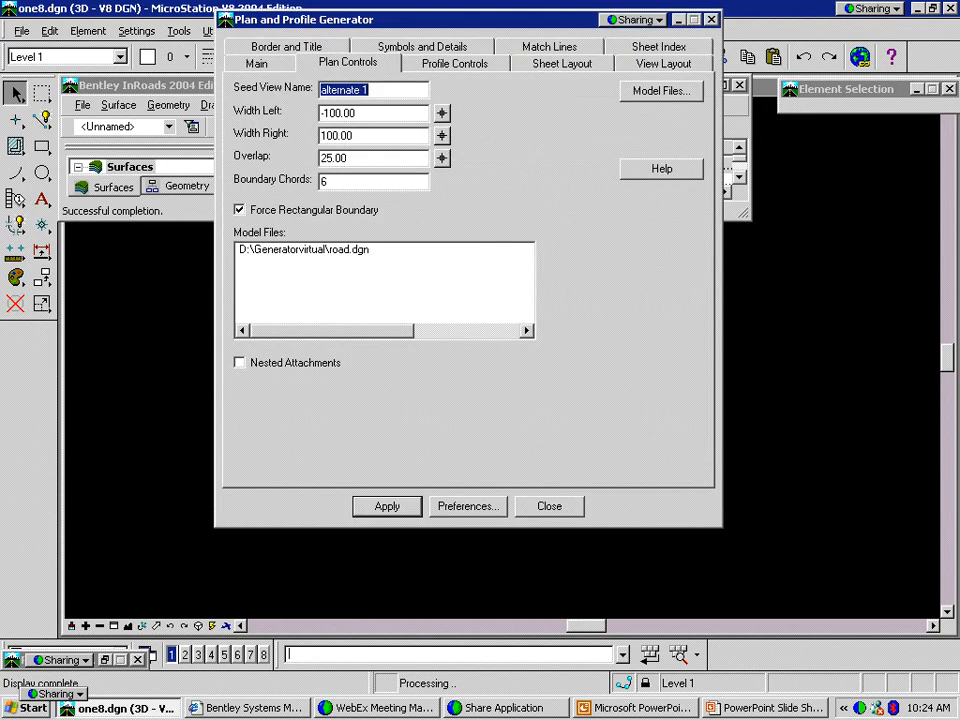
Show sheet 2 from the sheet index to examine its rectangular plan view boundary
click(620, 52)
click(262, 202)
click(505, 324)
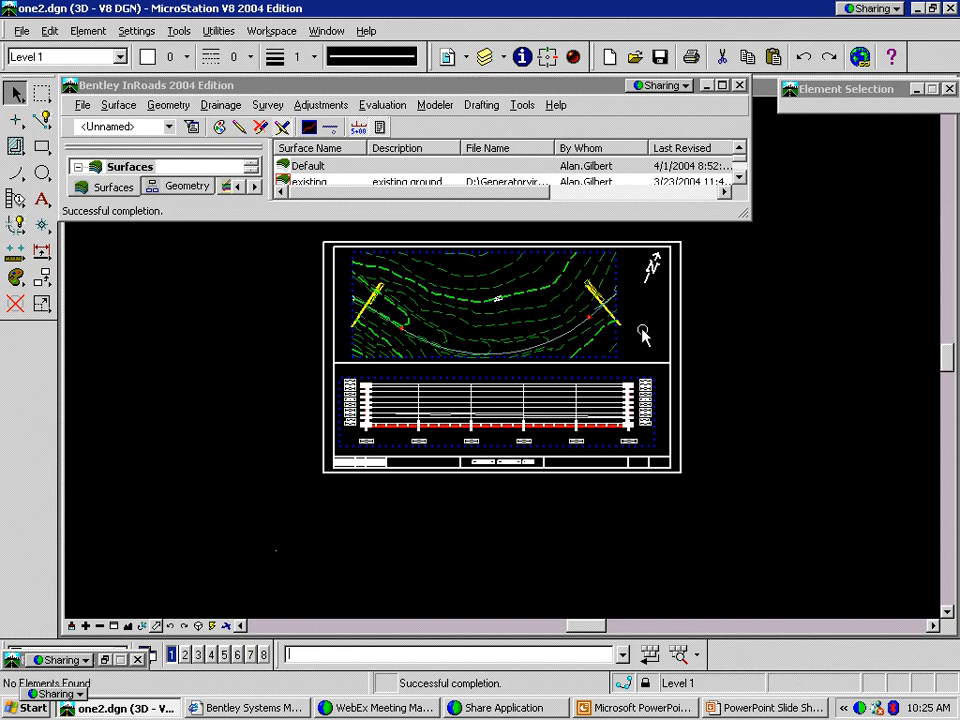
Restore the generator and turn off Force Rectangular Boundary in the plan controls
click(106, 661)
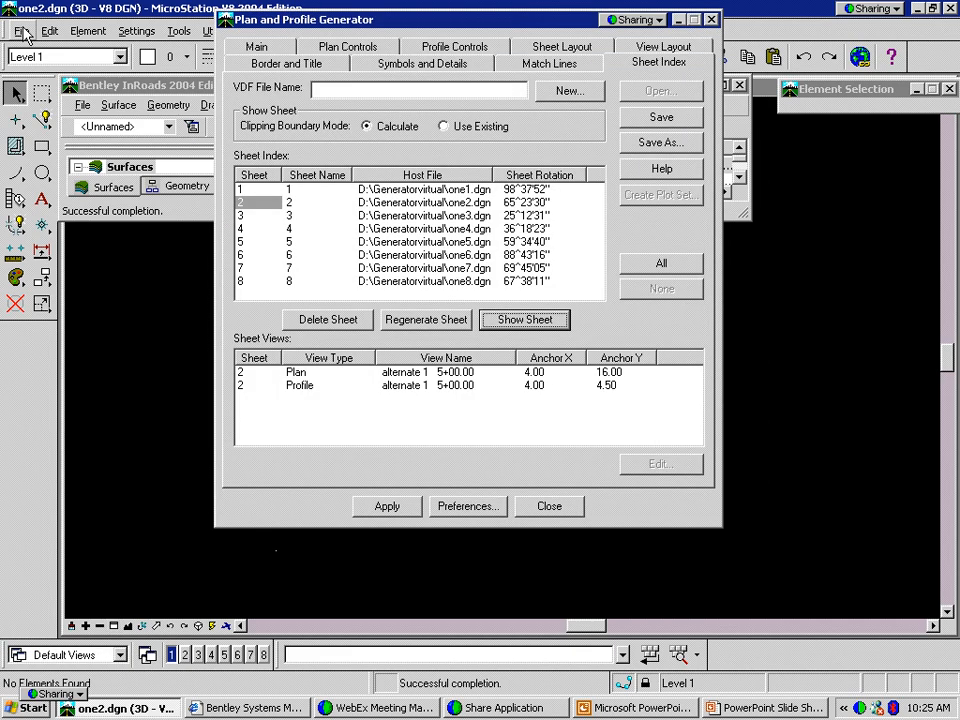
click(341, 50)
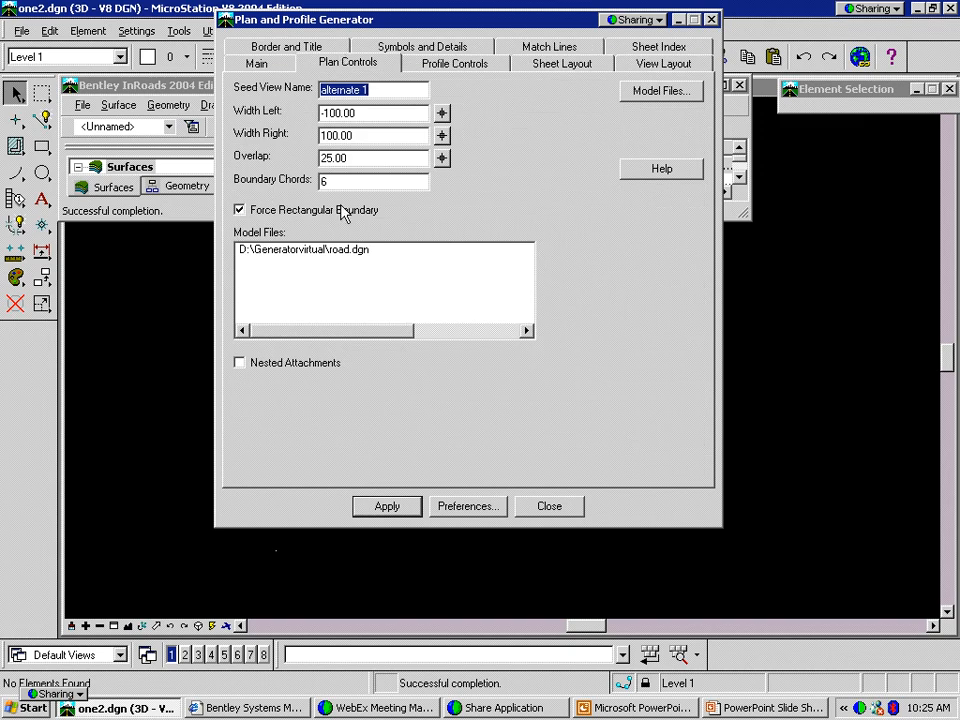
click(323, 215)
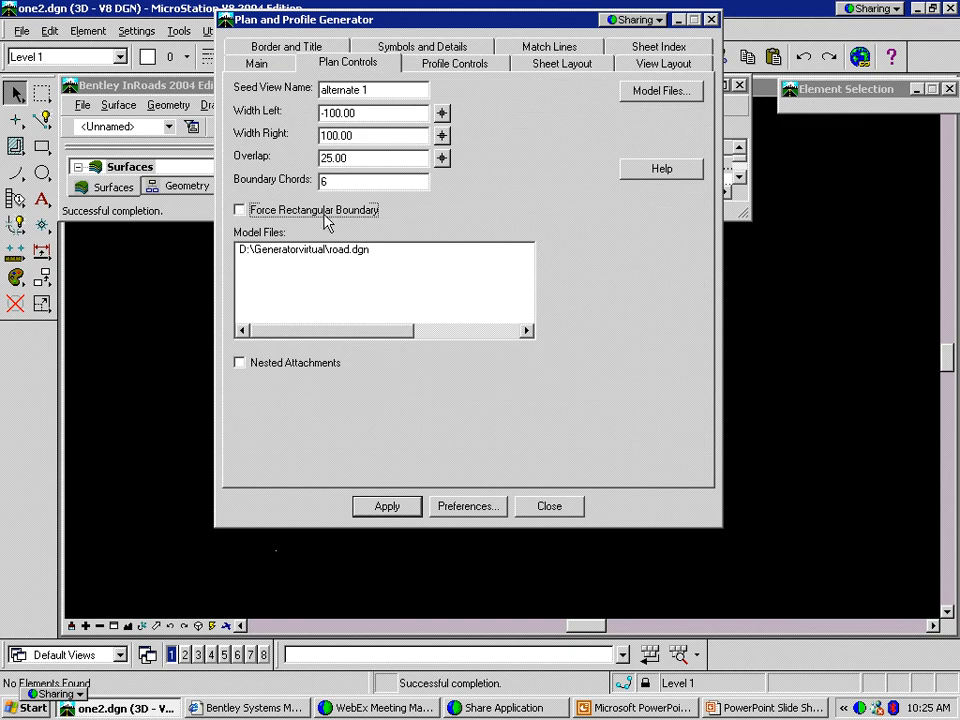
mouse_move(317, 19)
mouse_down()
mouse_move(397, 62)
mouse_move(726, 470)
mouse_up()
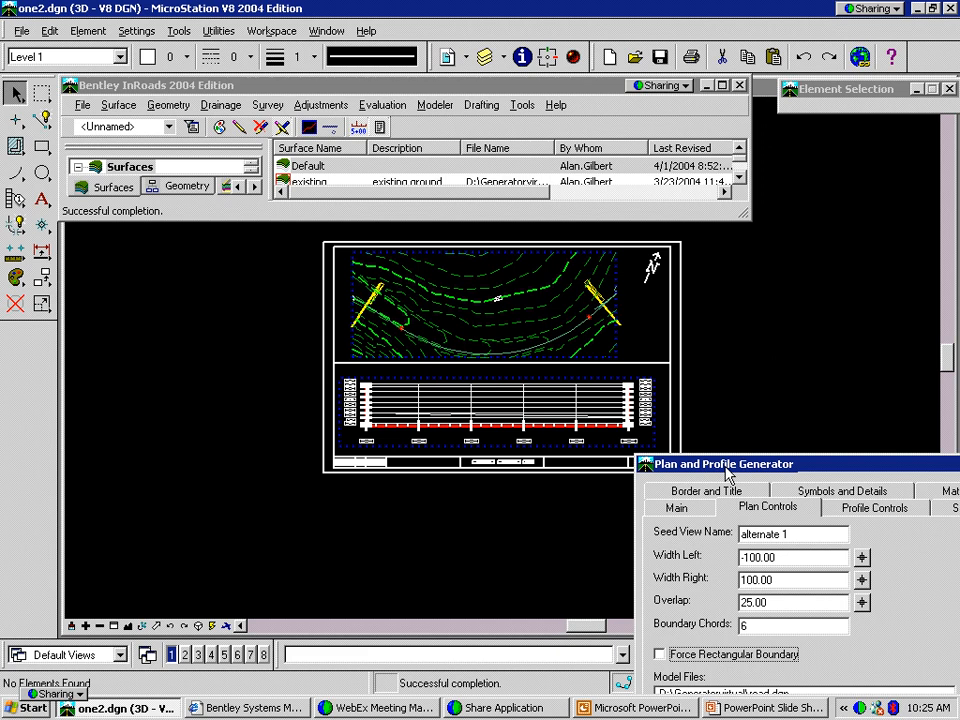
drag(727, 475, 309, 56)
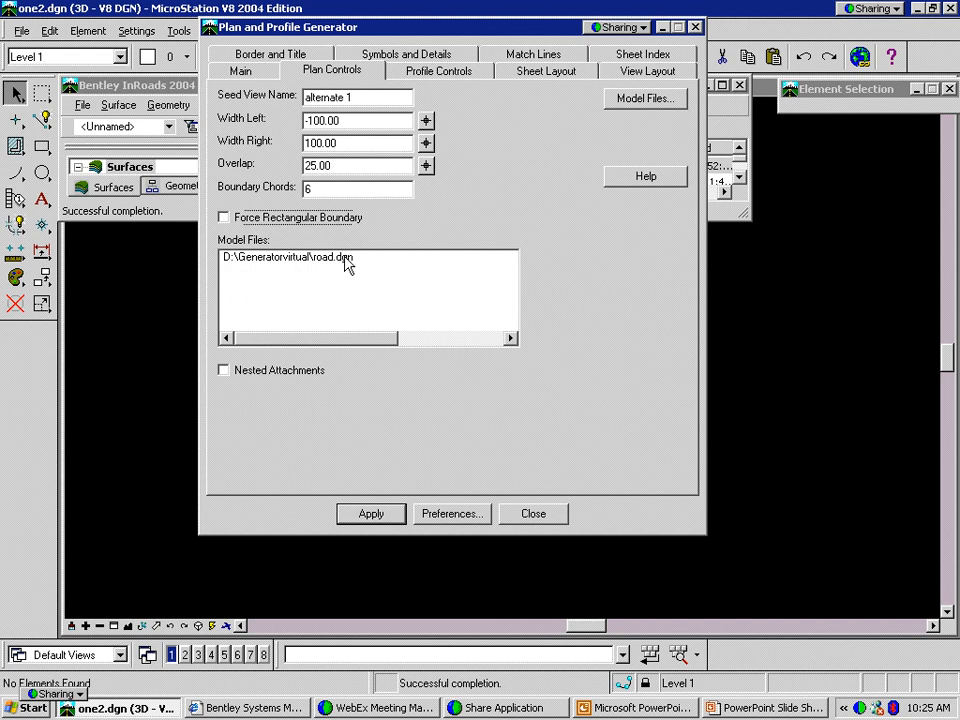
Browse the design files available as plan model files and choose road.dgn
click(616, 104)
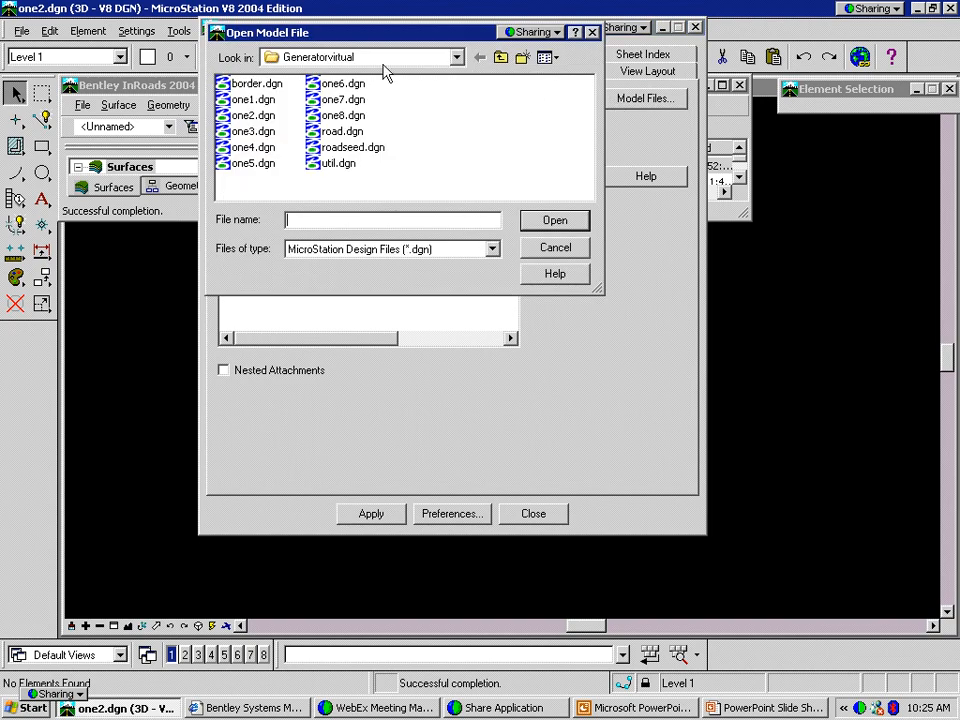
click(549, 254)
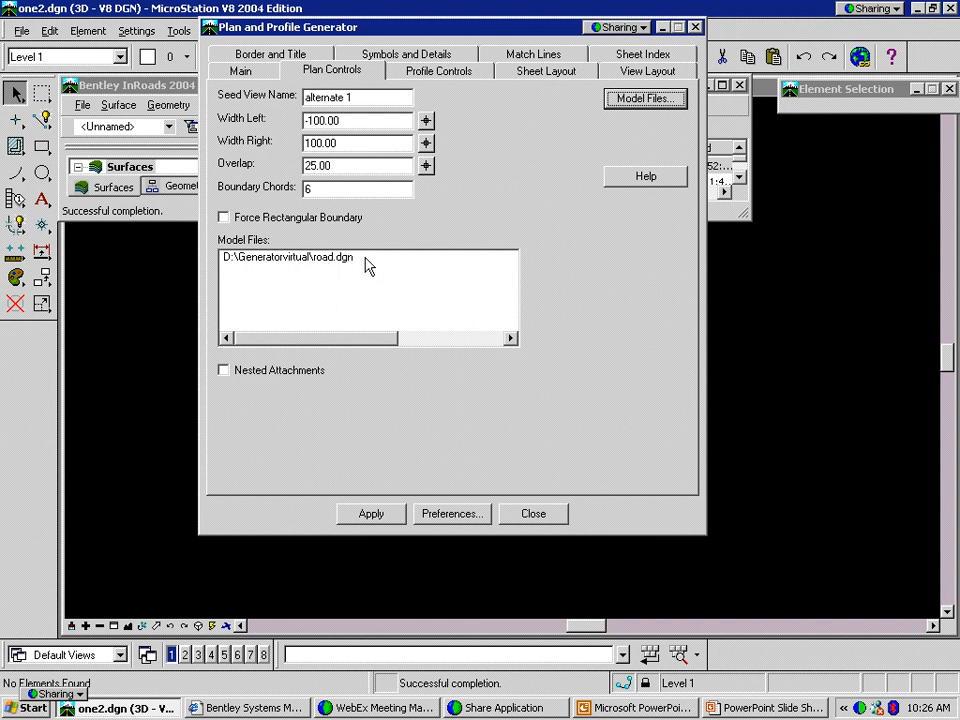
click(628, 100)
click(546, 250)
click(636, 100)
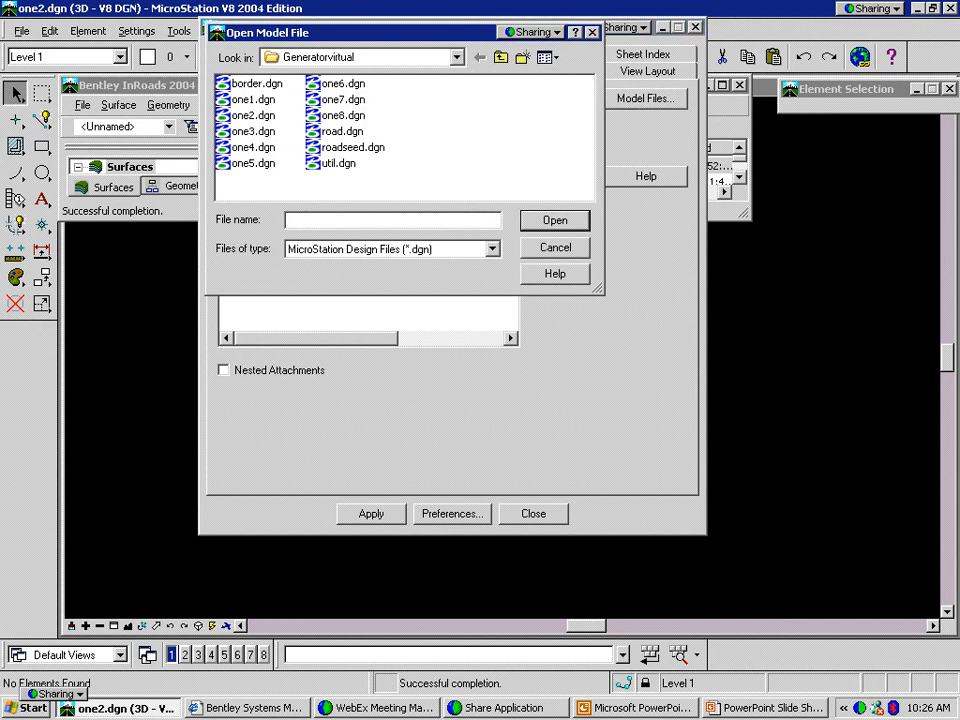
double_click(341, 131)
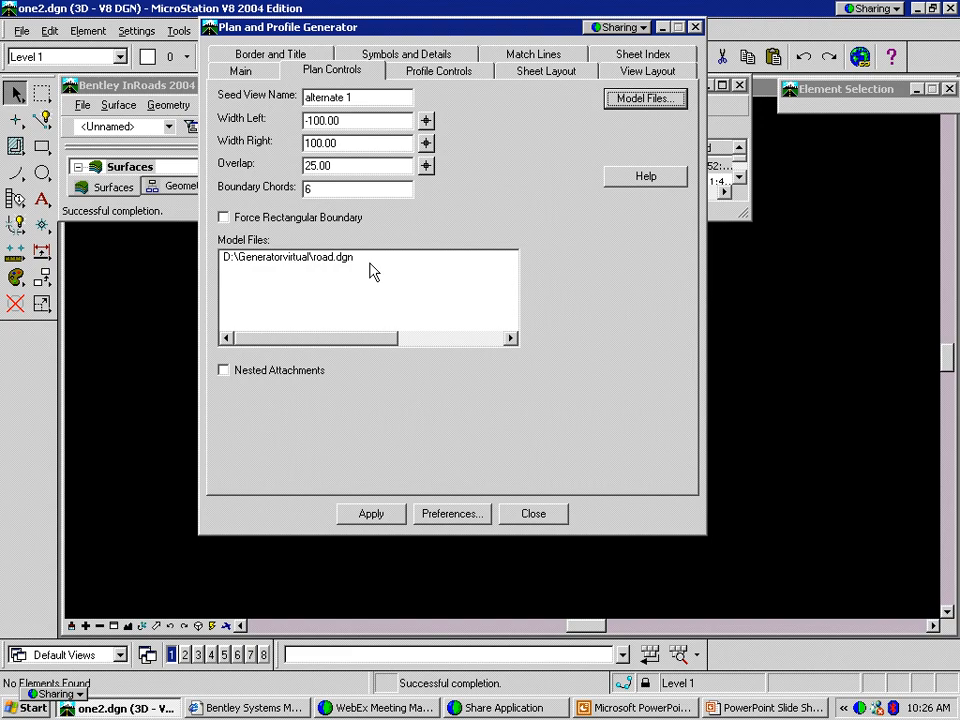
Minimize the generator and review the plan and profile references attached to the sheet file one2.dgn
click(660, 27)
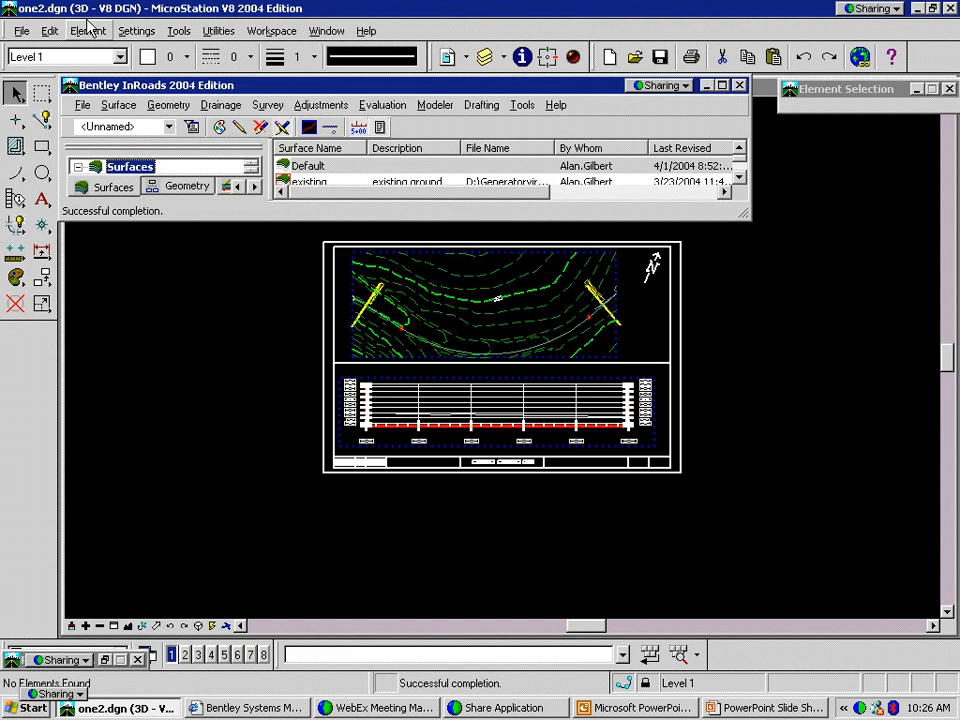
click(24, 32)
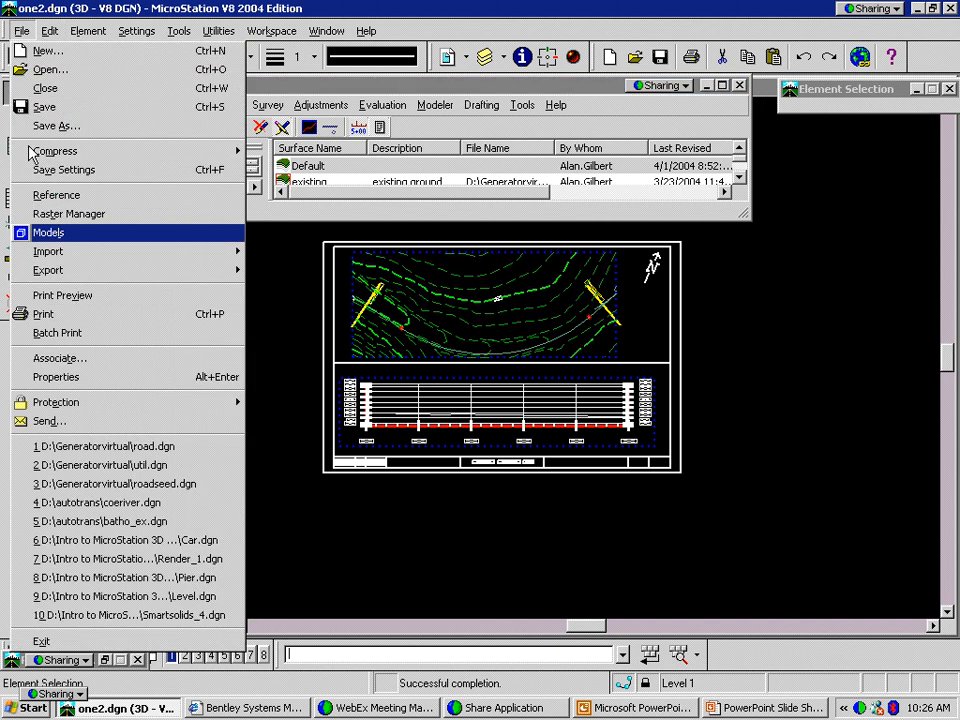
mouse_move(30, 254)
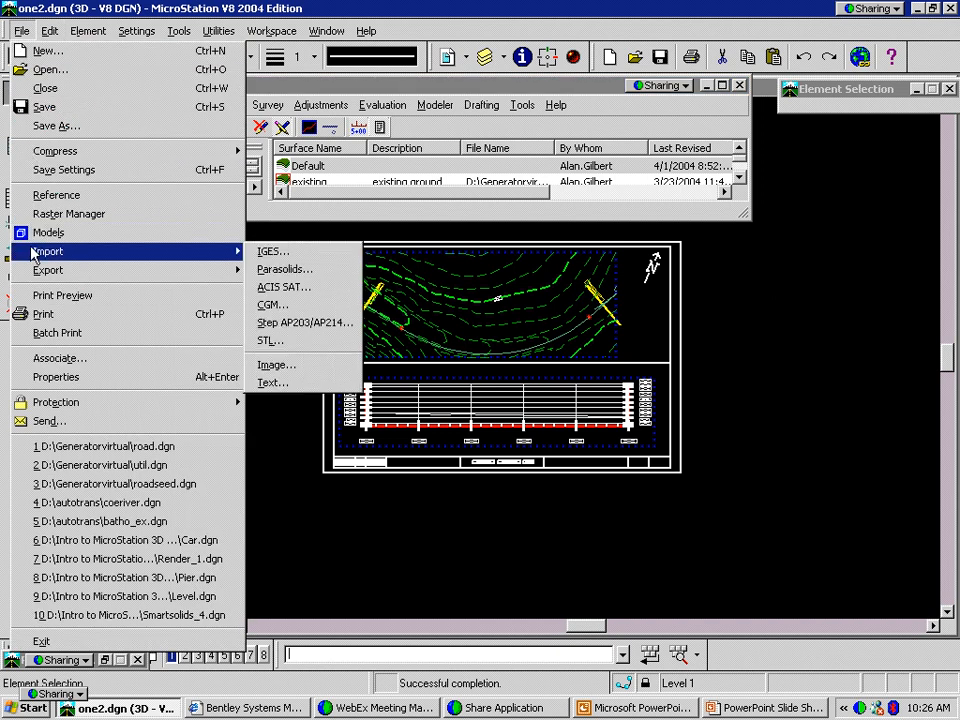
click(52, 197)
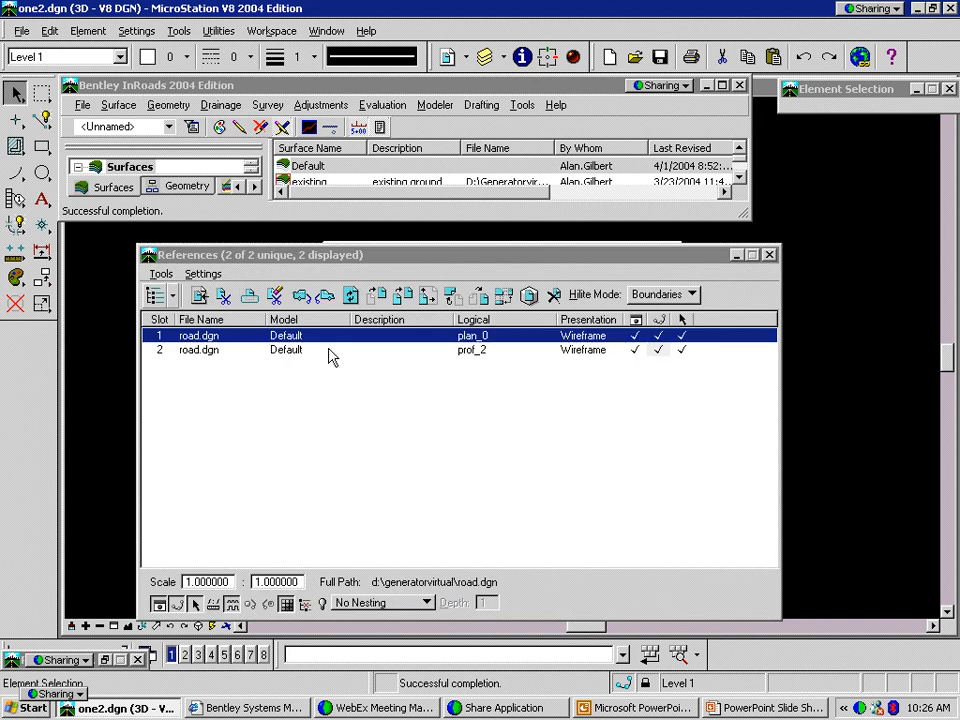
click(478, 352)
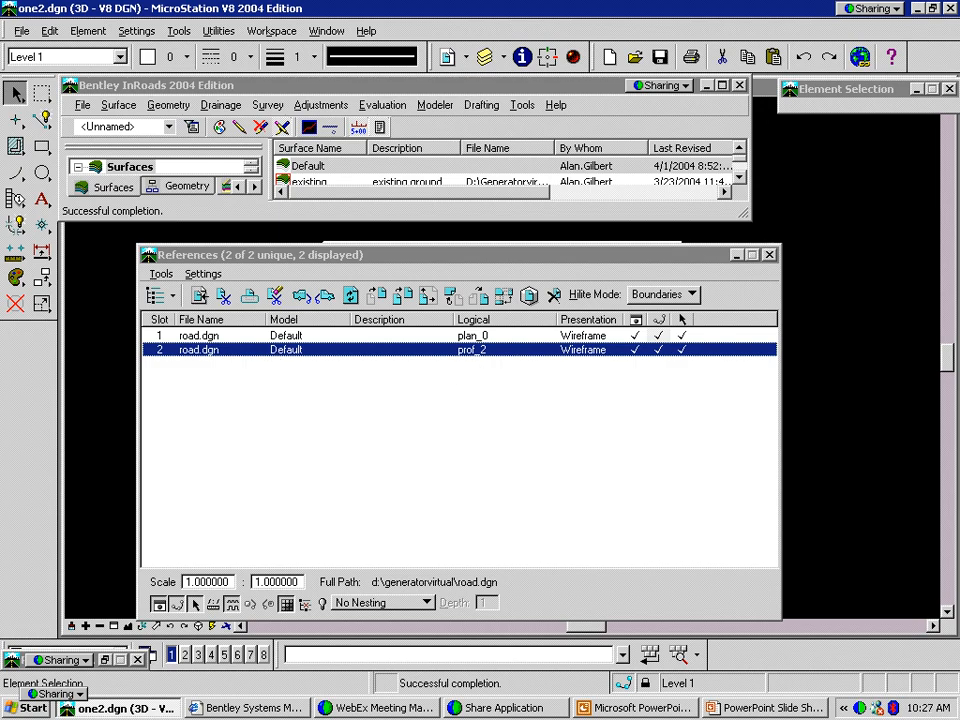
click(769, 254)
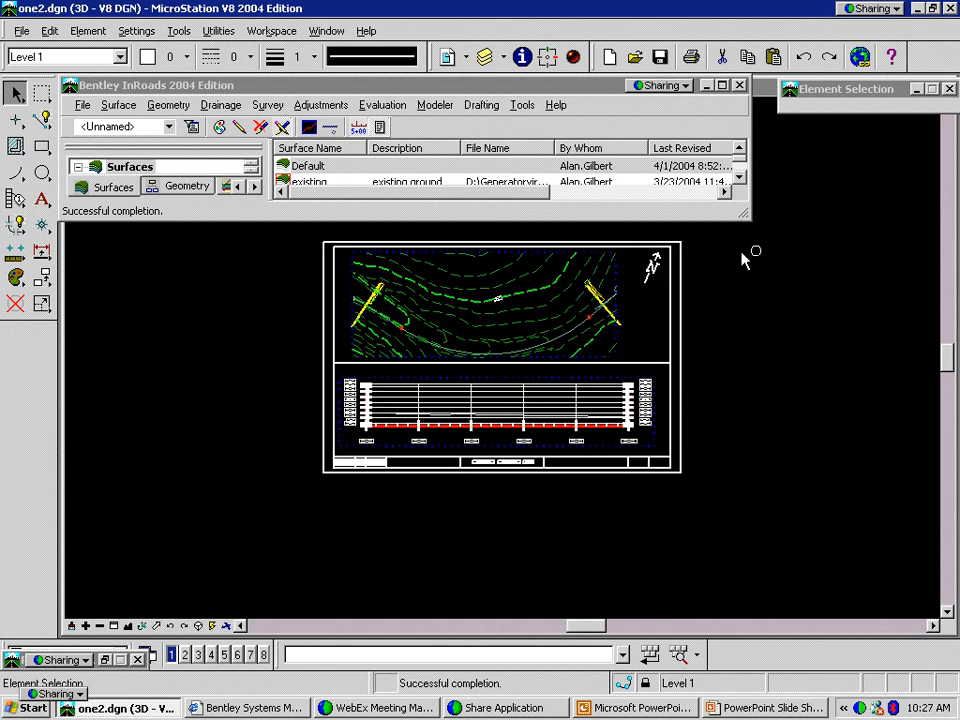
Restore the generator, browse the plan model files without choosing one, and toggle Nested Attachments on and back off
click(105, 660)
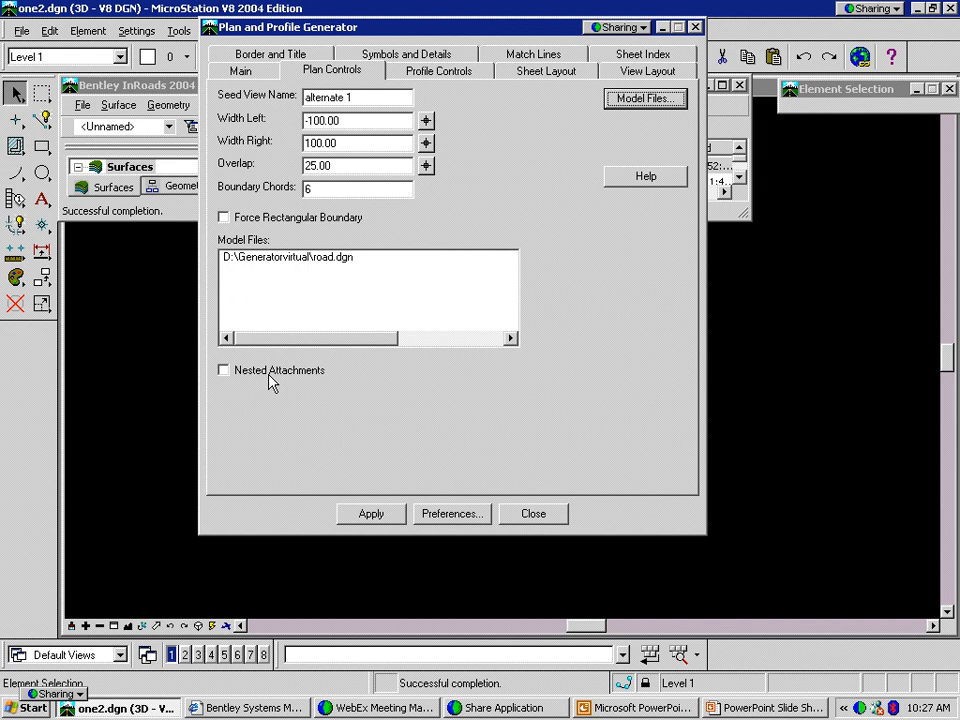
click(645, 98)
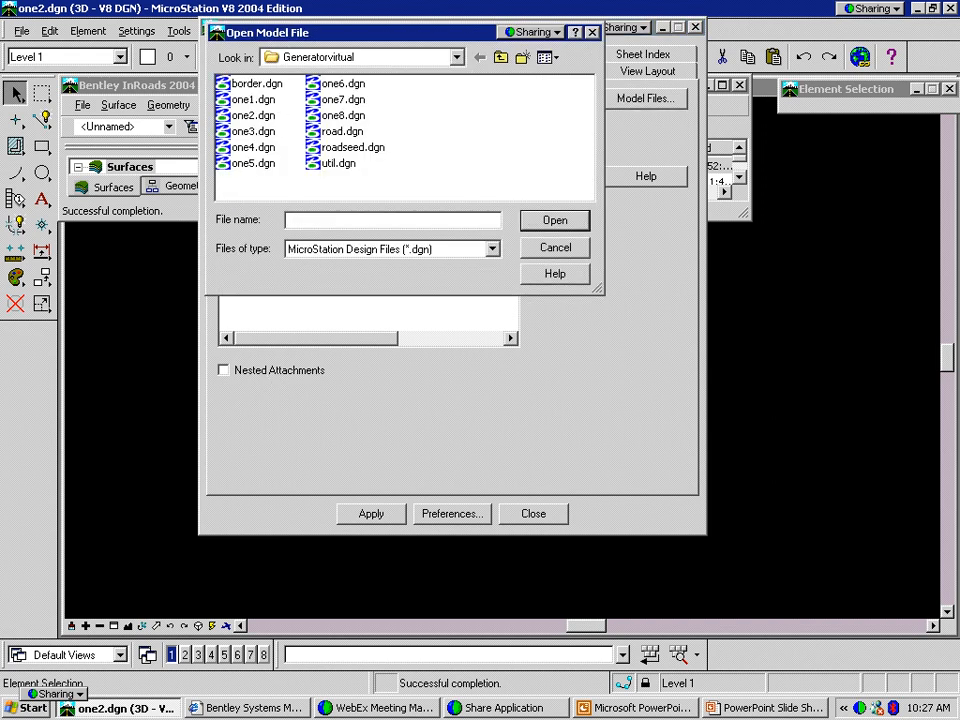
click(558, 248)
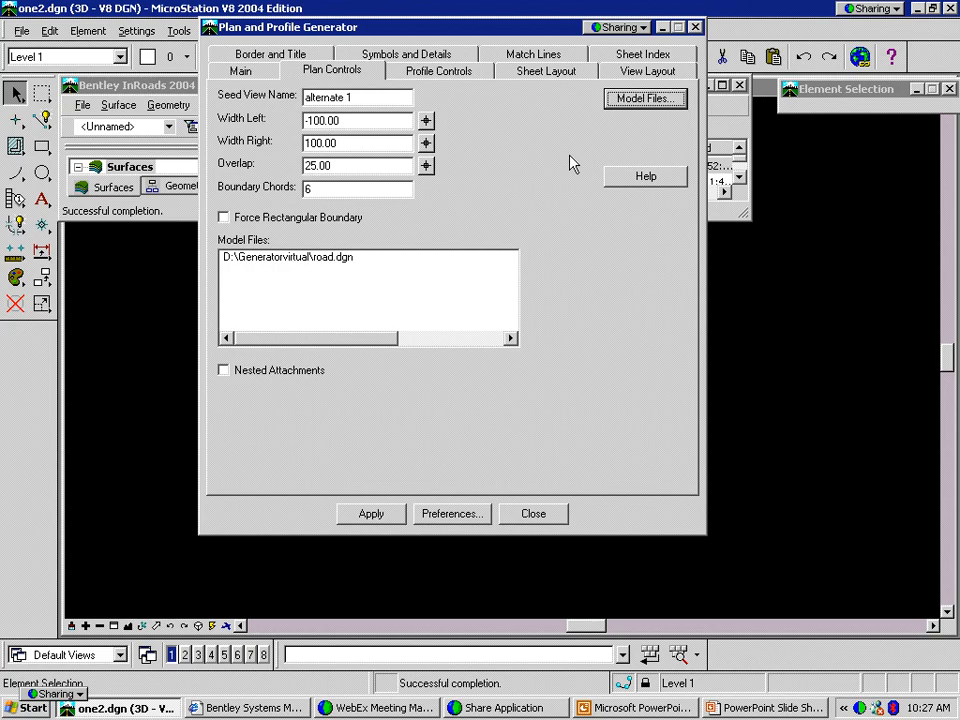
click(222, 371)
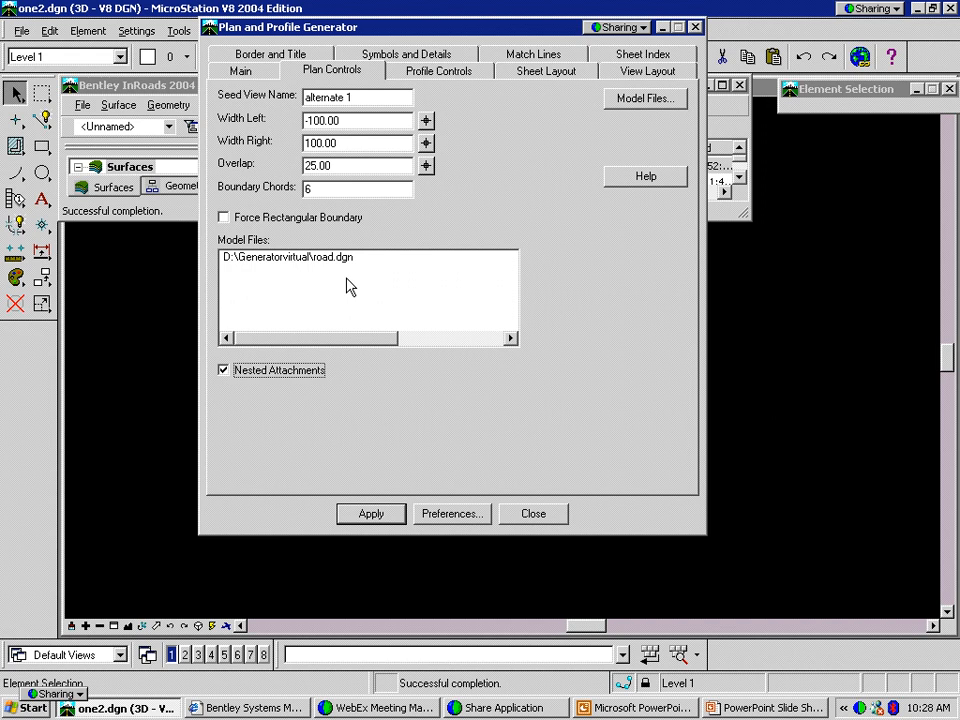
click(268, 371)
Review the generator's profile controls alongside its main method and station limit settings for demo_ha1
click(453, 77)
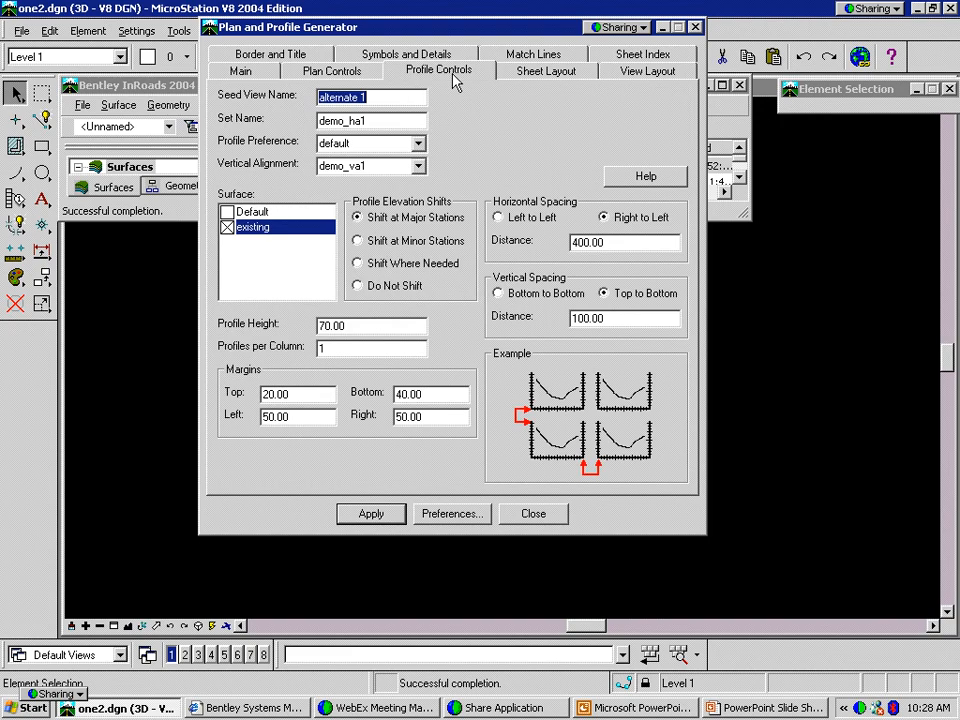
click(248, 72)
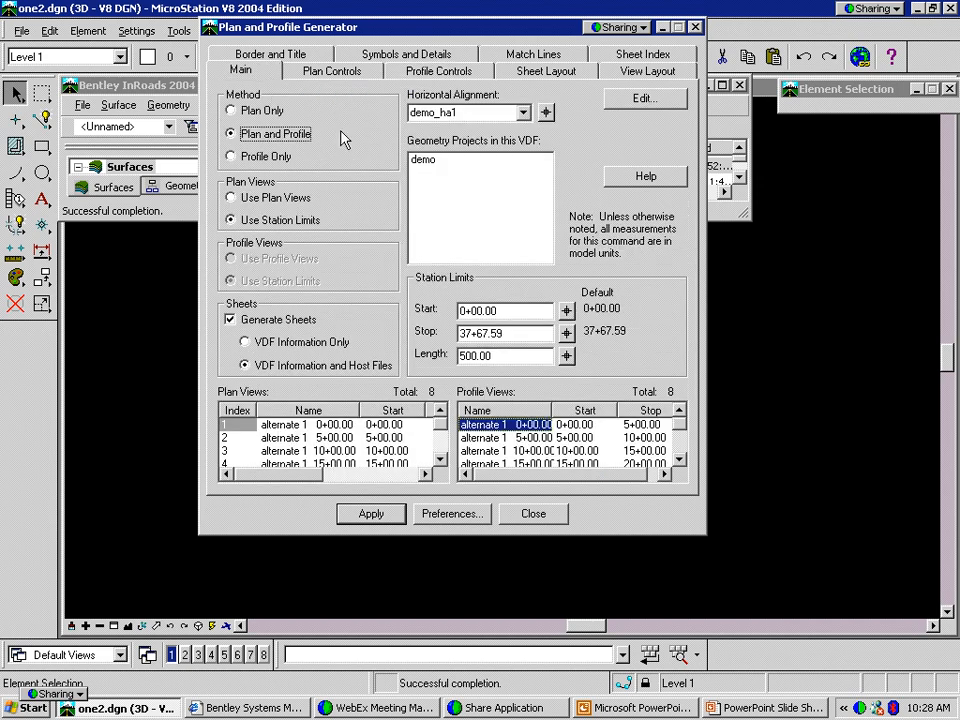
click(398, 71)
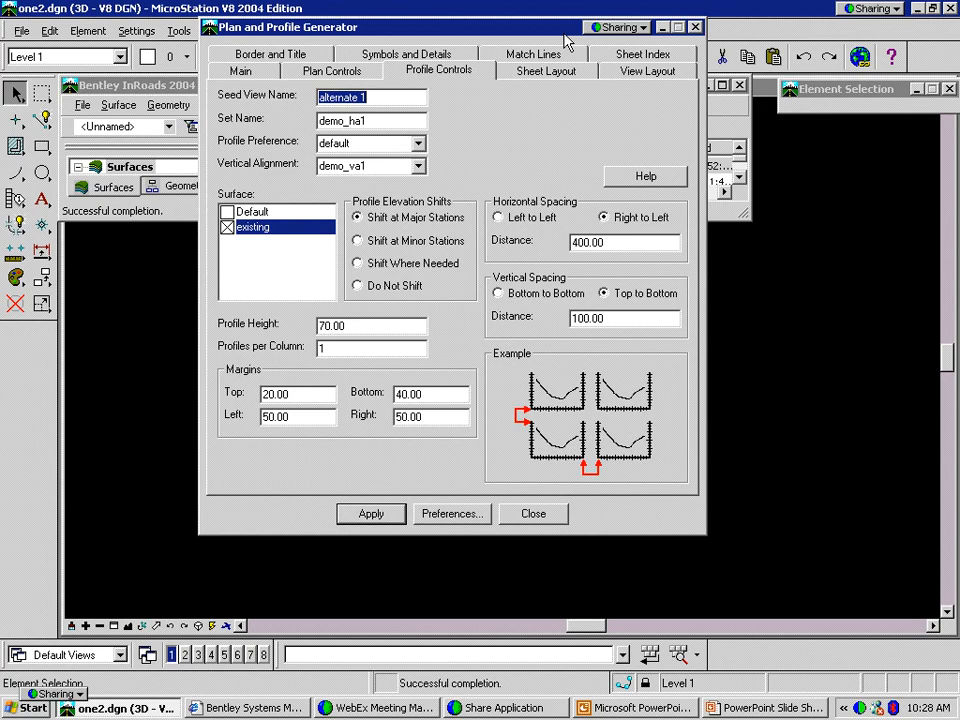
Minimize the generator and start the Create Profile command for the demo_ha1 alignment
drag(550, 29, 547, 68)
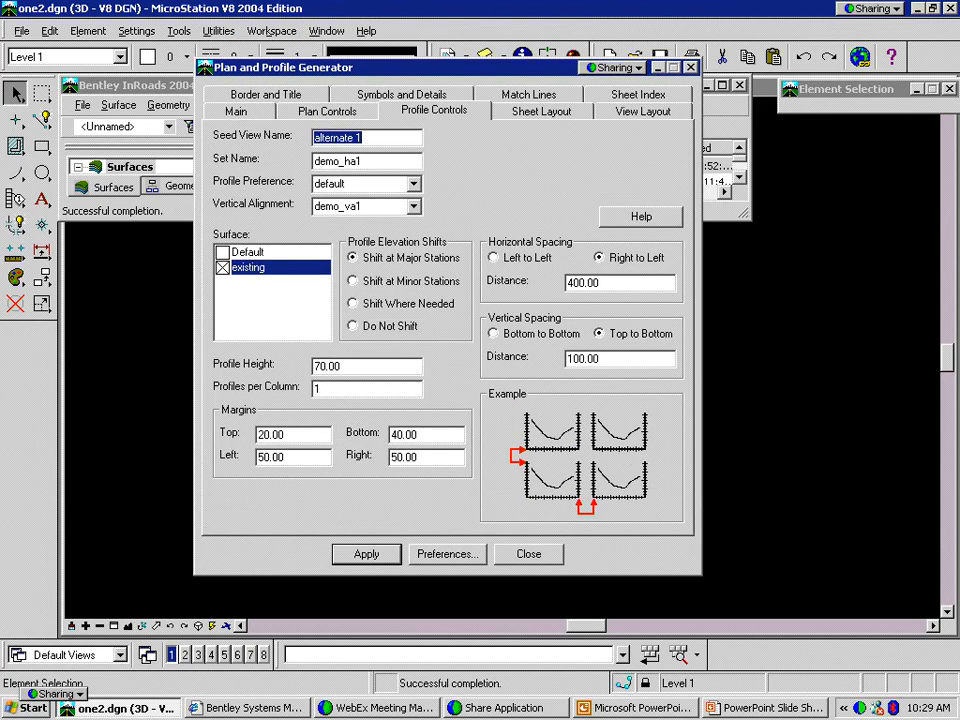
click(655, 67)
click(383, 105)
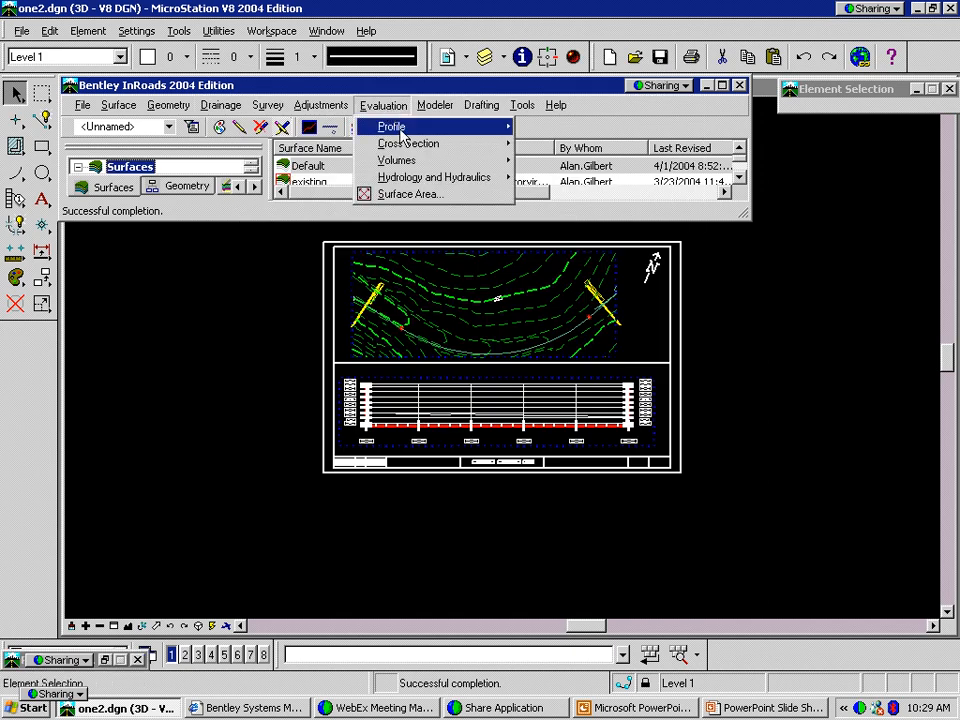
mouse_move(395, 127)
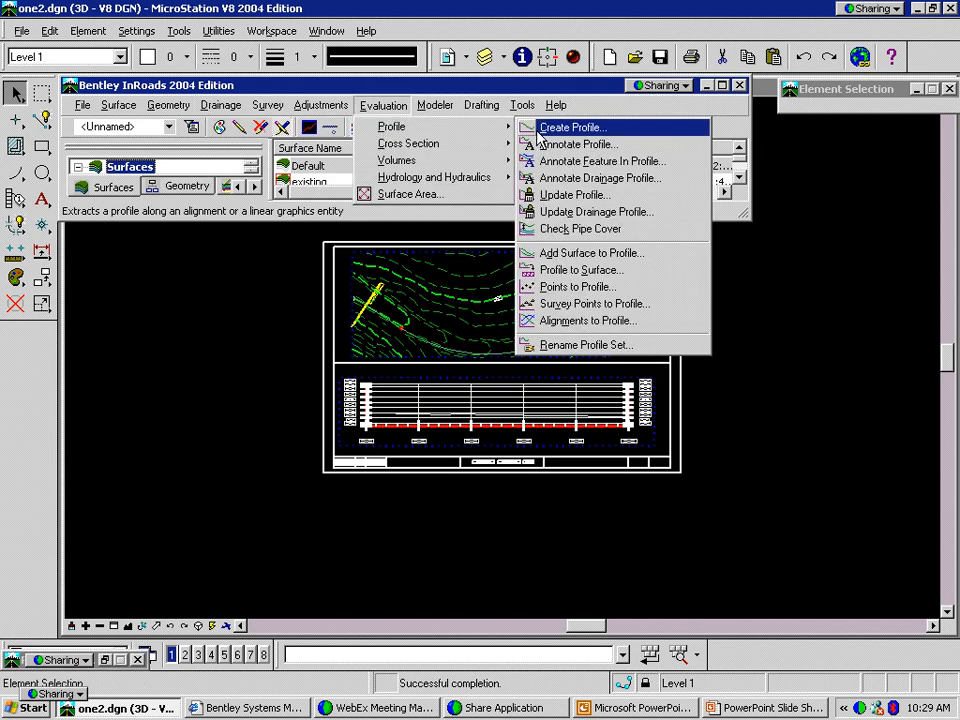
click(540, 130)
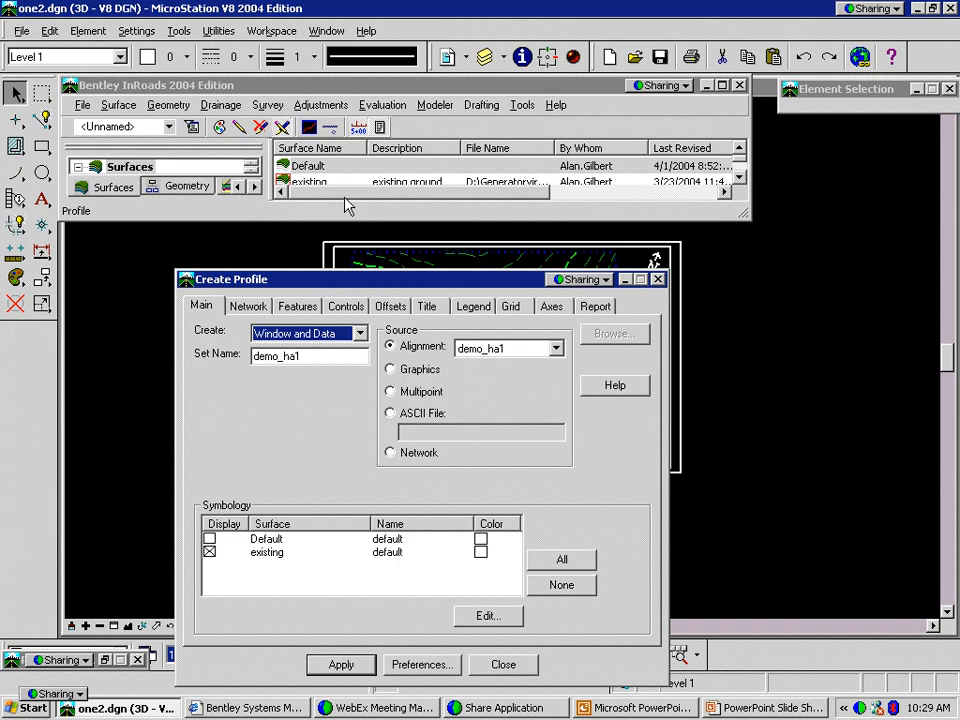
Open the design file road.dgn from the recent files and minimize the generator to uncover Create Profile
click(21, 31)
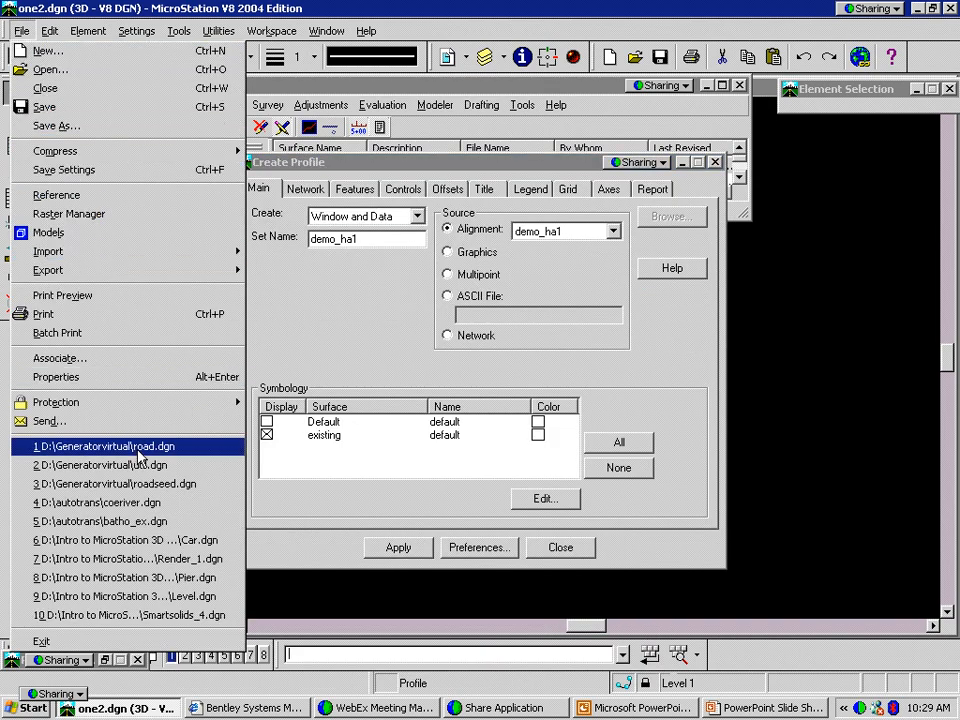
click(138, 450)
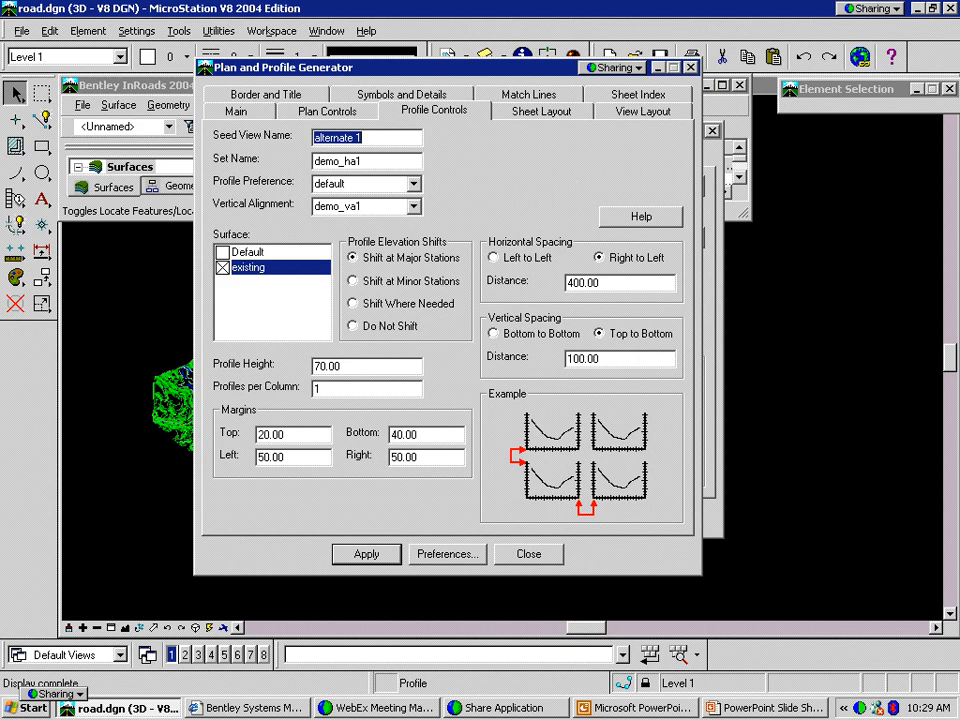
click(658, 68)
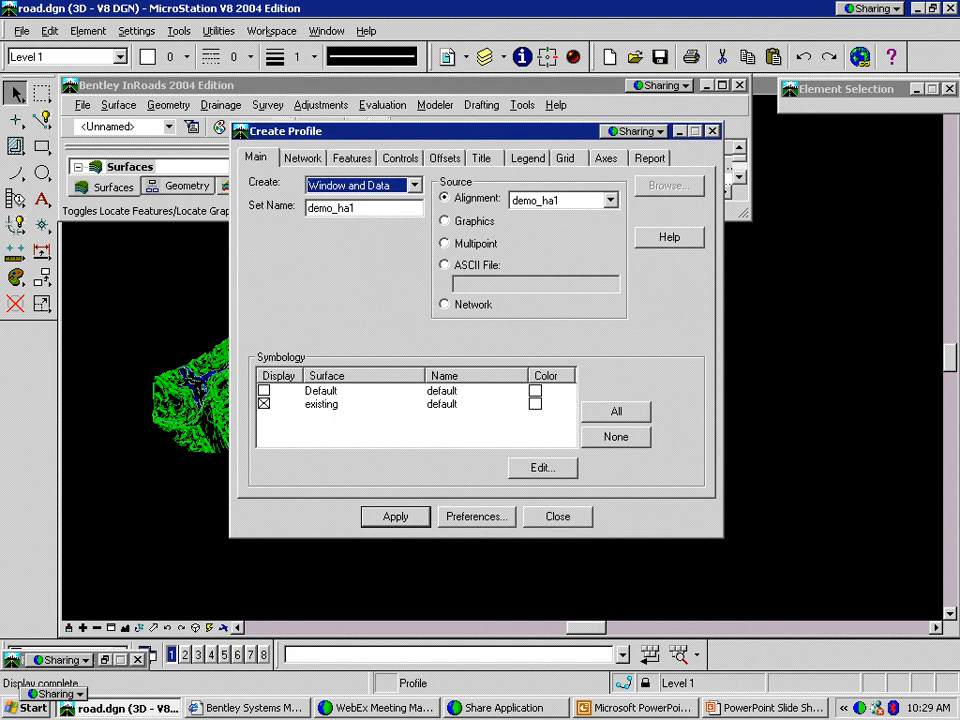
Review the Create Profile features, controls and axes settings, including its list of saved preferences
click(348, 160)
click(400, 158)
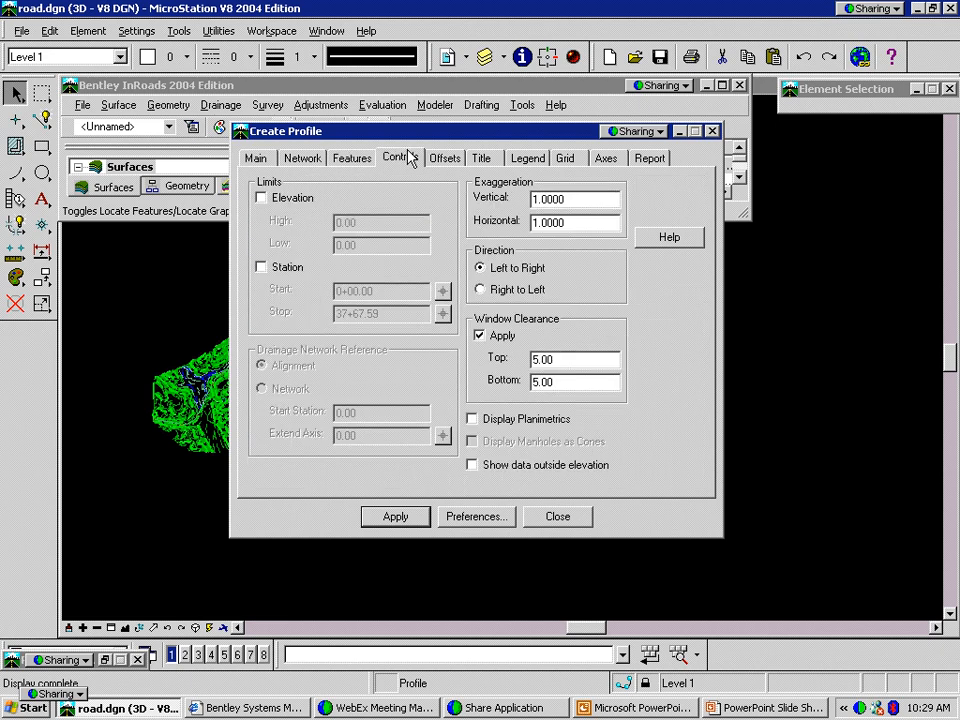
double_click(578, 199)
click(602, 162)
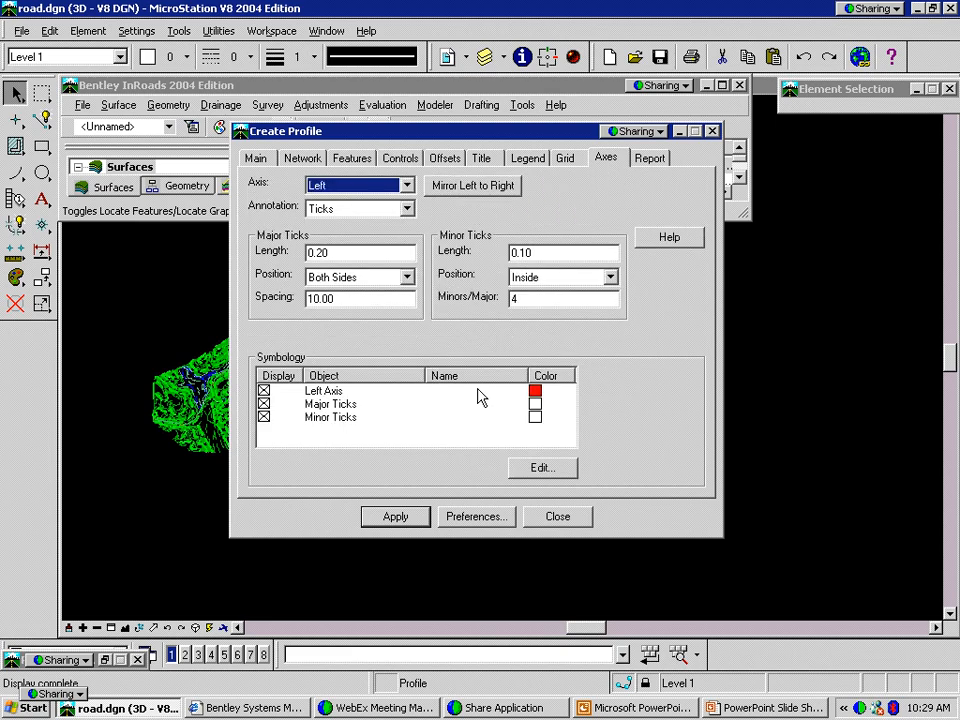
click(481, 520)
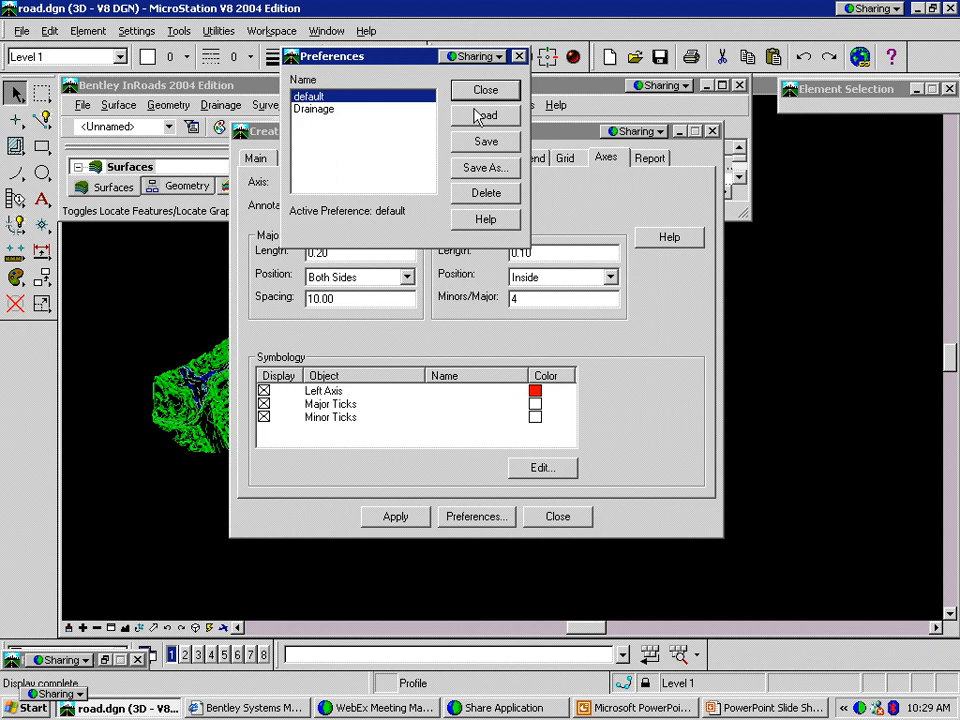
drag(305, 56, 316, 158)
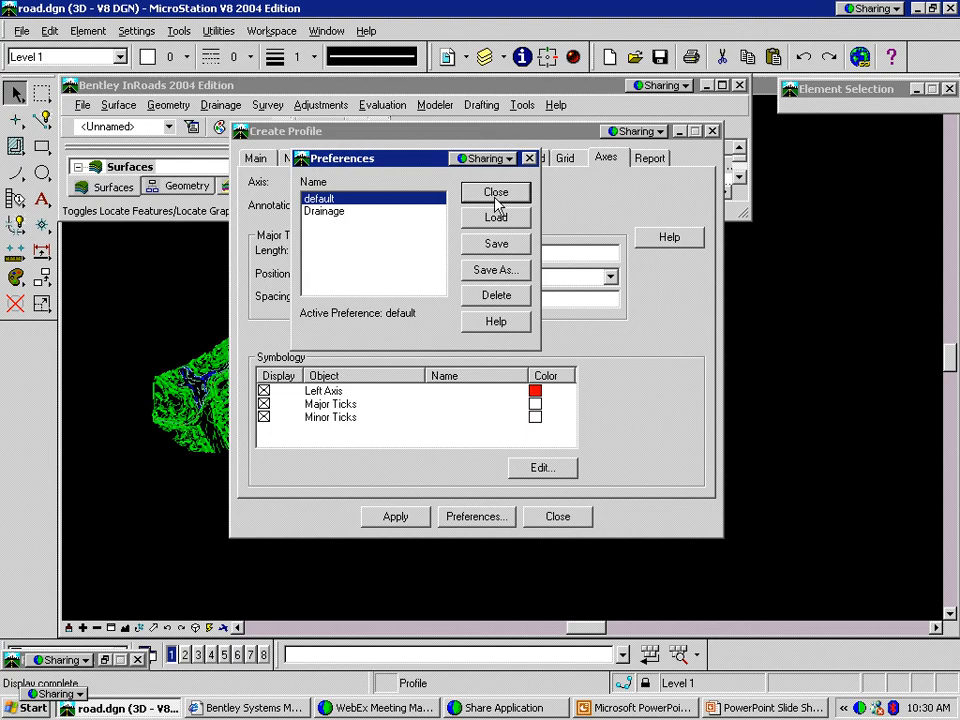
click(497, 194)
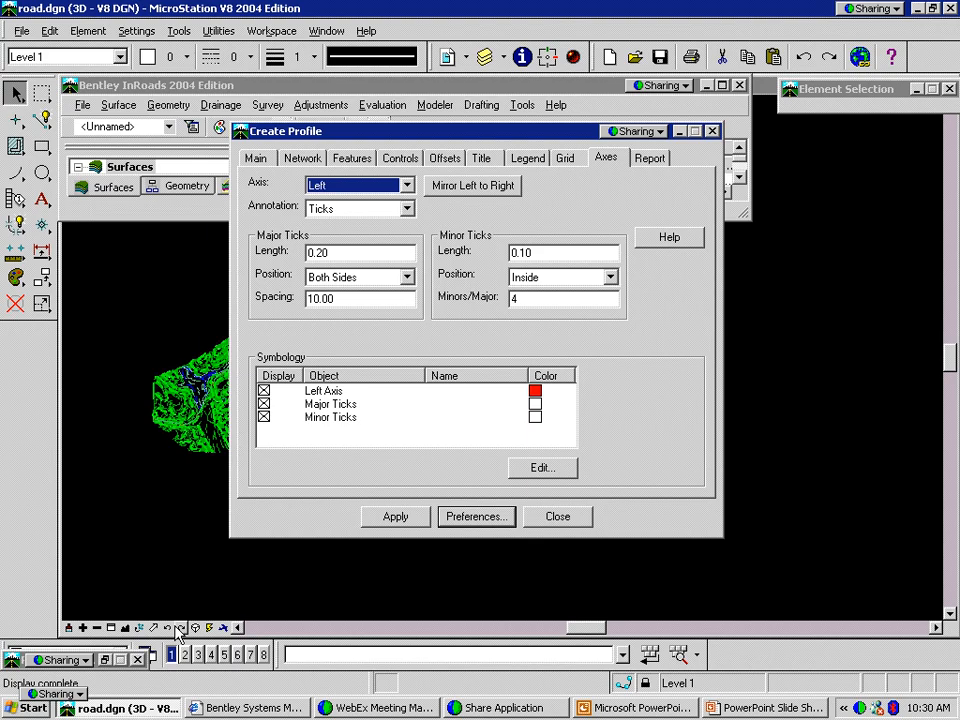
Restore the generator and inspect the available profile preferences, keeping default
click(107, 660)
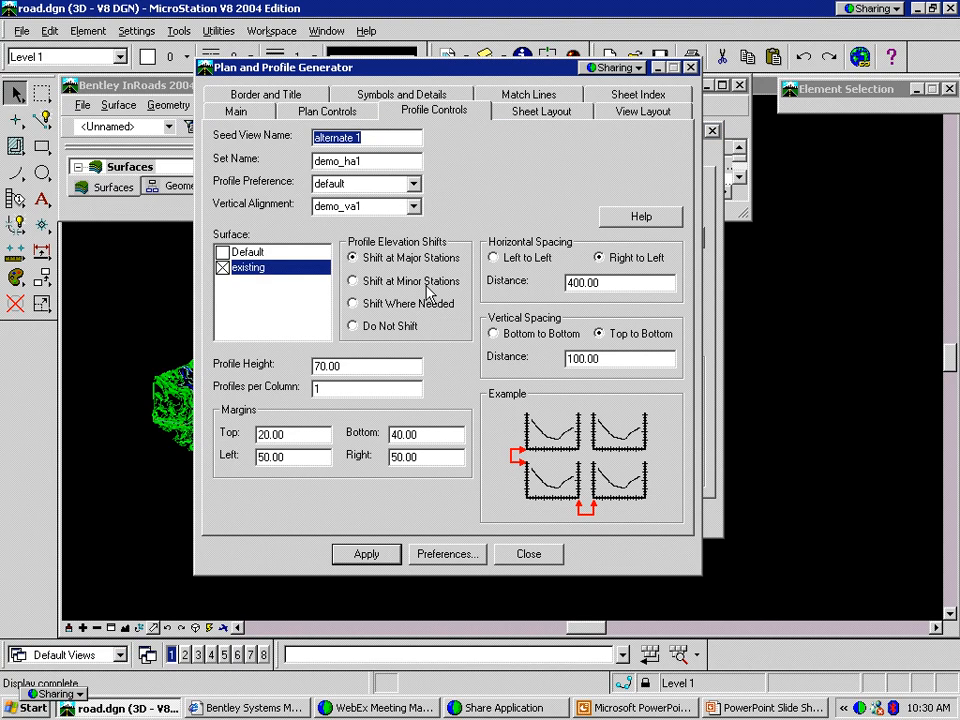
click(413, 184)
click(415, 186)
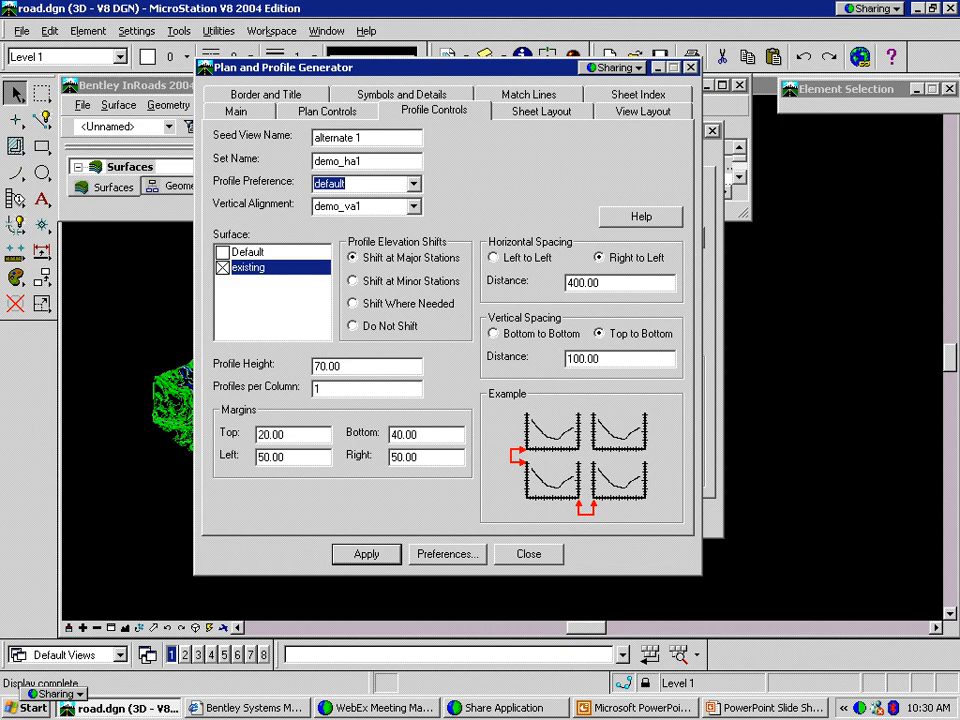
Close the Create Profile command and return to the generator's profile controls
click(663, 71)
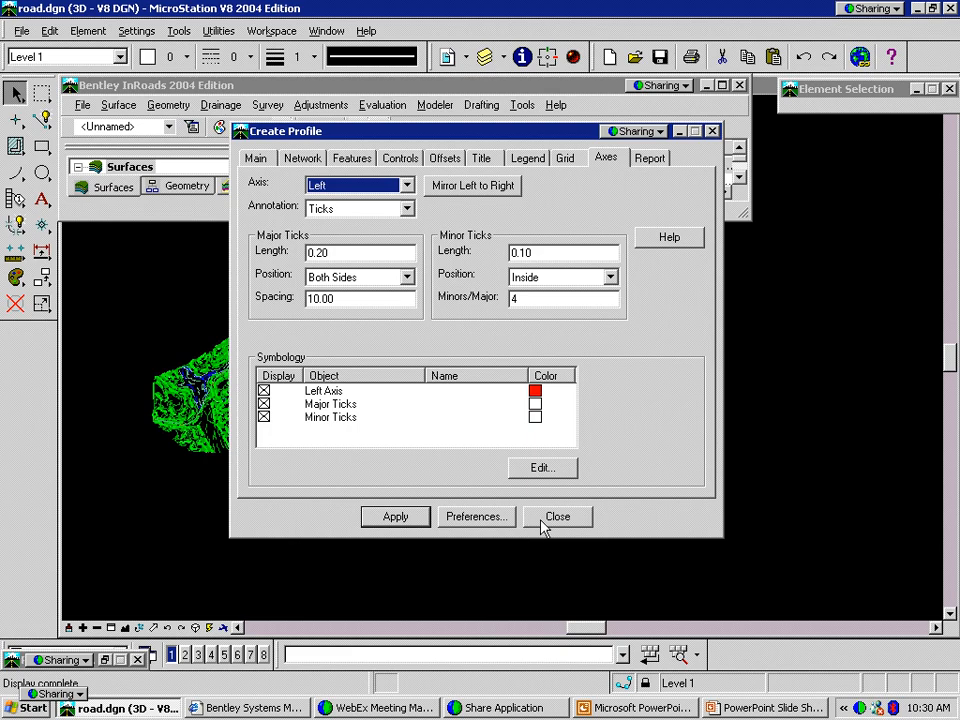
click(550, 517)
click(104, 660)
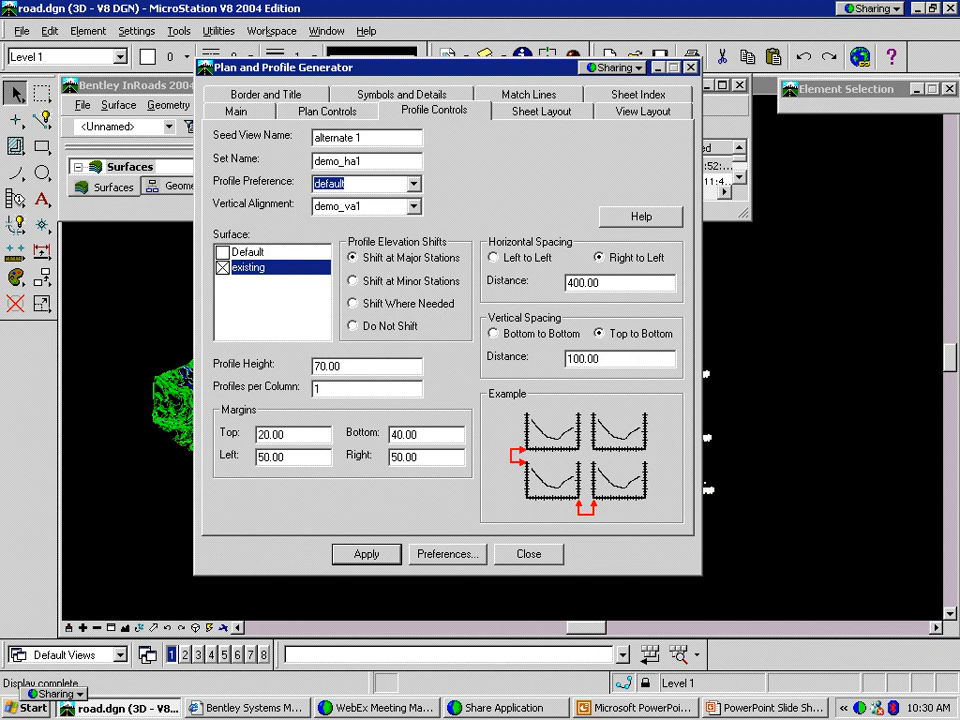
Inspect the vertical alignment choices, keeping demo_va1 with the profile elevations set to Shift at Major Stations
click(338, 207)
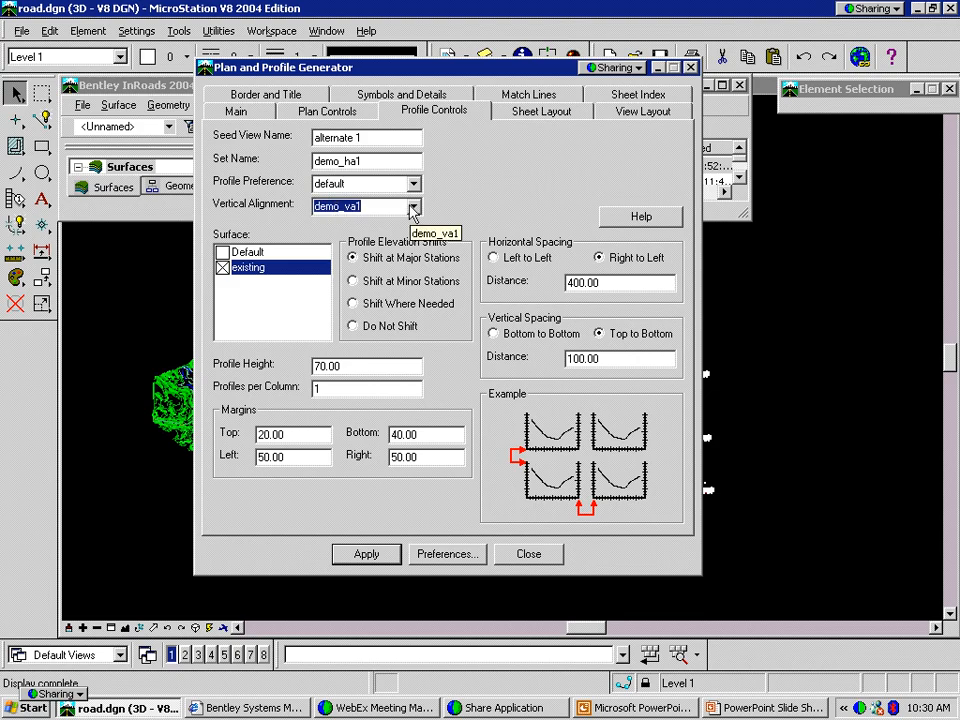
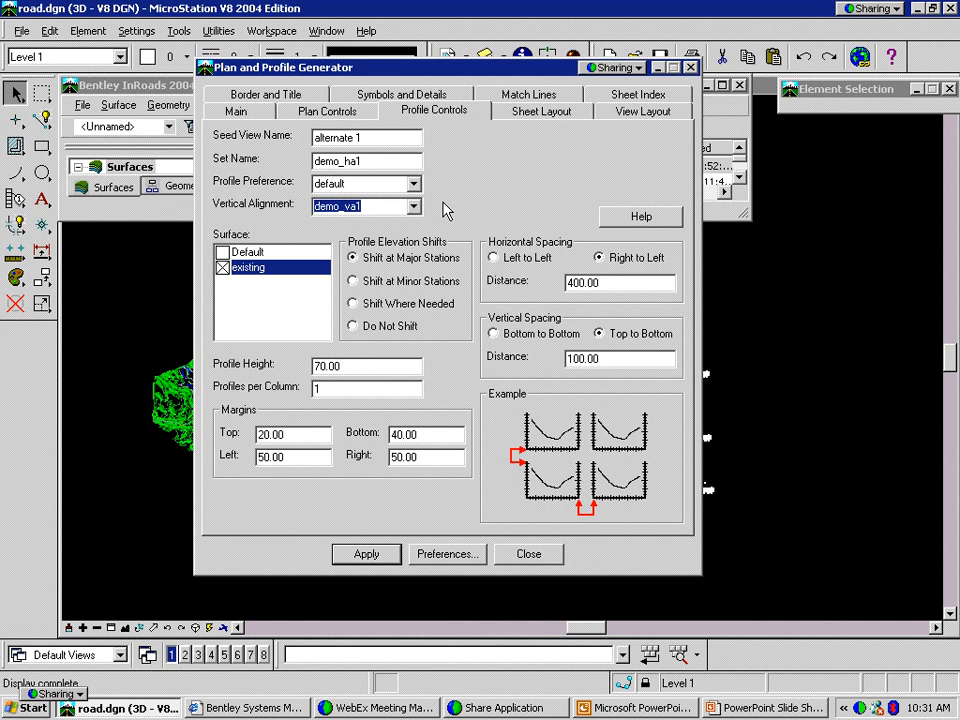
click(362, 262)
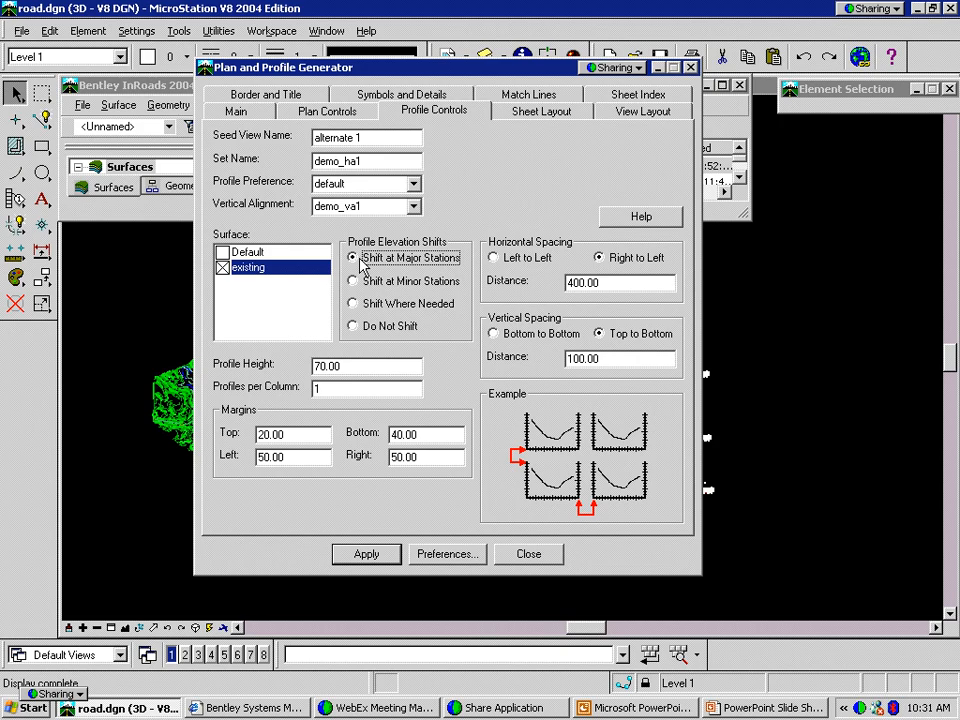
click(413, 206)
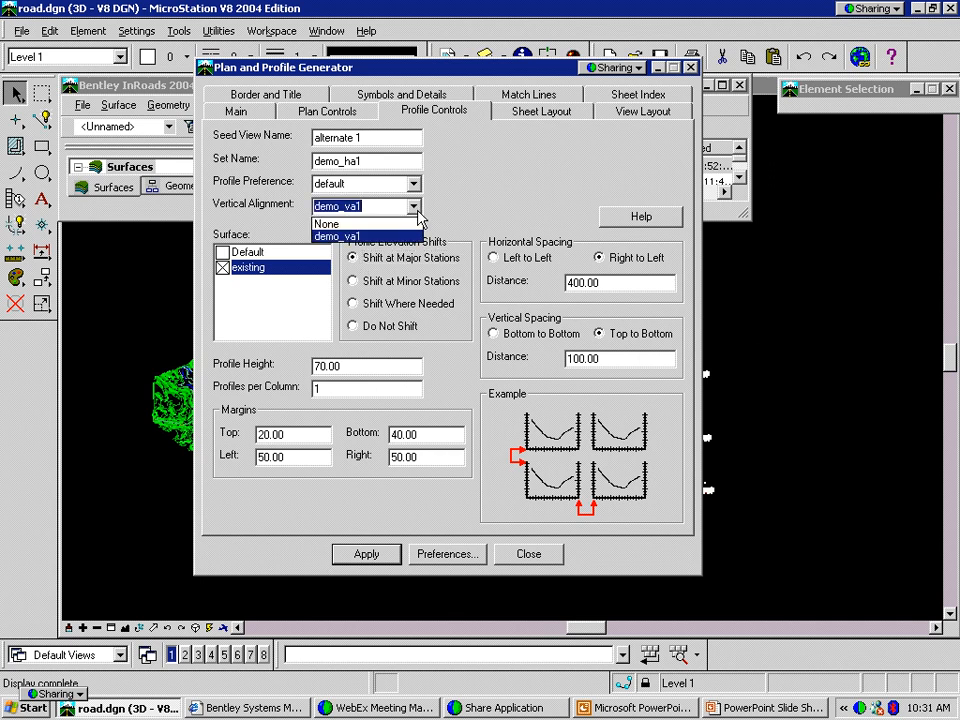
click(415, 208)
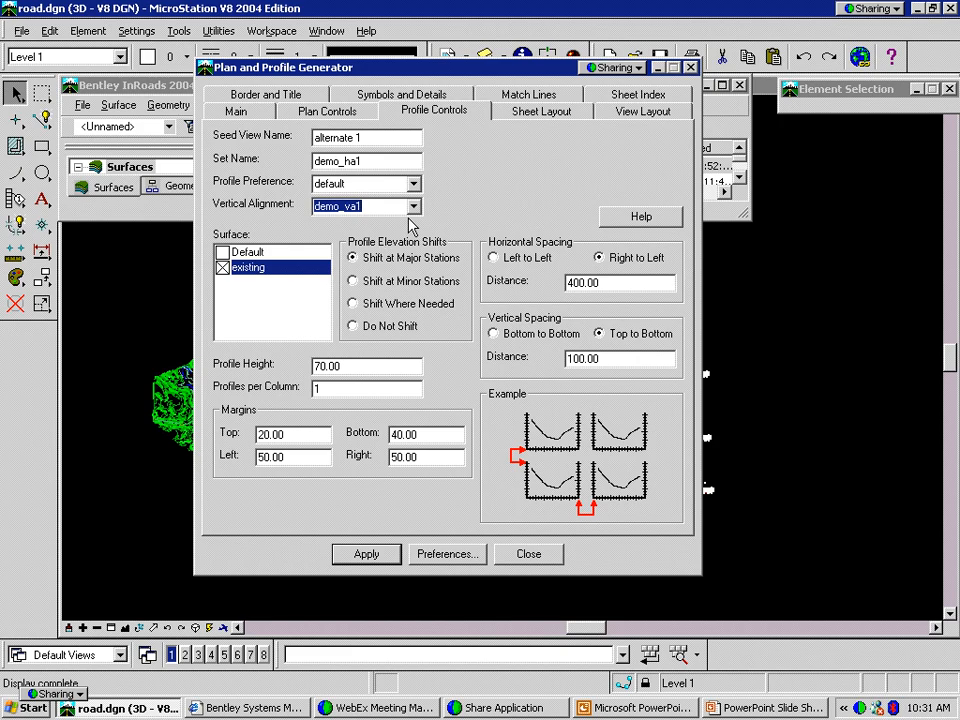
click(413, 208)
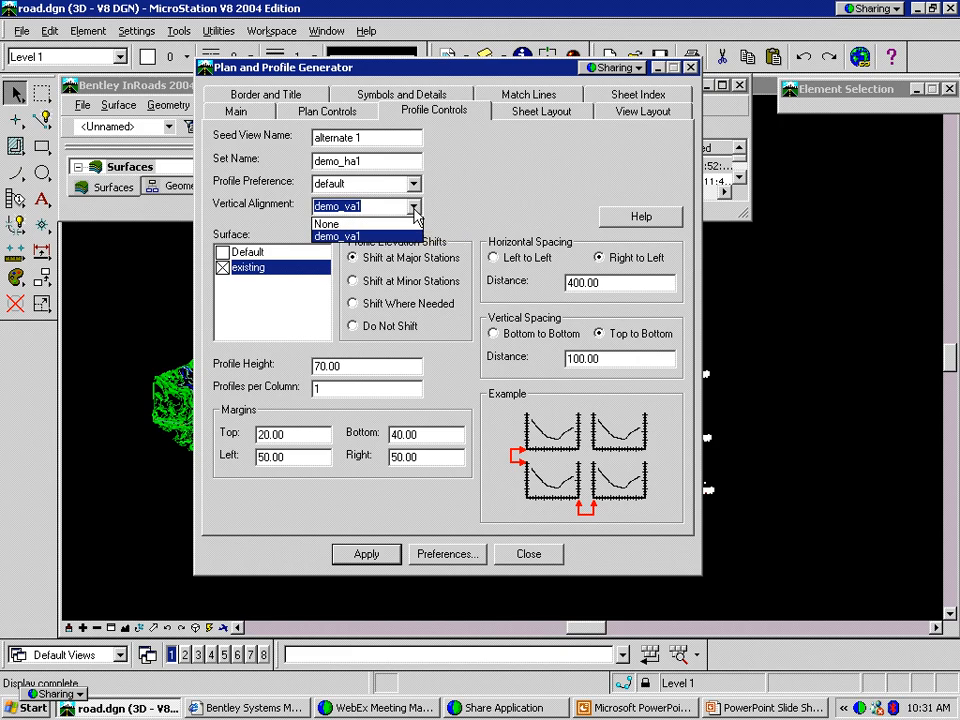
click(413, 207)
click(413, 207)
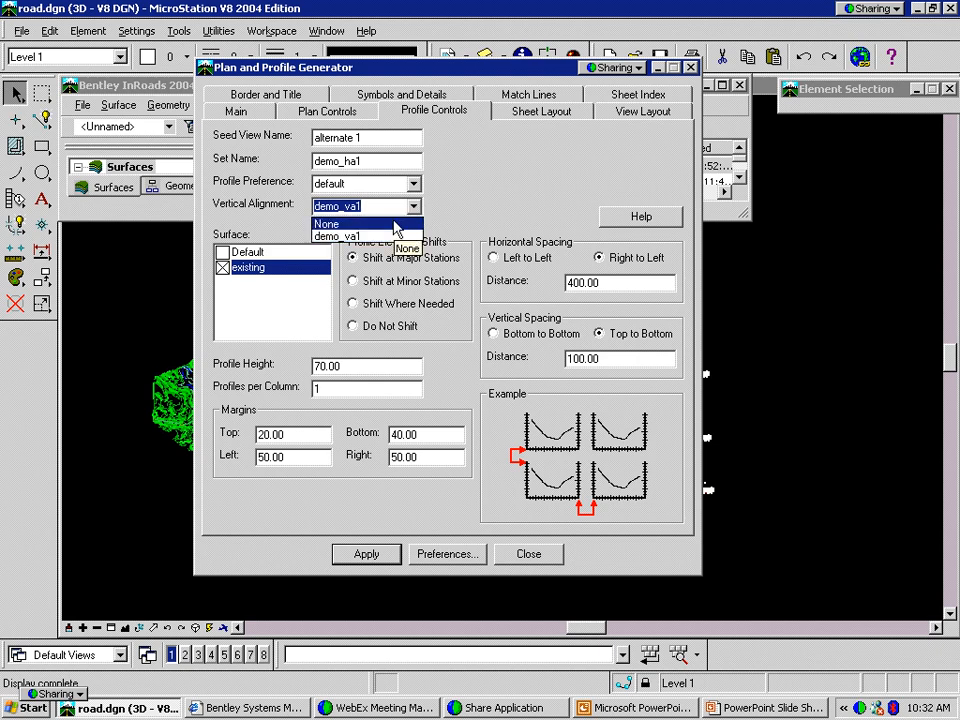
click(400, 236)
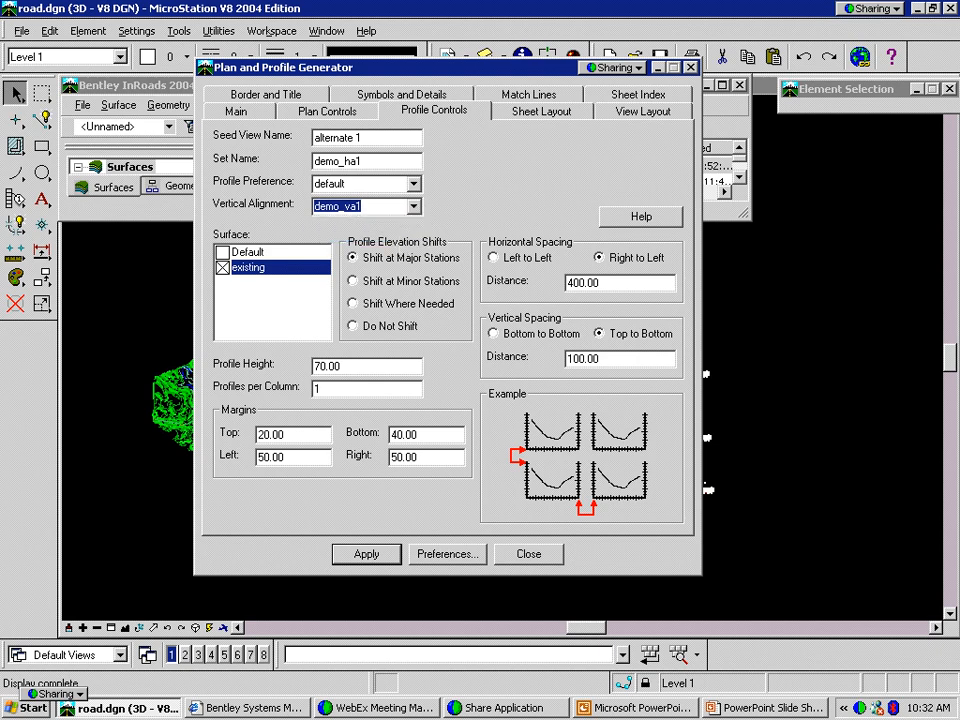
Try the Do Not Shift elevation option, return to Shift at Major Stations and keep demo_va1 as the vertical alignment
click(388, 327)
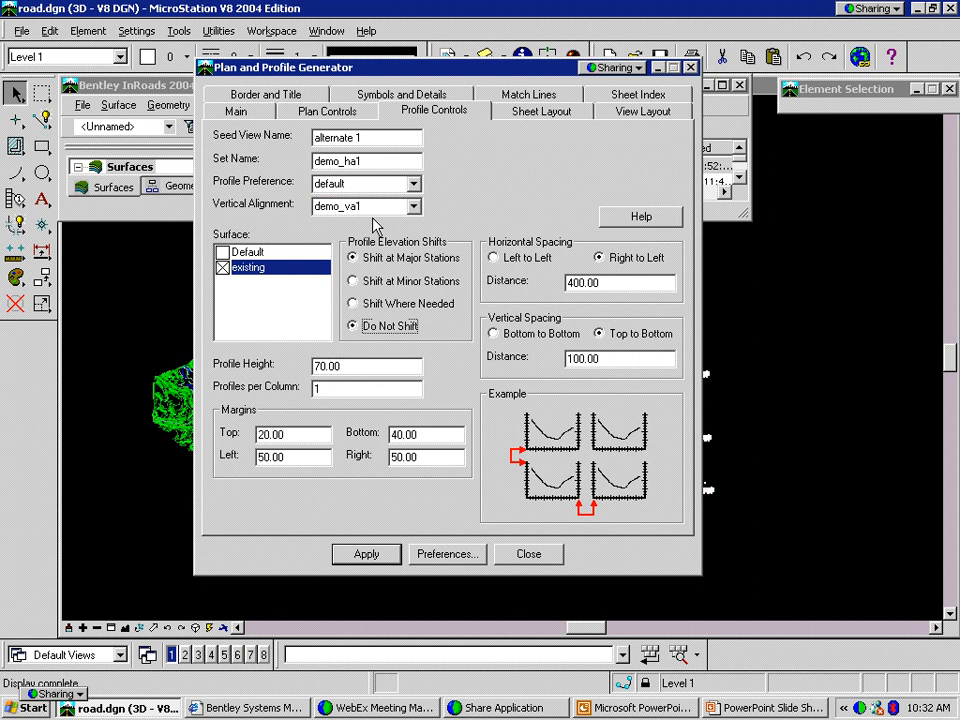
click(403, 257)
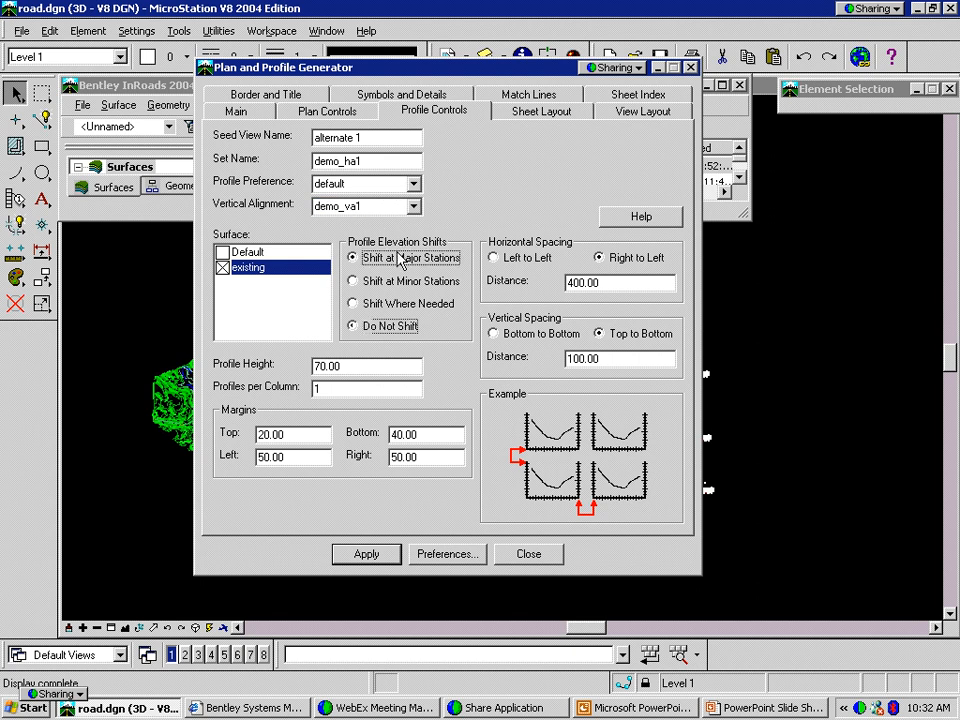
click(360, 206)
click(371, 237)
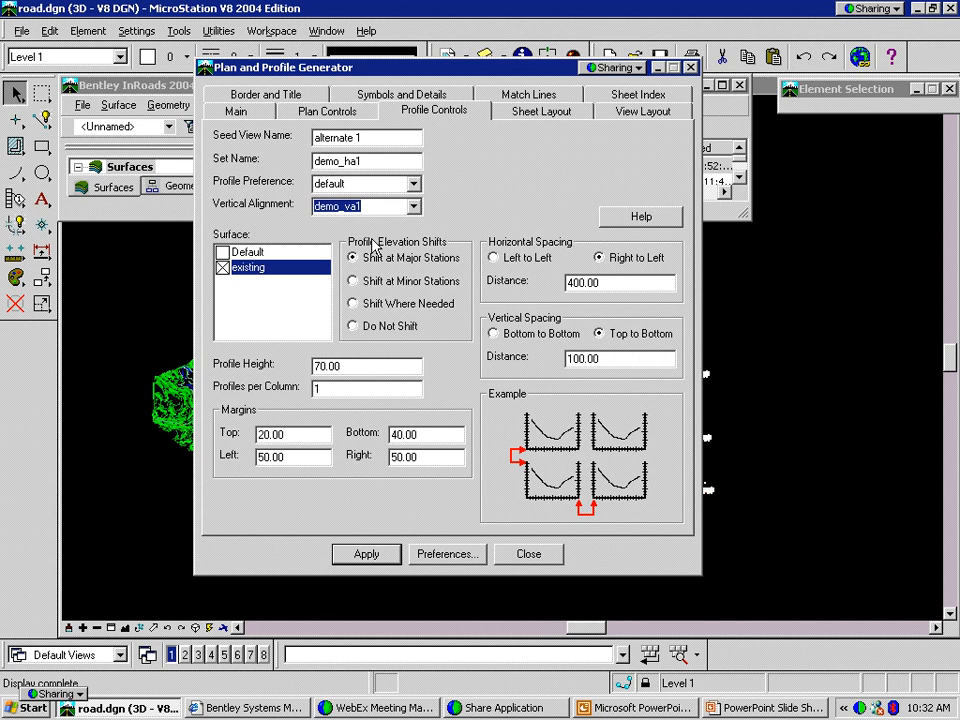
Try excluding the existing surface, include it again and alternately highlight Default and existing in the surface list
click(222, 268)
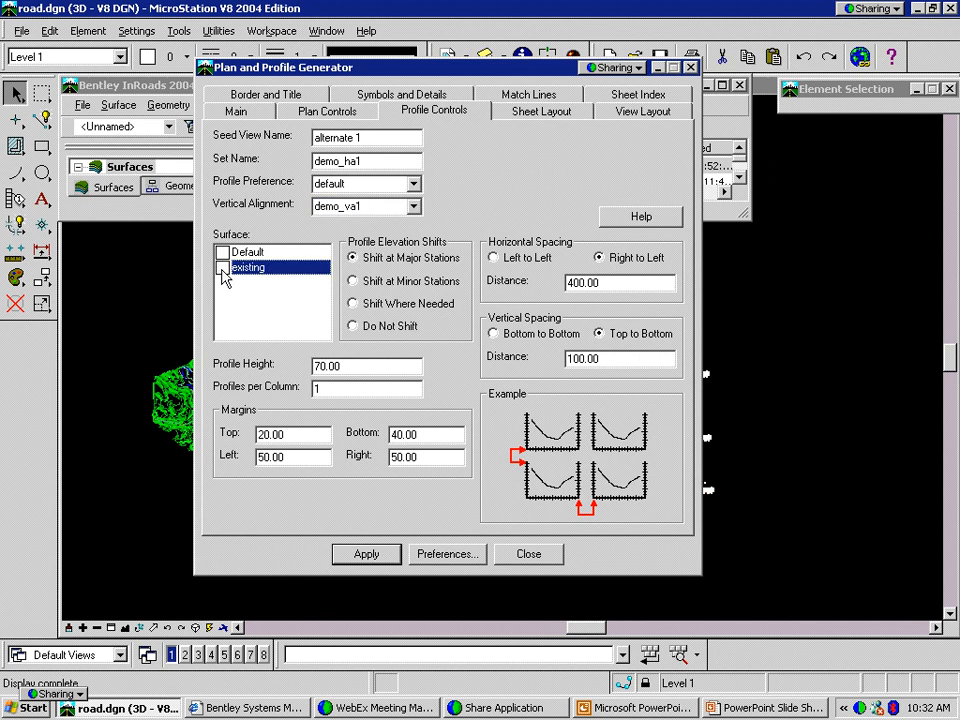
click(222, 268)
click(246, 252)
click(252, 267)
click(254, 252)
click(256, 268)
click(242, 252)
click(253, 267)
click(257, 252)
click(264, 270)
click(262, 253)
click(265, 268)
click(258, 253)
click(265, 268)
click(264, 254)
click(265, 270)
click(238, 253)
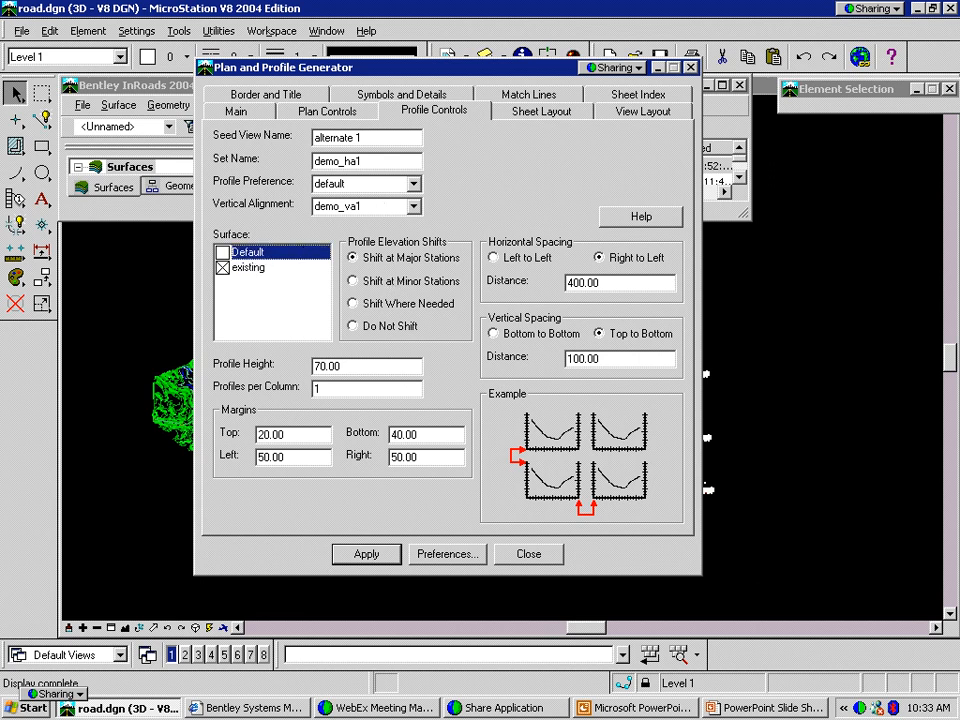
click(262, 268)
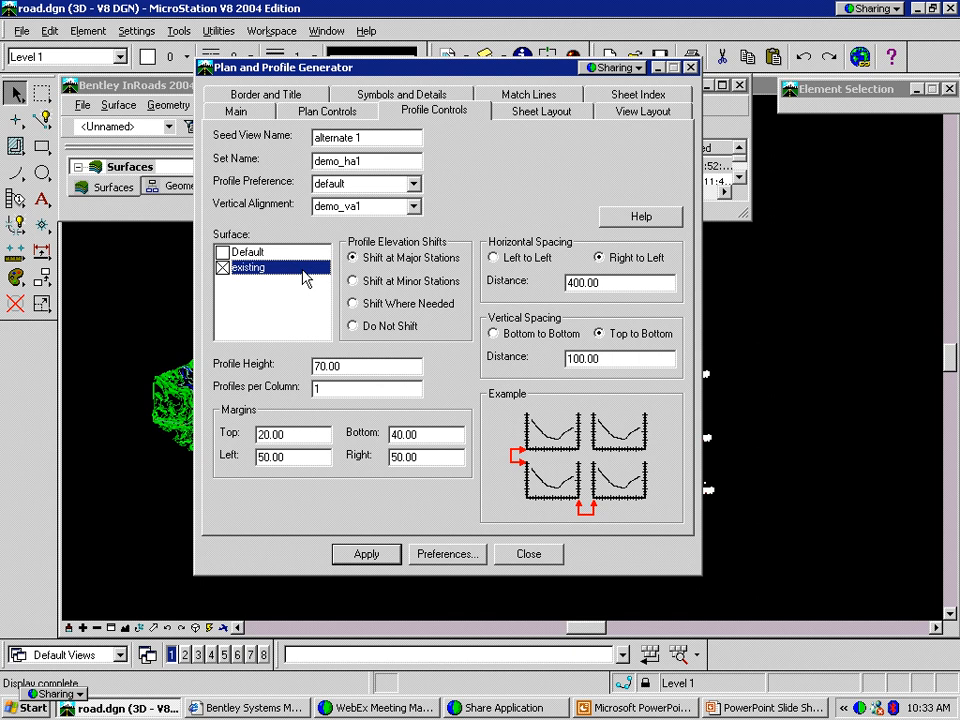
Try highlighting the Default and existing surfaces together, returning to only existing highlighted
ctrl+click(251, 257)
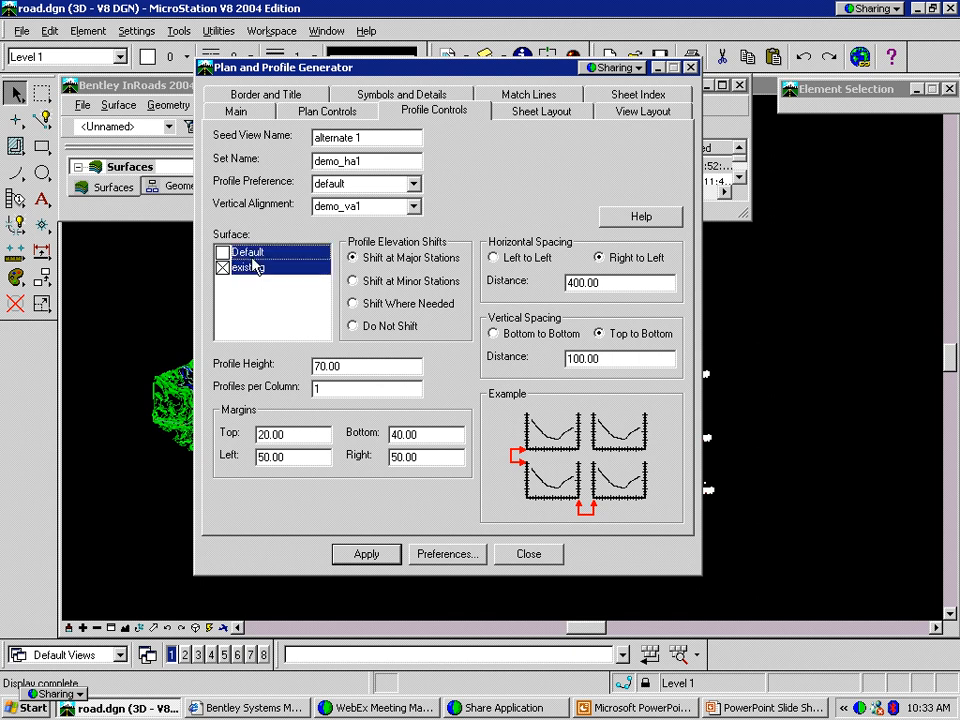
ctrl+click(258, 267)
click(258, 268)
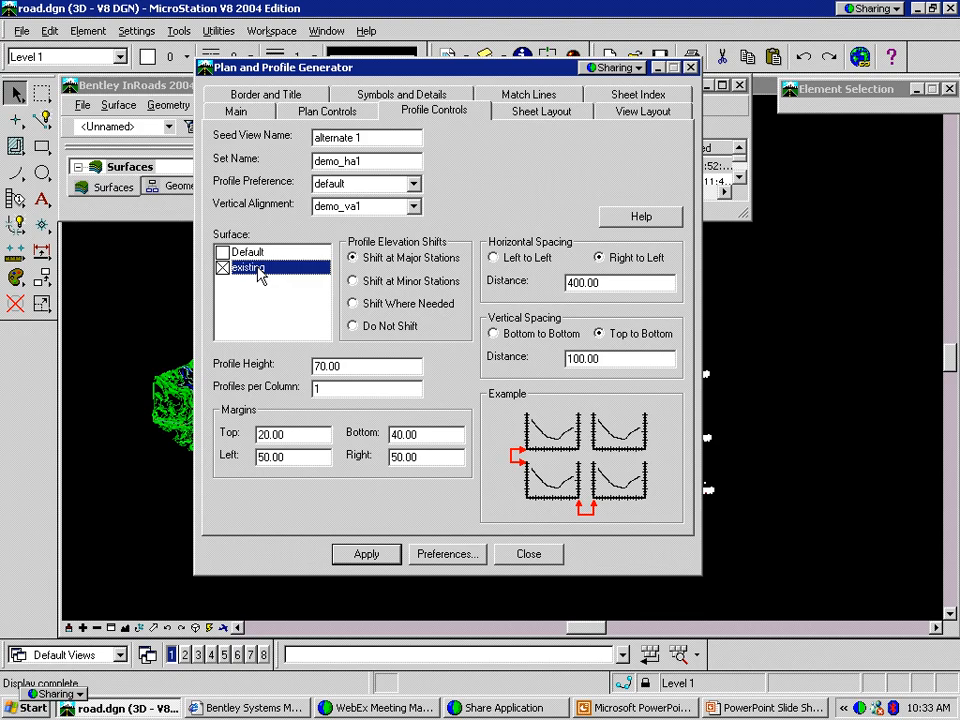
Try vertical alignment None with both the Default and existing surfaces included, and exclude Default again
click(413, 206)
click(396, 221)
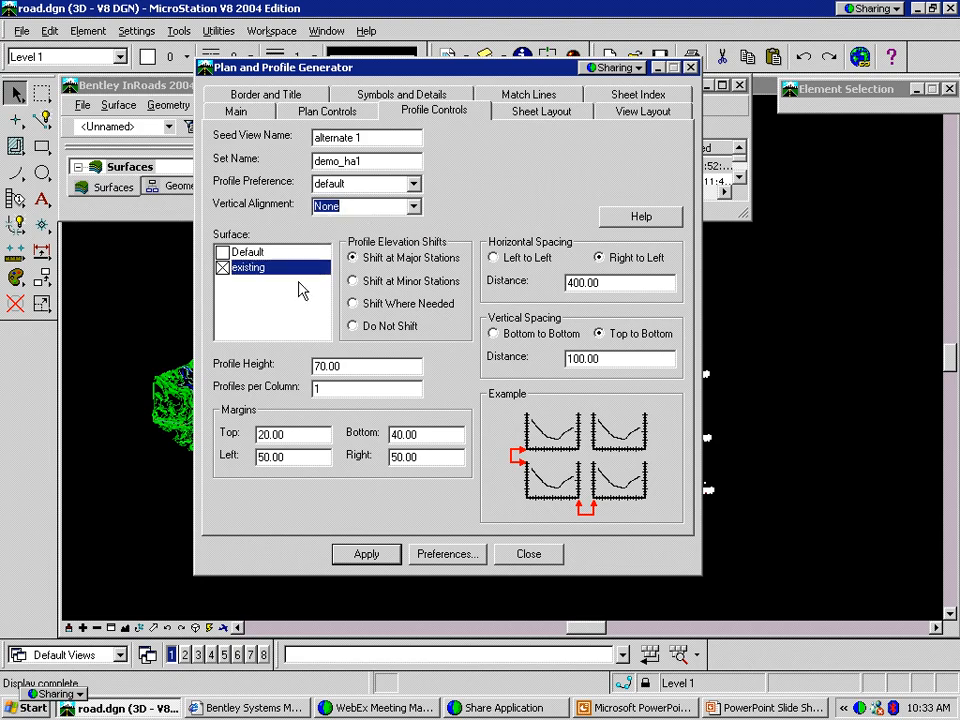
click(223, 252)
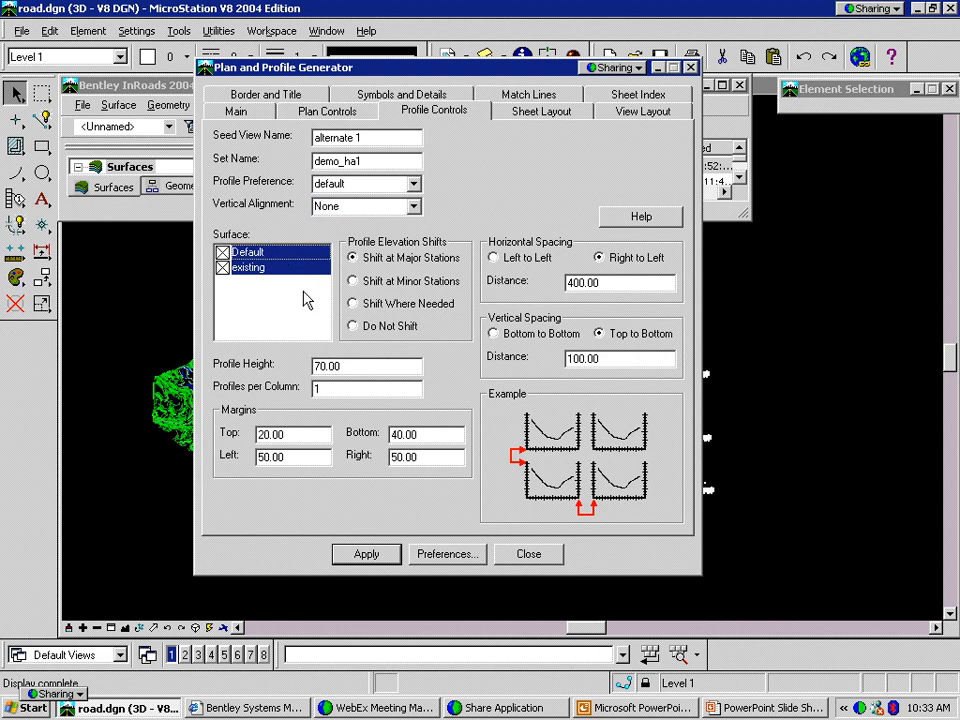
click(235, 255)
click(235, 255)
Restore demo_va1 as the vertical alignment and try Do Not Shift, returning to Shift at Major Stations
click(413, 207)
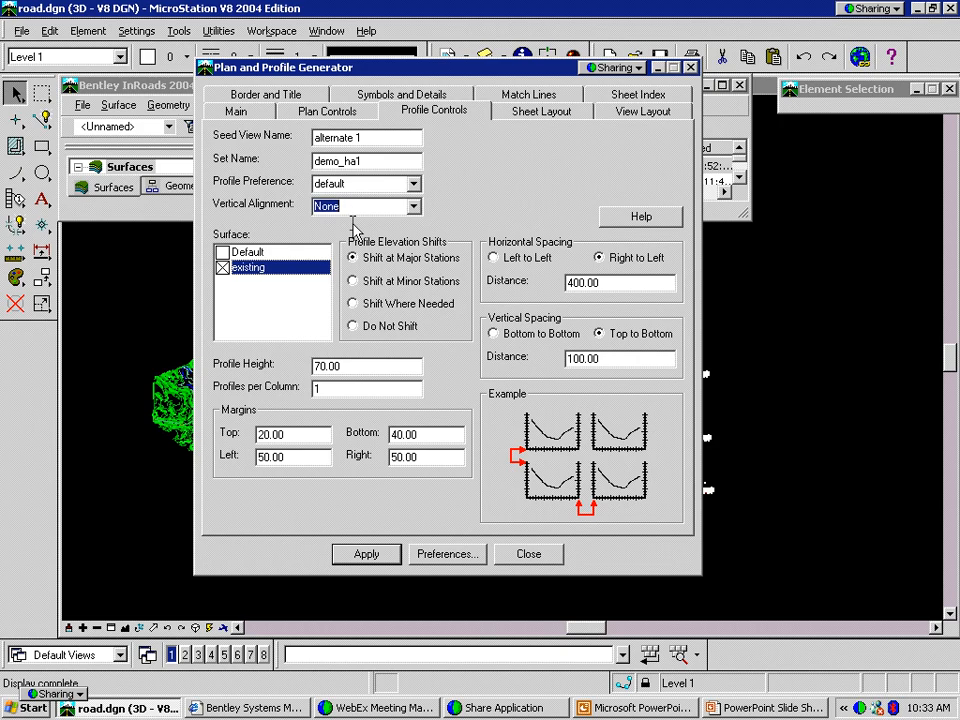
click(414, 237)
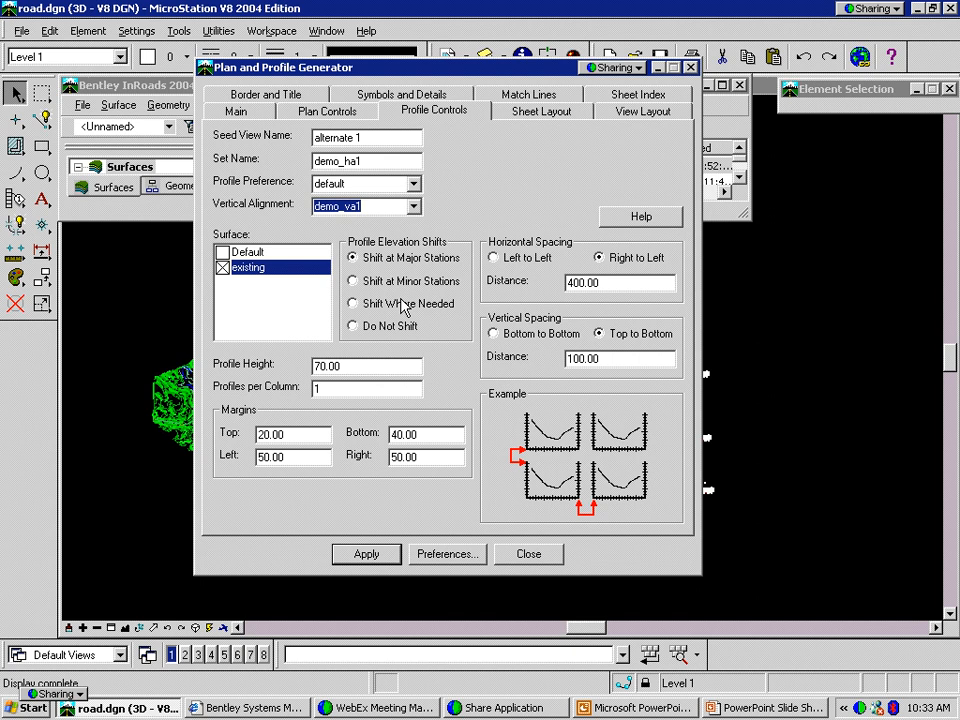
click(373, 331)
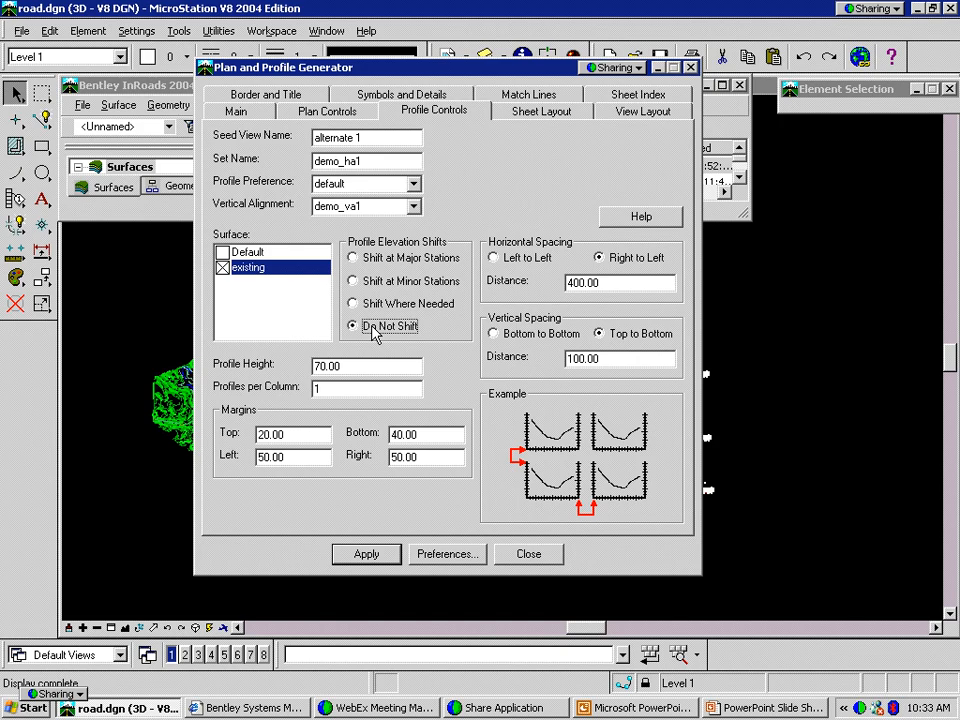
click(393, 257)
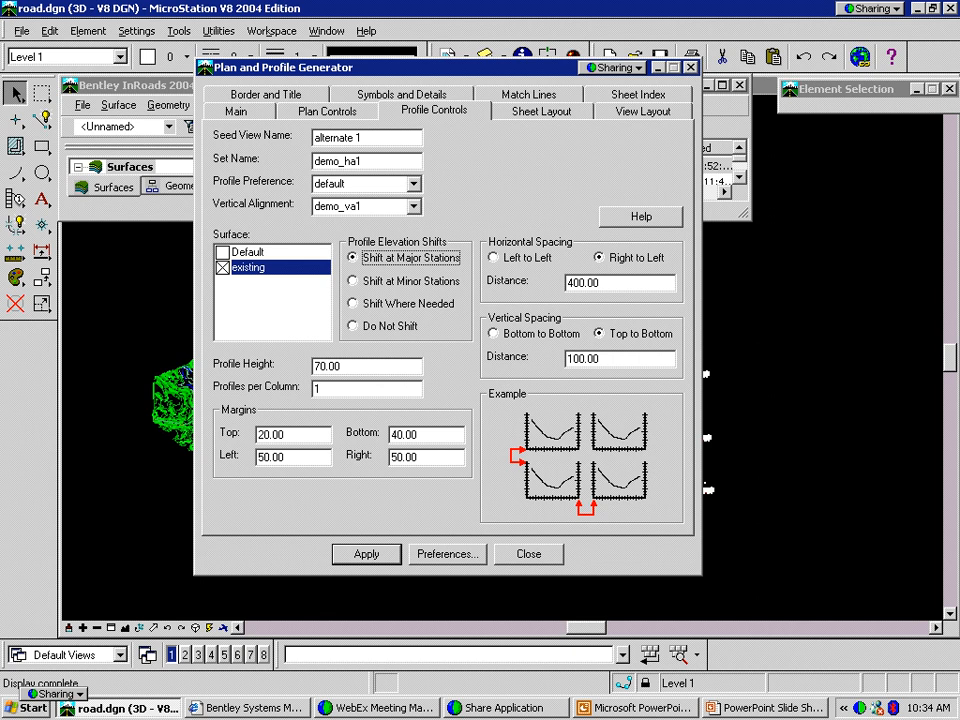
Show sheet 1 from the sheet index and measure the height of its profile grid at station 0+00
click(640, 95)
click(232, 237)
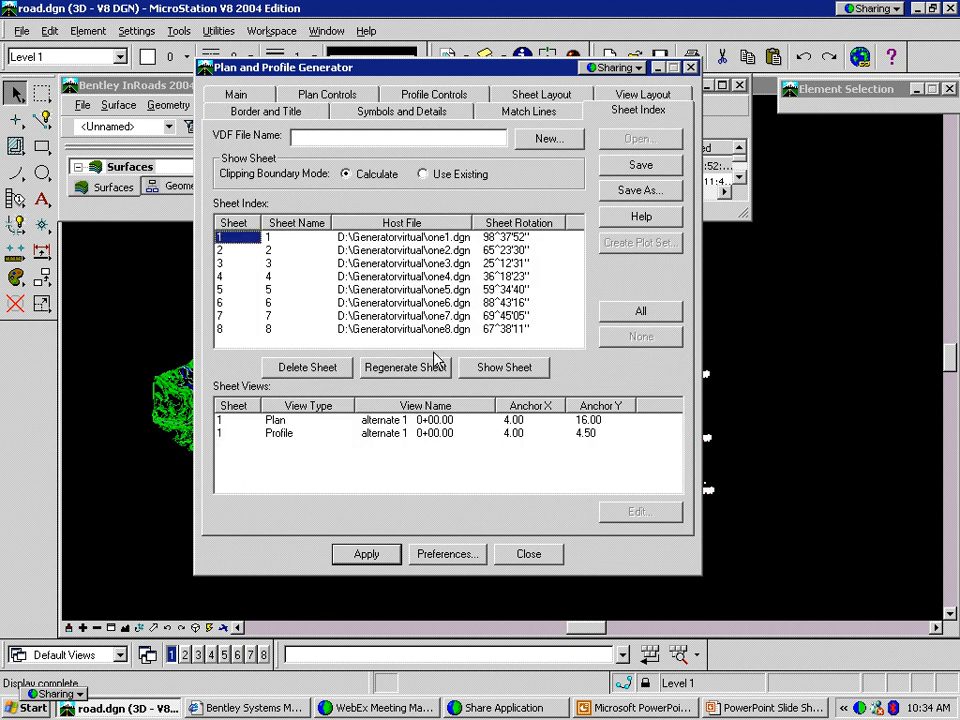
click(490, 369)
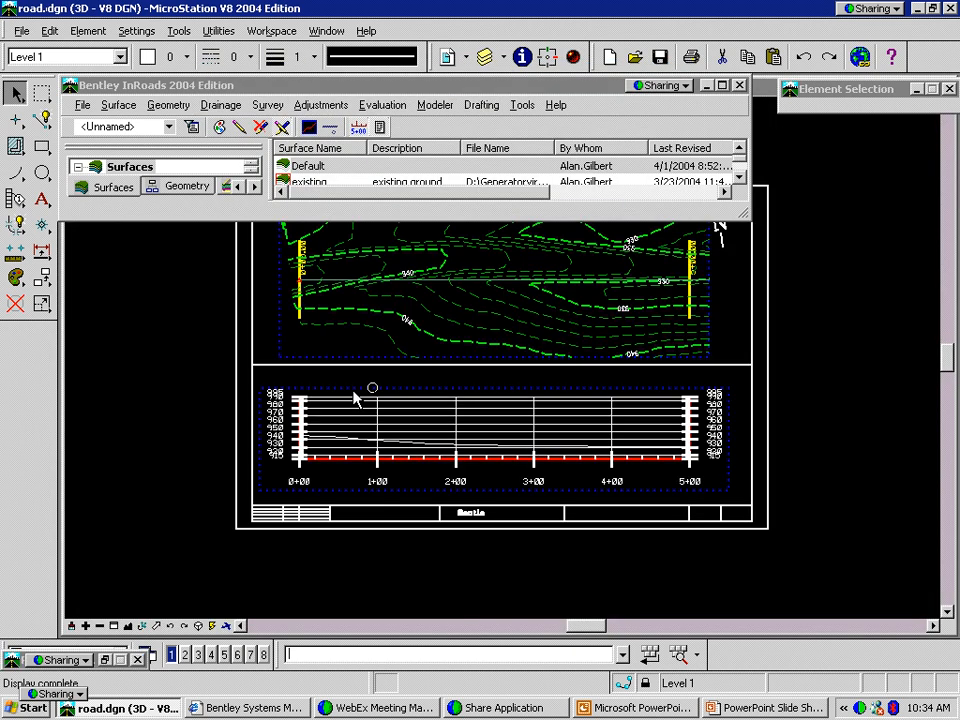
click(15, 250)
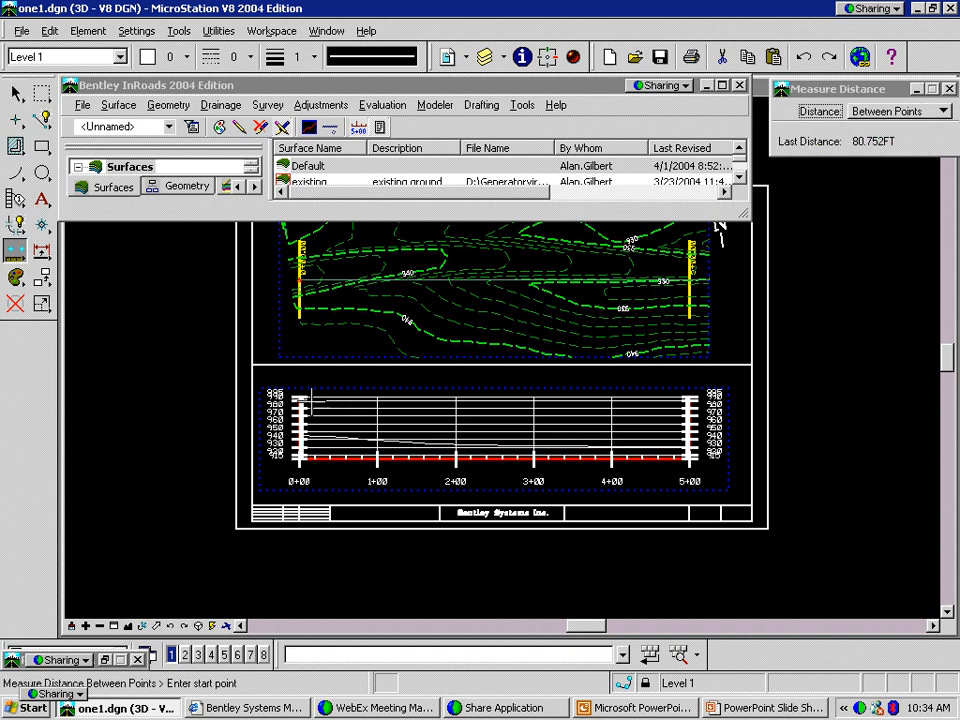
click(299, 456)
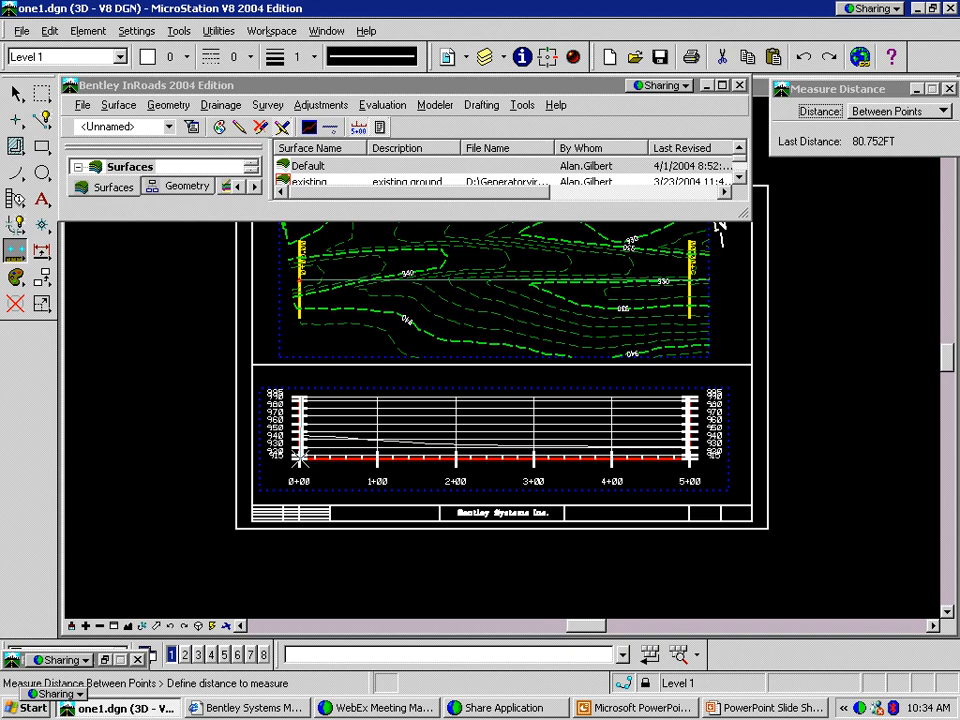
right_click(219, 542)
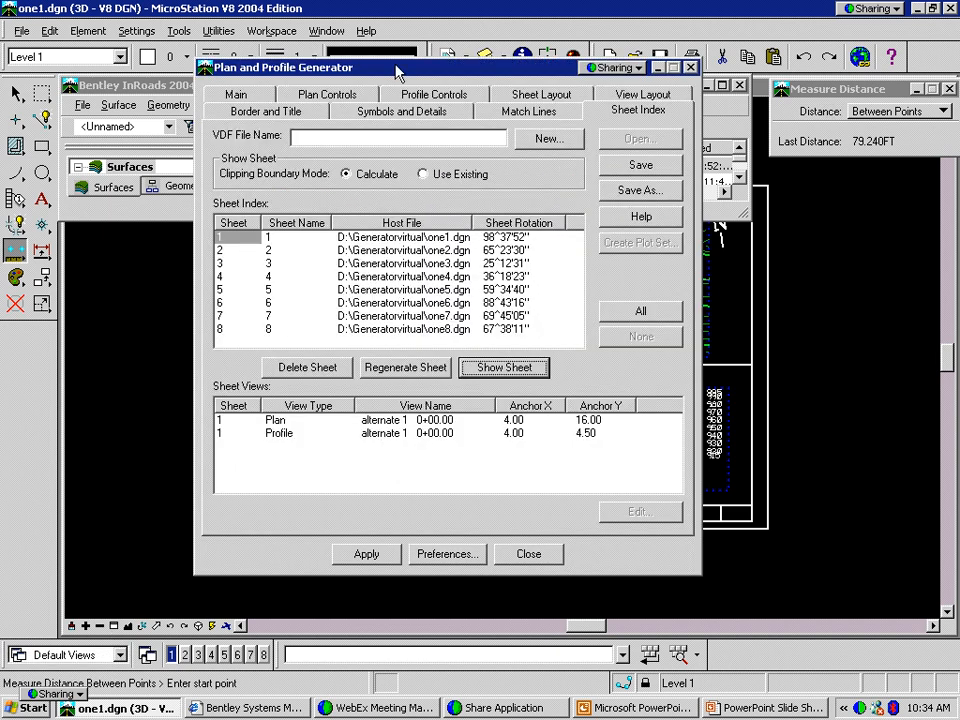
Return to the generator's profile controls and reopen road.dgn from the recent files
drag(396, 65, 346, 64)
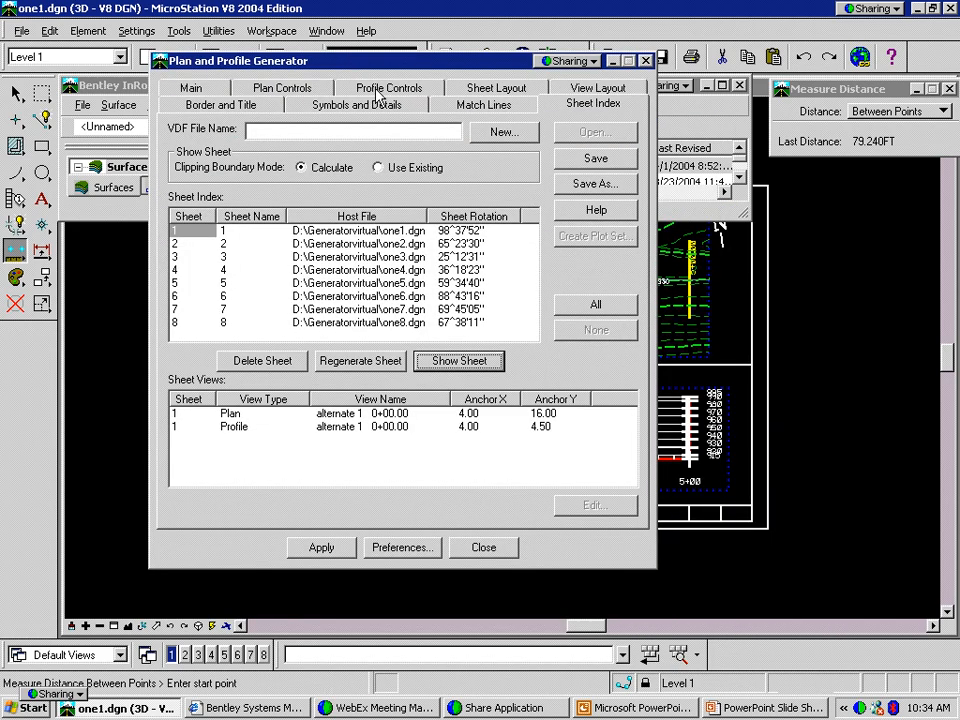
click(388, 87)
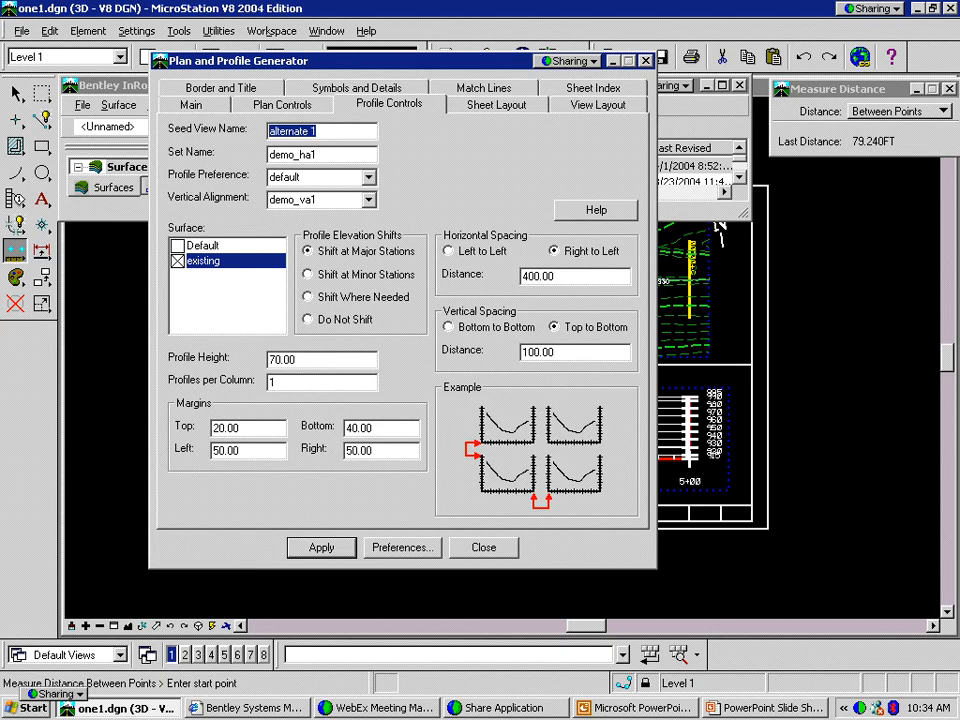
click(21, 31)
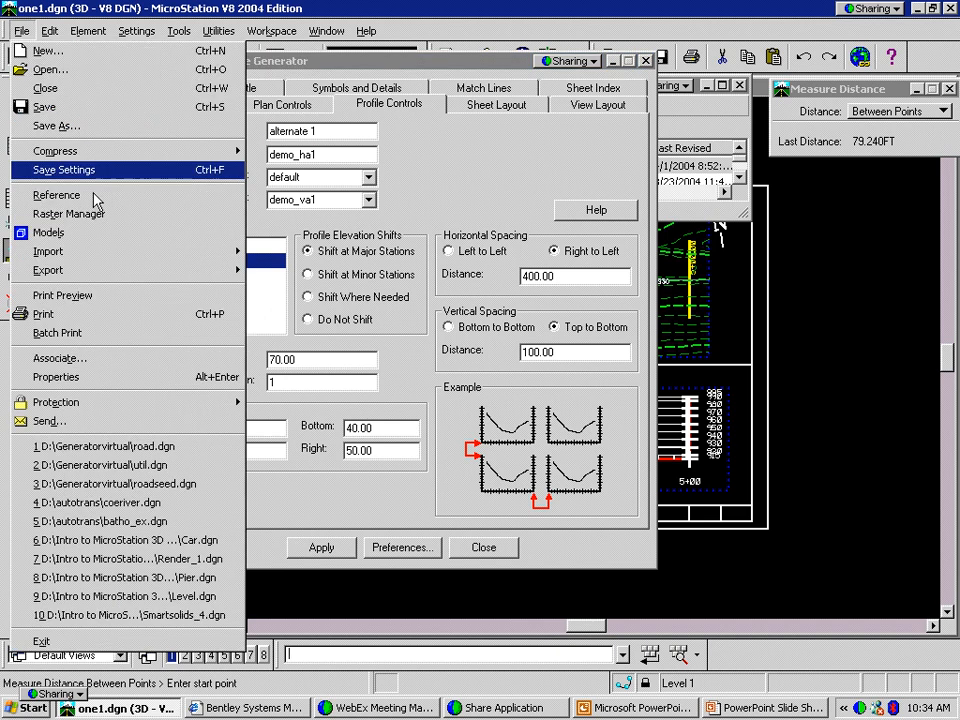
click(153, 448)
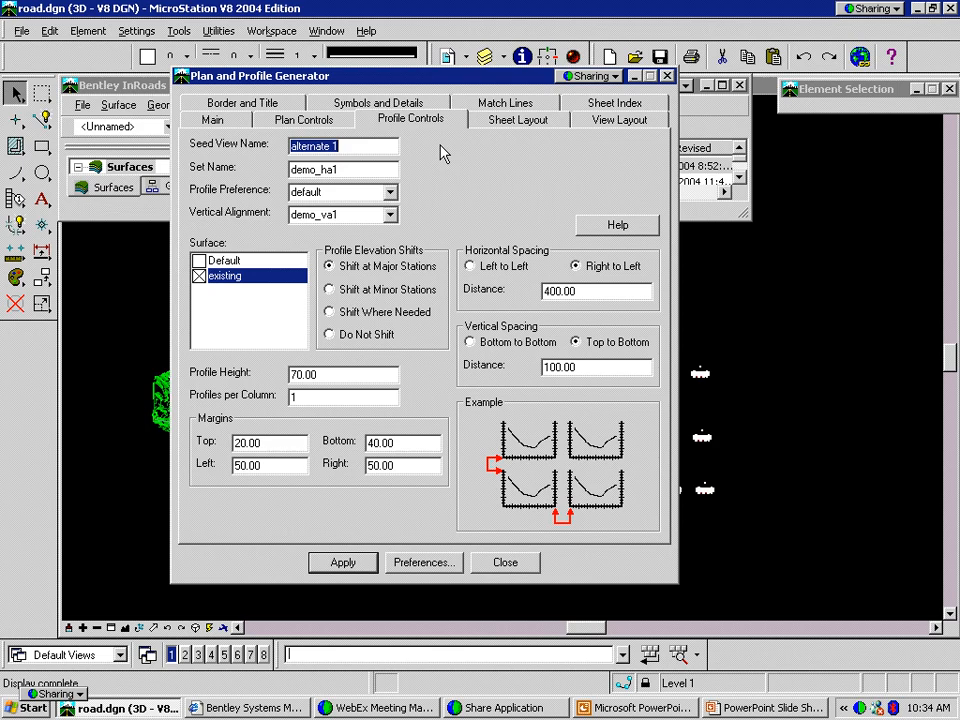
Move the generator aside to examine the rows of generated profiles in road.dgn, and bring it back into view
mouse_move(440, 146)
mouse_down()
mouse_move(421, 56)
mouse_move(441, 106)
mouse_move(768, 499)
mouse_up()
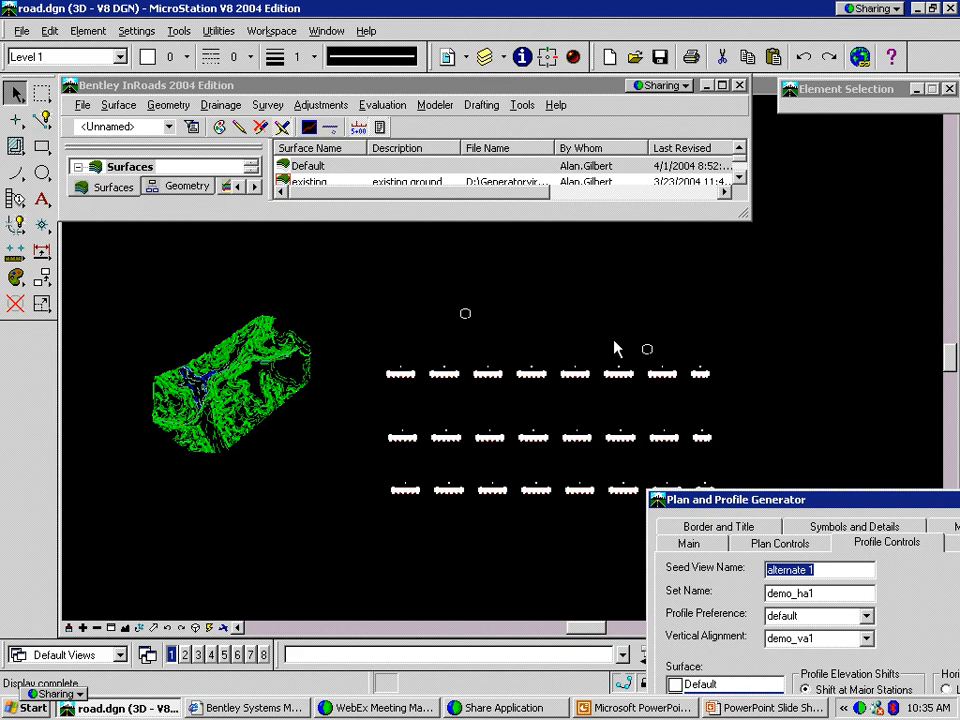
drag(727, 499, 310, 52)
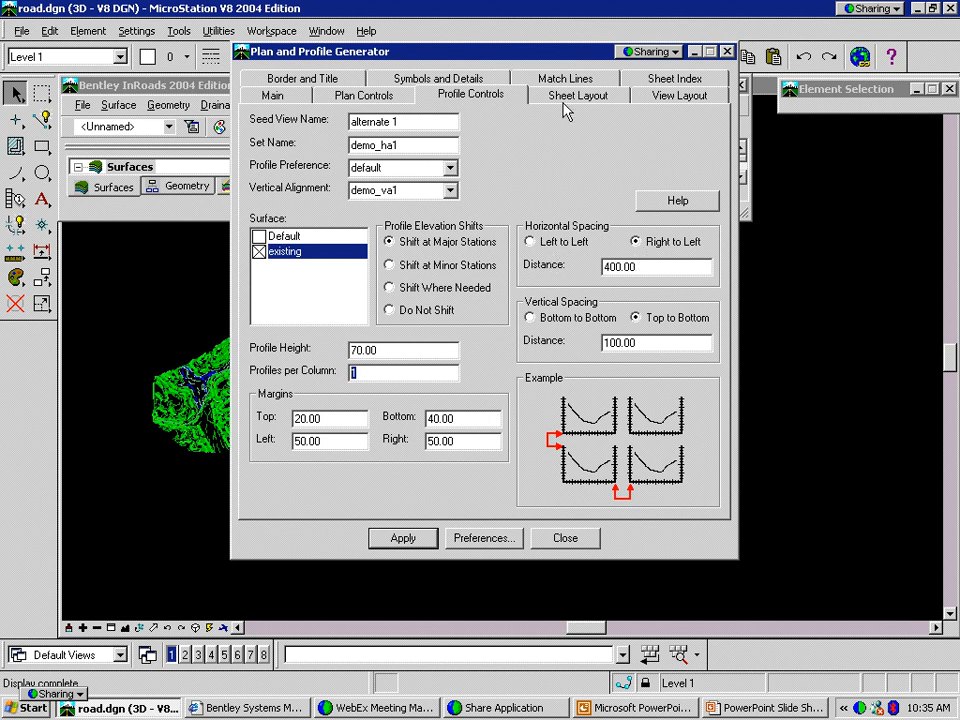
drag(534, 61, 297, 112)
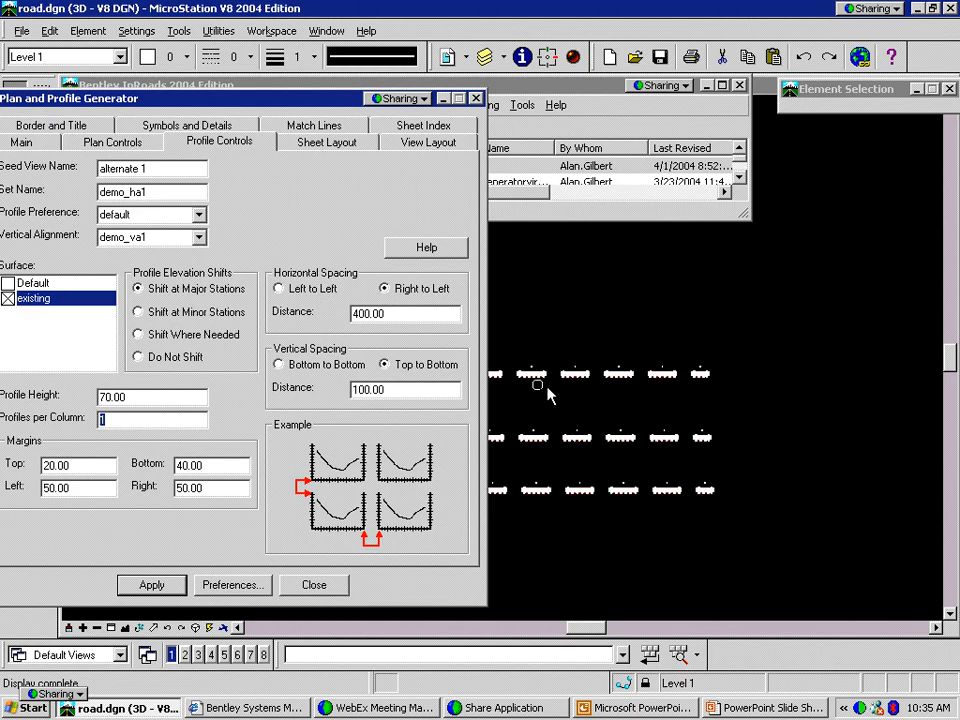
drag(296, 101, 376, 117)
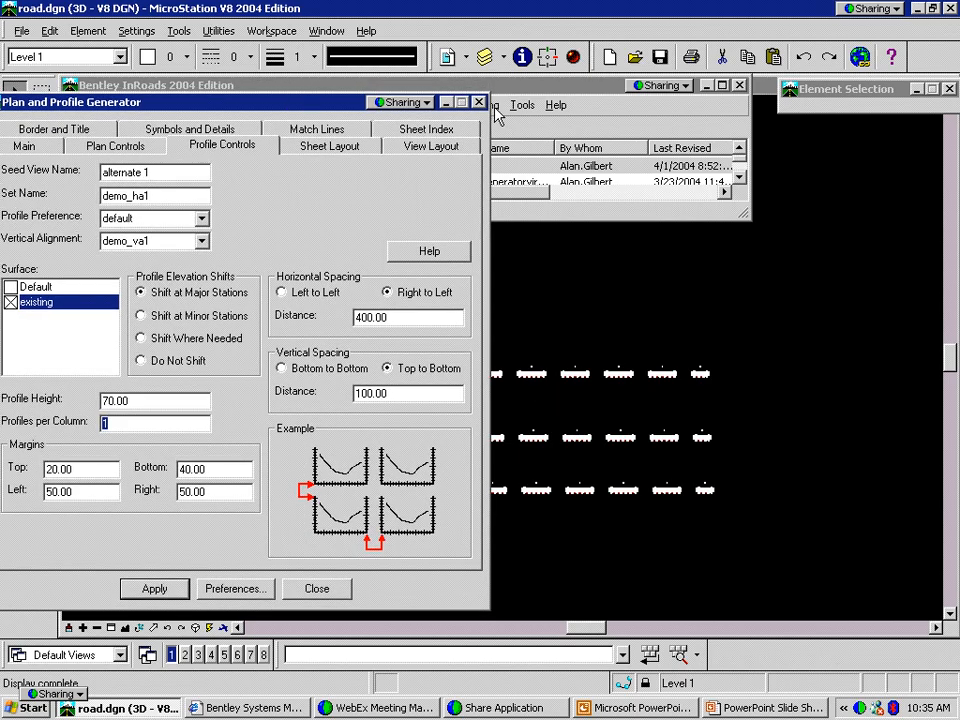
drag(498, 117, 529, 68)
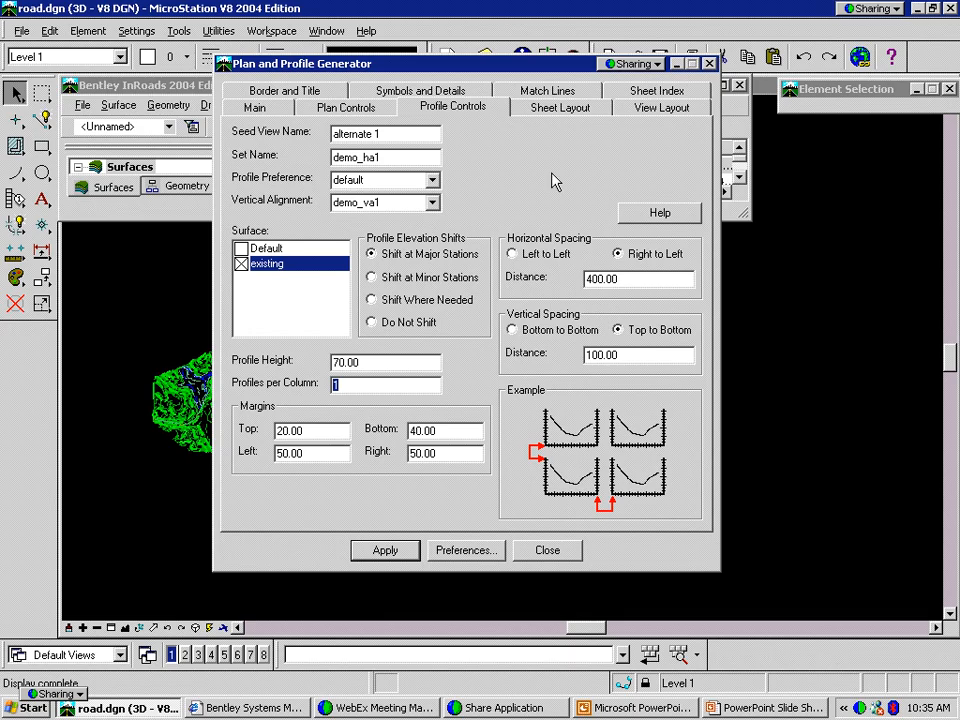
drag(421, 67, 688, 578)
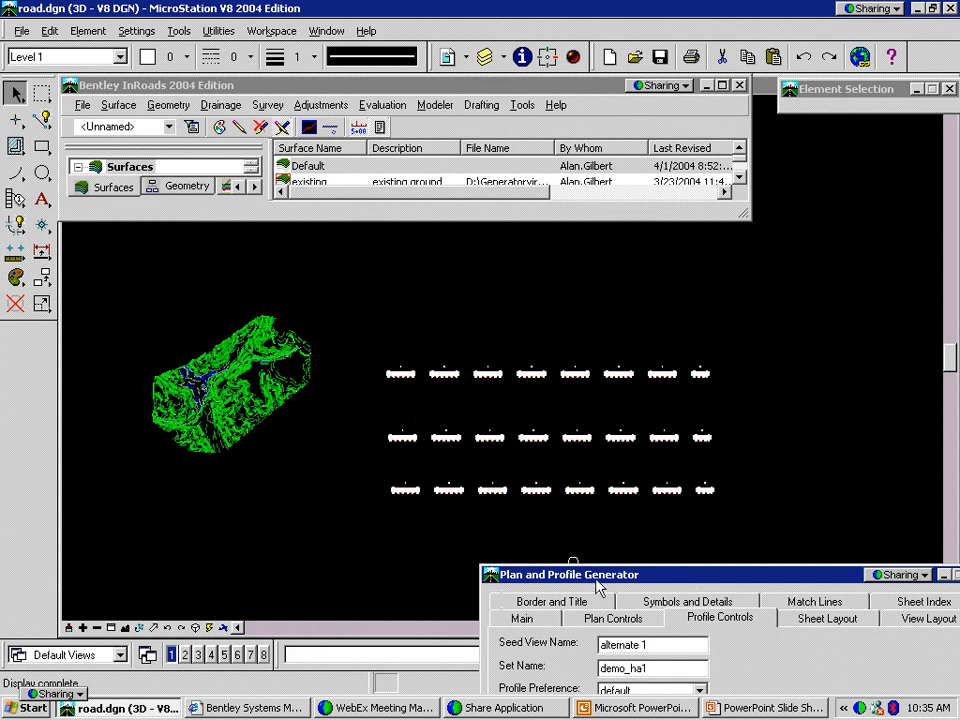
drag(521, 574, 308, 52)
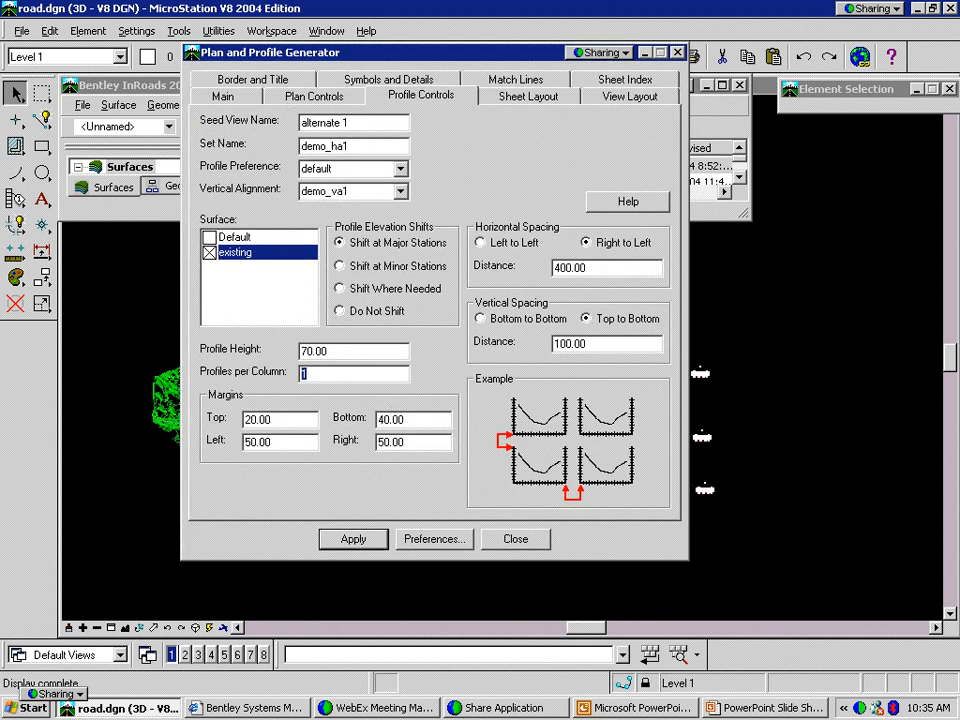
drag(215, 48, 289, 50)
Show sheet 1 from the sheet index and inspect its profile's vertical extent and clipping boundary
click(645, 103)
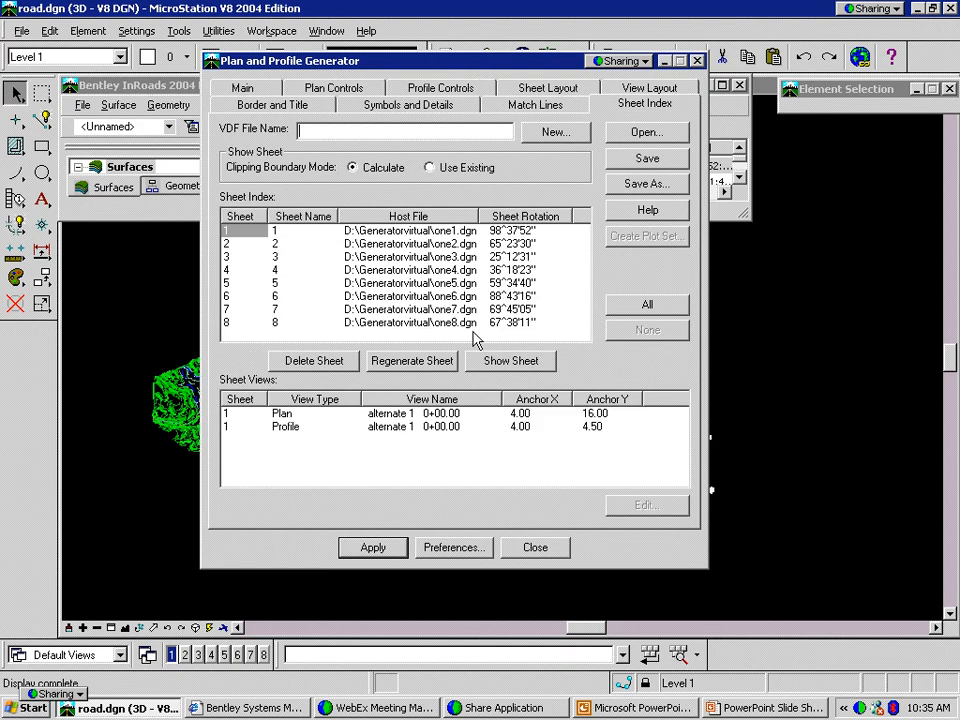
click(510, 360)
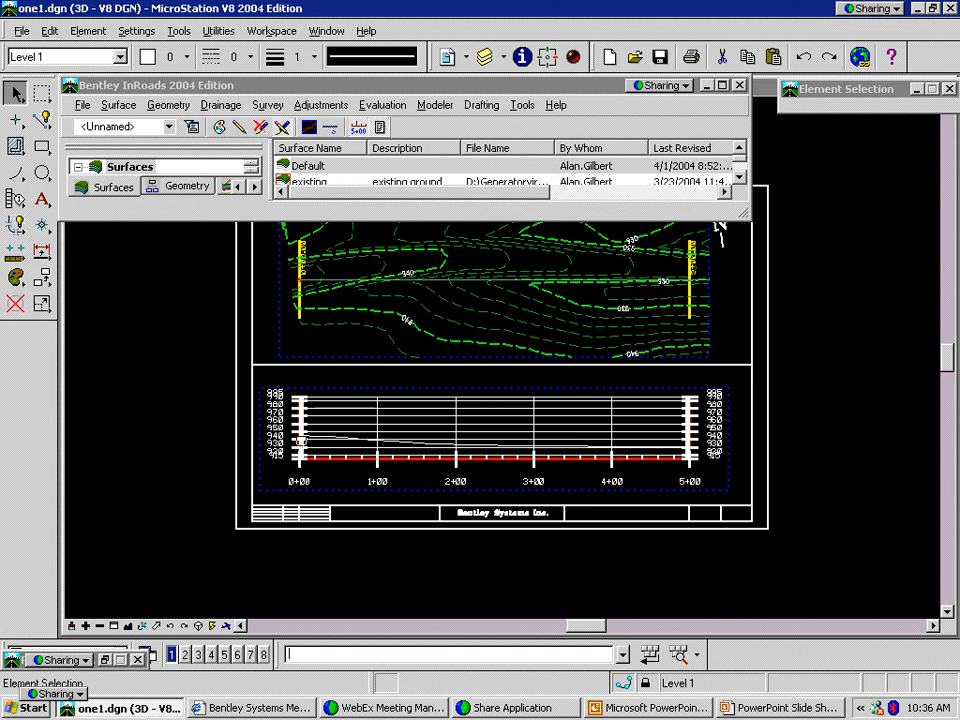
click(301, 405)
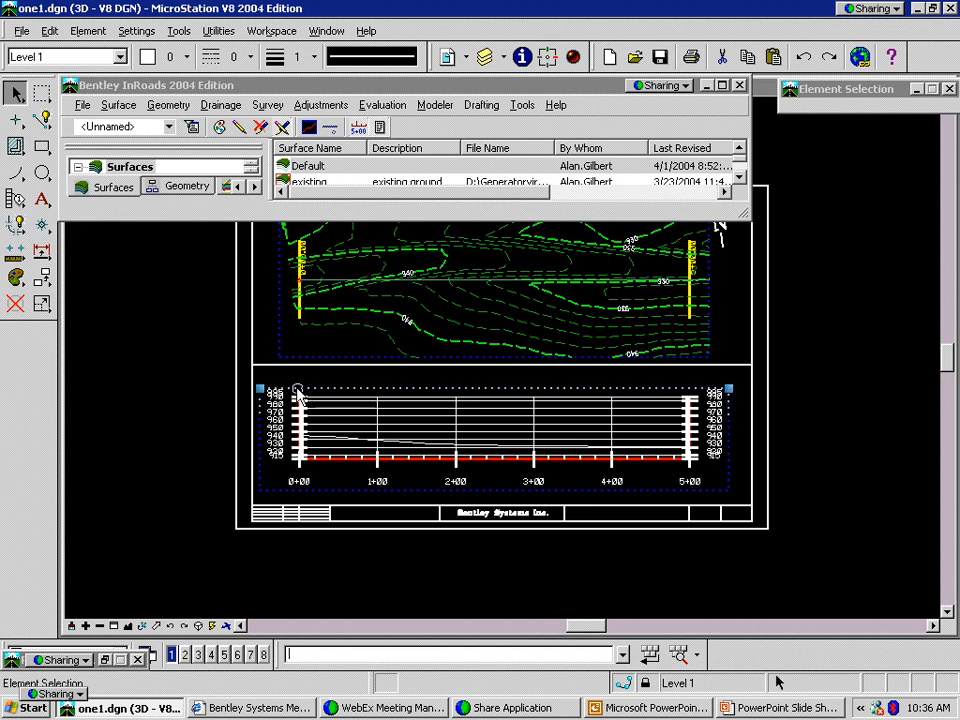
click(306, 463)
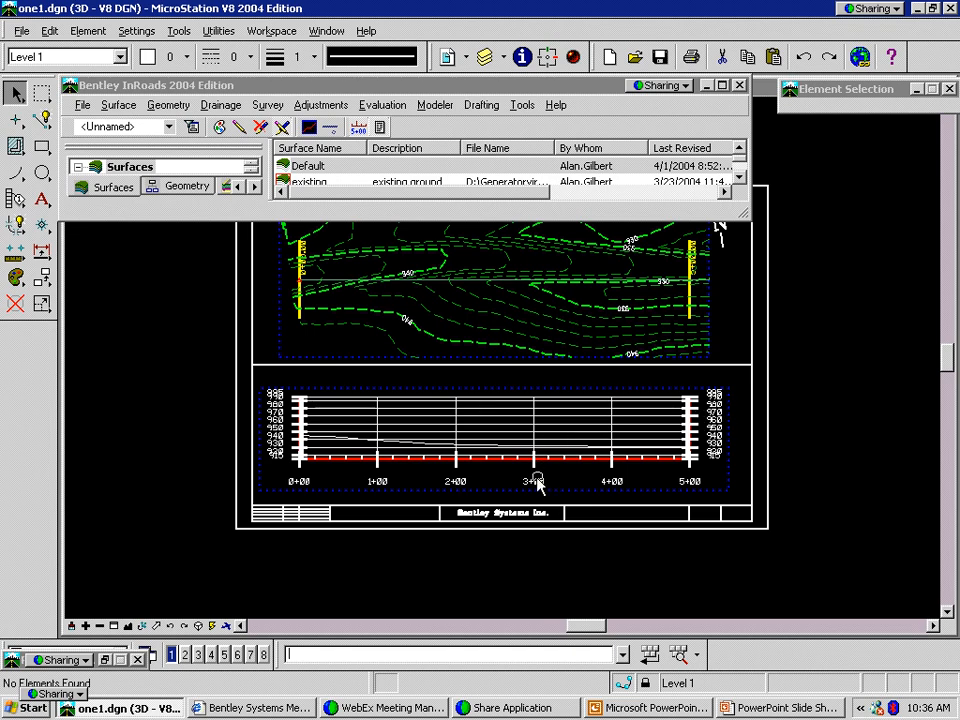
Restore the generator at its profile controls and reposition it to compare the settings with sheet 1
click(105, 660)
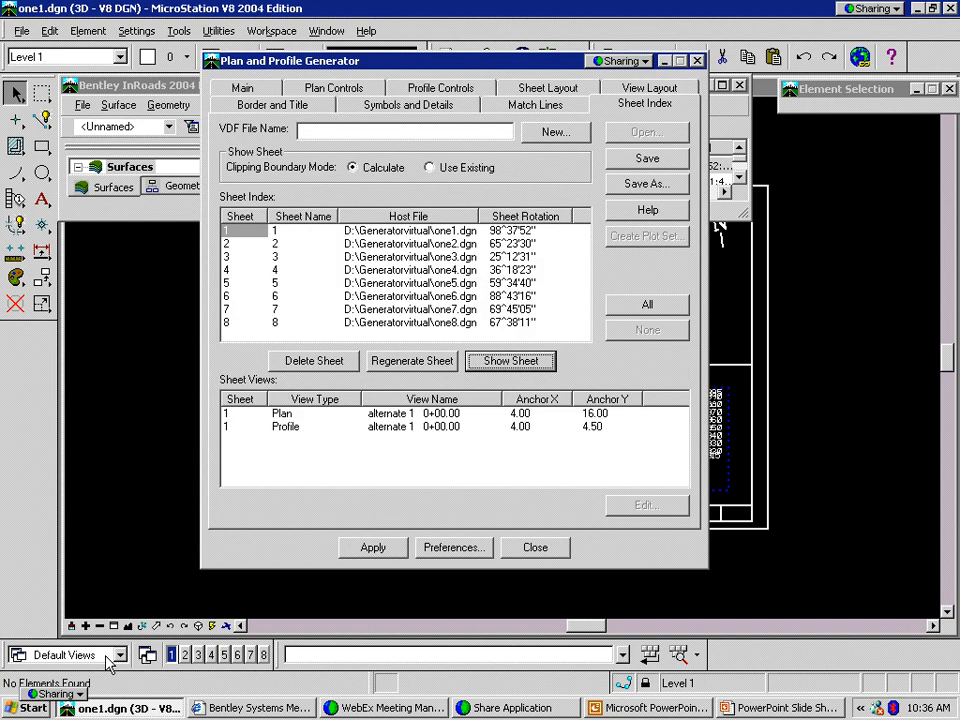
click(437, 102)
click(430, 87)
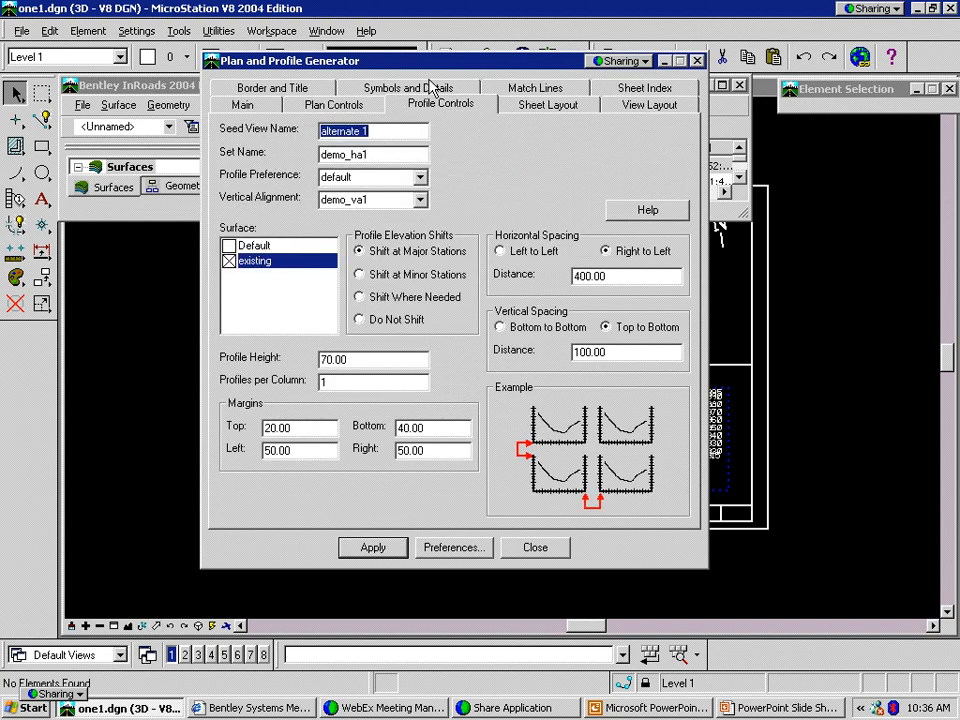
drag(590, 62, 778, 57)
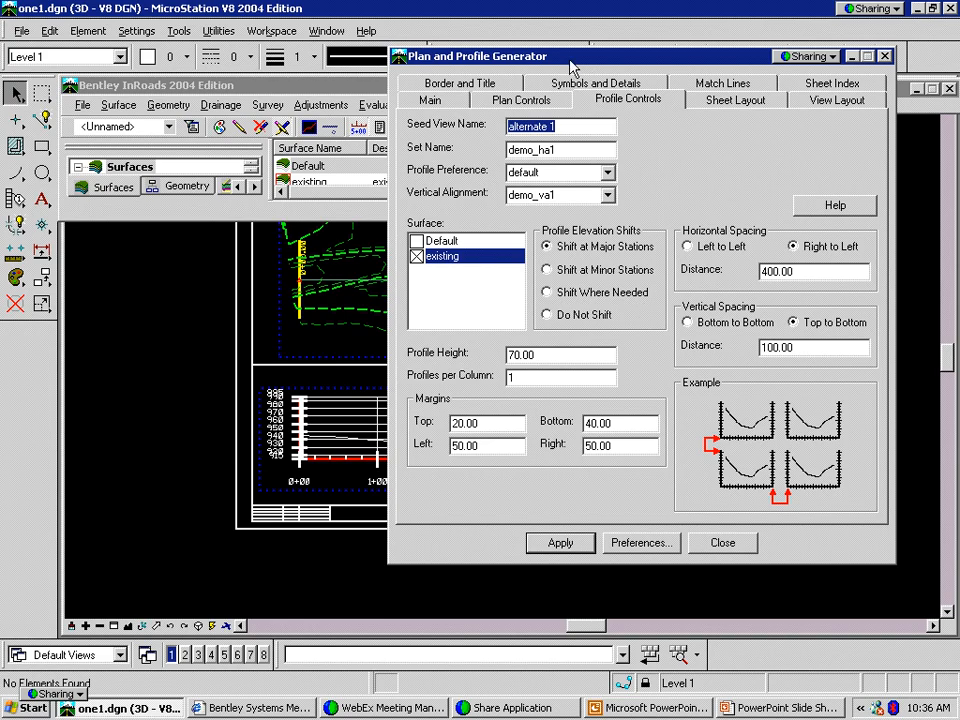
mouse_move(571, 68)
mouse_down()
mouse_move(370, 34)
mouse_move(325, 36)
mouse_up()
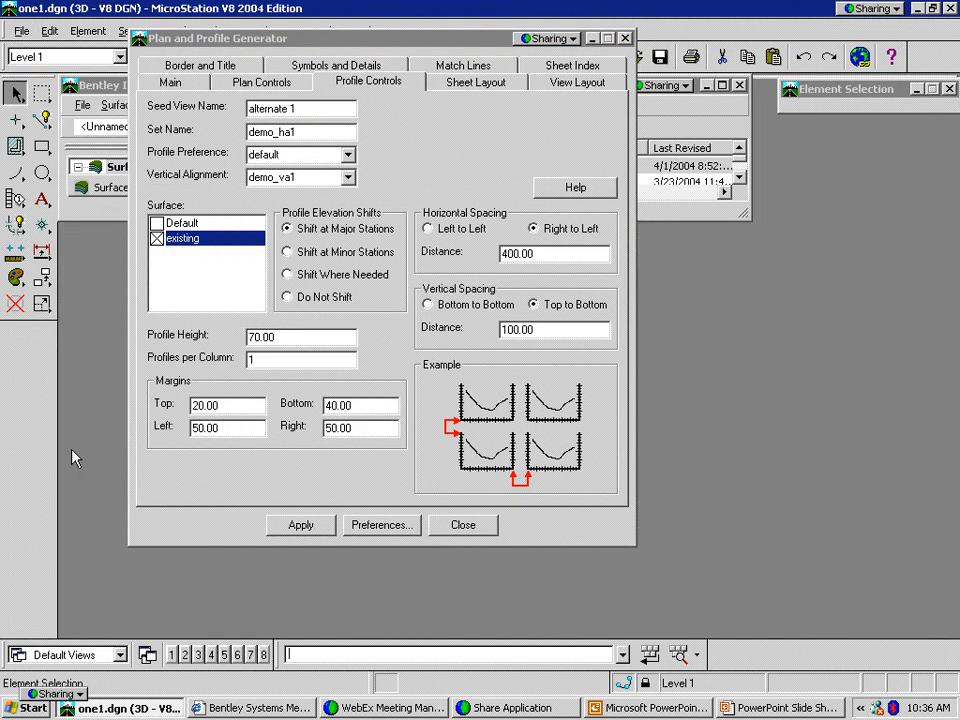
Open the sheet layout settings, review the sheet number and name, and browse the host file's folder without choosing a file
click(477, 82)
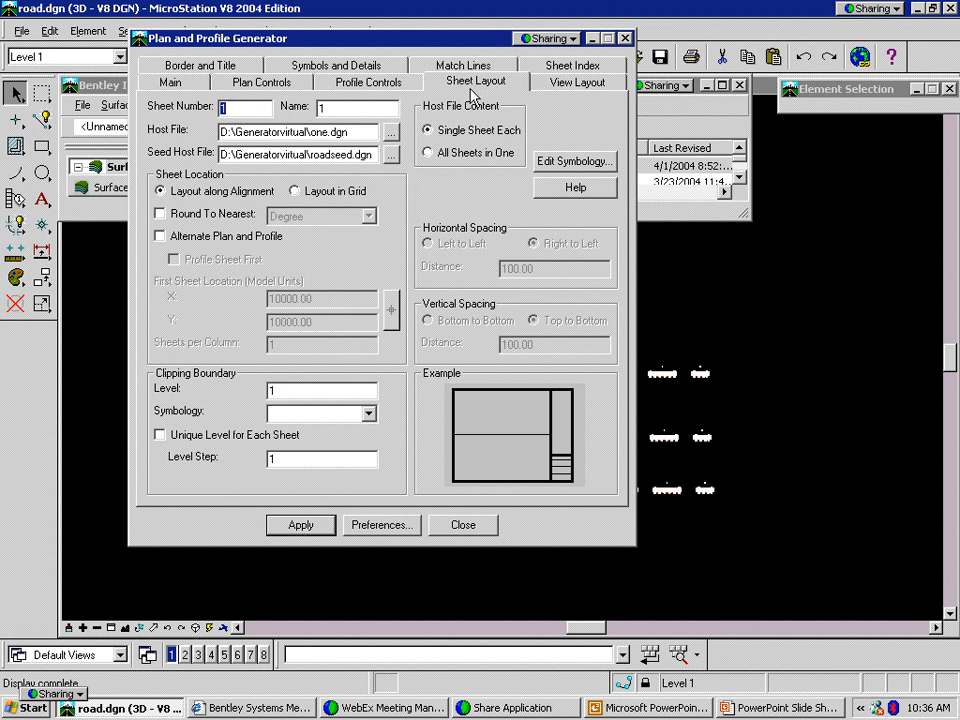
double_click(322, 106)
double_click(231, 110)
double_click(320, 107)
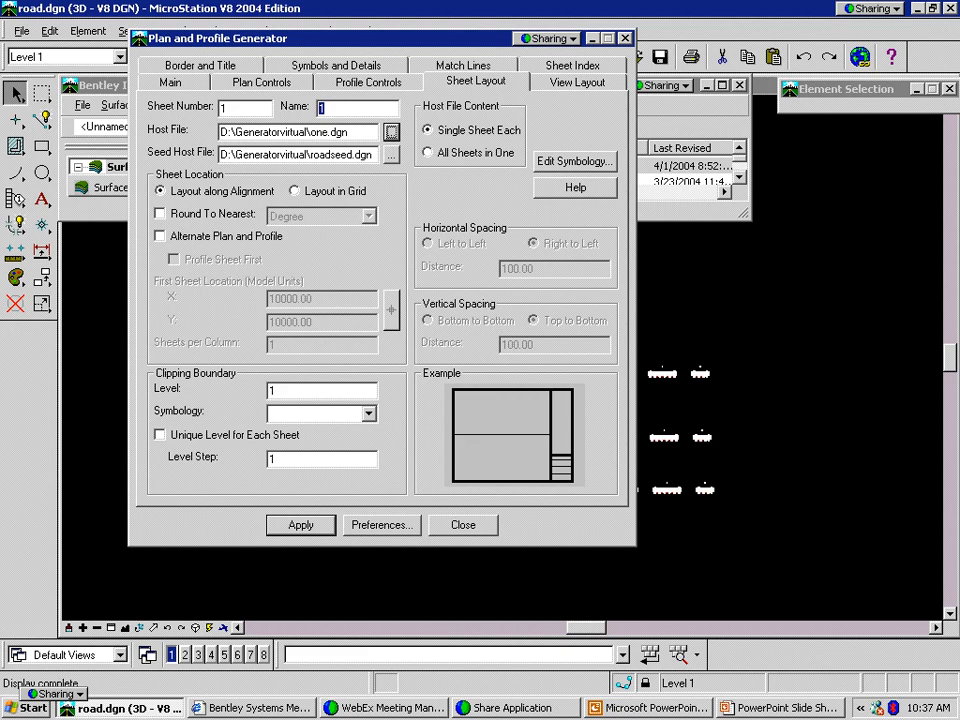
click(389, 135)
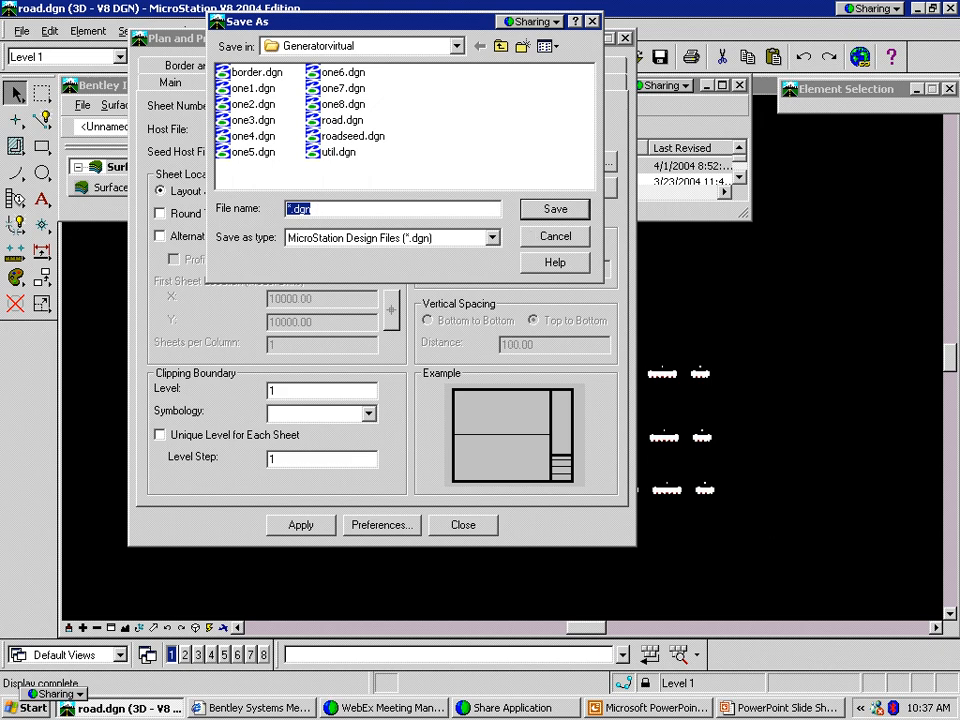
click(561, 242)
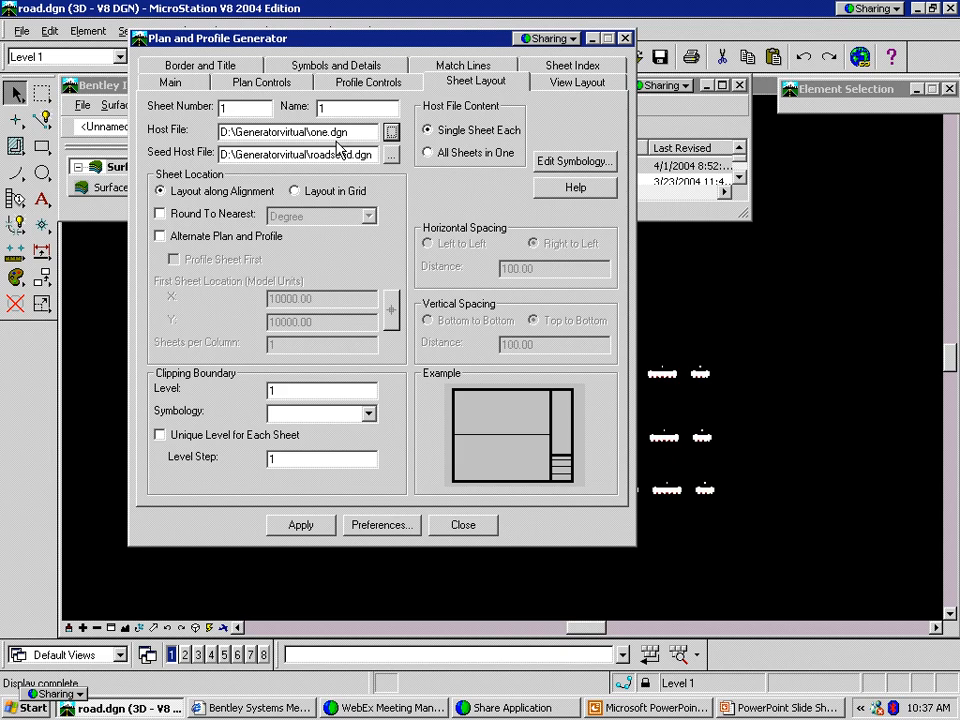
Compare the All Sheets in One and Single Sheet Each host file options, leaving Single Sheet Each selected
click(461, 153)
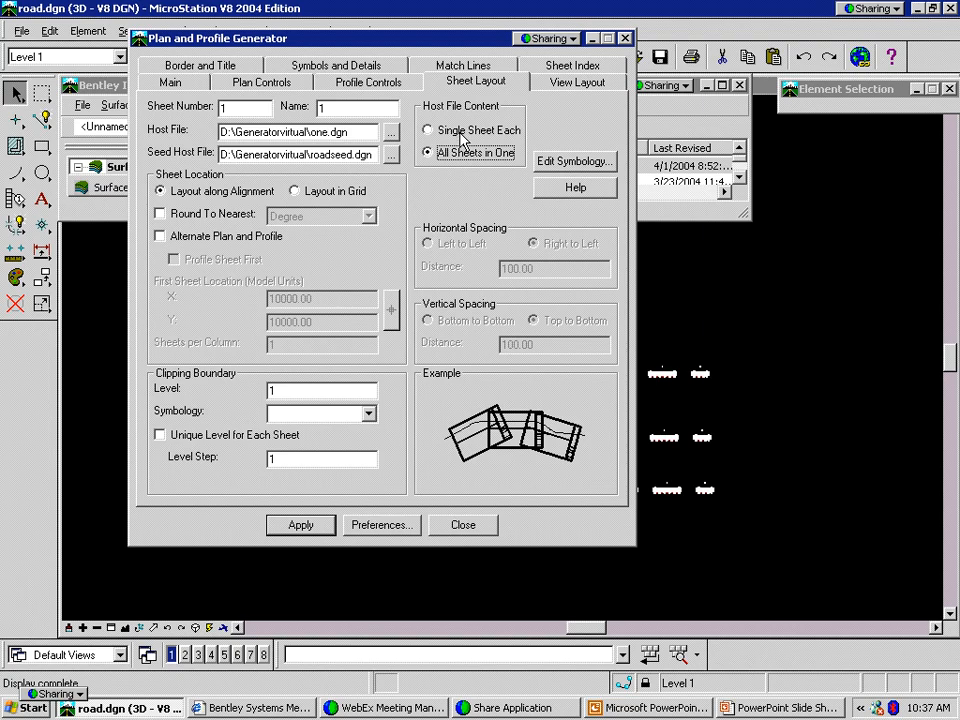
click(459, 130)
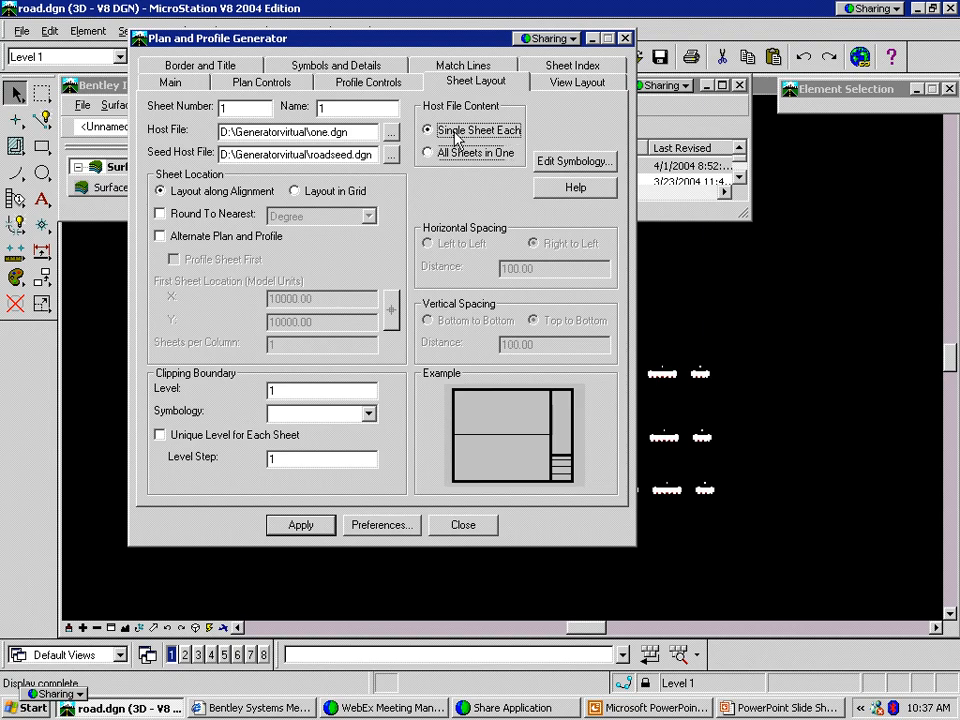
click(457, 152)
click(459, 131)
Examine the sheet name, host file and seed host file entries in the sheet layout settings
drag(332, 108, 318, 108)
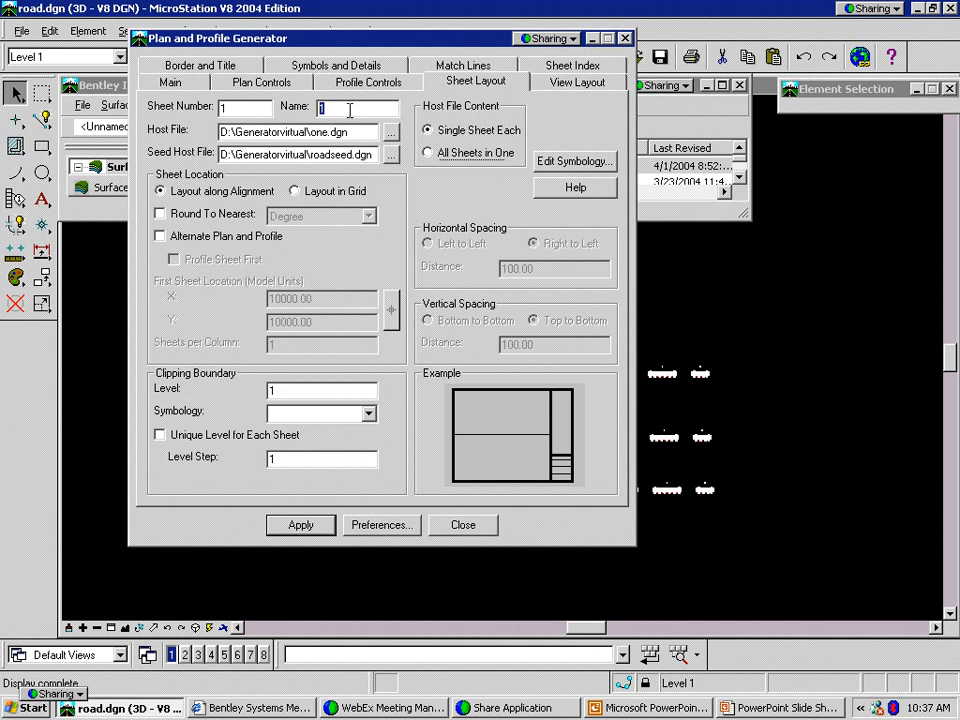
key(Tab)
click(374, 130)
click(390, 155)
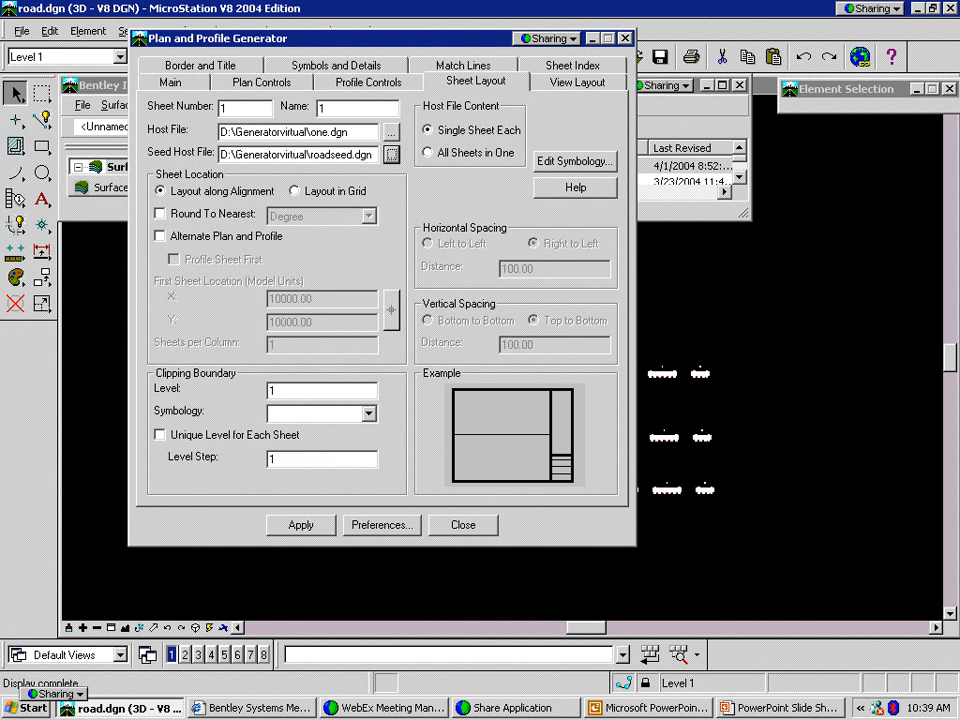
Try Layout in Grid with Alternate Plan and Profile, and restore Layout along Alignment without alternating sheets
click(309, 192)
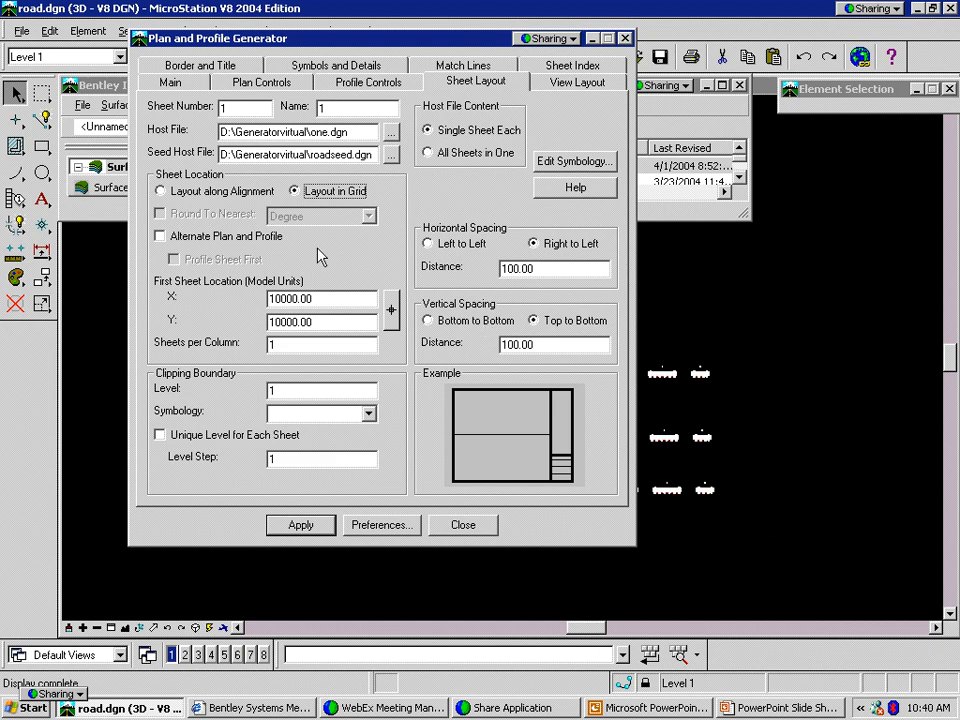
click(205, 236)
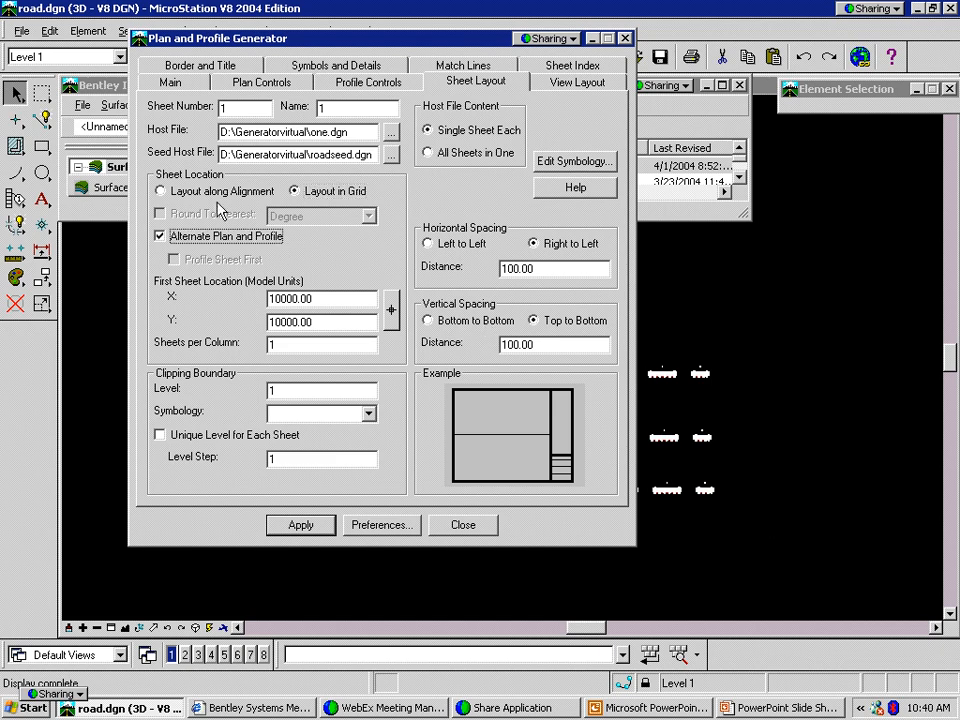
click(215, 190)
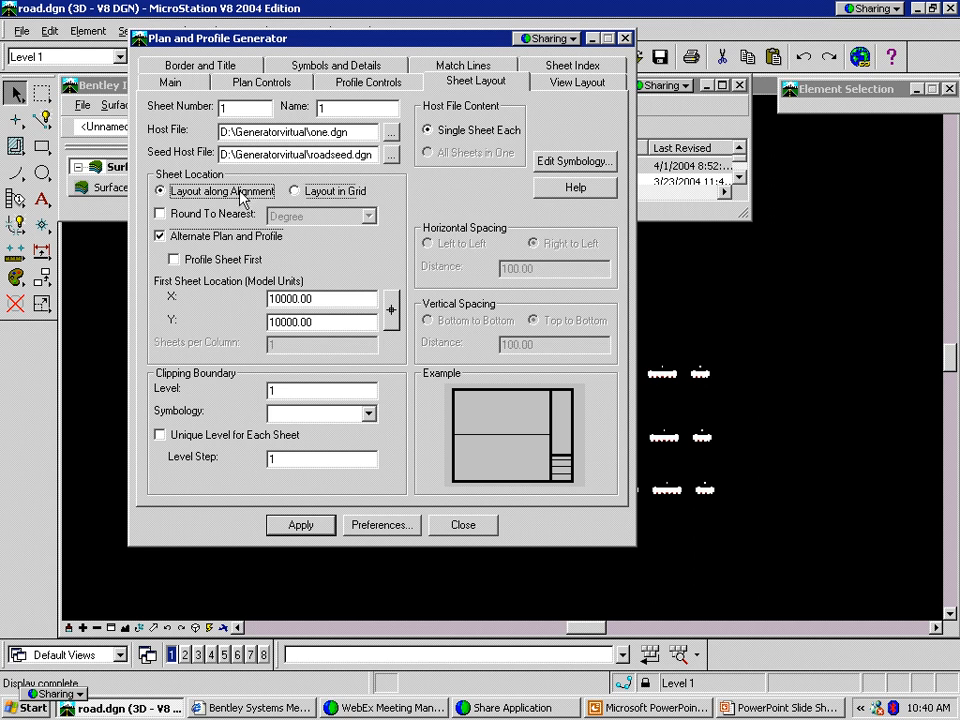
click(236, 237)
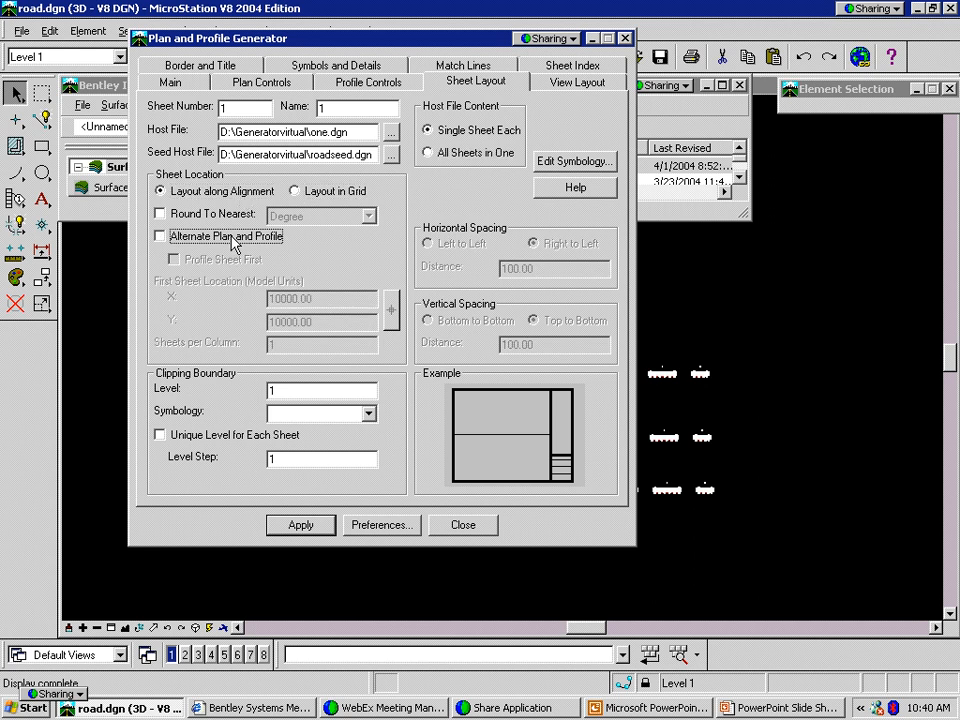
Try Alternate Plan and Profile with Profile Sheet First, and switch both options off again
click(231, 237)
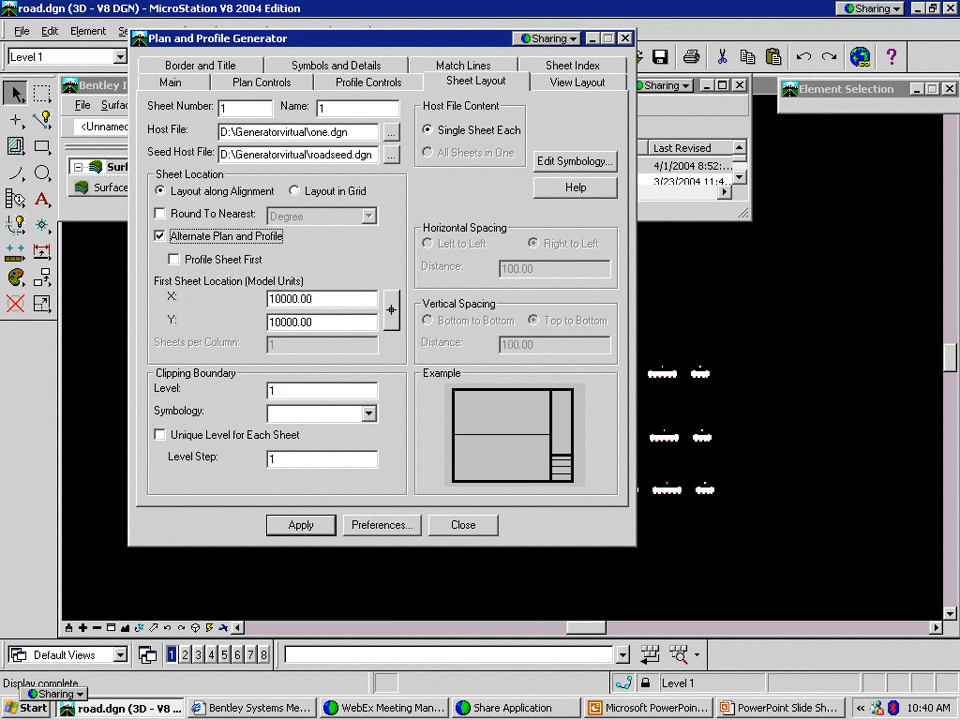
click(201, 261)
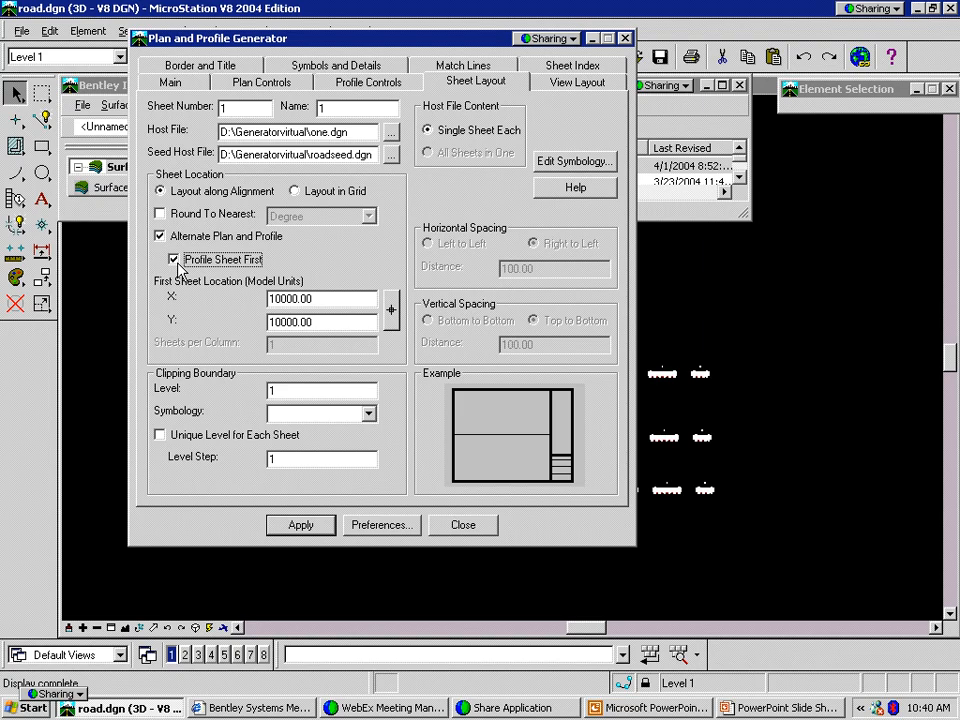
click(269, 299)
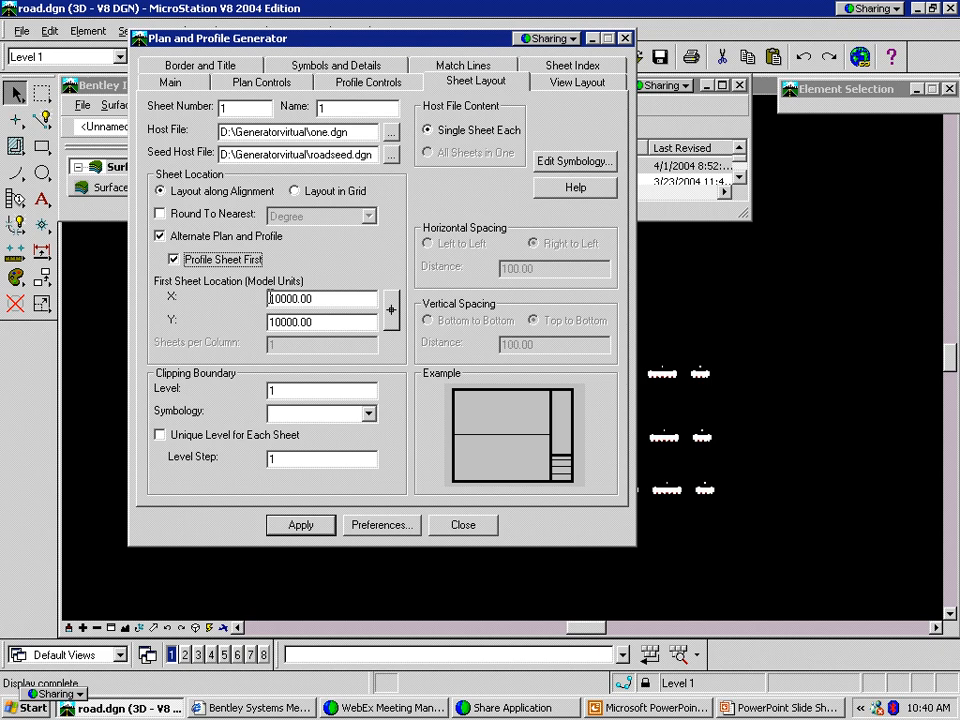
click(174, 260)
click(203, 237)
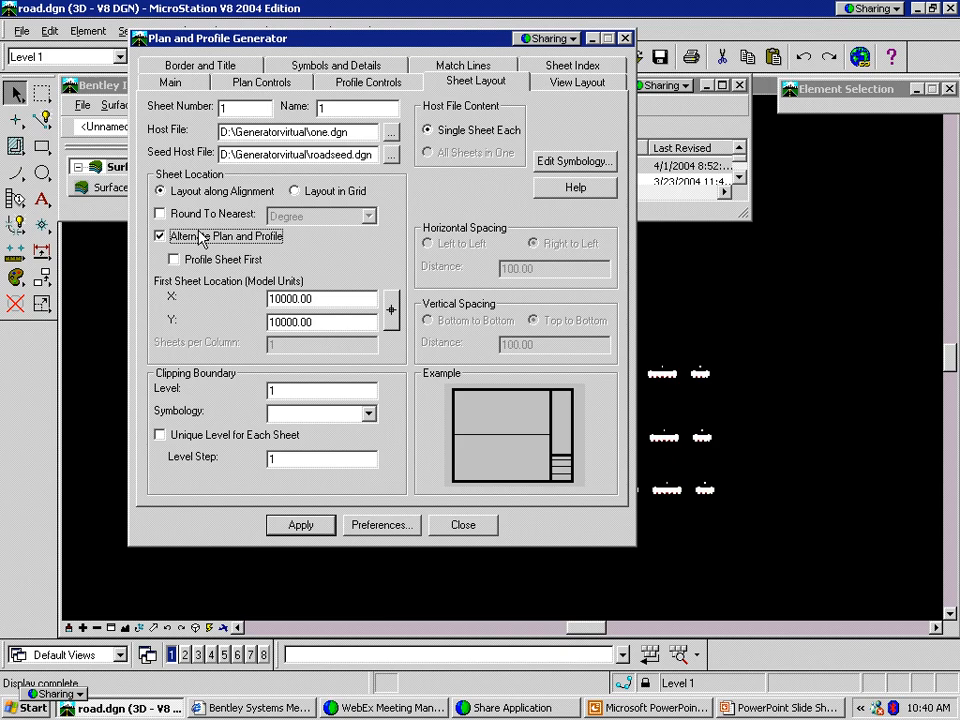
click(203, 237)
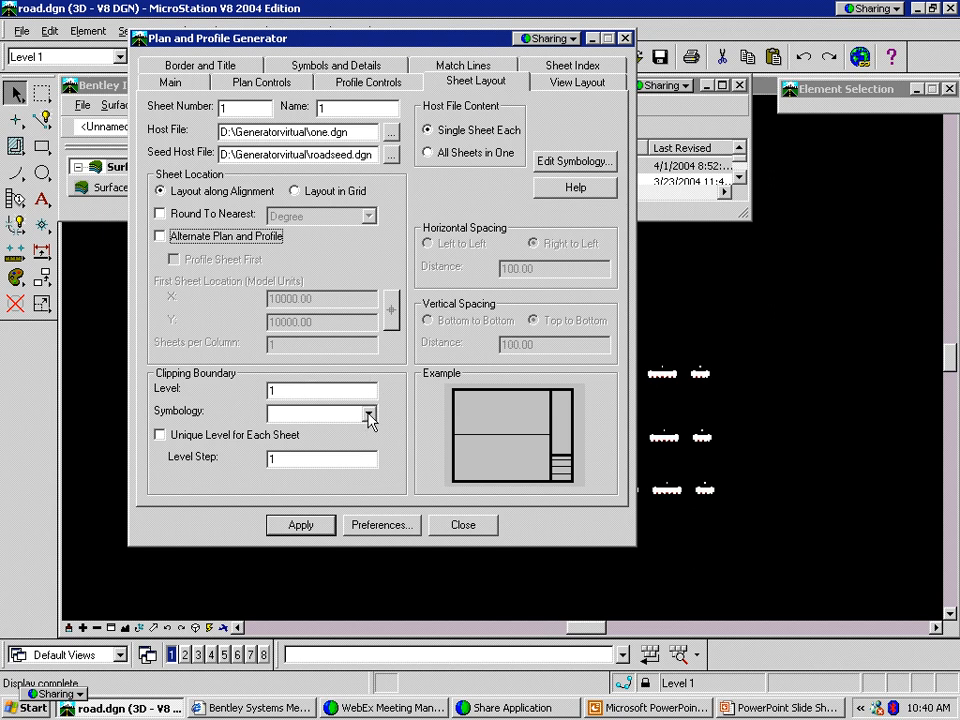
Check the clipping boundary's symbology choices and open the view layout settings for view number, locations and scale
click(370, 420)
click(369, 415)
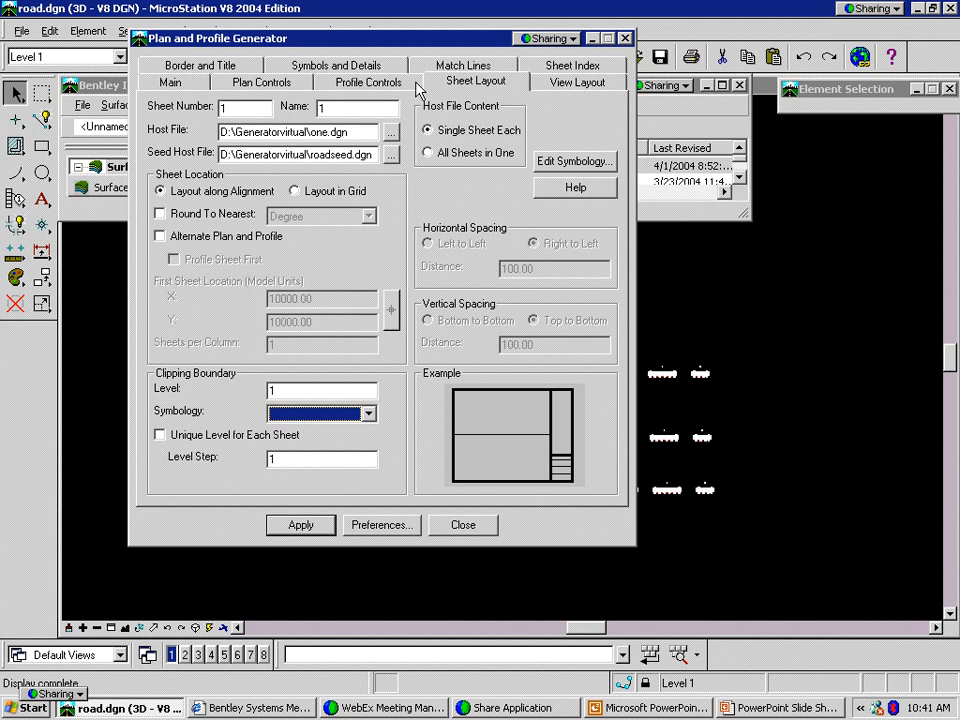
click(549, 83)
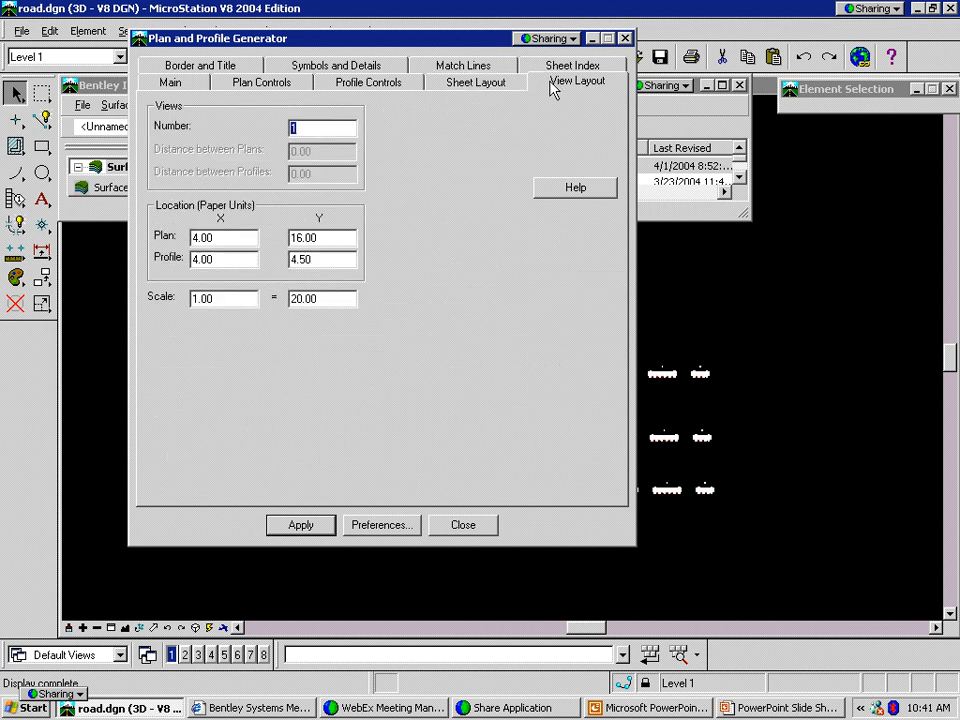
Try a reference file as the border in the border and title settings, and return to the PandPBorder cell
click(228, 67)
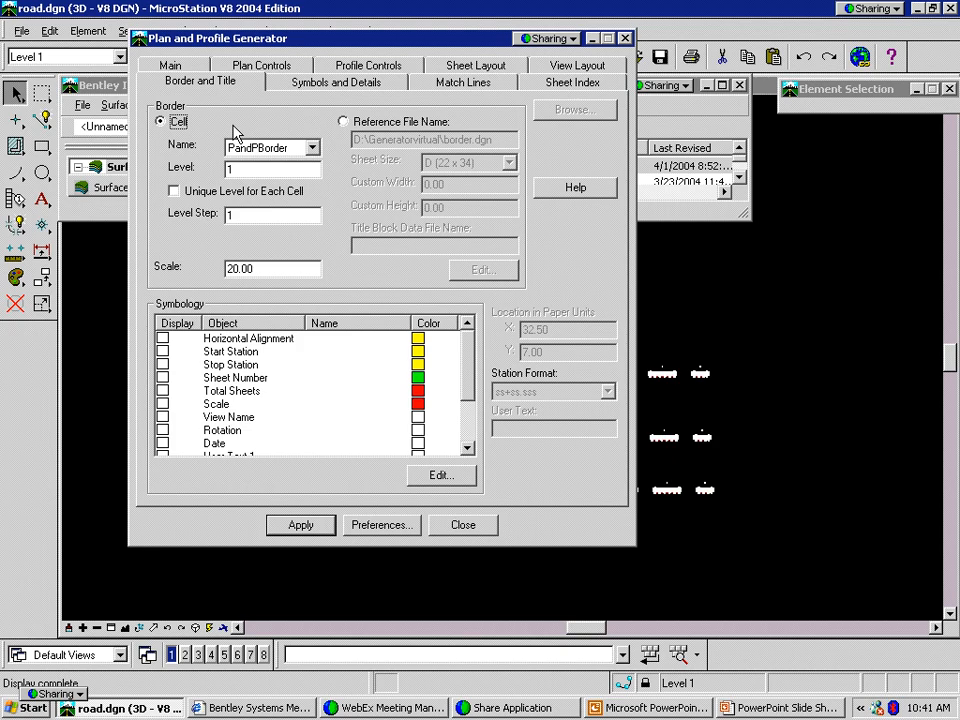
click(361, 122)
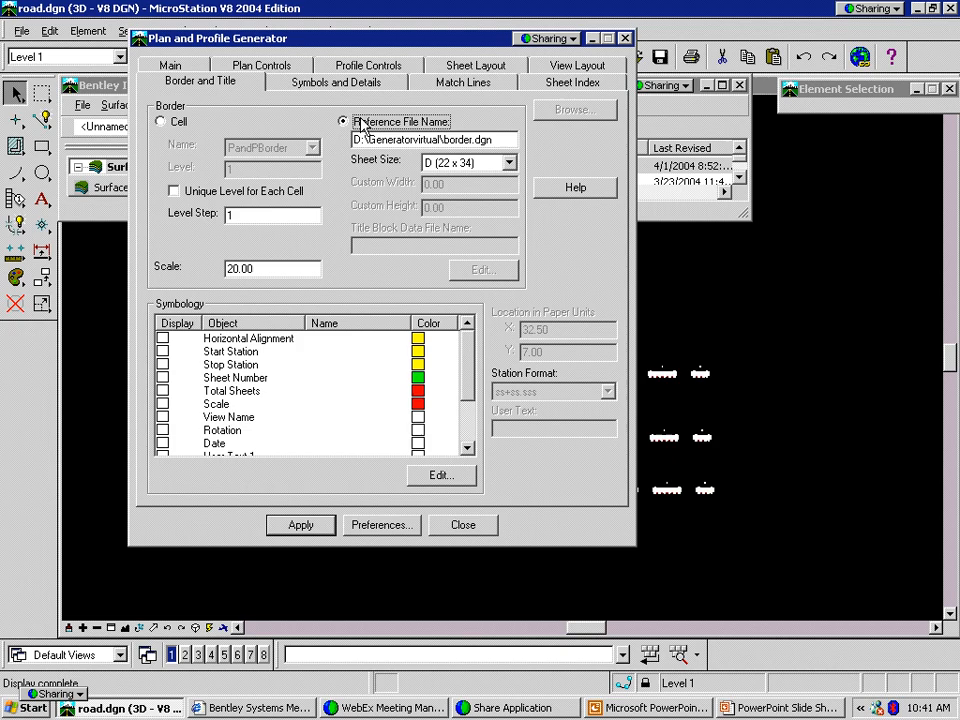
click(178, 121)
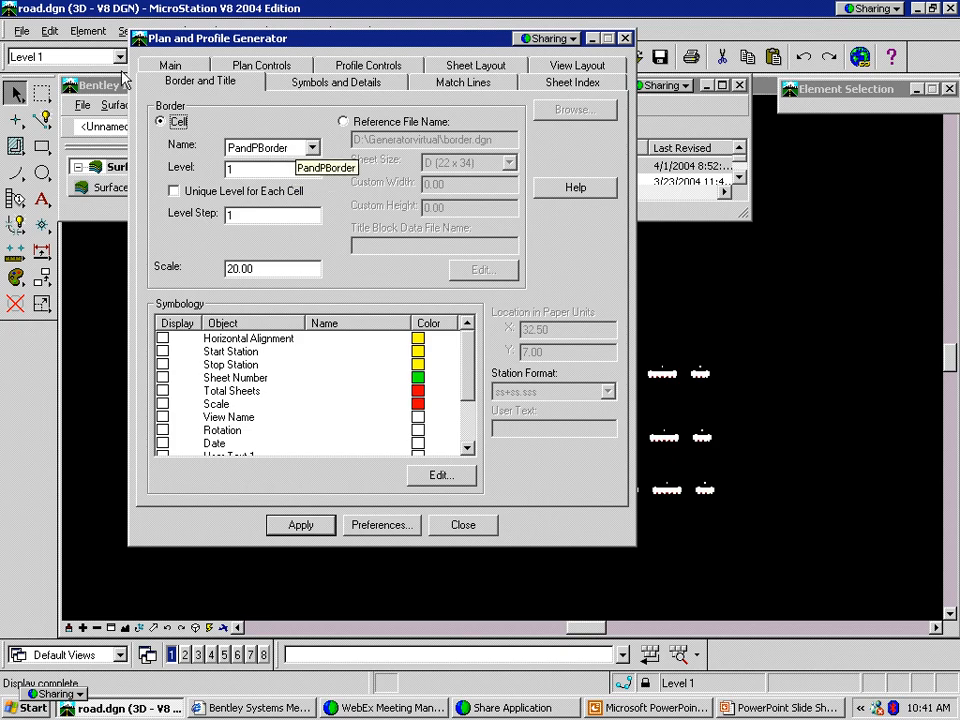
click(252, 147)
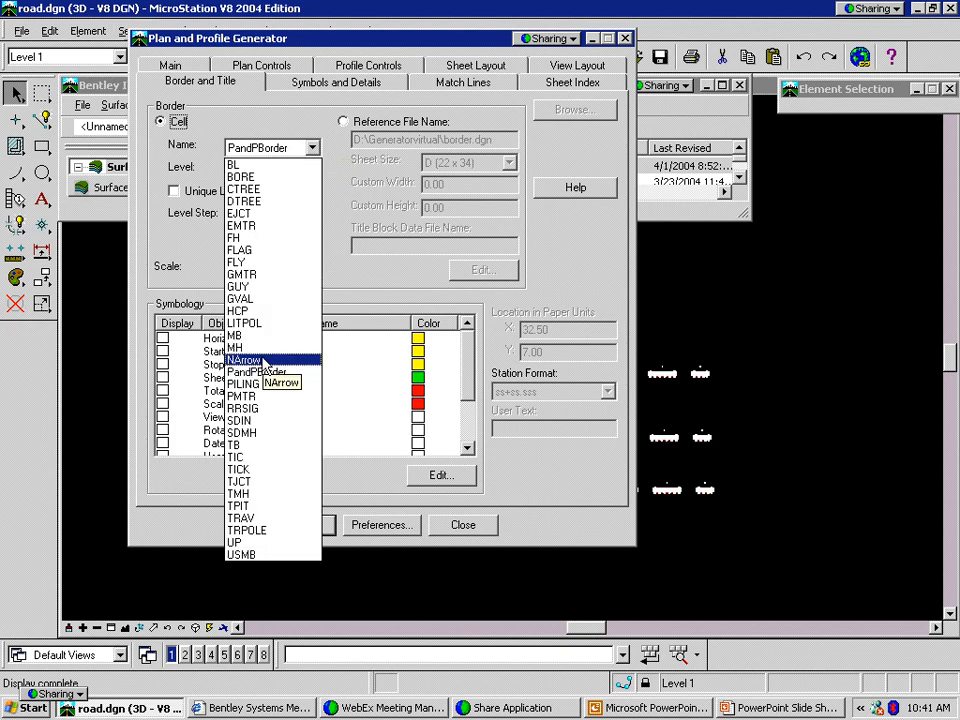
click(262, 372)
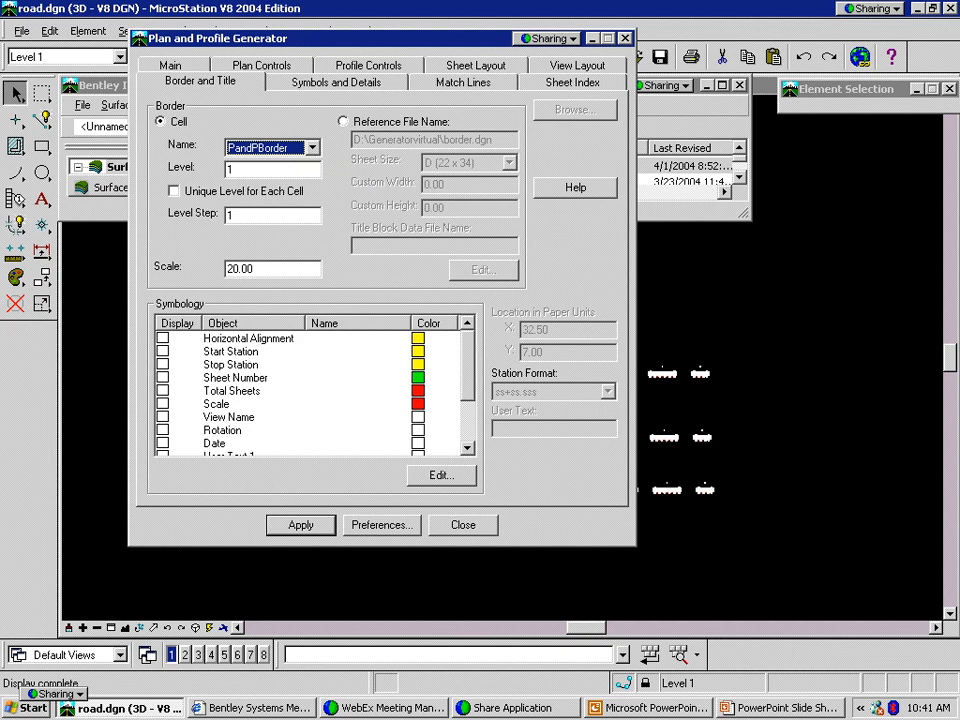
Review the north arrow settings, and return to the border and title settings to look through the symbology objects
click(345, 84)
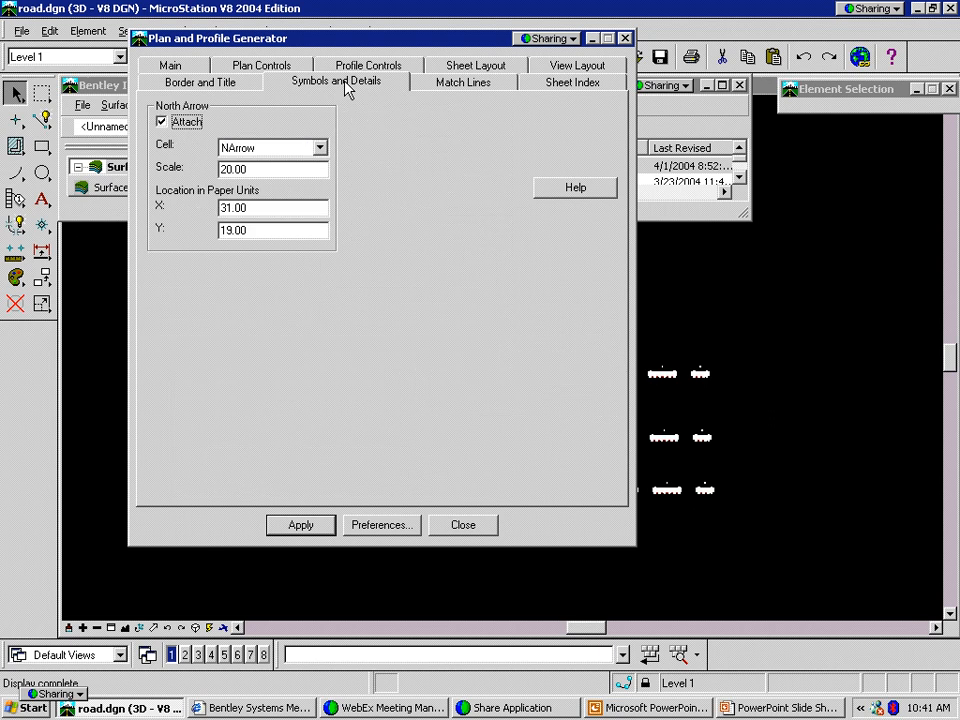
click(242, 89)
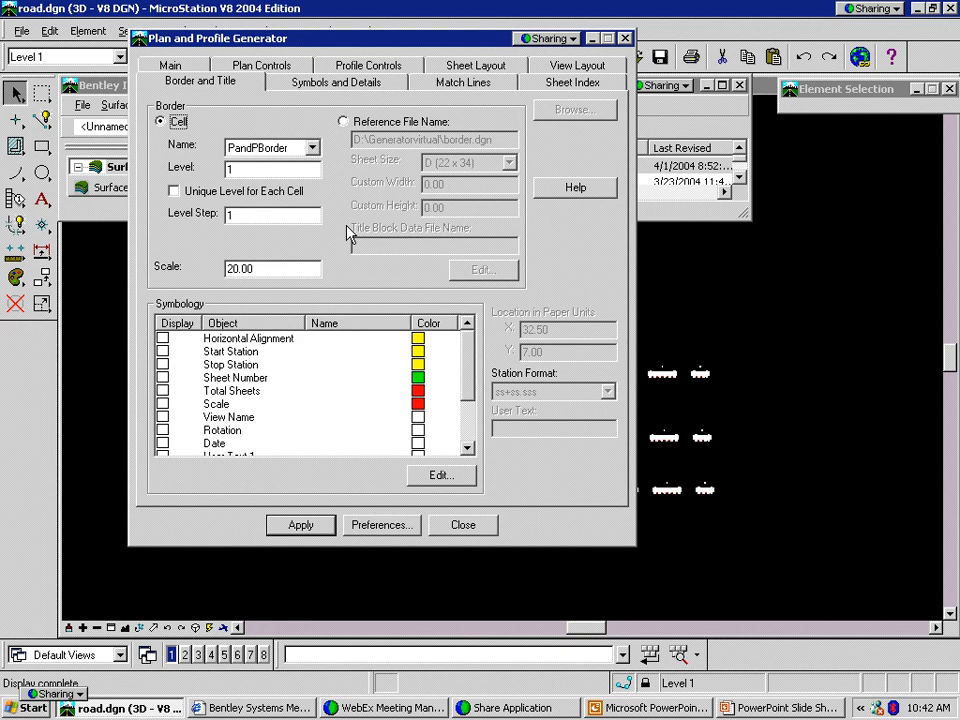
mouse_move(466, 345)
mouse_down()
mouse_move(471, 368)
mouse_move(470, 350)
mouse_up()
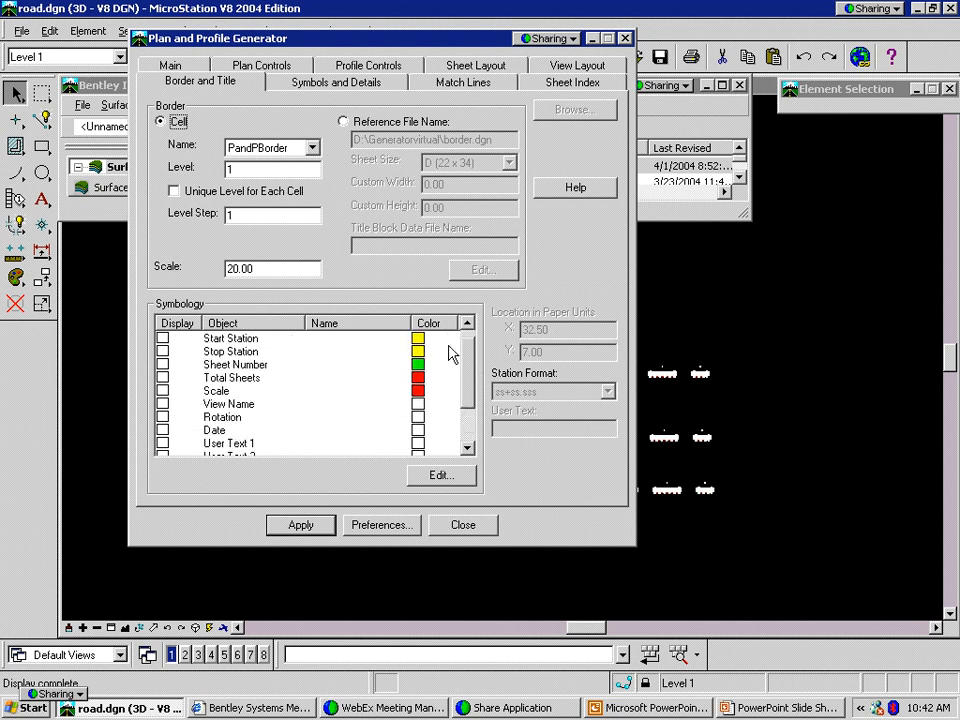
click(466, 323)
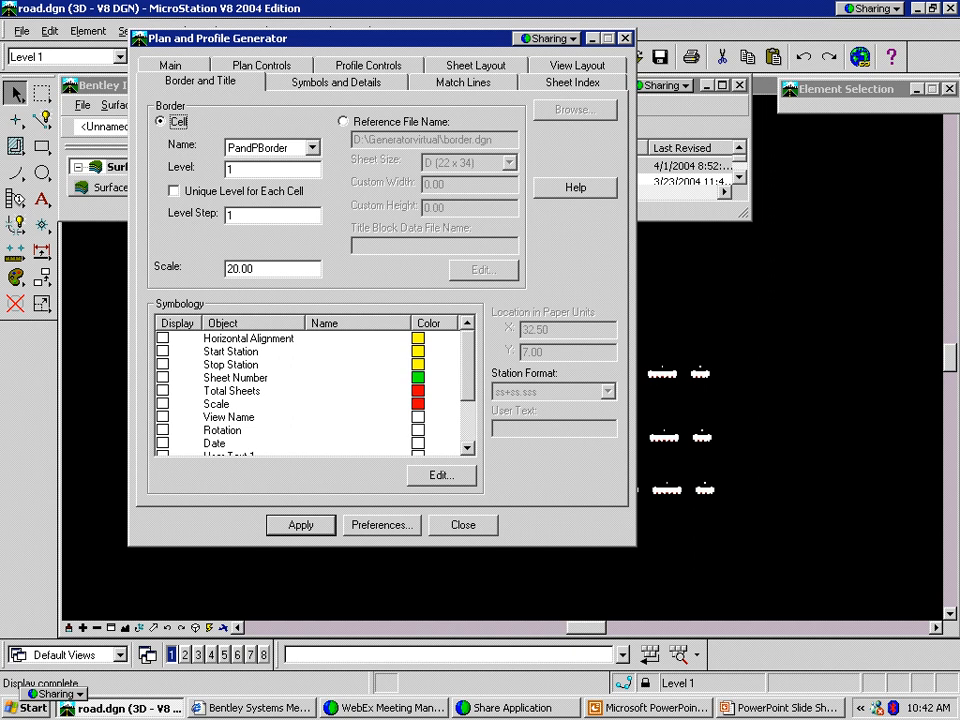
Turn on display of Horizontal Alignment, Start Station and Stop Station in the title symbology
click(163, 339)
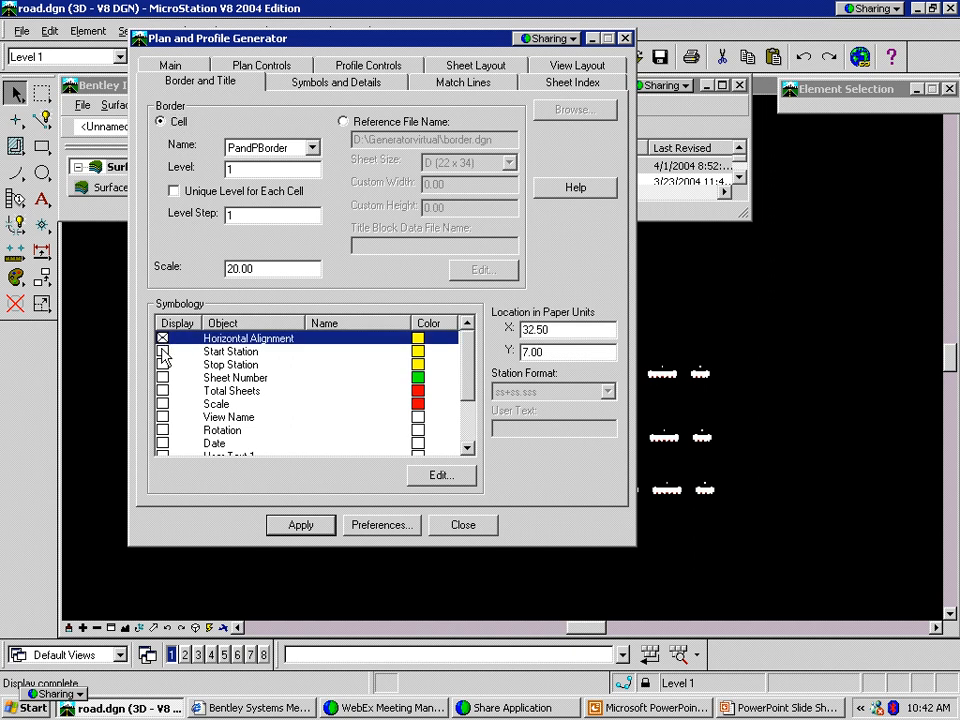
click(163, 352)
click(163, 365)
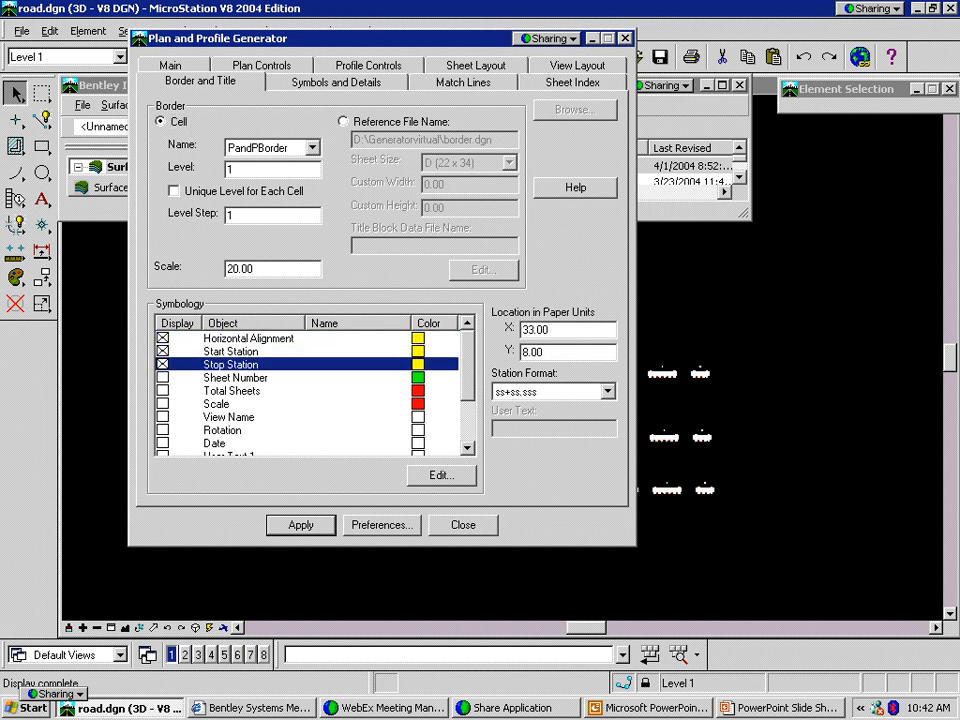
Compare the paper locations and station formats of the Horizontal Alignment, Start Station and Stop Station title objects
click(390, 339)
click(410, 352)
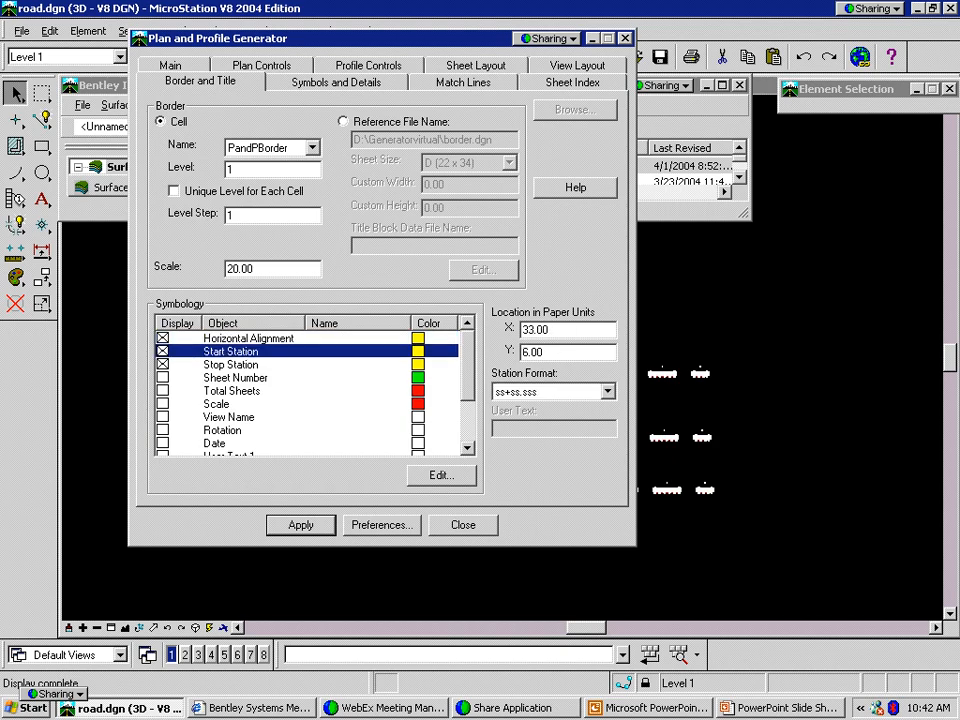
click(408, 365)
click(408, 352)
click(336, 366)
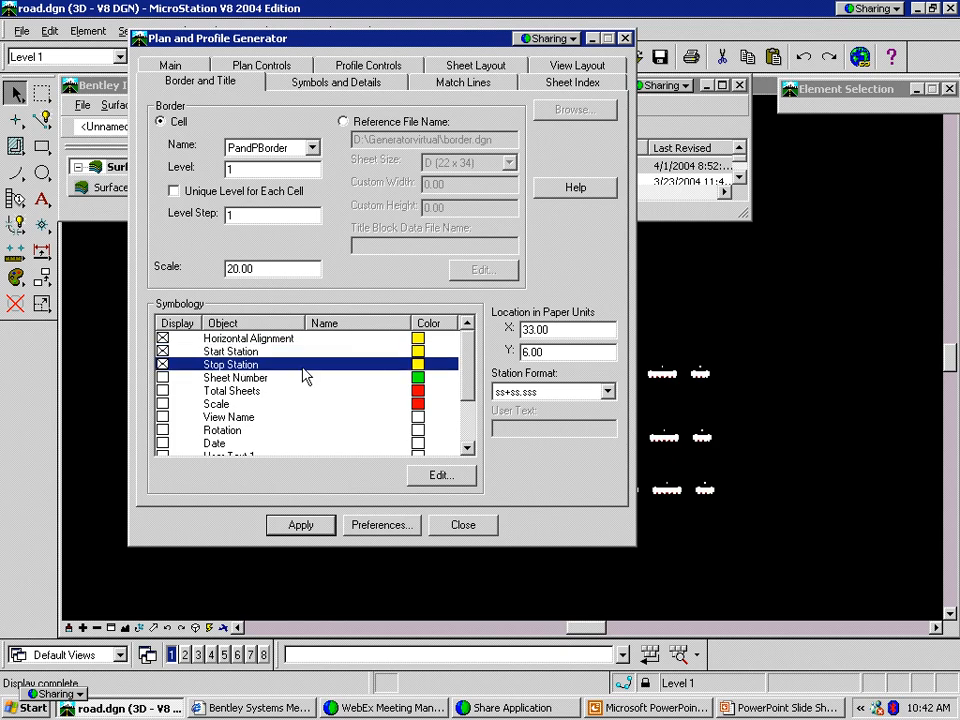
Try displaying Sheet Number, Total Sheets and Scale in the title symbology, and turn them off again
click(215, 378)
click(163, 378)
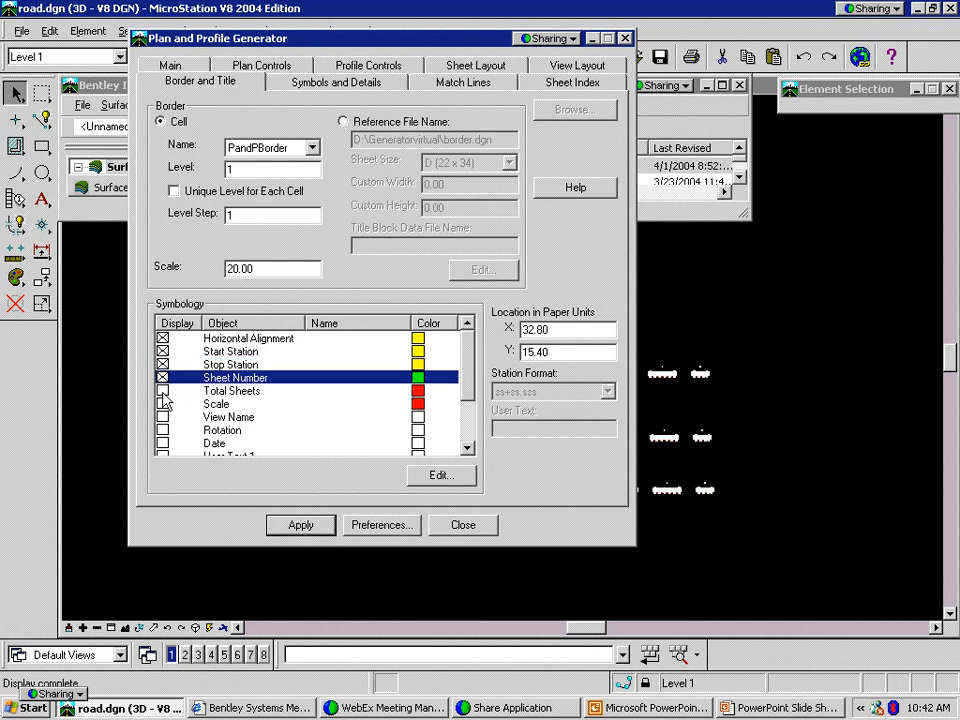
click(162, 391)
click(162, 404)
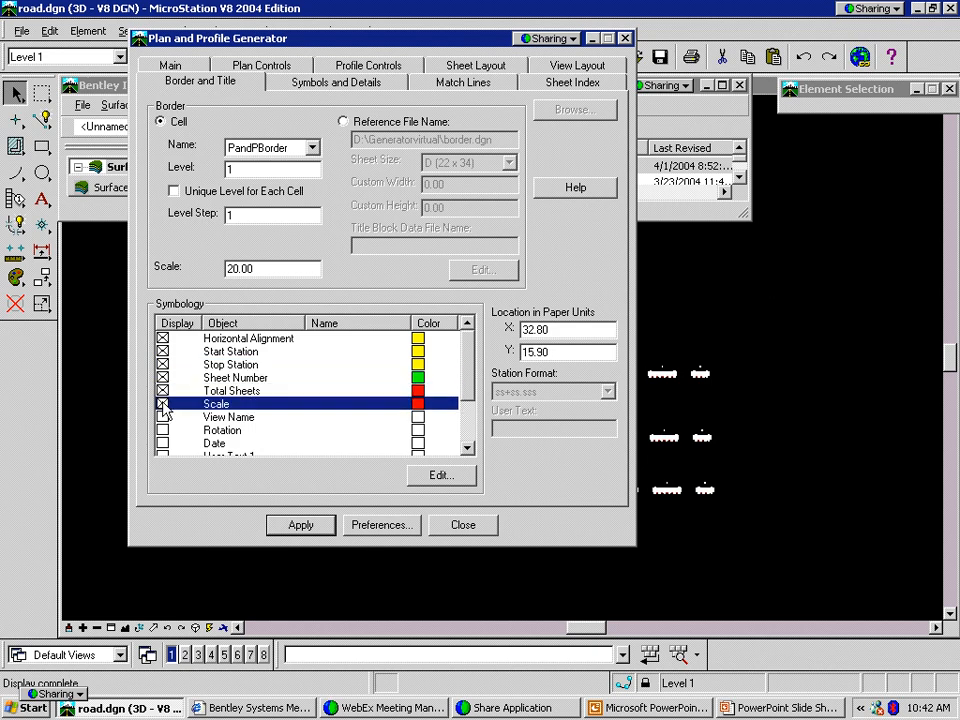
click(163, 390)
click(163, 378)
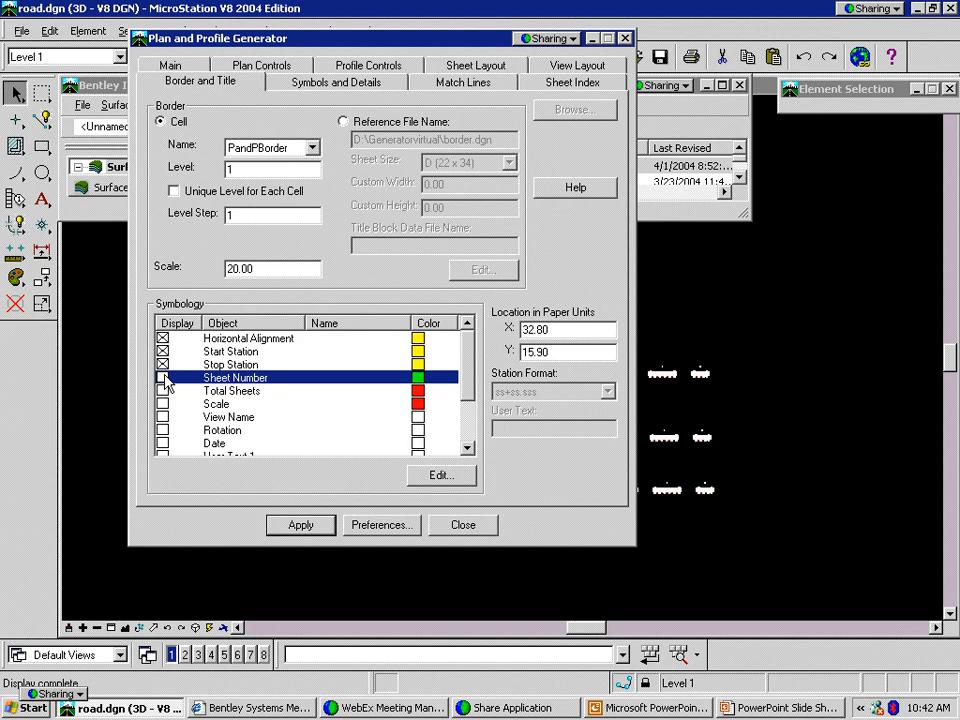
Turn off display of Stop Station, Start Station and Horizontal Alignment in the title symbology
click(163, 365)
click(163, 352)
click(163, 339)
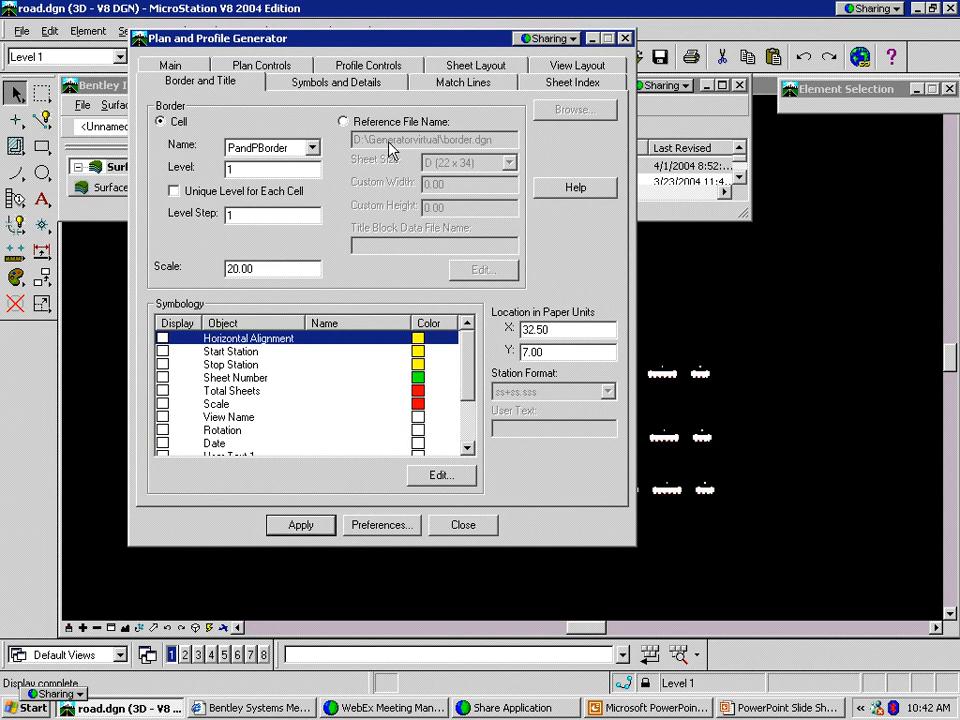
Use the reference file D:\Generatorvirtual\border.dgn as the sheet border, with sheet size D (22 x 34)
click(350, 123)
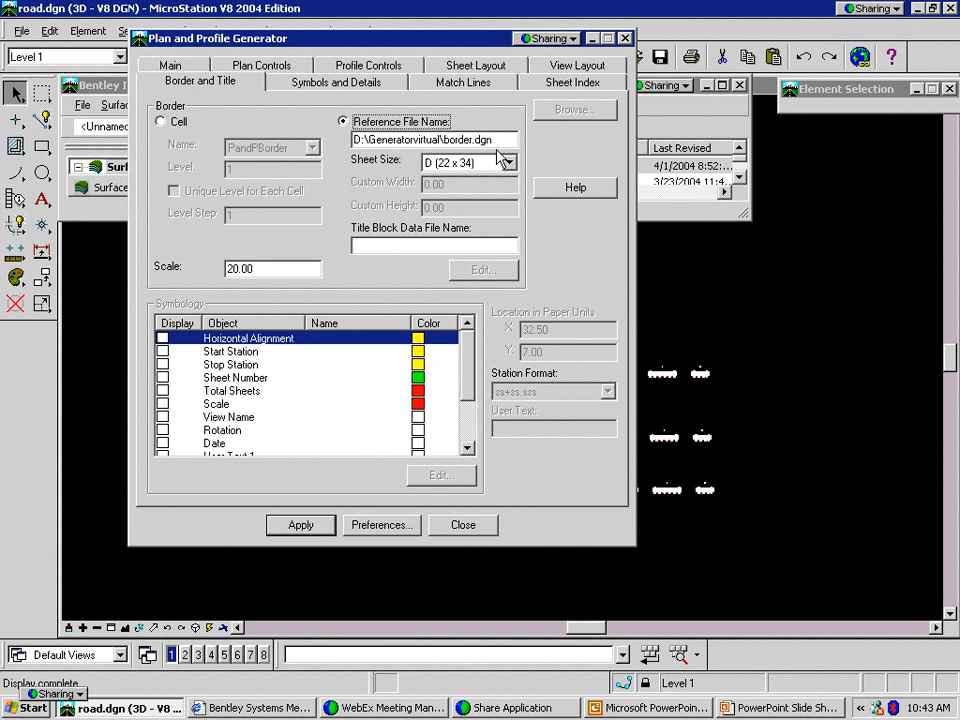
click(509, 162)
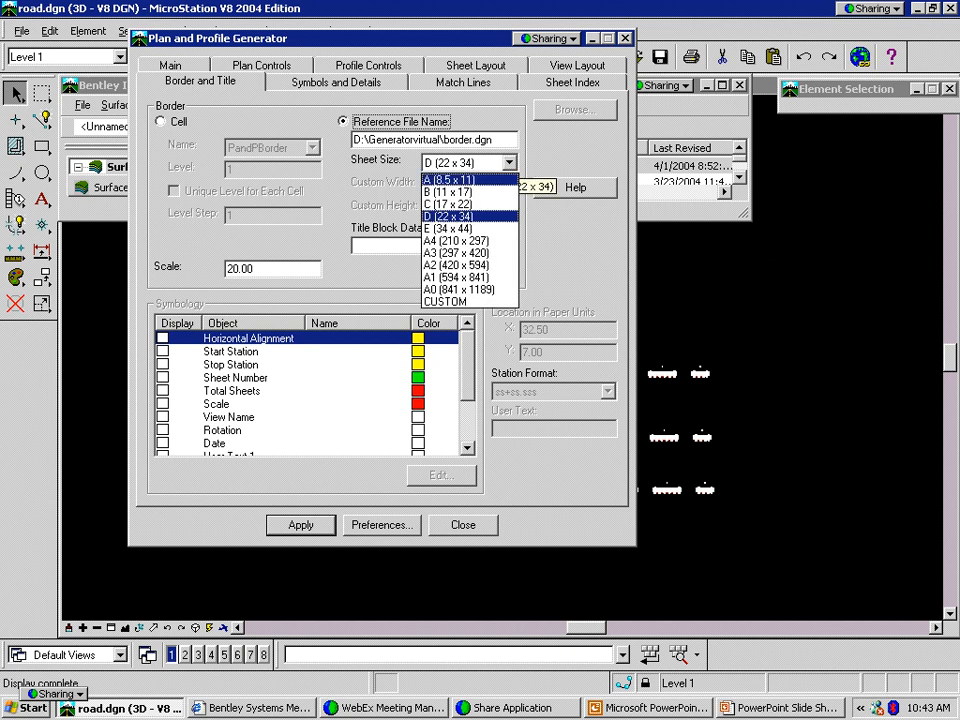
click(460, 214)
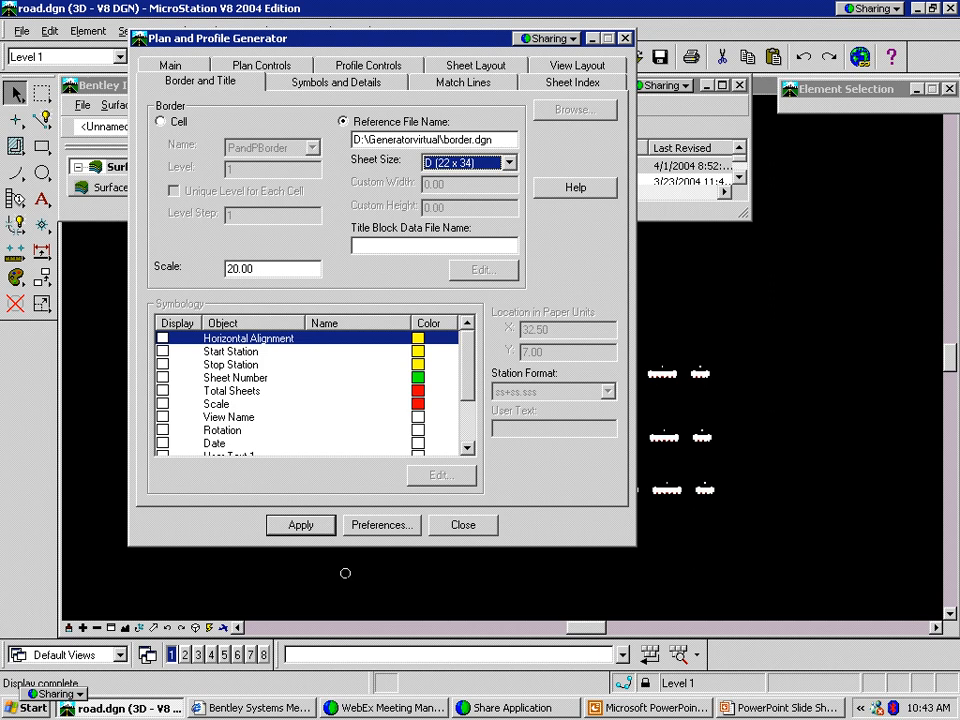
Show sheet 1 from the sheet index and inspect the element information of its border
click(556, 82)
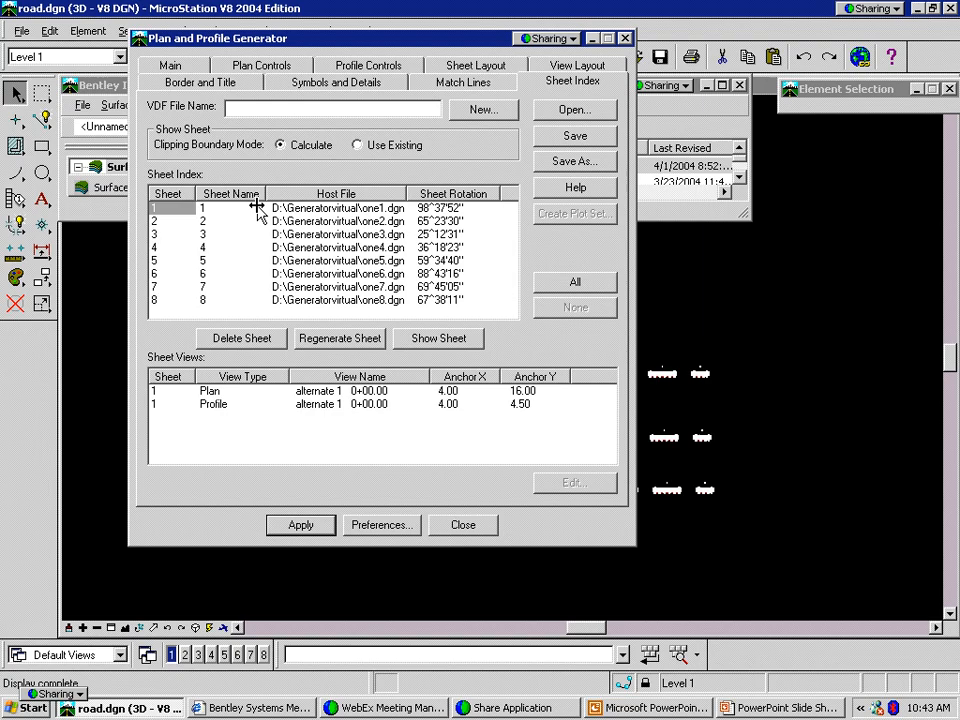
click(430, 325)
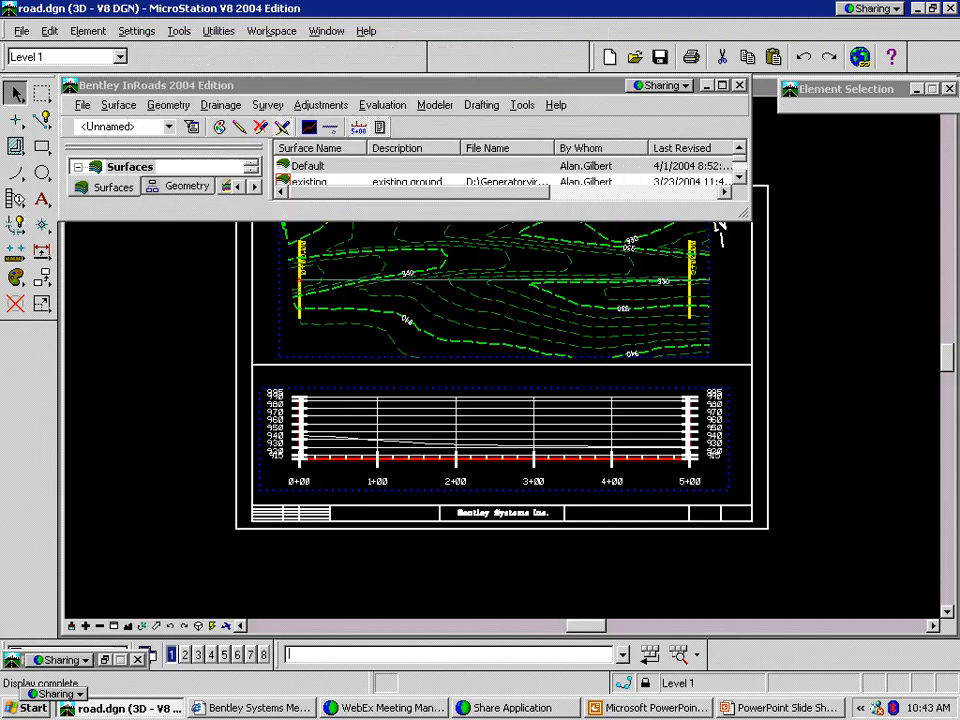
click(235, 446)
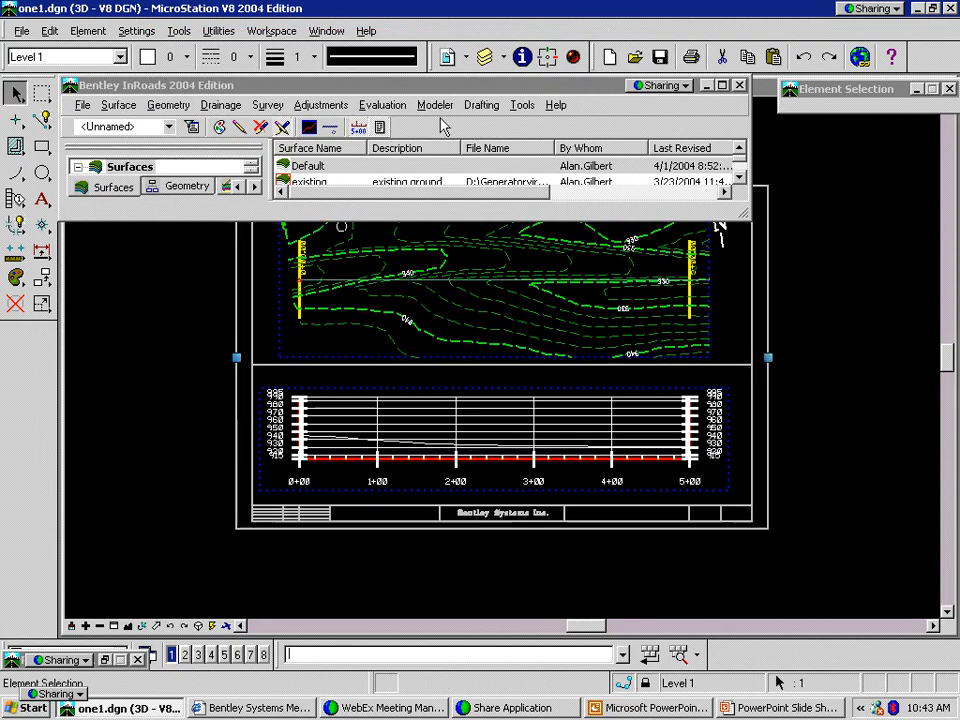
click(522, 58)
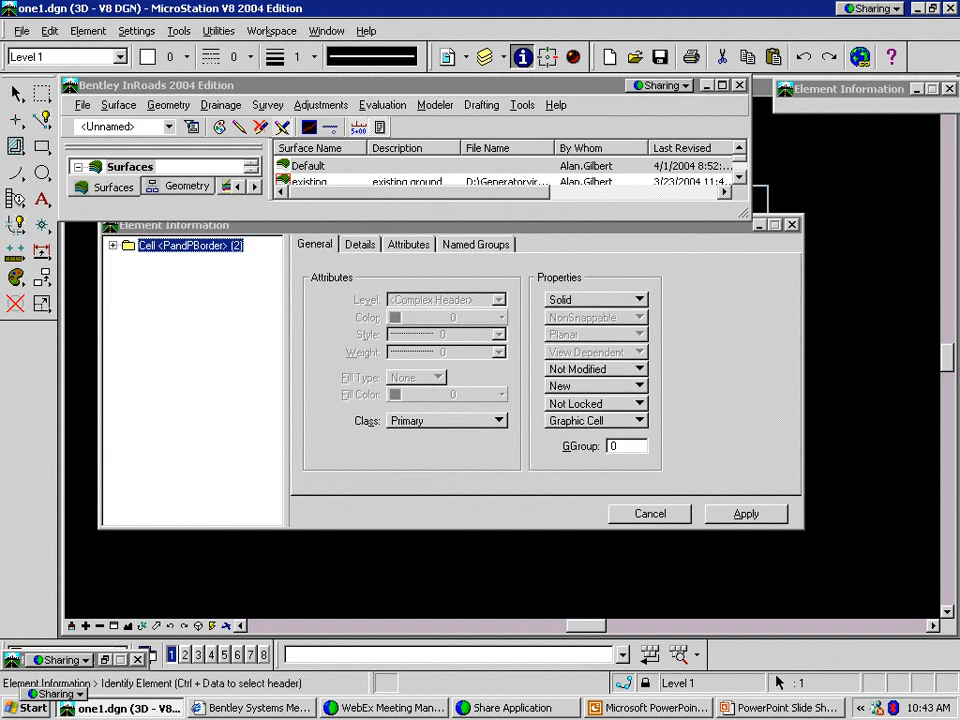
click(792, 222)
Check the lower-left corner of the sheet border by snapping to it, and return to road.dgn
middle_click(236, 529)
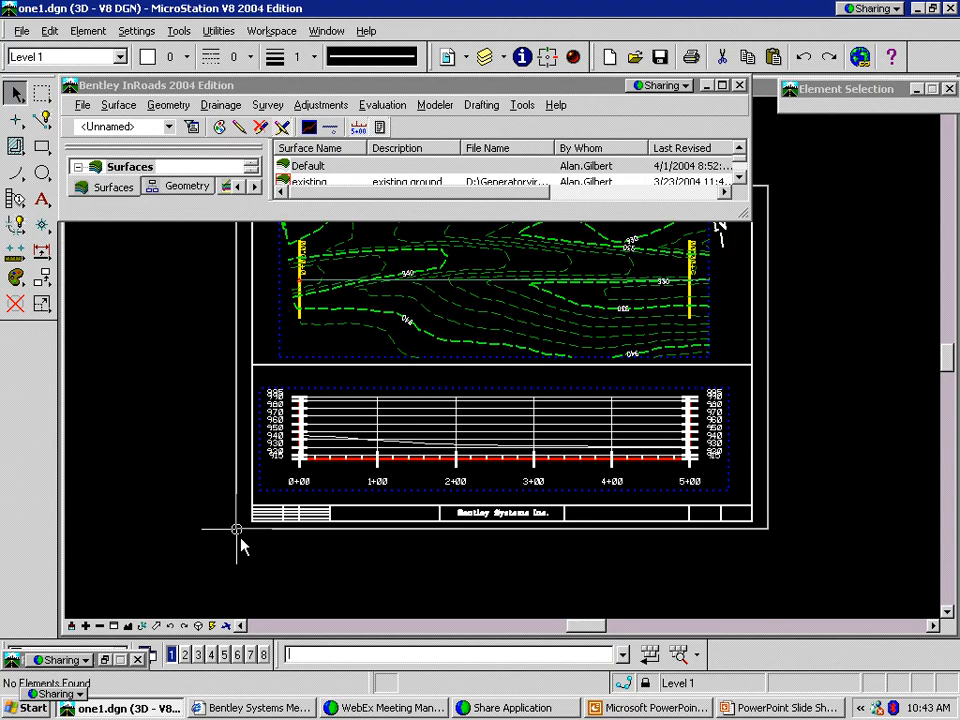
middle_click(236, 530)
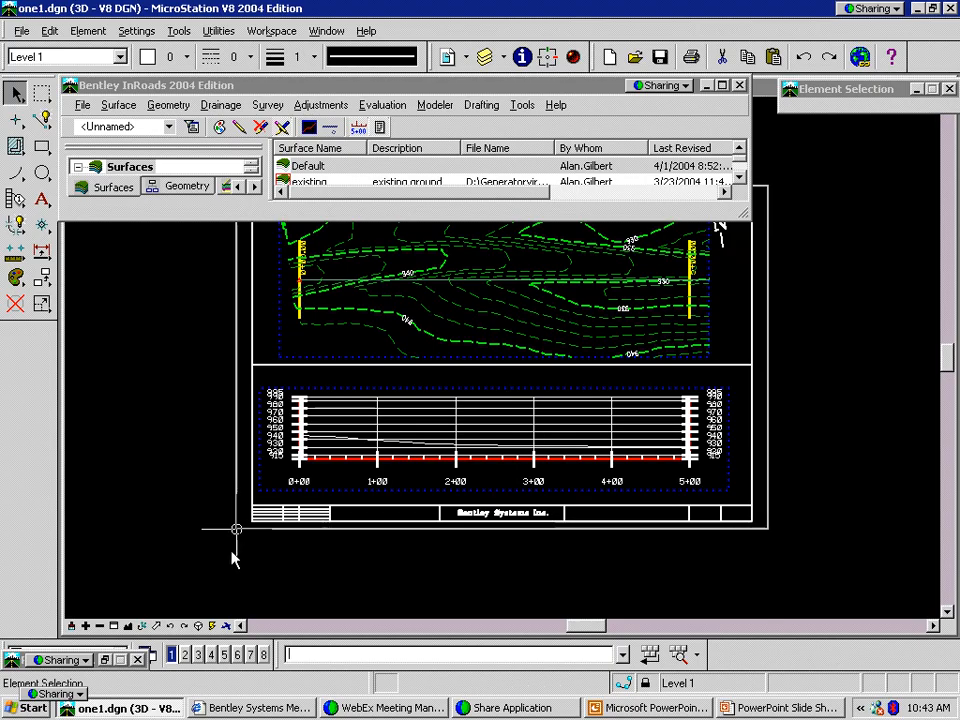
right_click(231, 557)
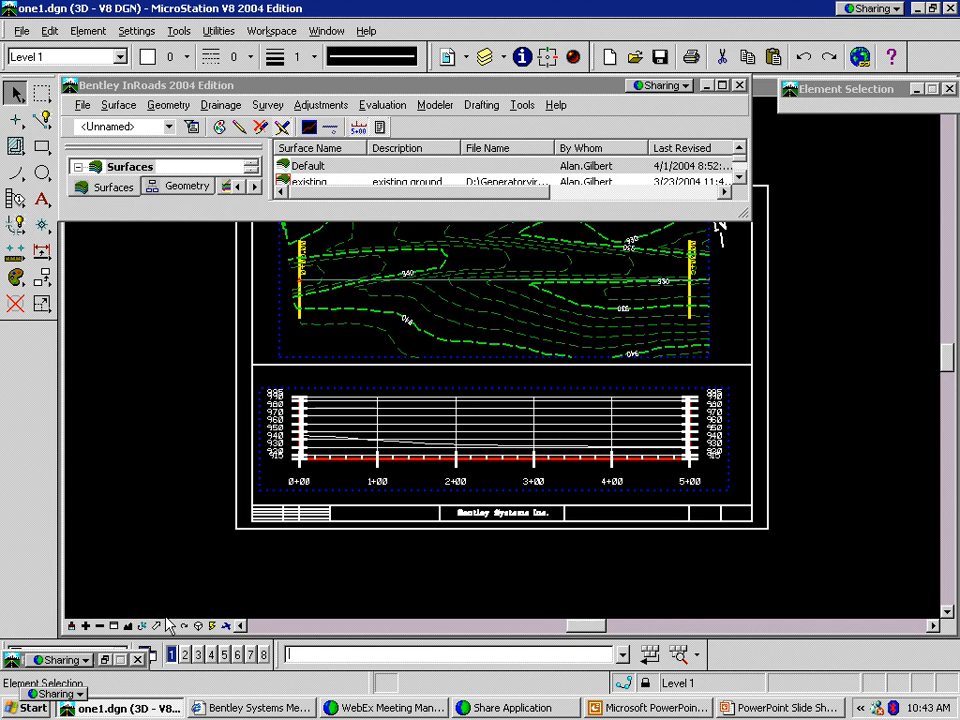
click(106, 660)
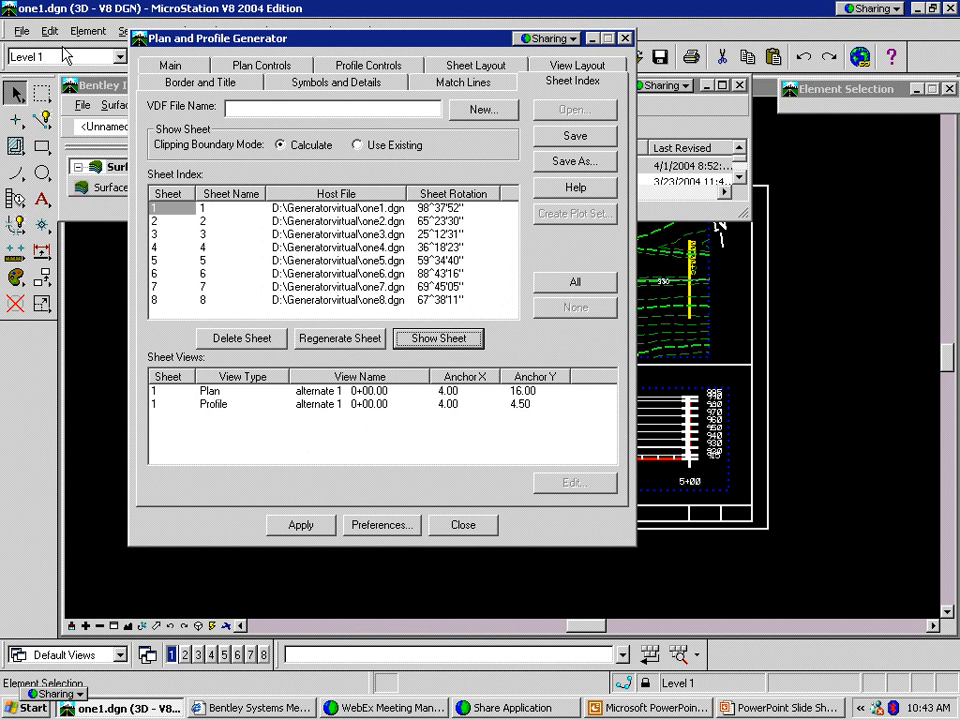
click(20, 31)
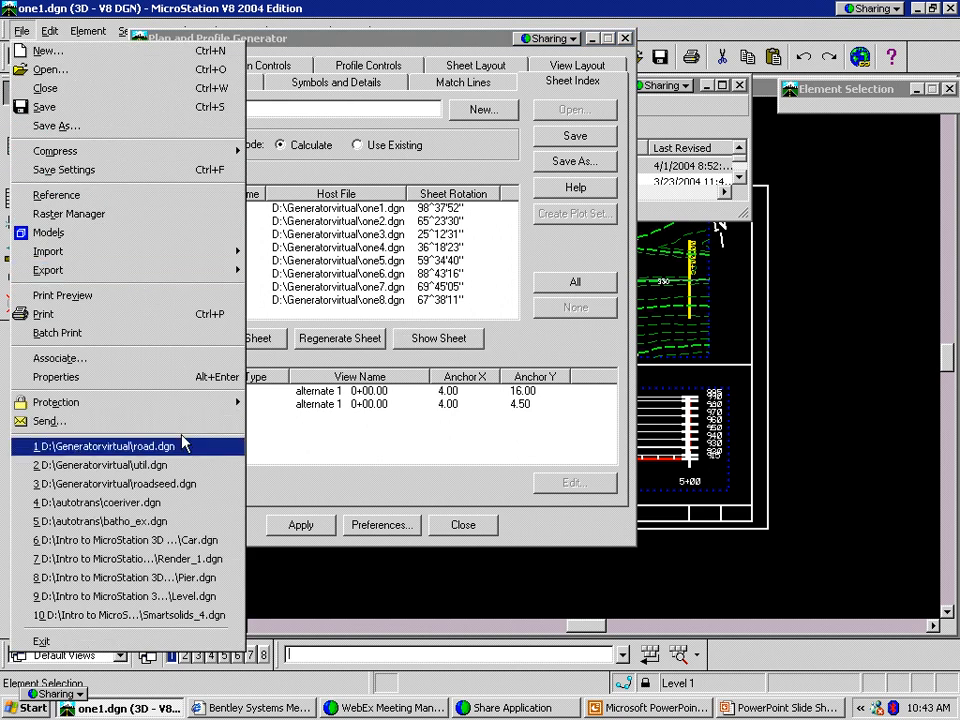
click(174, 446)
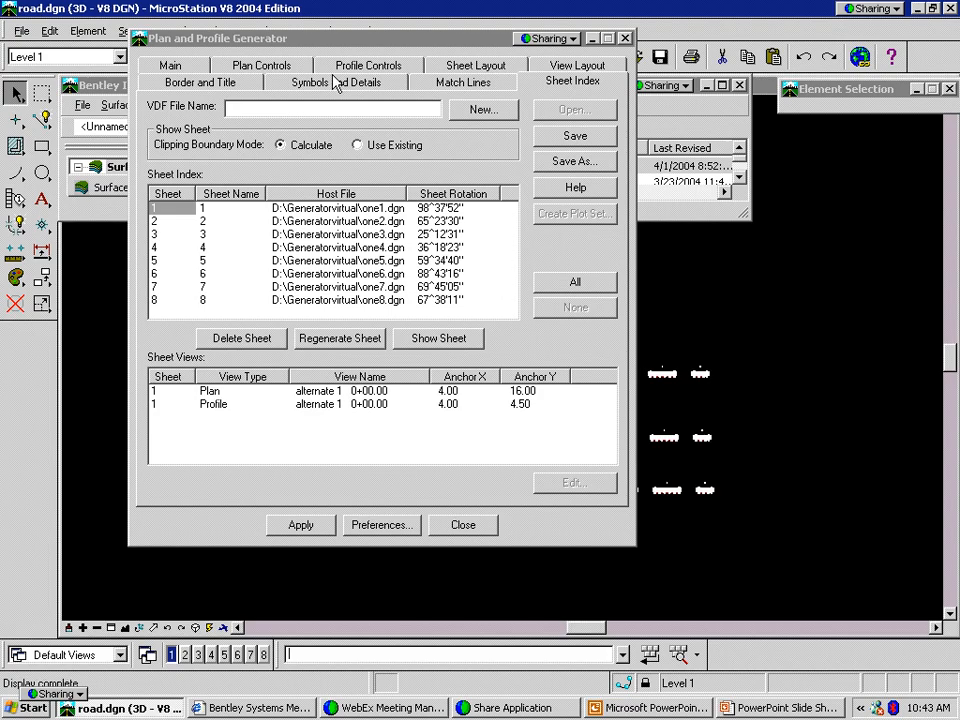
Review the border and title settings and the north arrow settings, toggling the north arrow attachment off and on again
click(340, 82)
click(257, 86)
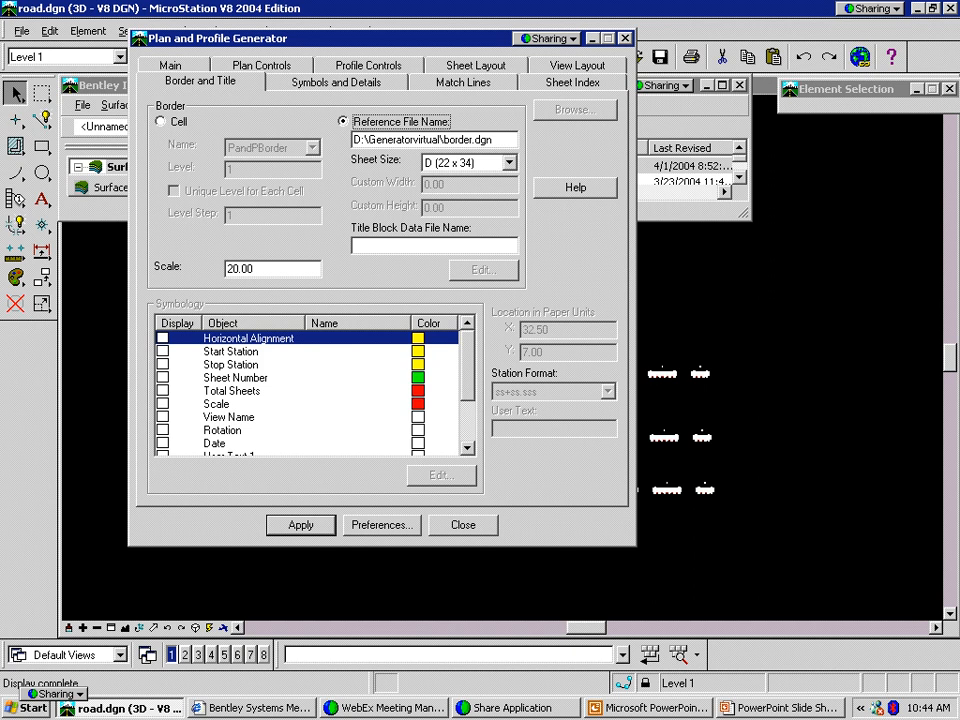
click(326, 86)
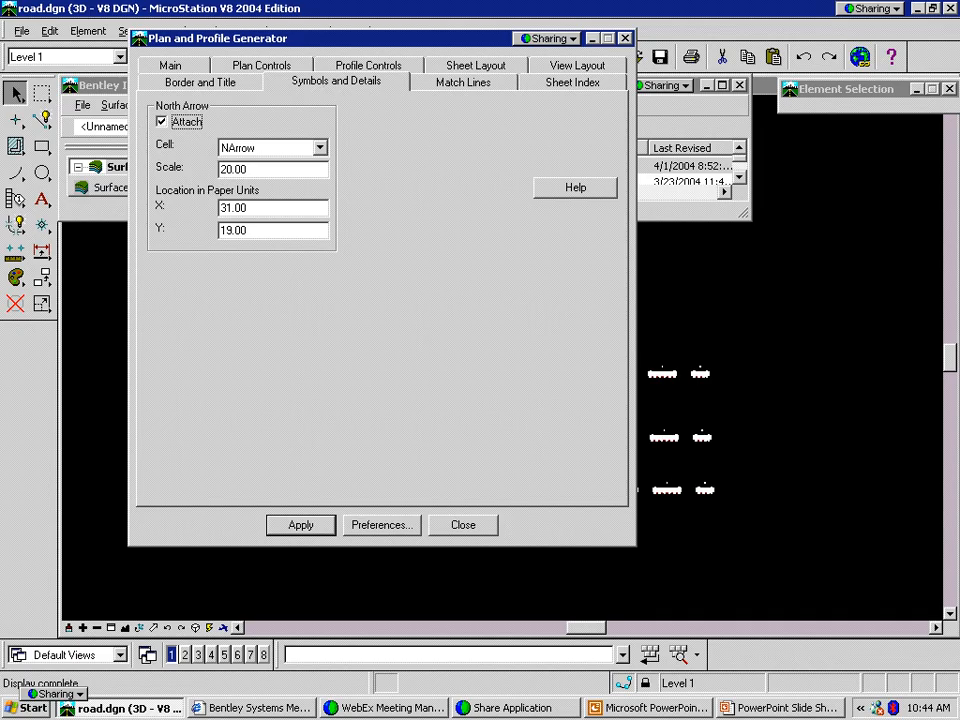
click(174, 124)
click(175, 125)
Look through the match line symbology and compare the extend settings of Plan Line and Plan Start Station
click(432, 86)
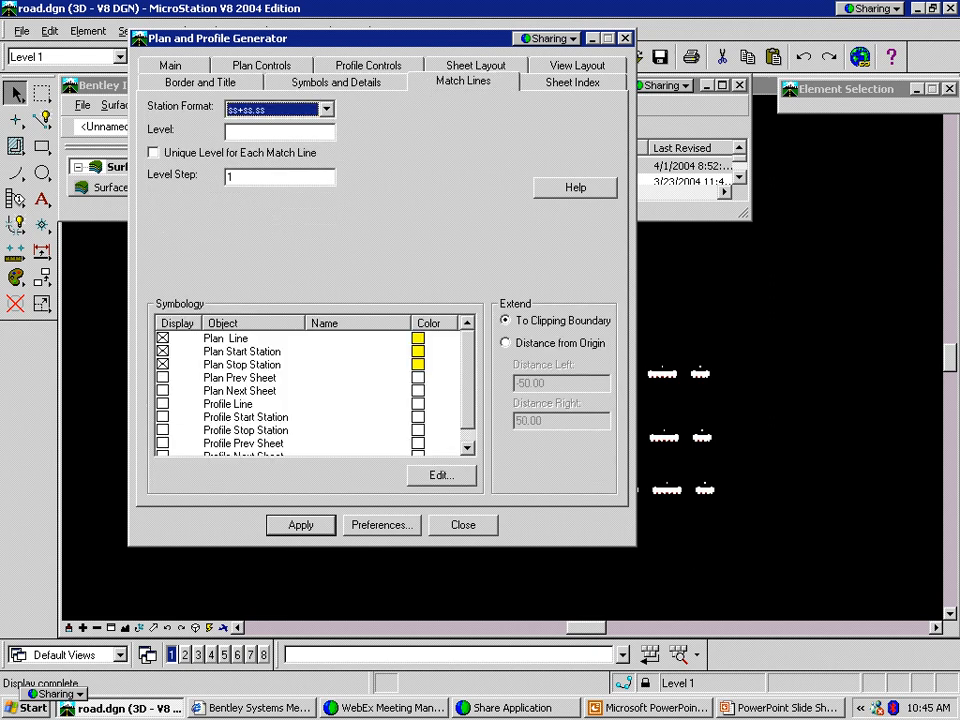
scroll(468, 355, down, 1)
scroll(468, 355, up, 1)
click(232, 339)
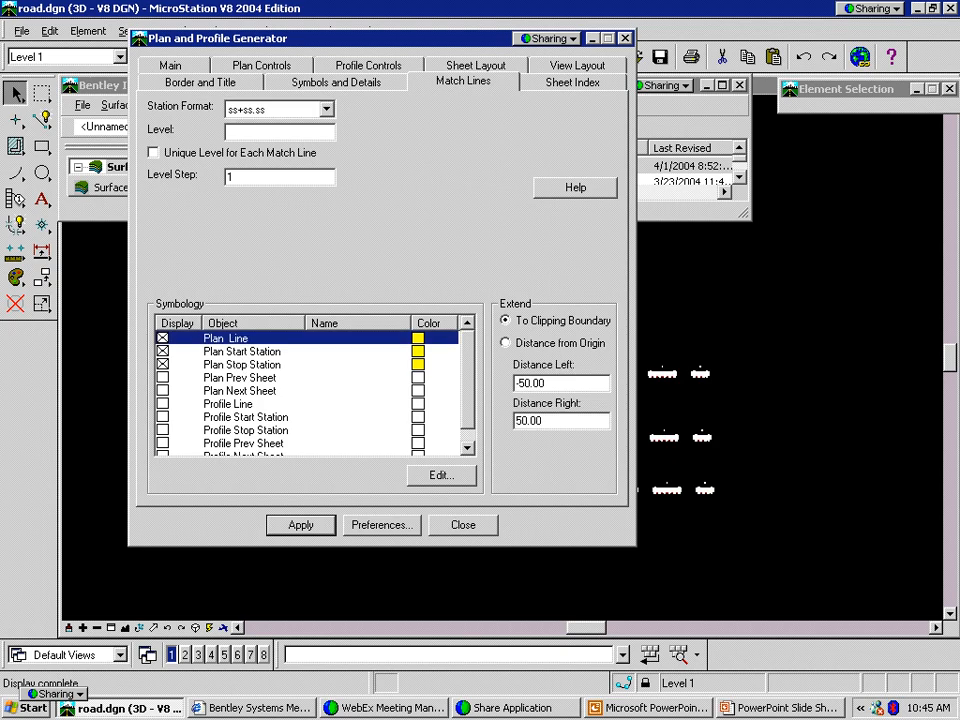
click(245, 353)
click(249, 340)
Review the view layout, match line and sheet layout settings, and return to the main generation settings
click(540, 70)
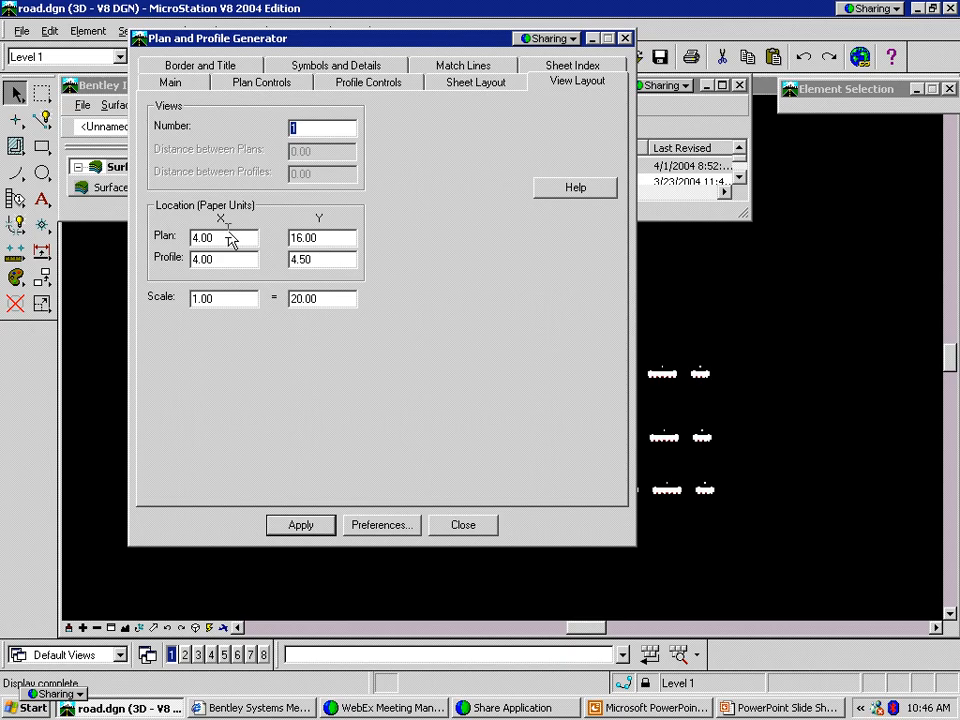
drag(256, 41, 352, 44)
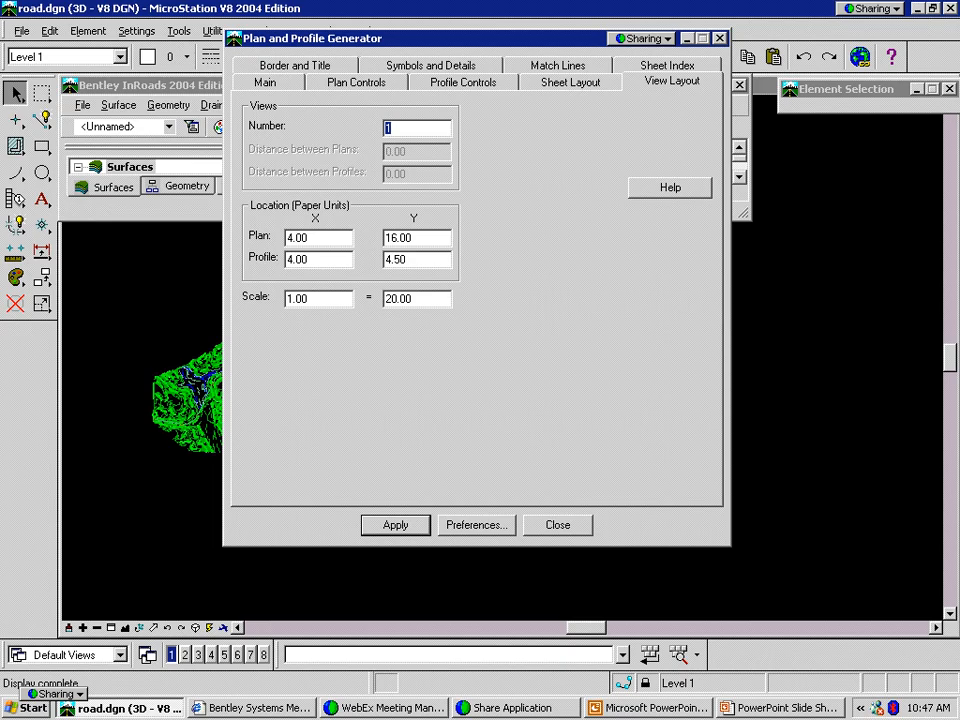
click(294, 84)
click(558, 66)
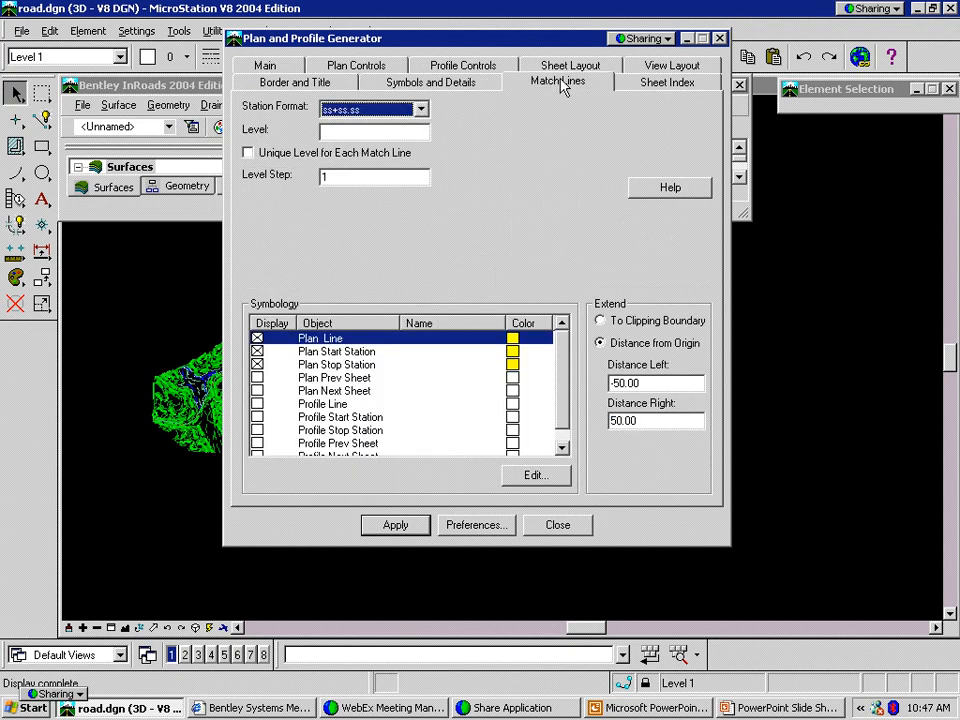
click(570, 66)
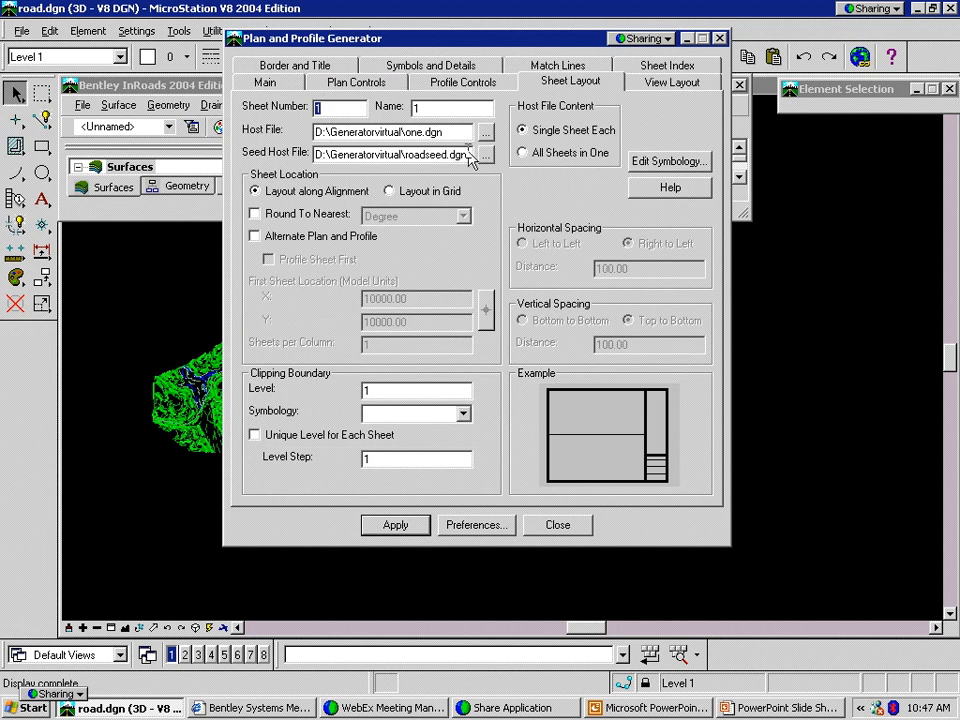
click(264, 82)
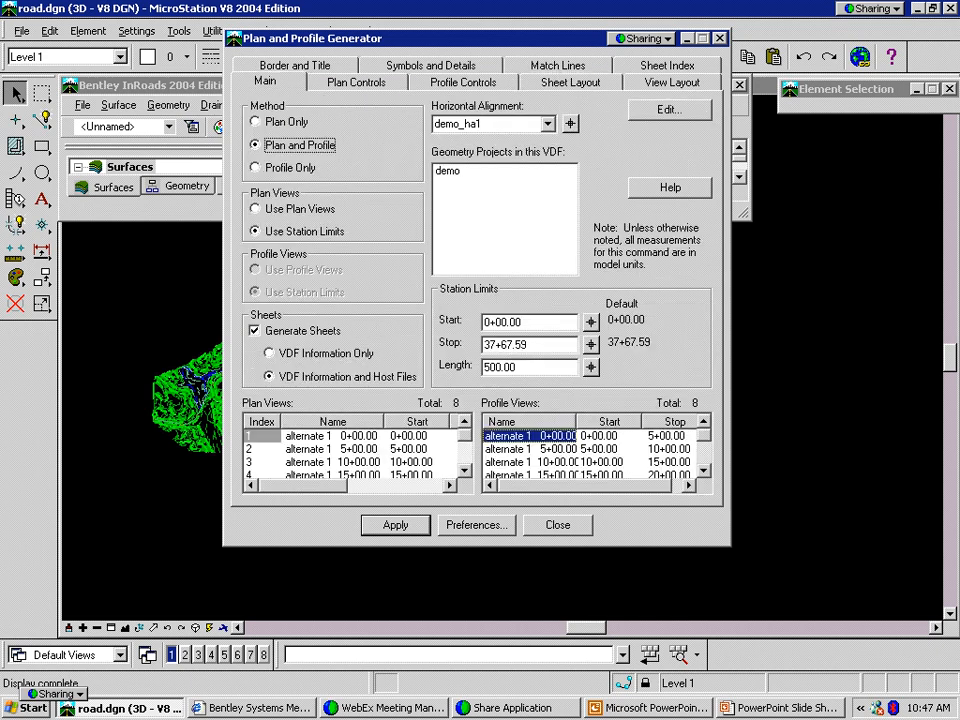
Examine the view layout and the sheet index with its VDF file name, and go back to the main generation settings
click(672, 82)
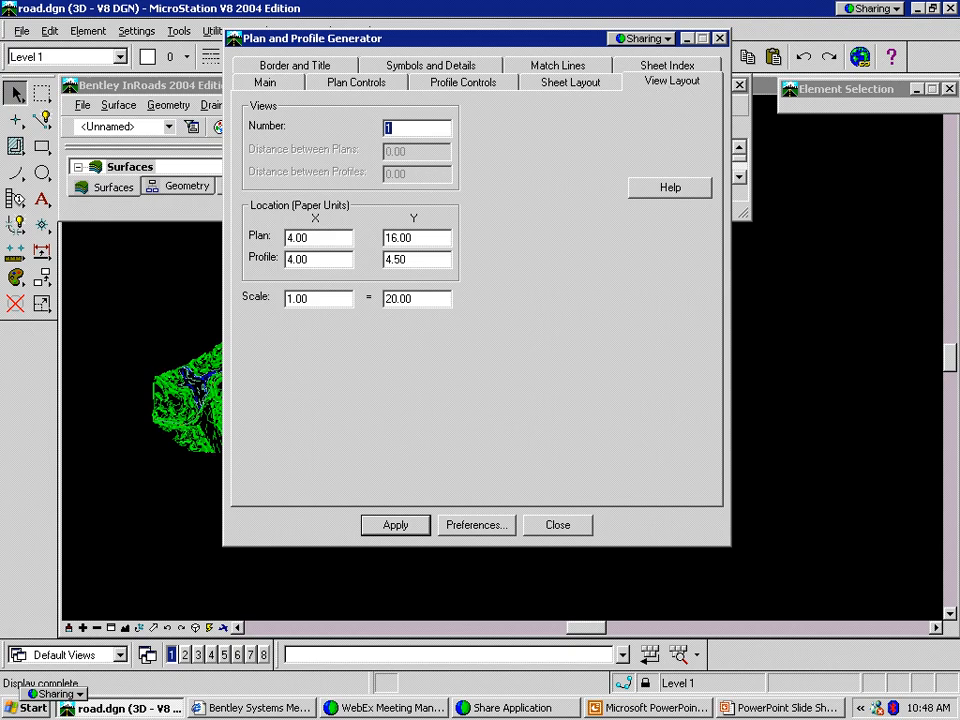
click(628, 68)
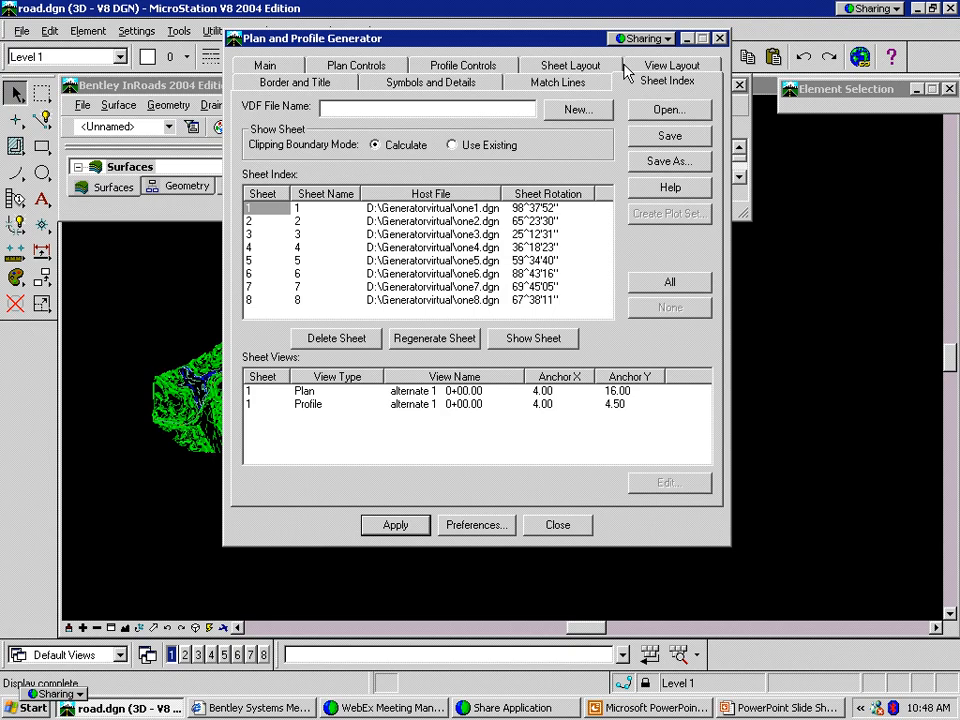
click(632, 82)
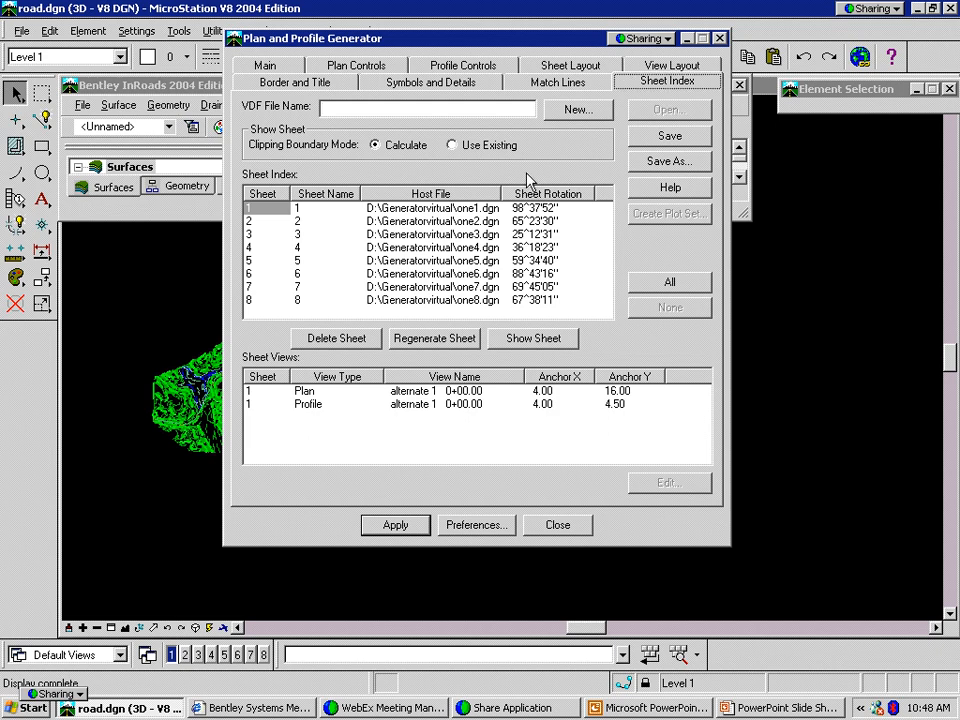
click(446, 108)
click(330, 65)
click(268, 82)
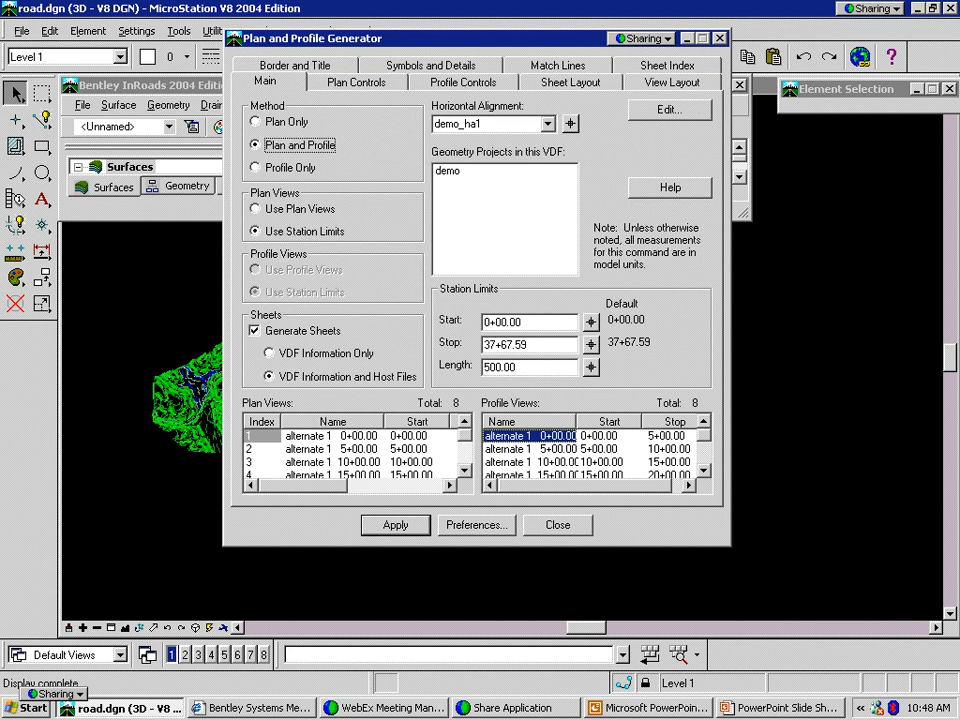
Look at saving the VDF under another name in the sheet index, and keep the clipping boundary mode at Calculate
click(648, 70)
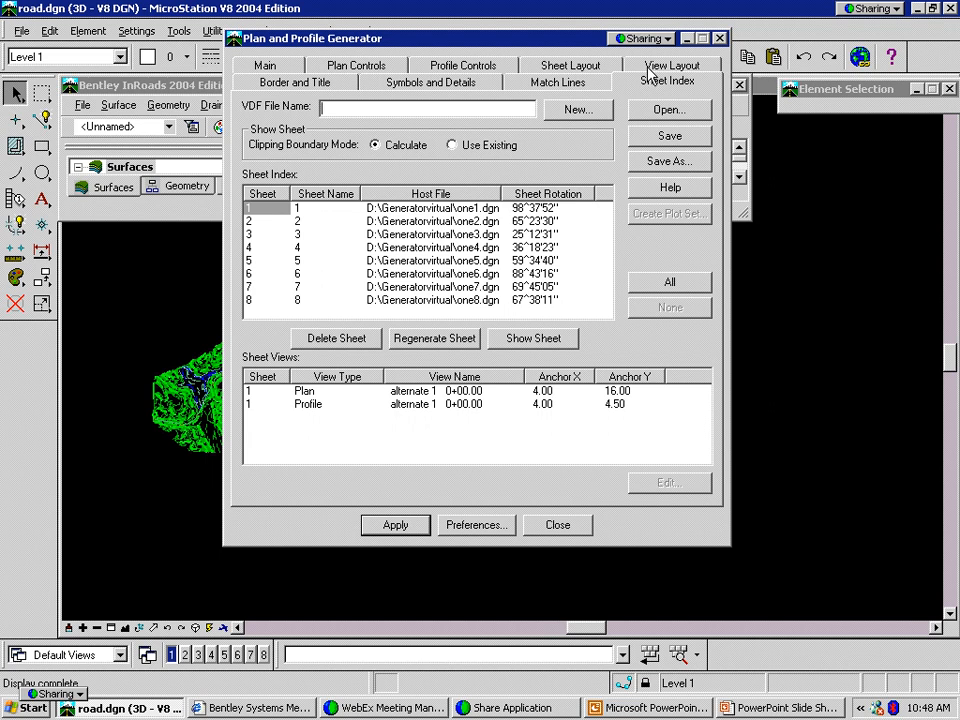
click(689, 165)
click(555, 236)
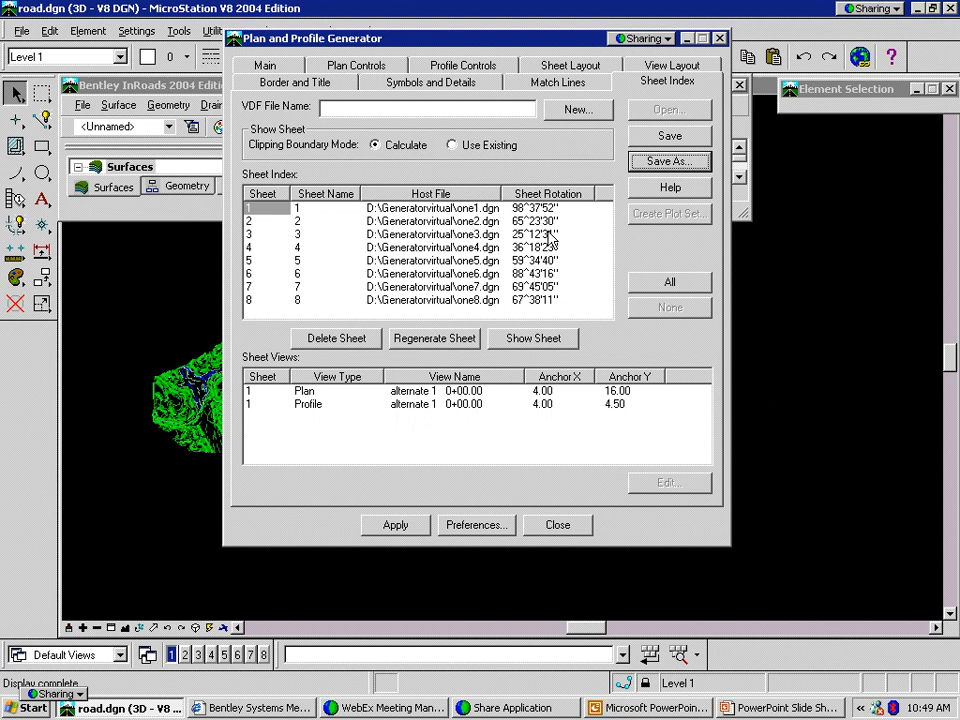
click(400, 146)
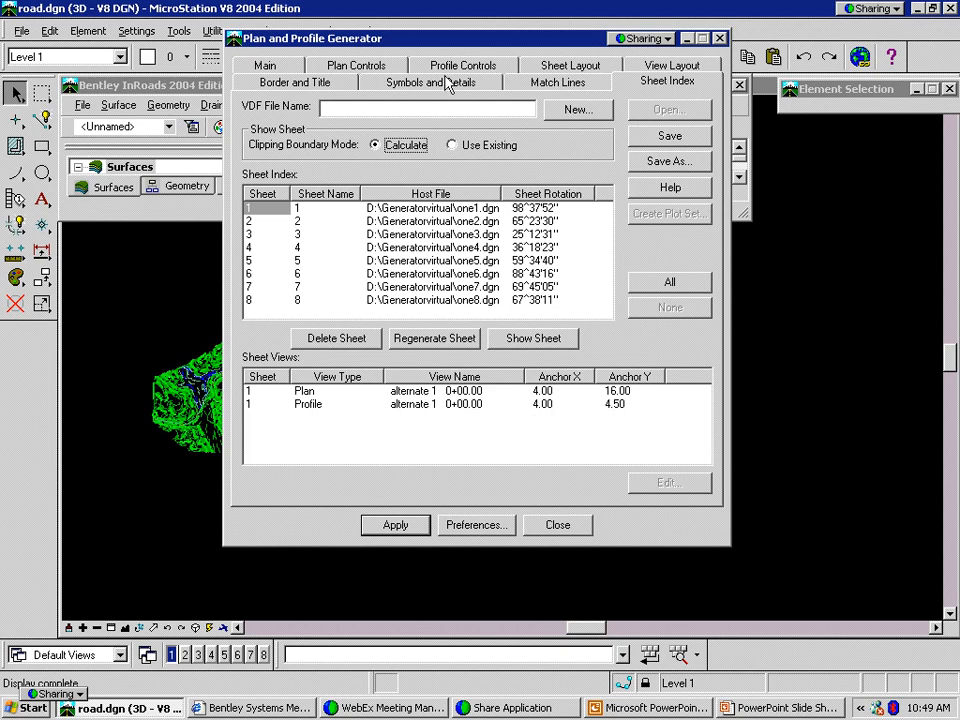
Regenerate the plan and profile sheets including the profile views, and place the new profiles above the existing rows
click(337, 90)
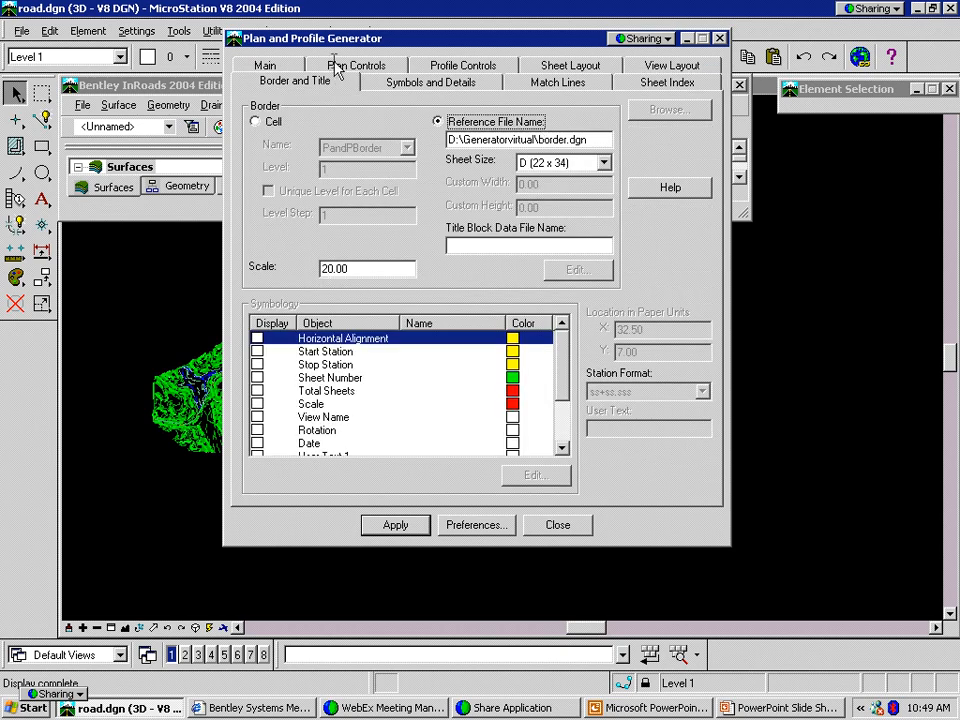
click(279, 66)
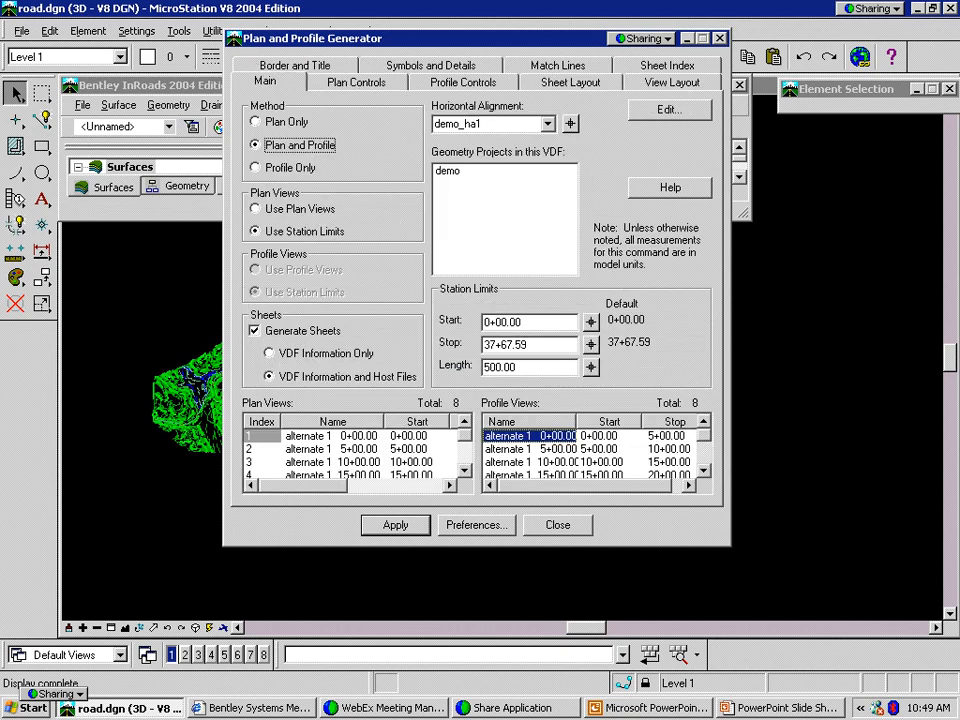
click(390, 524)
click(406, 390)
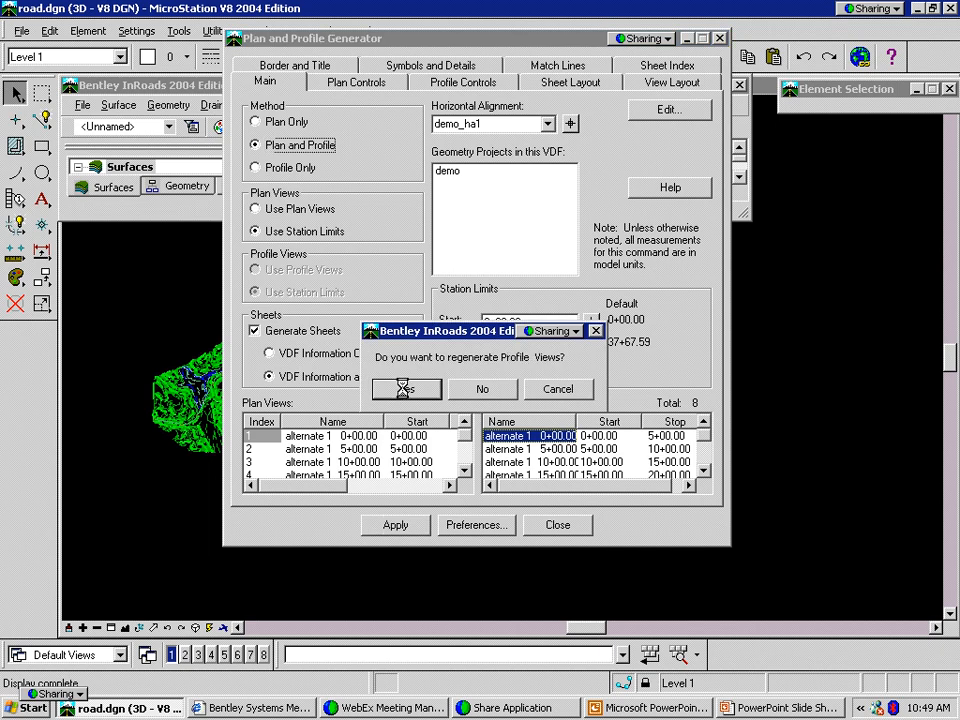
click(405, 390)
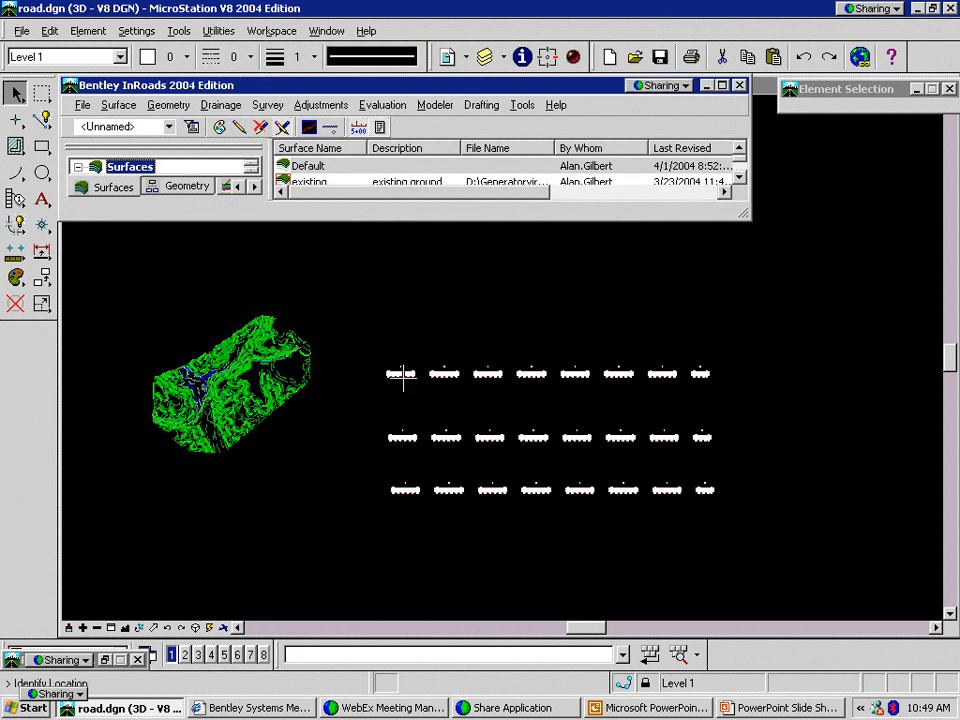
click(397, 298)
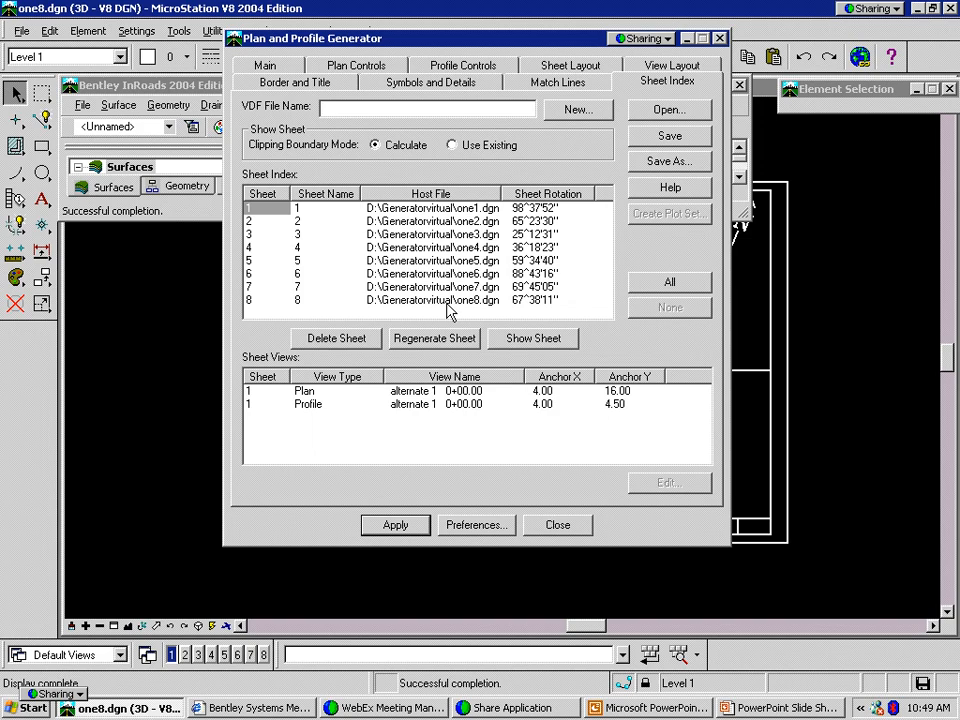
Show sheet 1 from the sheet index and check elements in its plan view and border
click(266, 210)
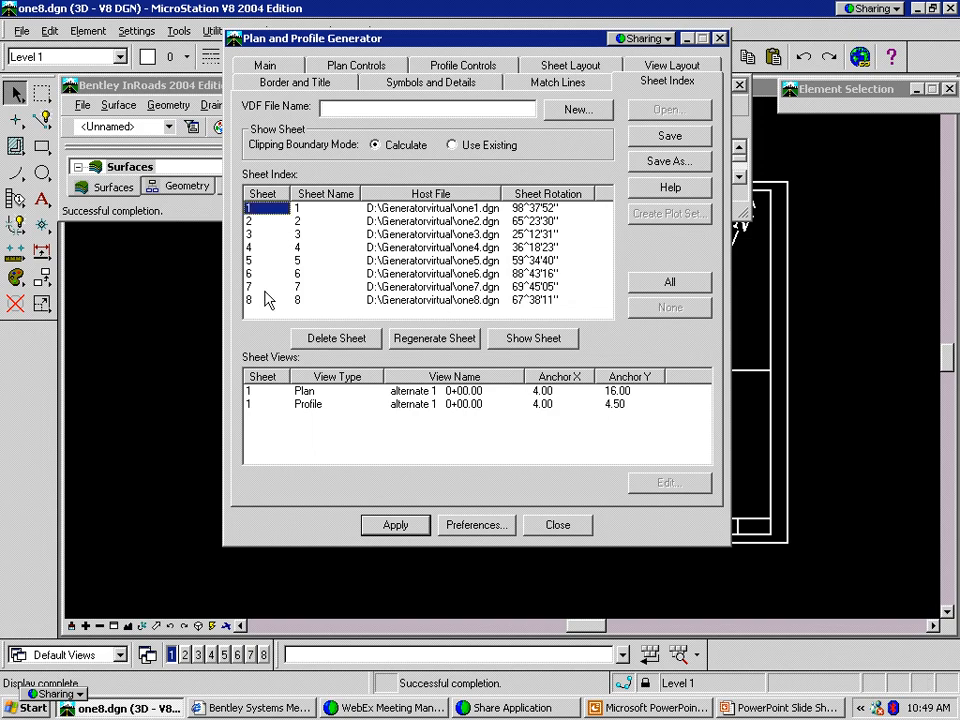
click(525, 340)
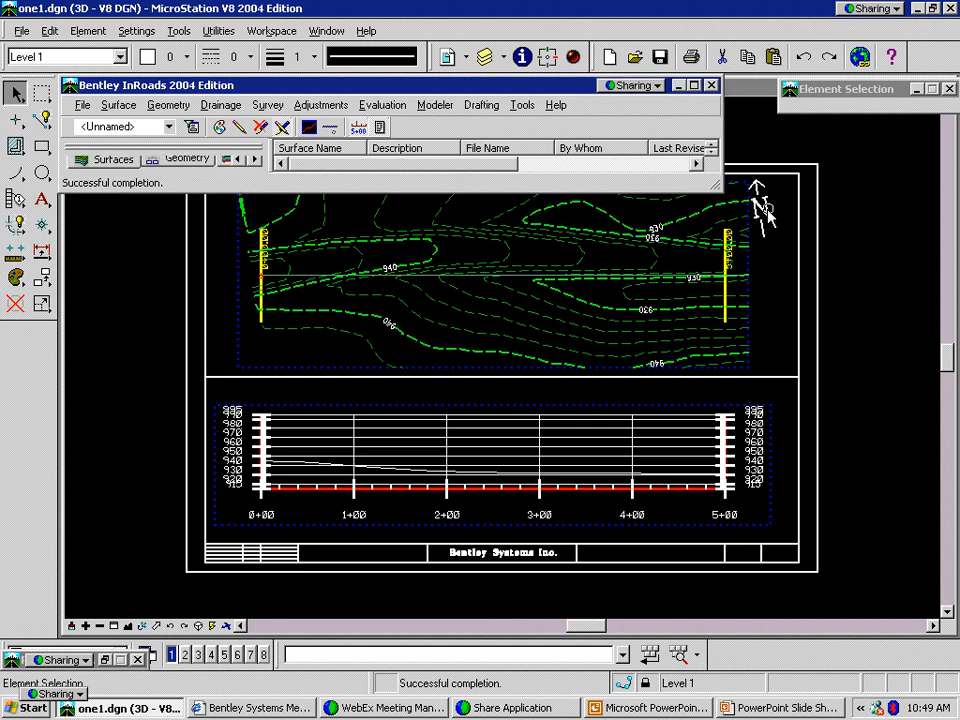
middle_click(260, 278)
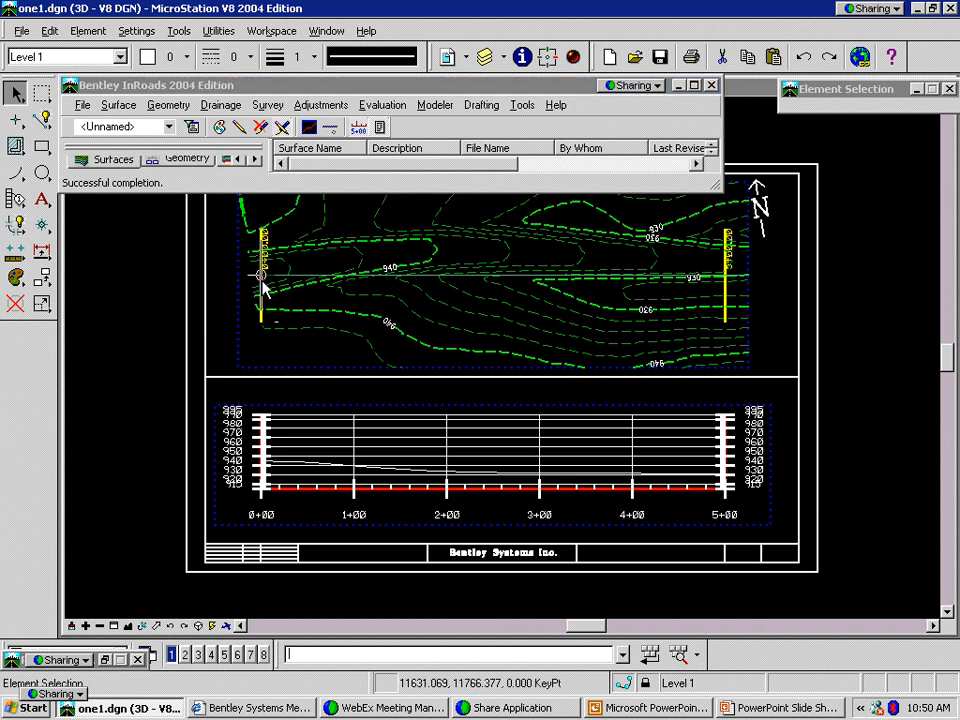
click(310, 298)
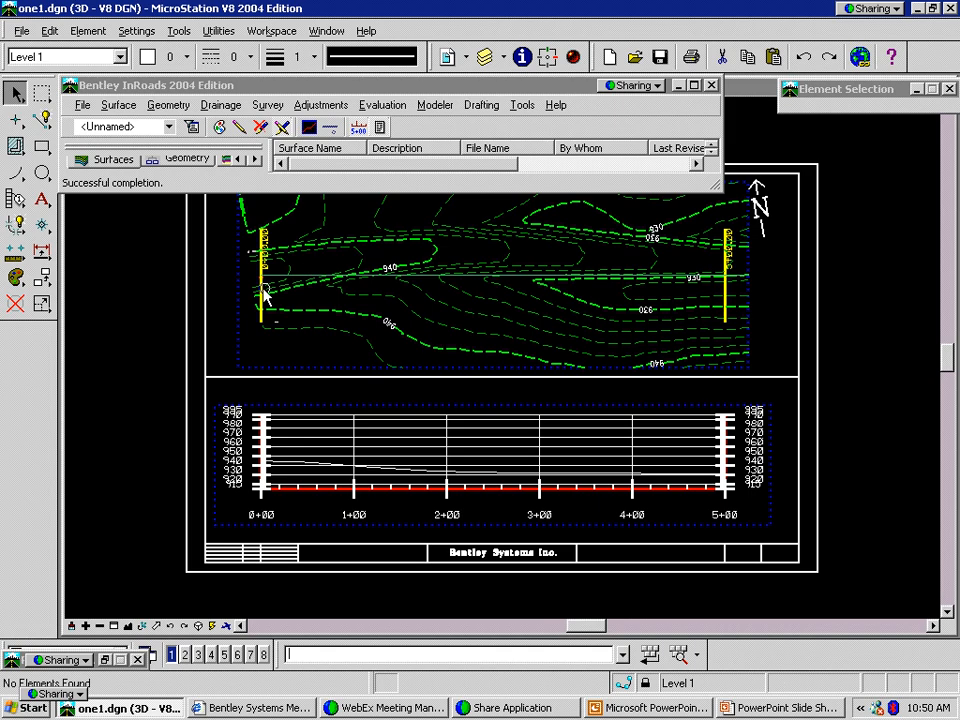
click(797, 527)
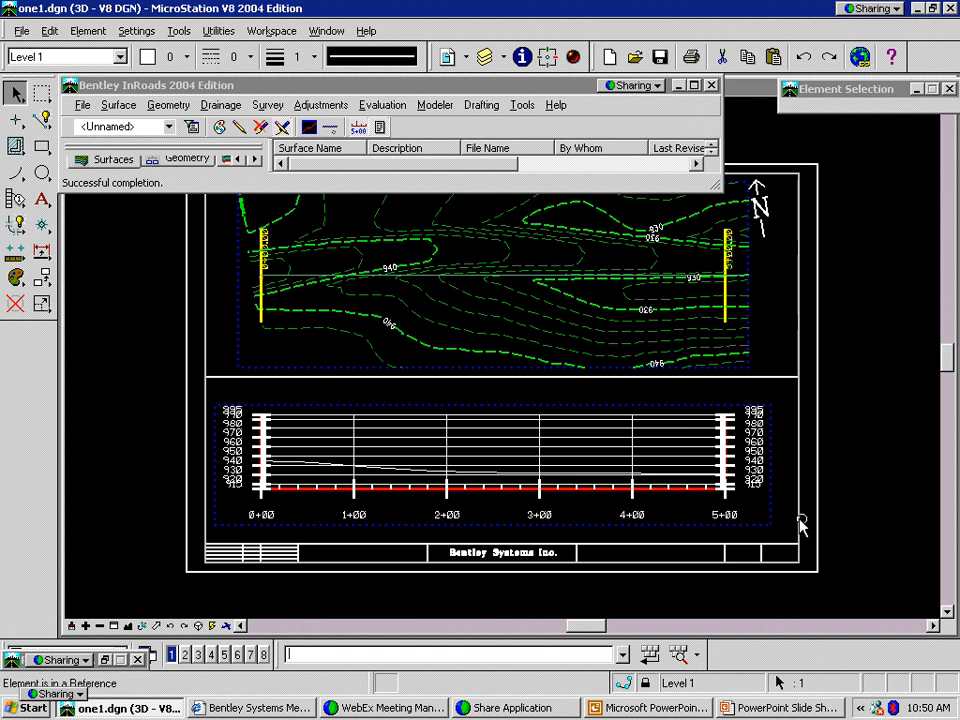
click(843, 515)
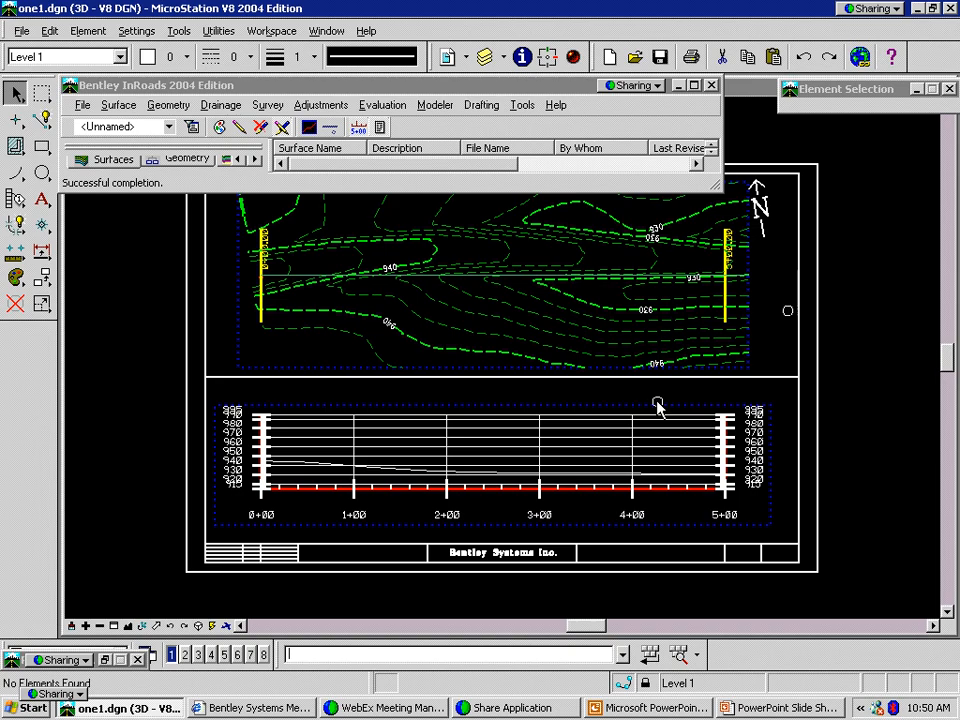
Show sheet 2 from the sheet index and examine its plan and profile views within the border
click(108, 660)
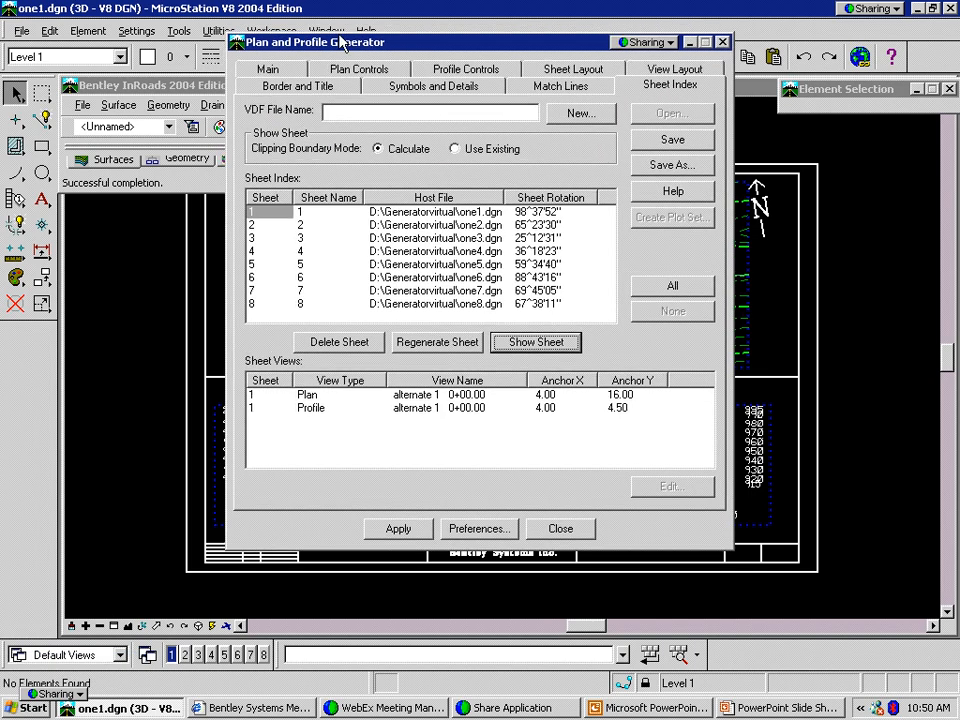
mouse_move(344, 42)
mouse_down()
mouse_move(588, 204)
mouse_move(401, 55)
mouse_up()
click(318, 261)
click(318, 243)
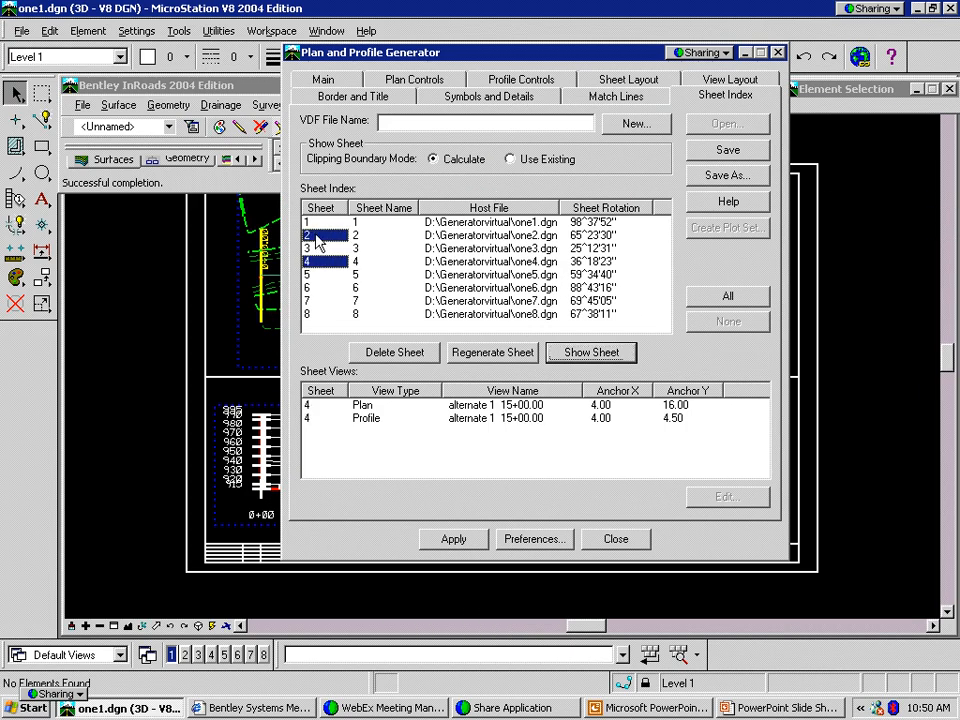
click(578, 356)
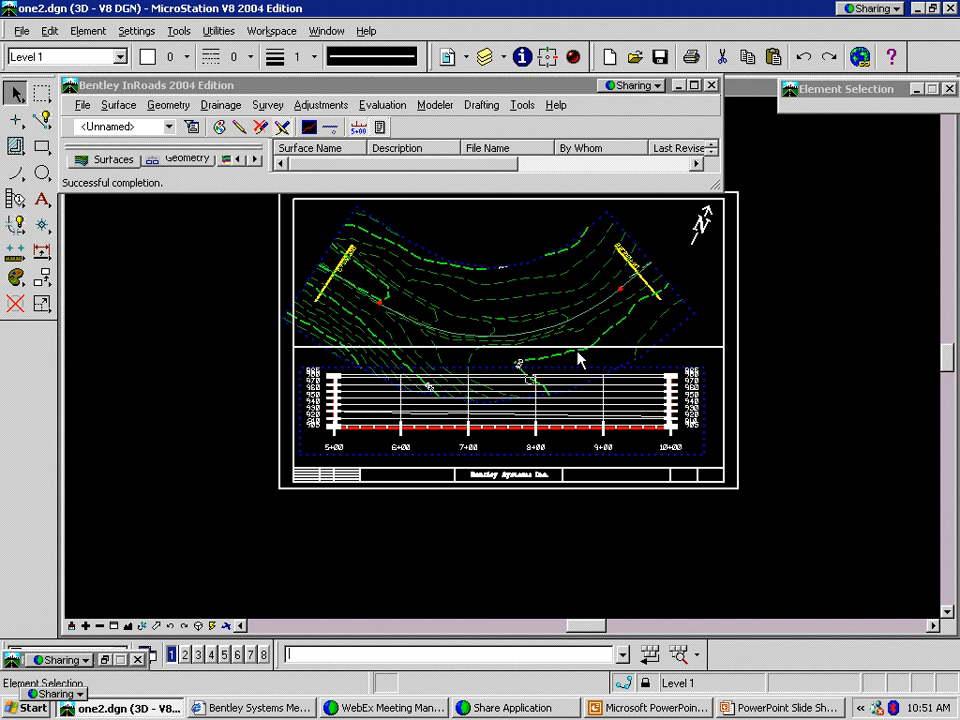
click(105, 662)
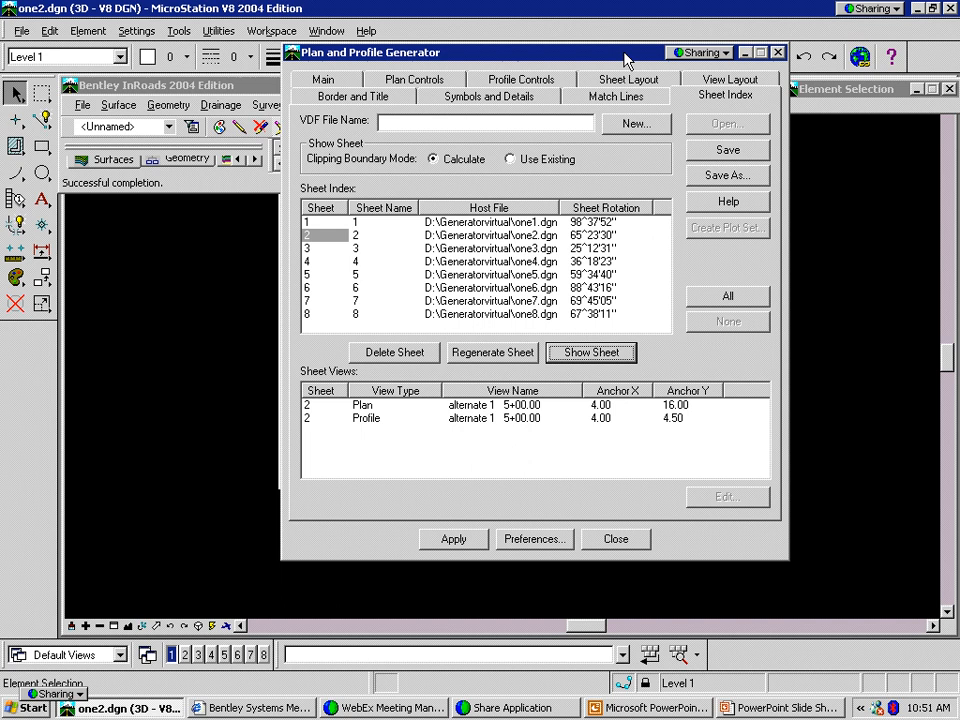
mouse_move(625, 56)
mouse_down()
mouse_move(561, 66)
mouse_move(600, 220)
mouse_move(660, 375)
mouse_move(660, 456)
mouse_move(712, 441)
mouse_move(722, 452)
mouse_move(688, 331)
mouse_up()
drag(639, 217, 527, 43)
click(644, 39)
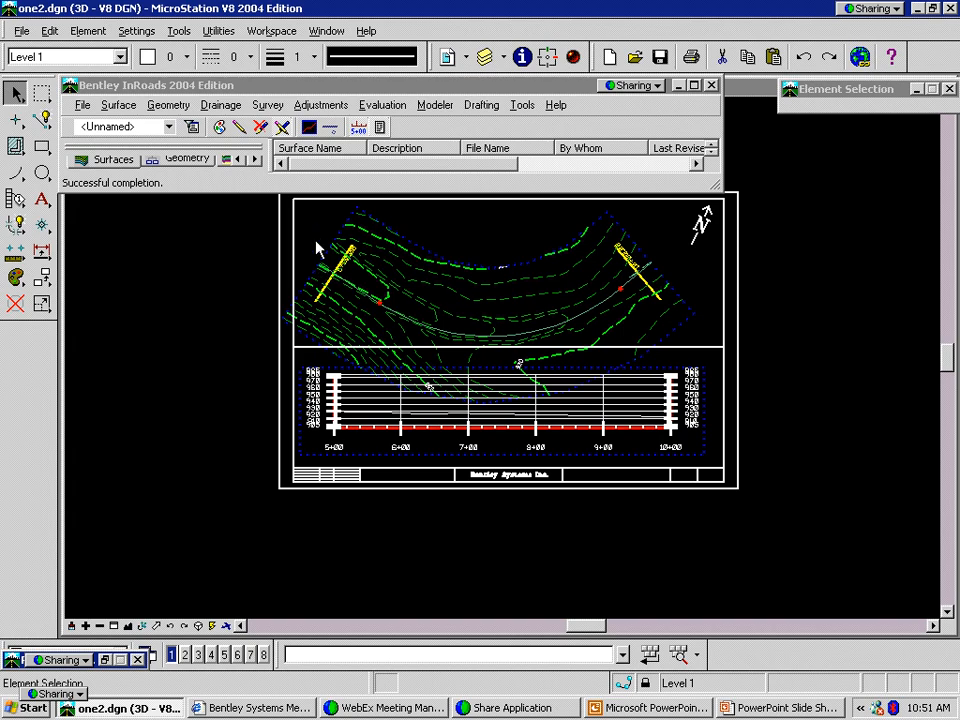
Set the Anchor Y of sheet 2's plan view to 18
click(105, 659)
click(226, 220)
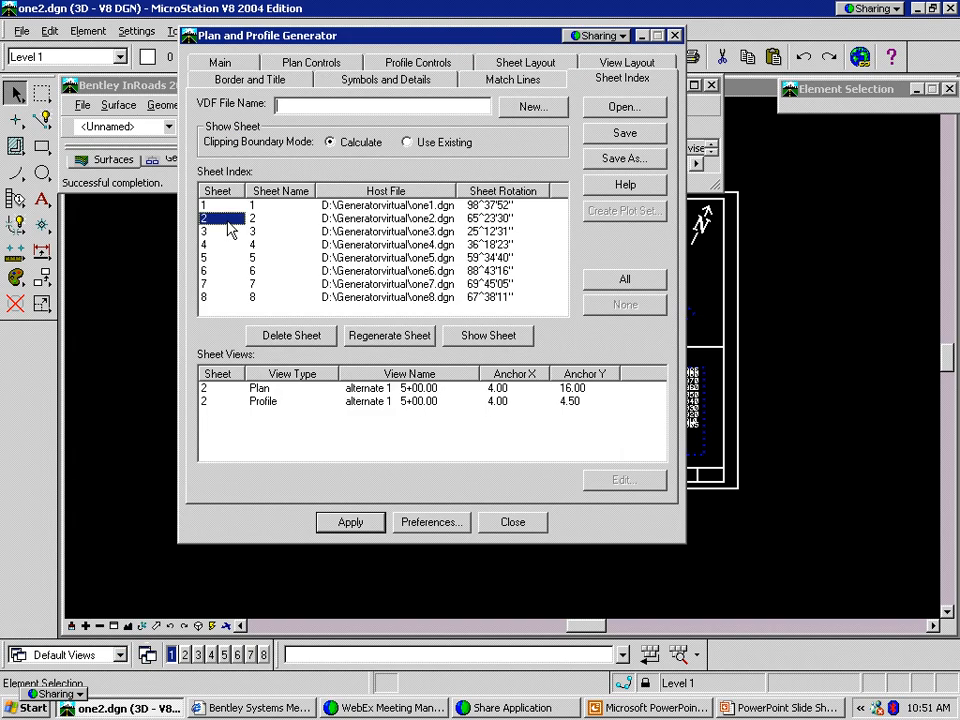
click(248, 389)
click(255, 402)
click(217, 390)
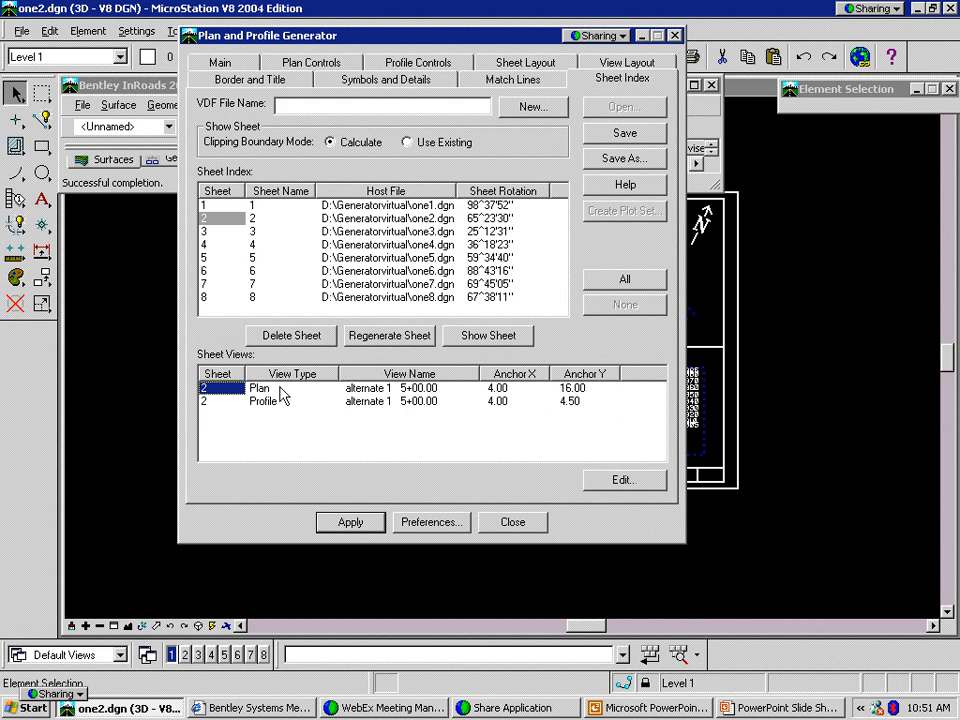
click(214, 401)
double_click(214, 389)
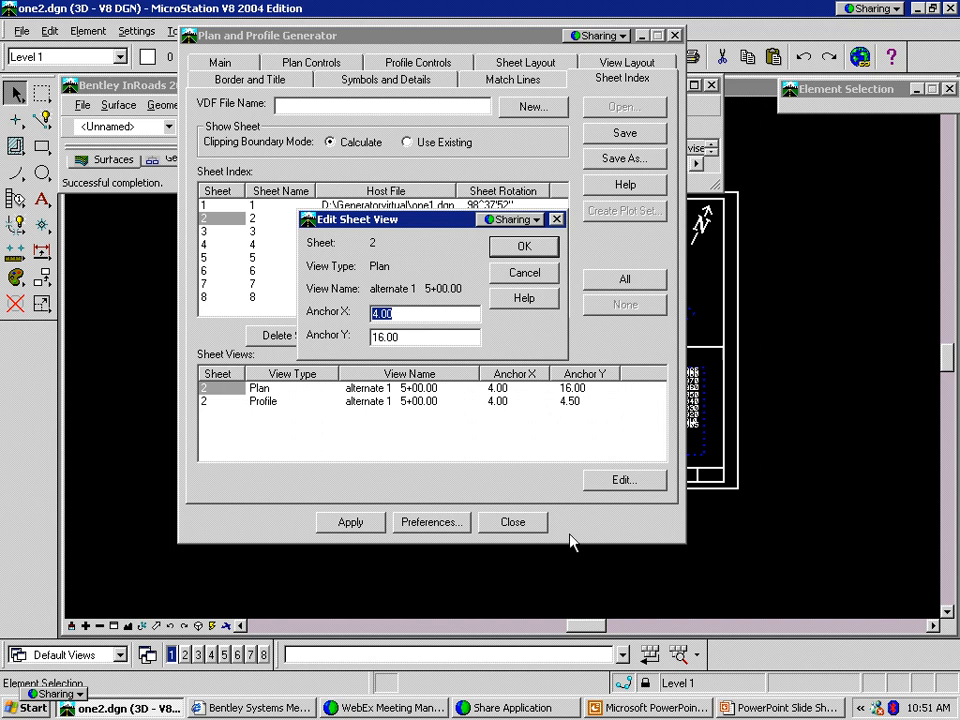
double_click(402, 336)
text(18)
click(490, 248)
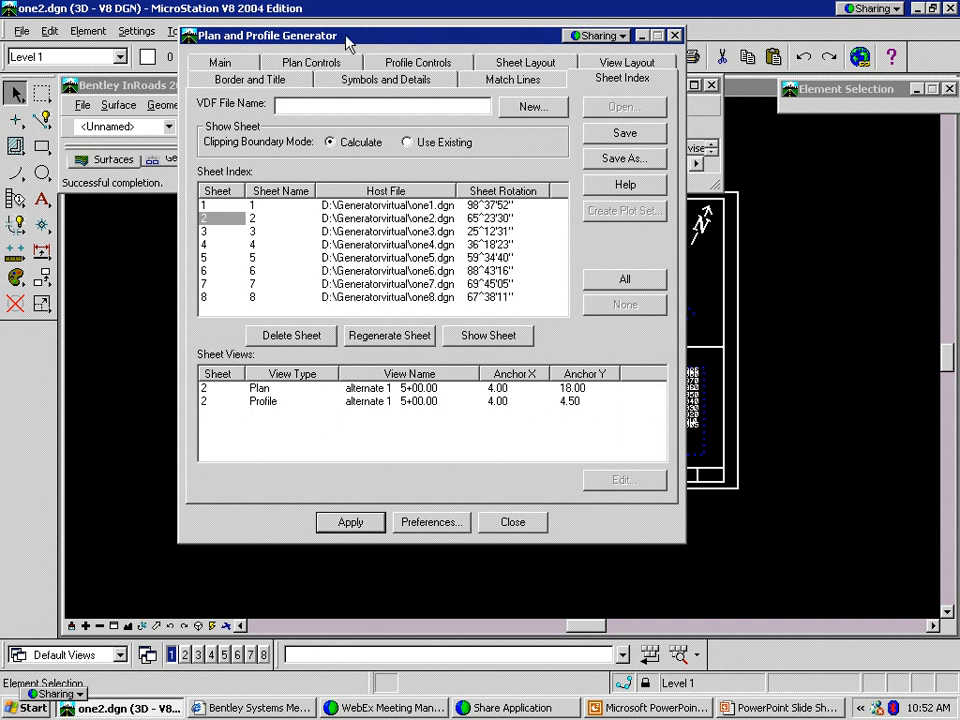
Regenerate sheet 2 with the clipping boundary mode at Calculate, accepting that its border and data are re-created
drag(405, 219, 548, 58)
click(670, 166)
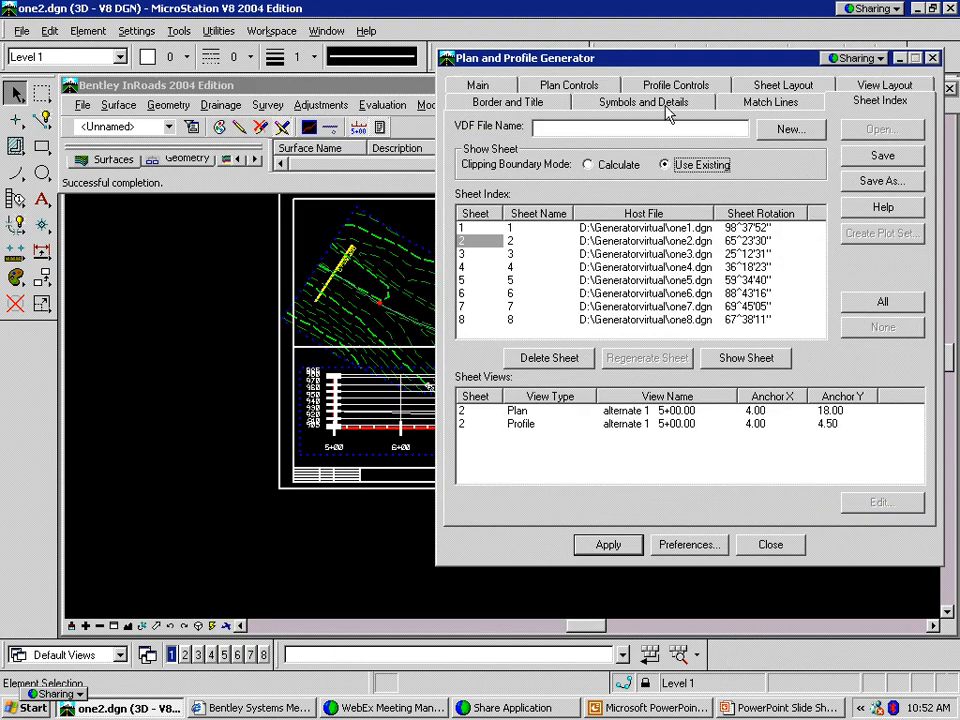
drag(651, 60, 735, 161)
drag(697, 89, 686, 62)
click(668, 170)
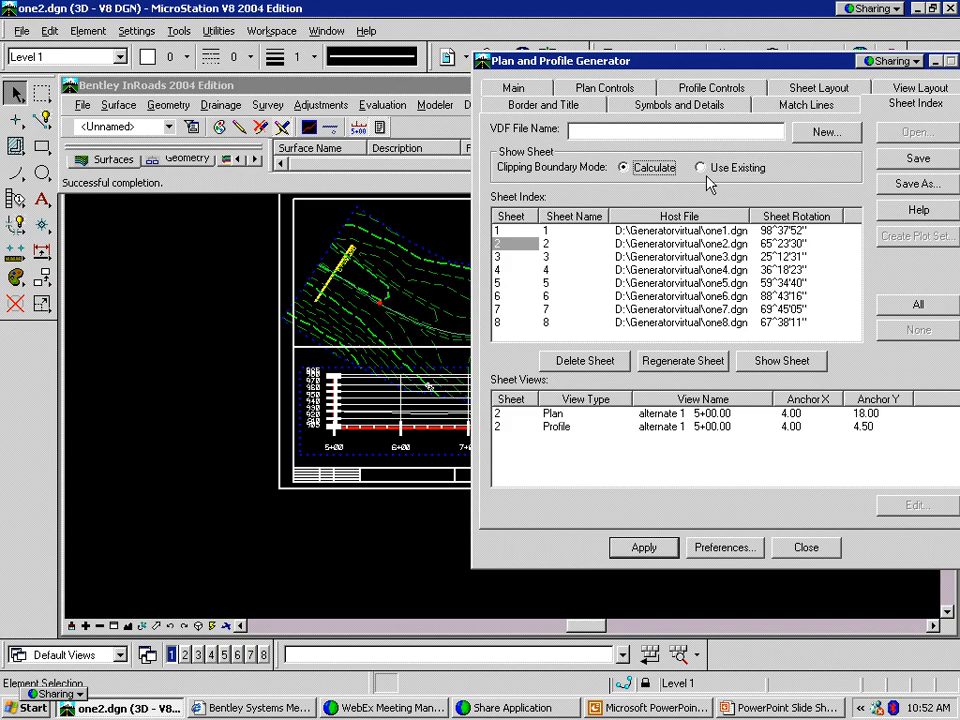
click(544, 244)
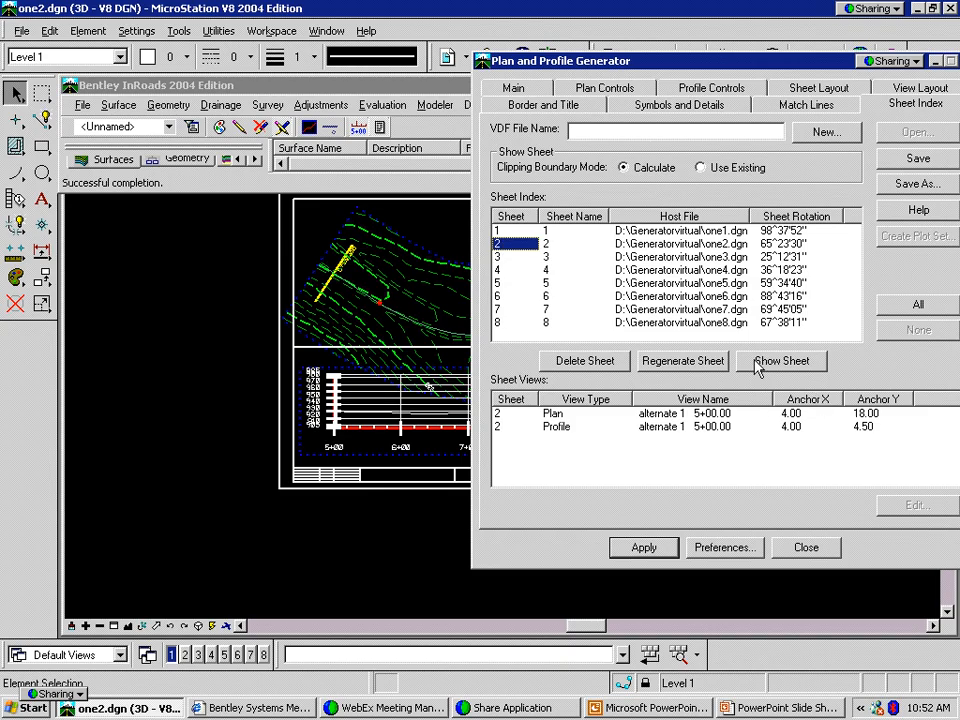
click(687, 361)
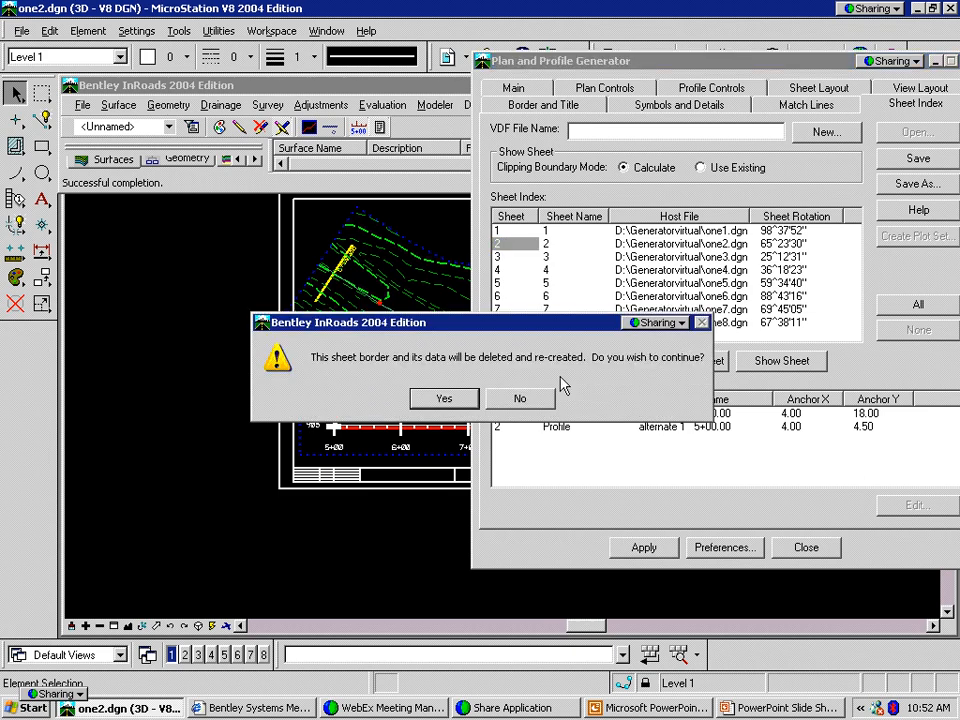
click(451, 402)
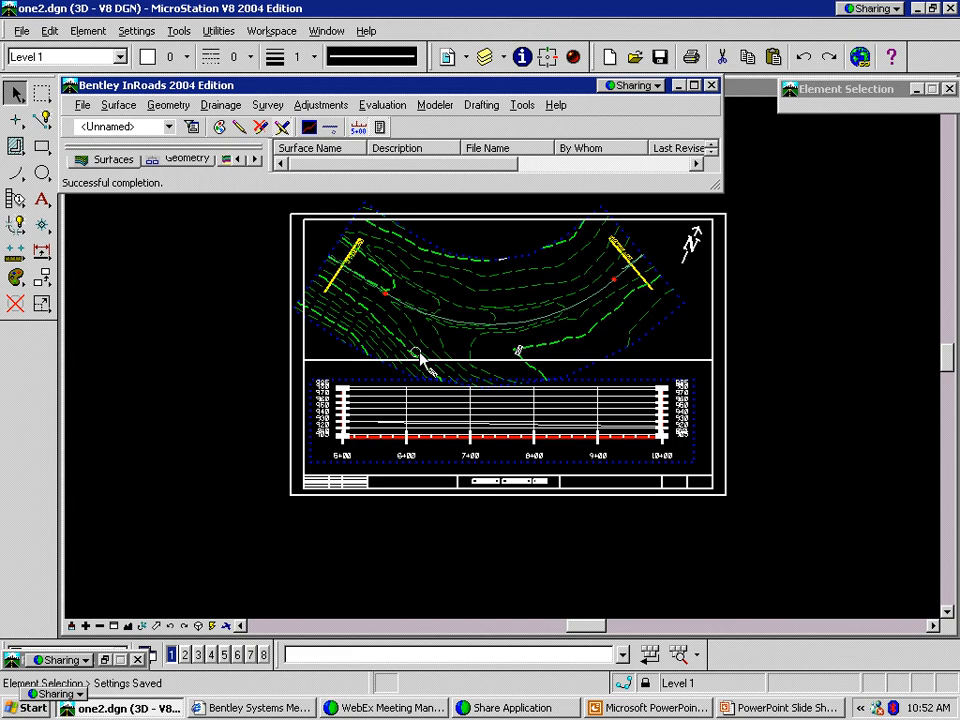
Switch the clipping boundary mode to Use Existing and select sheet 2 in the sheet index
click(104, 661)
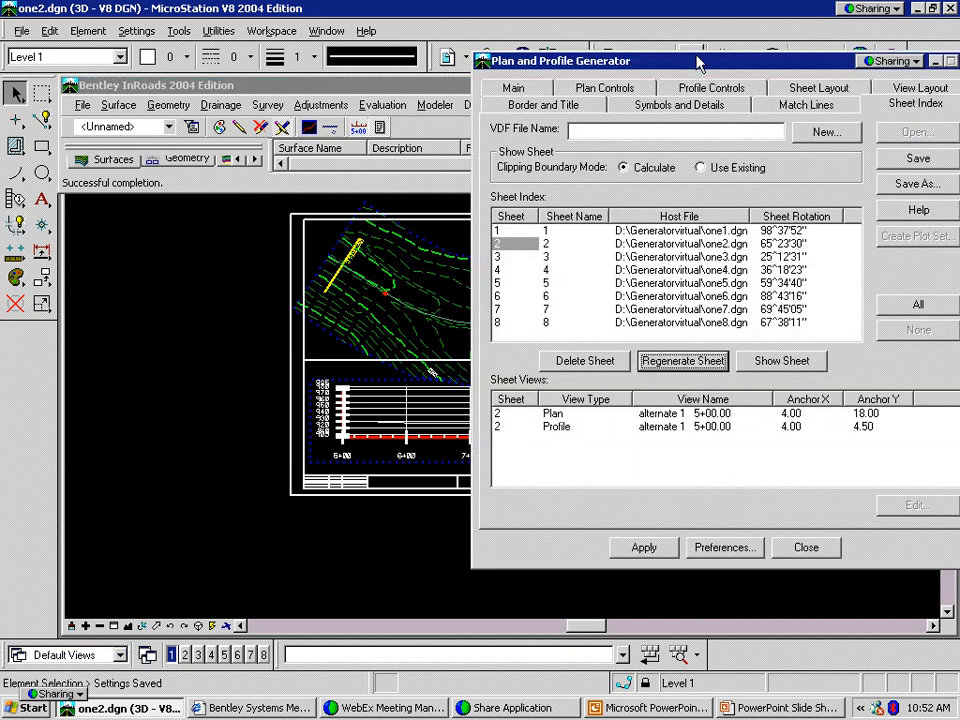
drag(597, 64, 536, 343)
drag(700, 398, 462, 71)
click(446, 172)
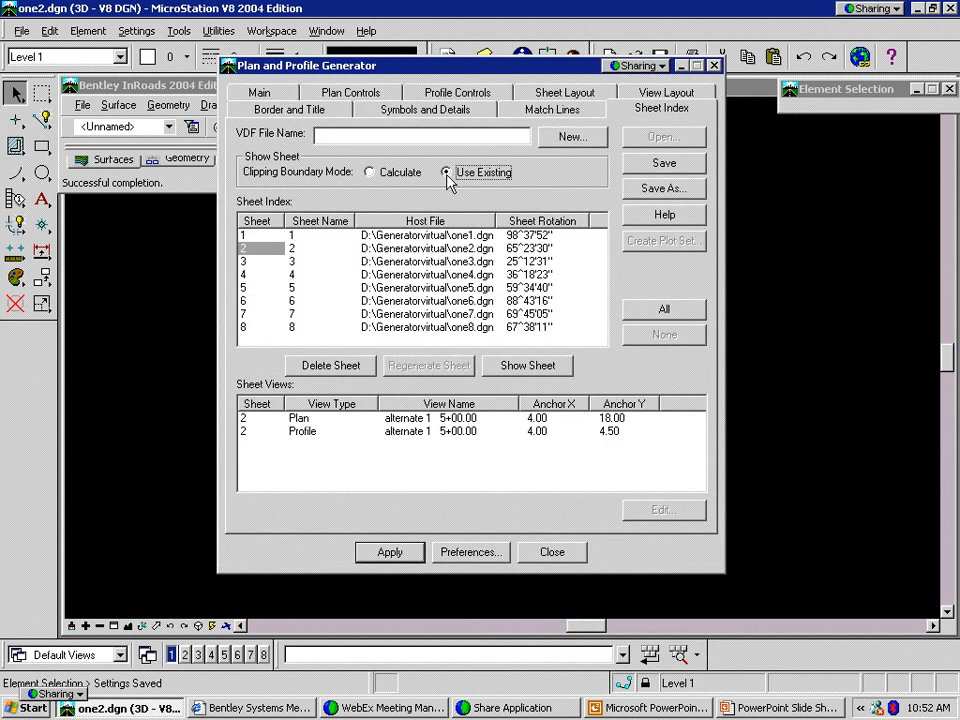
click(270, 248)
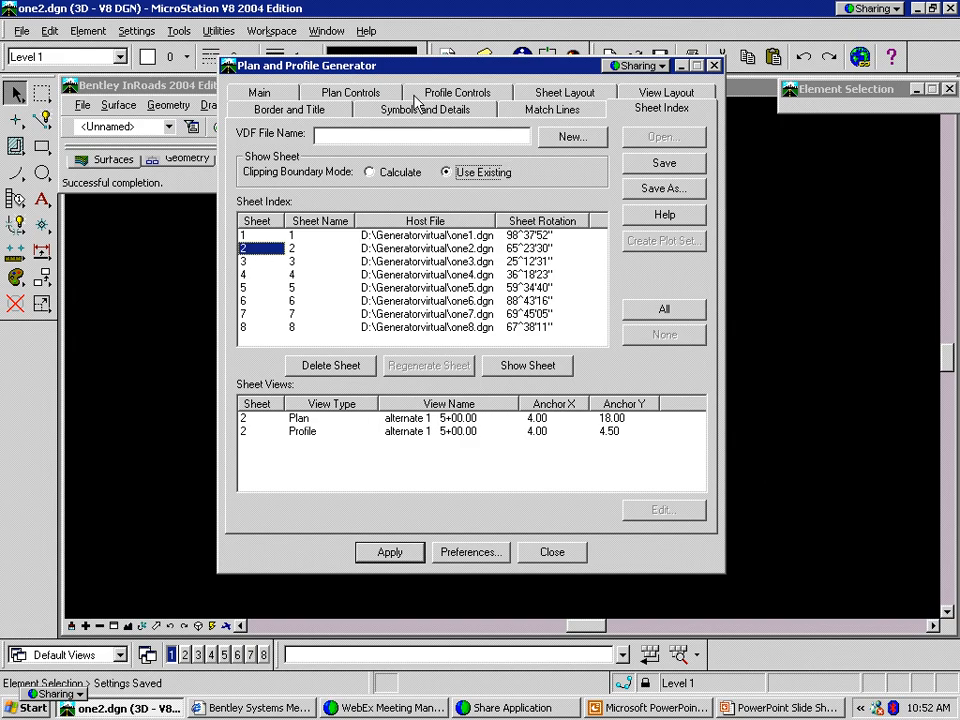
mouse_move(412, 68)
mouse_down()
mouse_move(616, 239)
mouse_move(733, 296)
mouse_move(730, 160)
mouse_move(815, 143)
mouse_move(823, 120)
mouse_up()
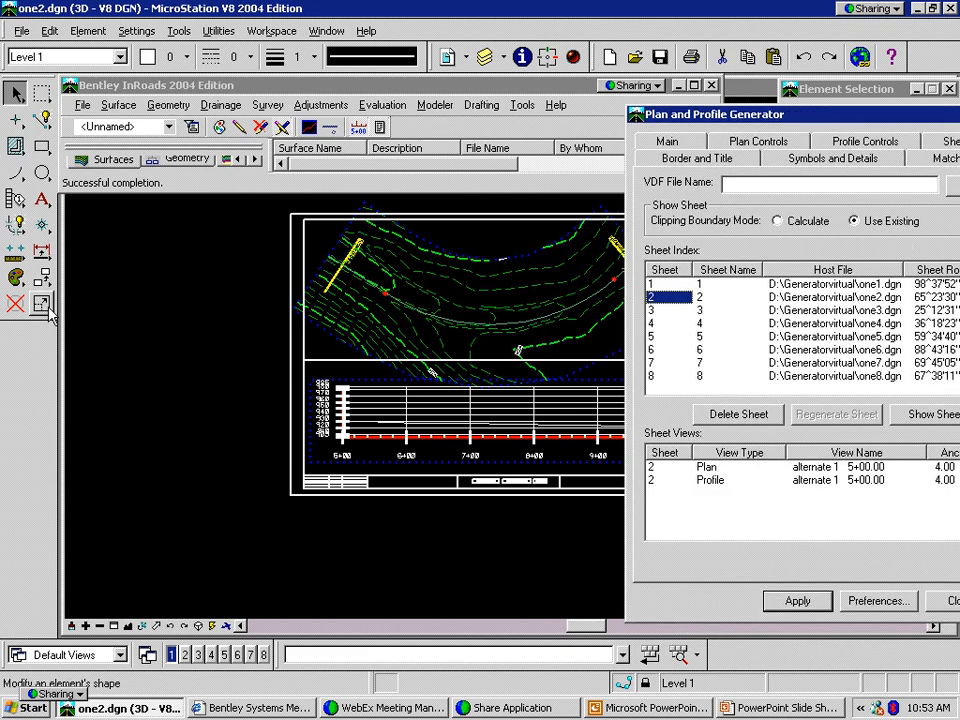
Reshape the lower edge of sheet 2's plan clipping boundary above the border's dividing line, and show the sheet again with it
click(42, 306)
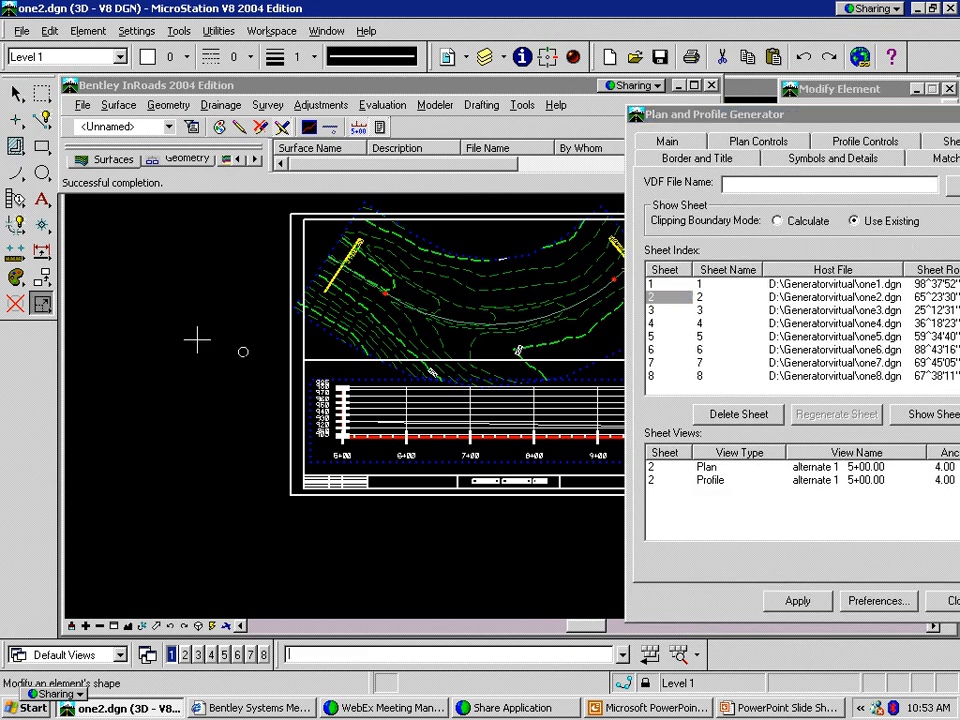
click(336, 338)
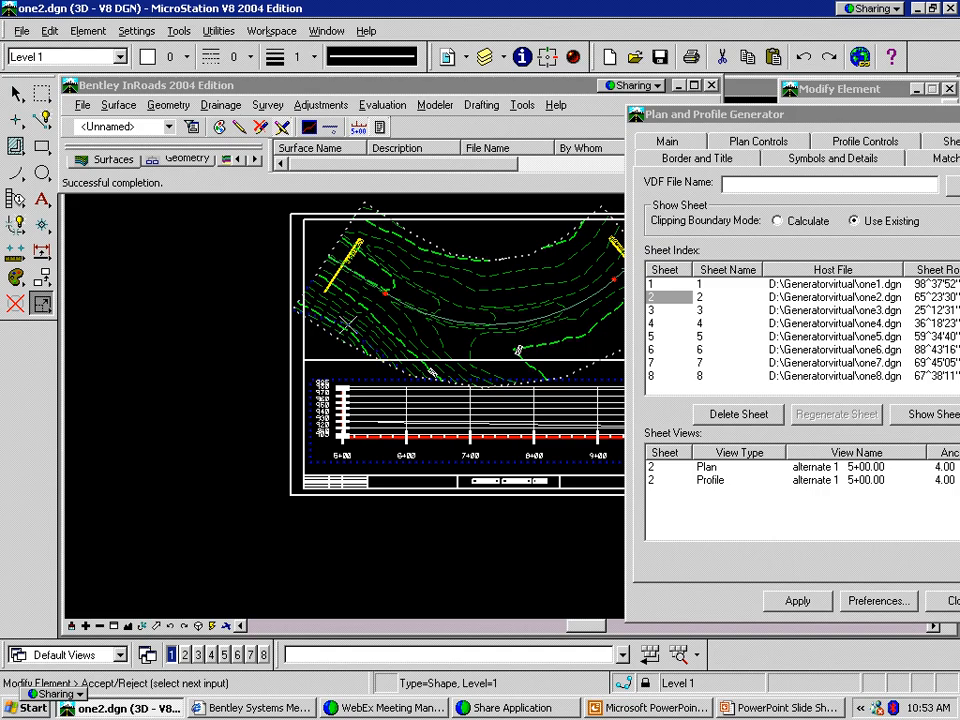
click(350, 322)
click(412, 356)
click(505, 350)
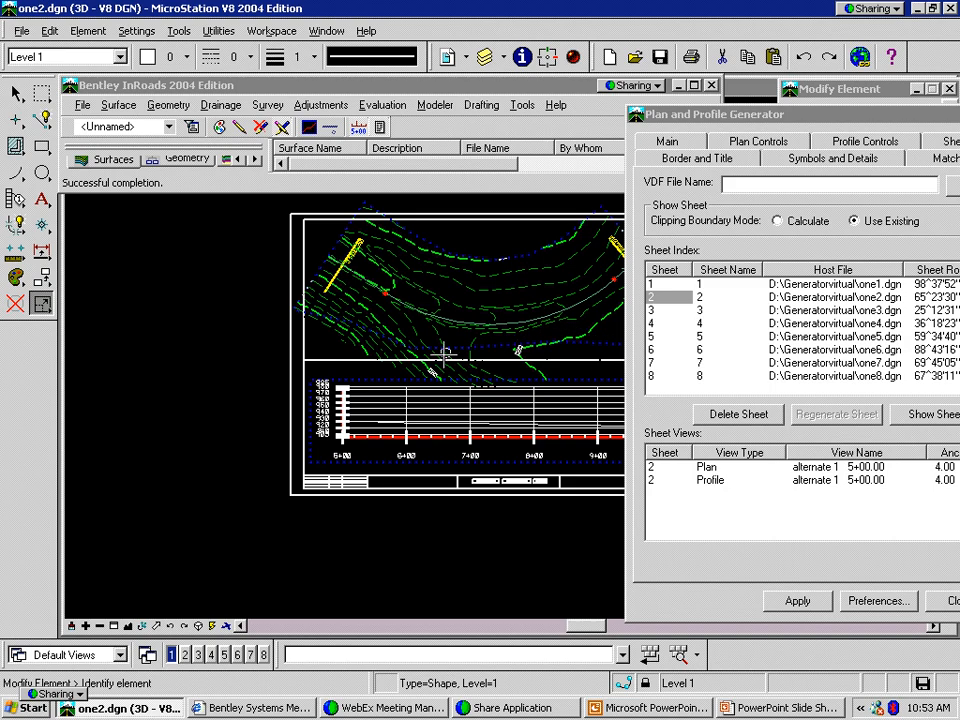
drag(675, 118, 594, 57)
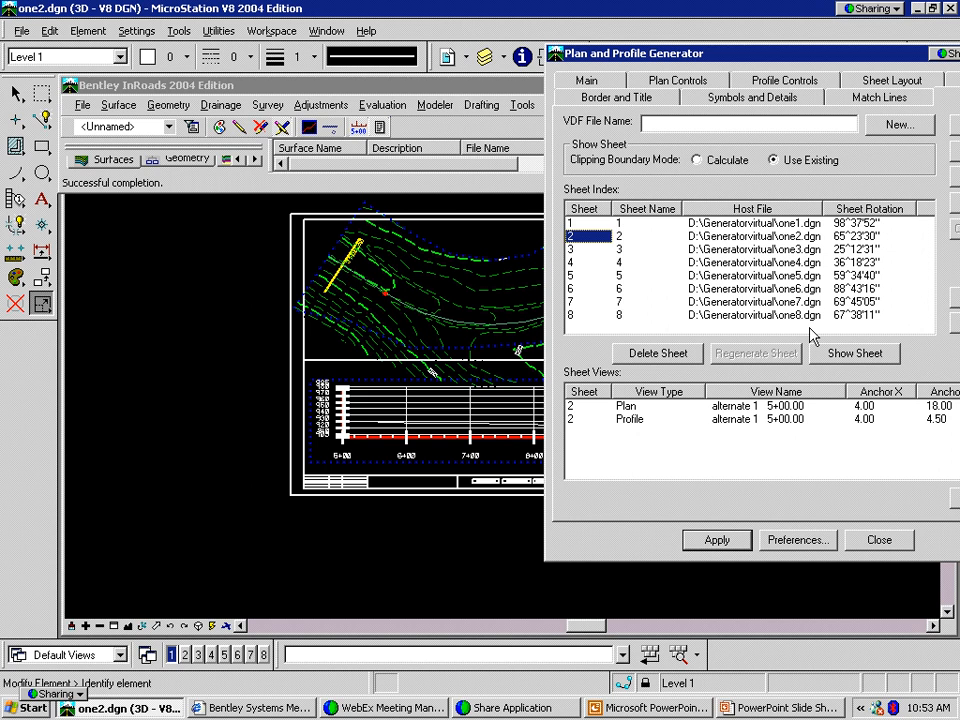
click(828, 353)
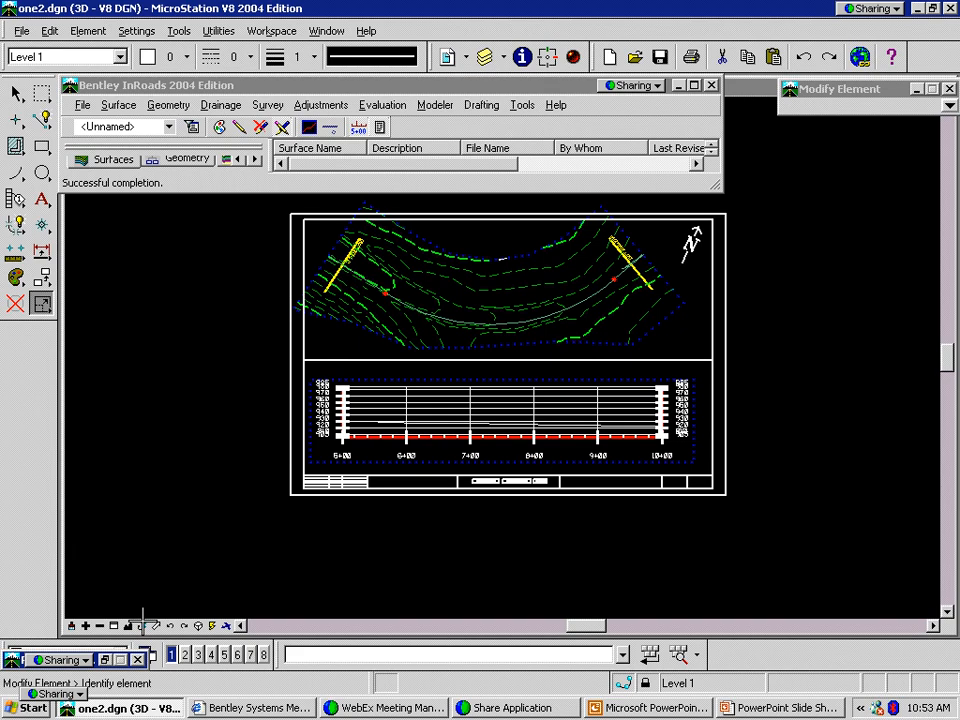
List the plan and profile views of sheet 3 in the sheet index, and close the Plan and Profile Generator
click(104, 659)
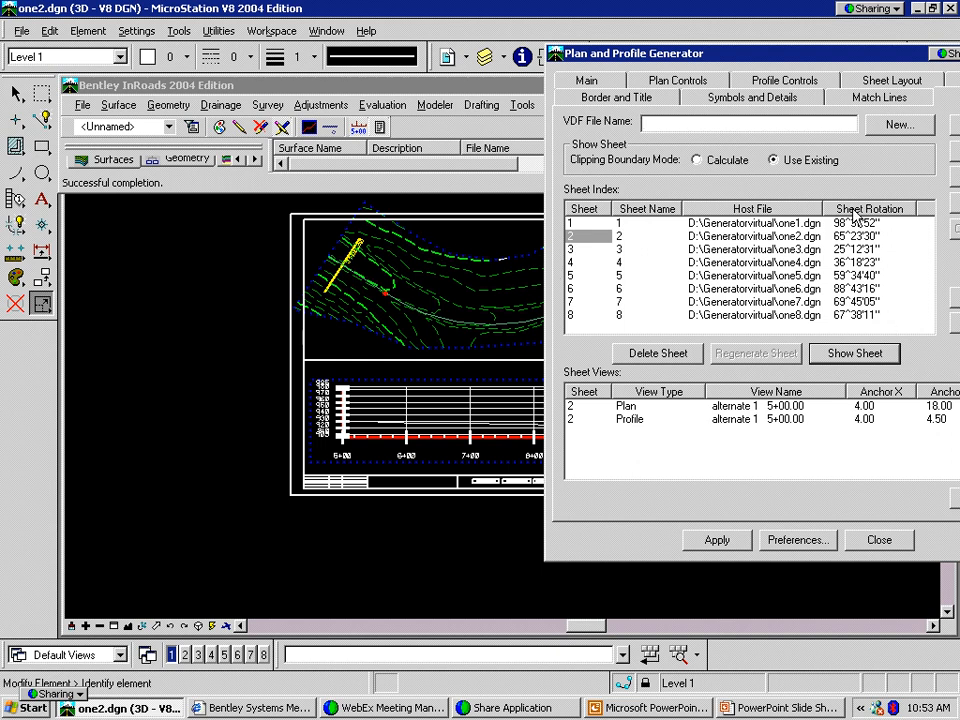
drag(767, 57, 510, 42)
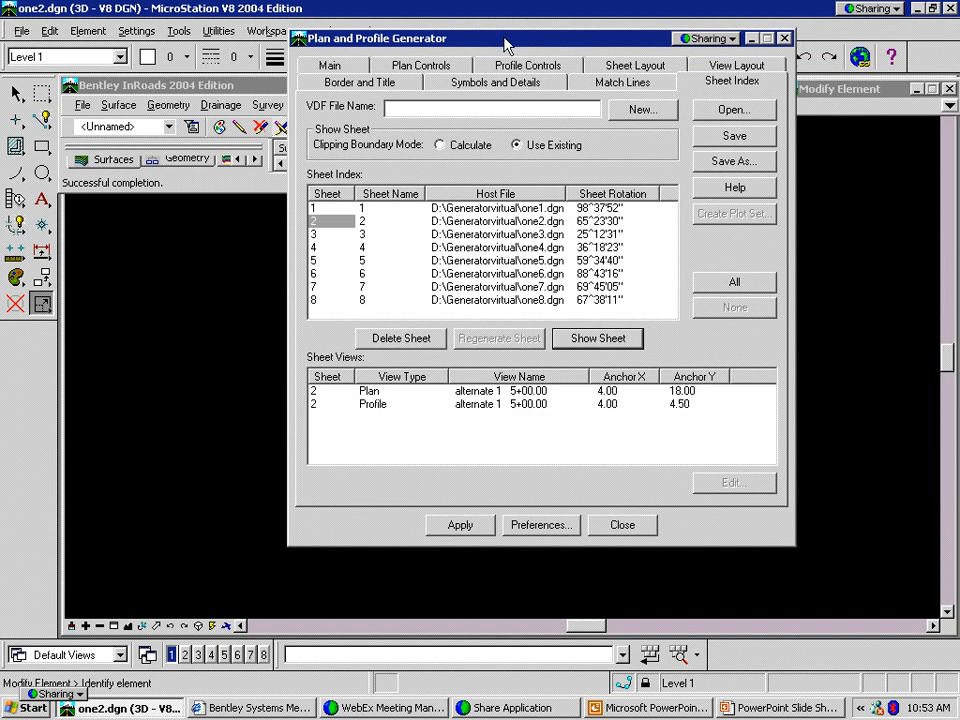
click(335, 234)
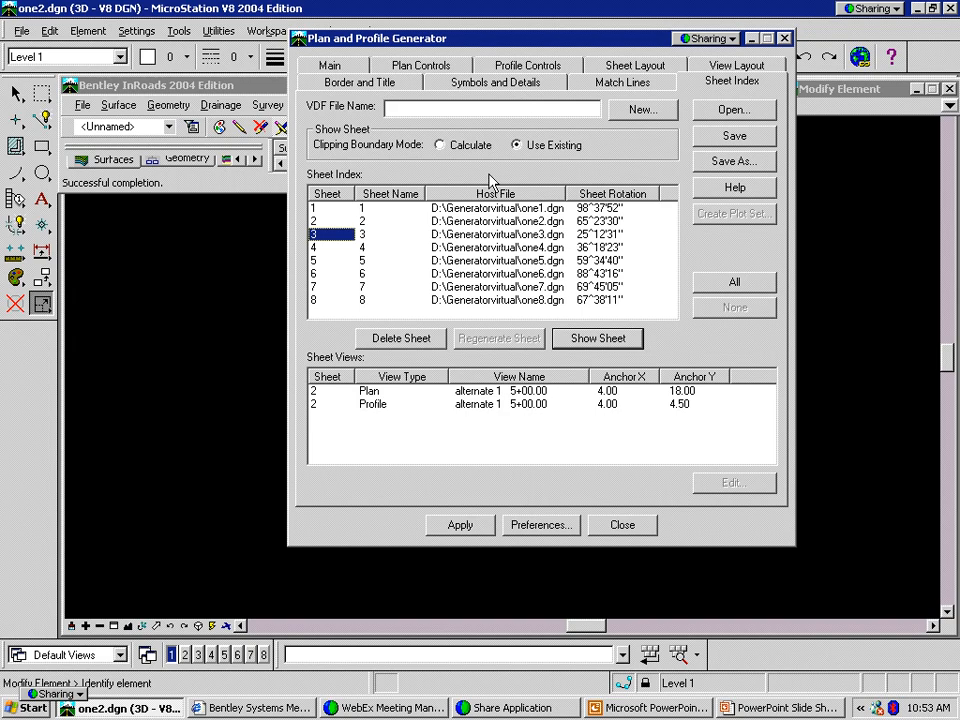
click(598, 522)
click(479, 390)
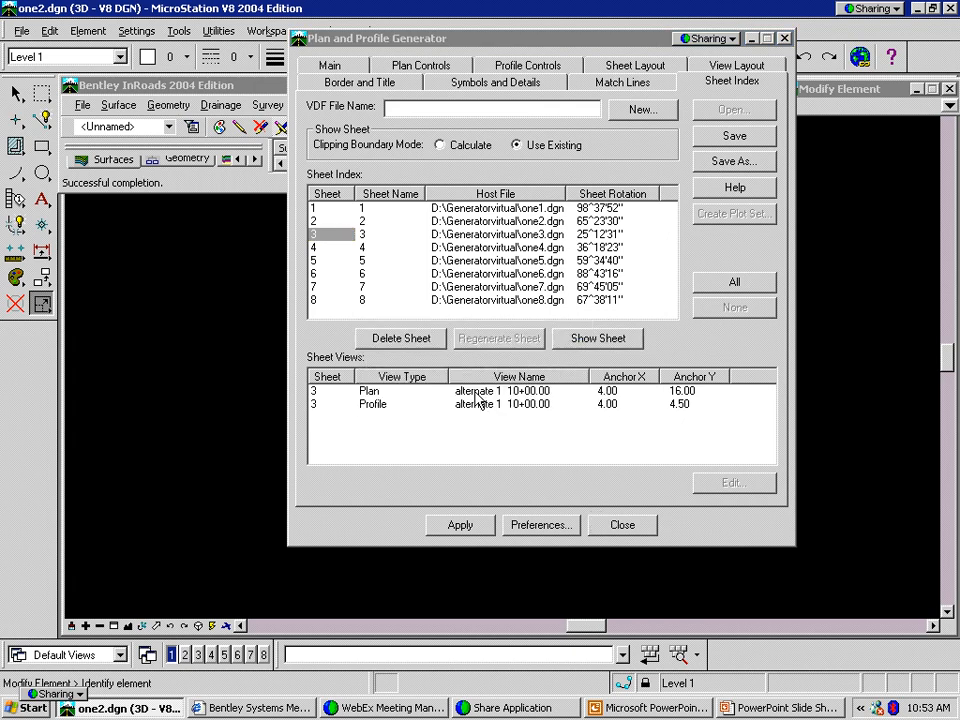